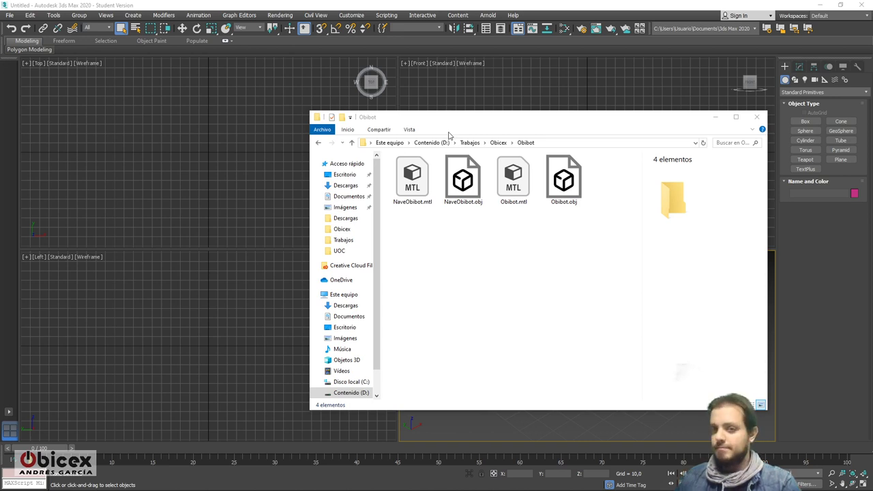
Step: Import NaveObibot.obj from the Obibot folder into the Perspective viewport and place the capsule ship on the grid
drag(602, 124, 565, 141)
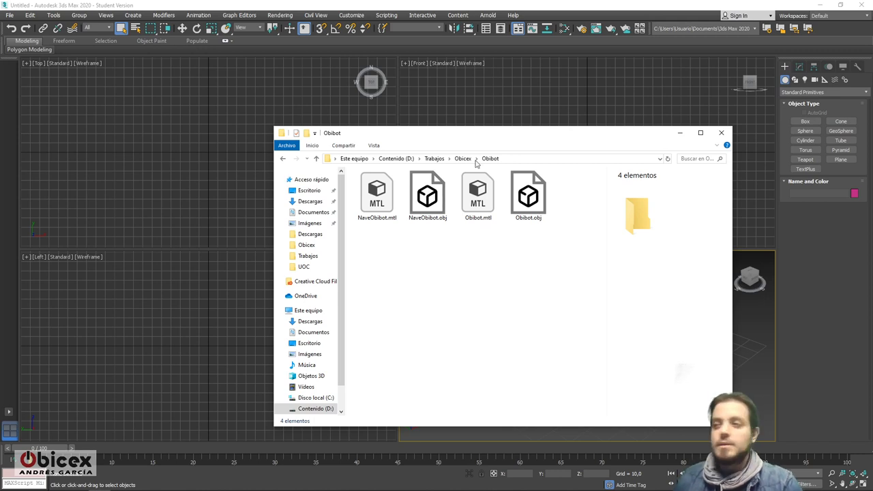
drag(570, 141, 515, 105)
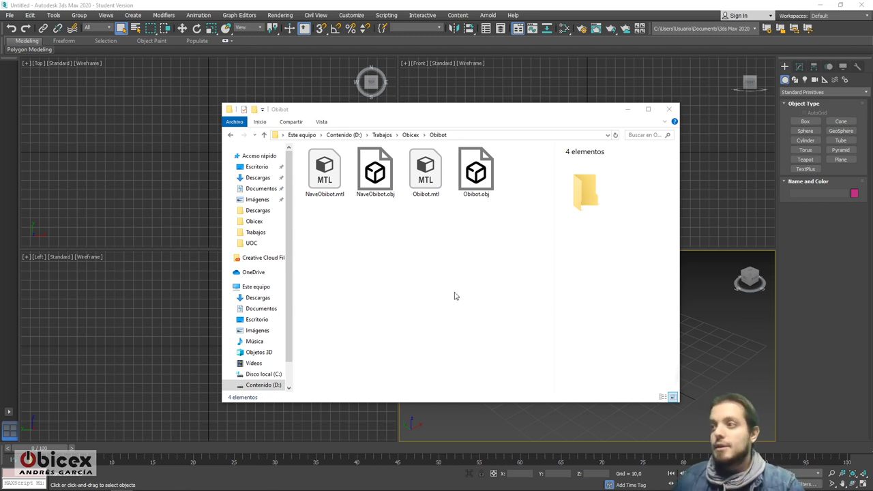
click(360, 196)
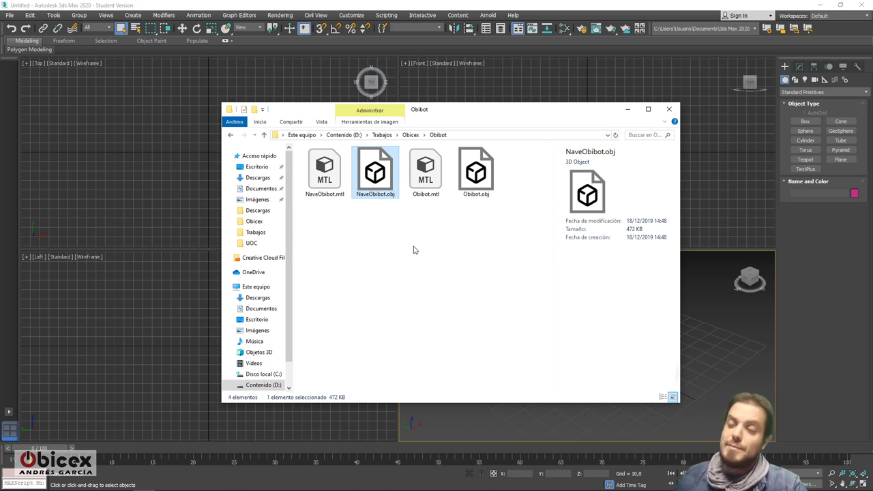
drag(375, 174, 704, 353)
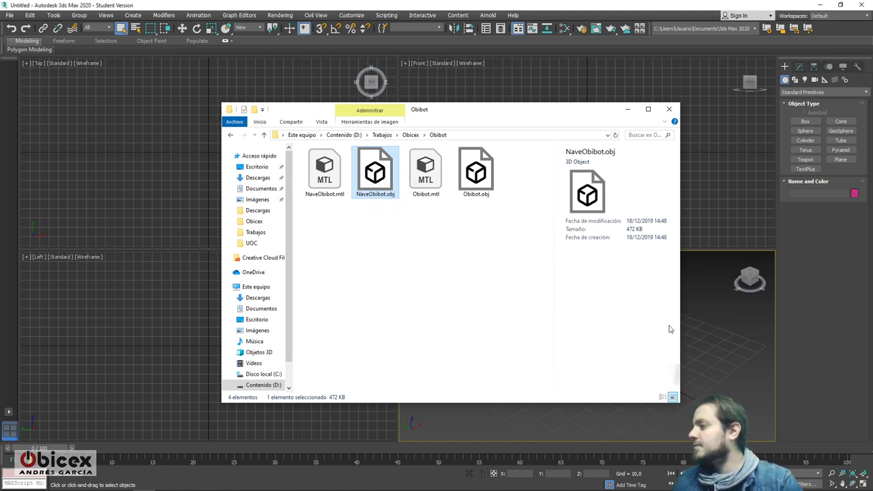
mouse_move(550, 118)
mouse_down()
mouse_move(469, 138)
mouse_move(383, 128)
mouse_up()
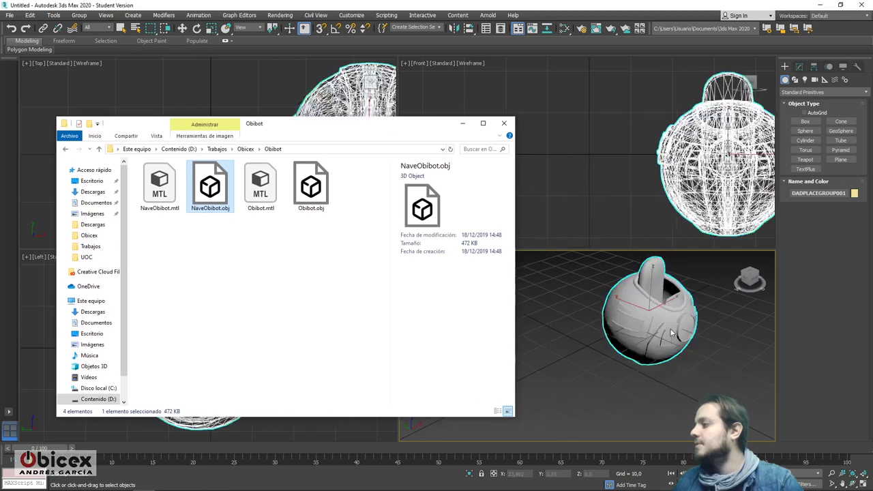
click(649, 374)
alt+middle_drag(649, 374, 642, 356)
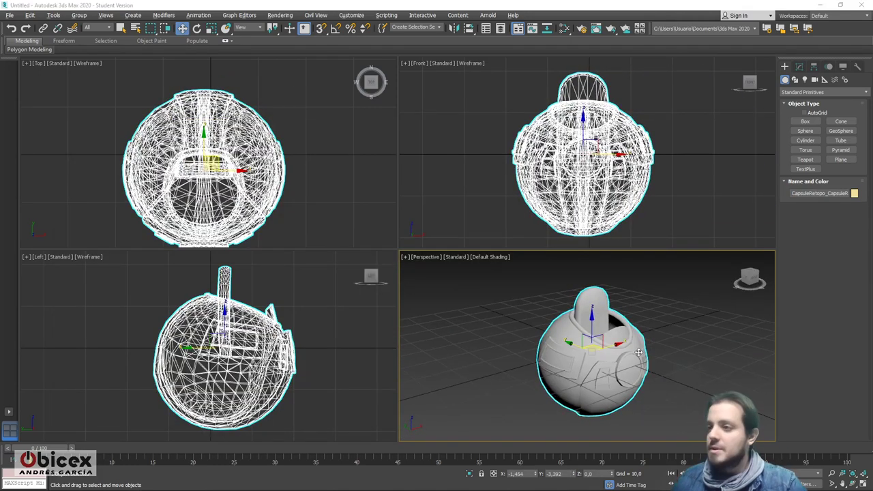
Step: Import Obibot.obj from the Obibot folder into the Perspective viewport, placing it beside the capsule ship
key(alt+Tab)
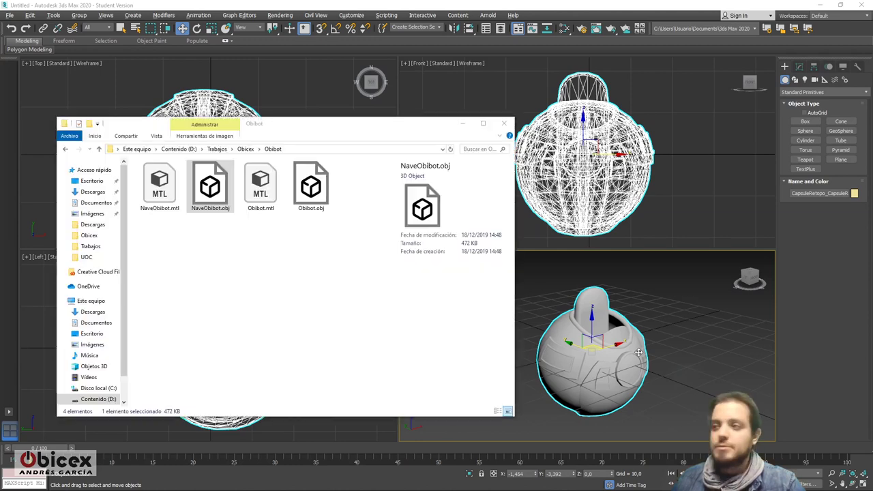
click(312, 179)
drag(311, 178, 696, 367)
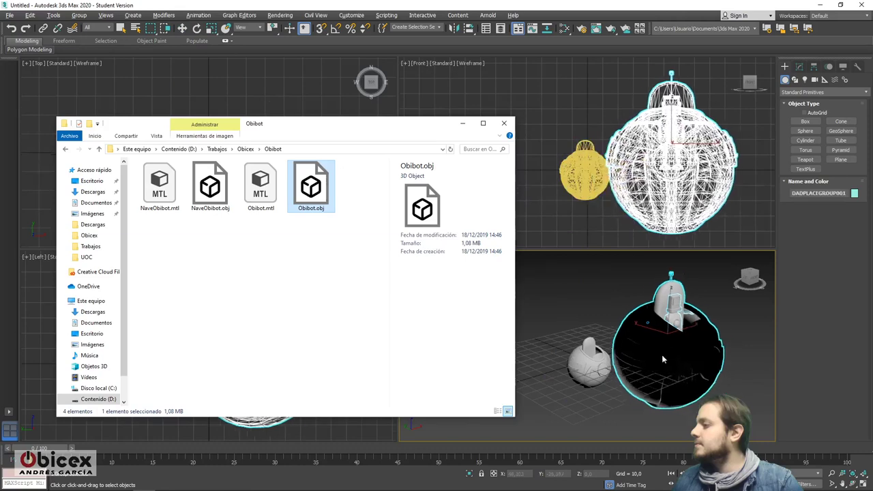
click(658, 355)
alt+middle_drag(607, 393, 591, 399)
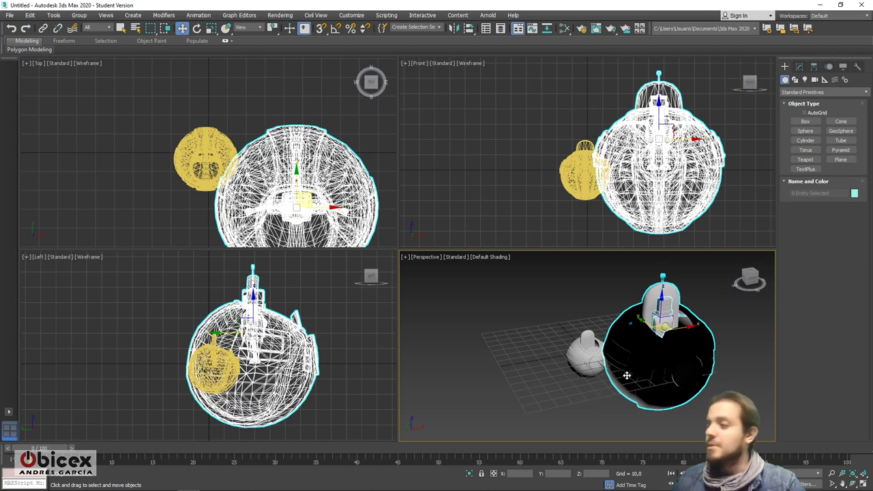
Step: Delete the large black duplicate capsule surrounding the robot, leaving the robot and the first ship in the scene
key(ctrl+d)
click(699, 339)
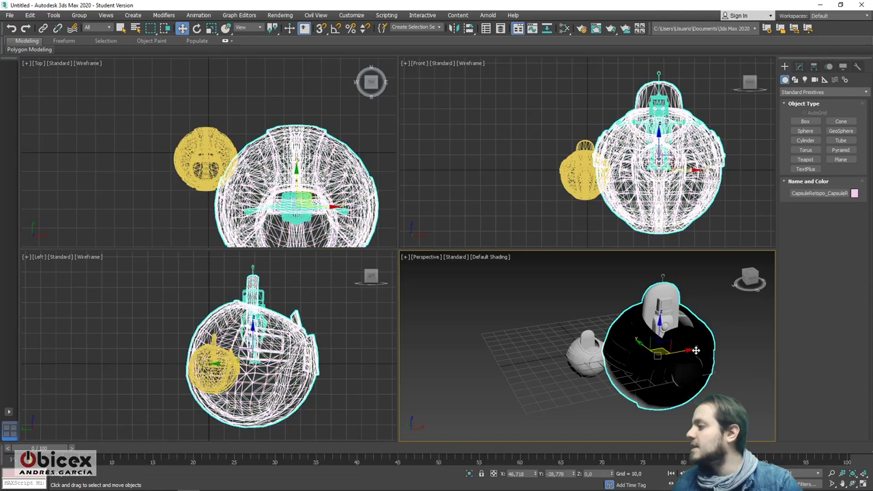
drag(660, 340, 530, 332)
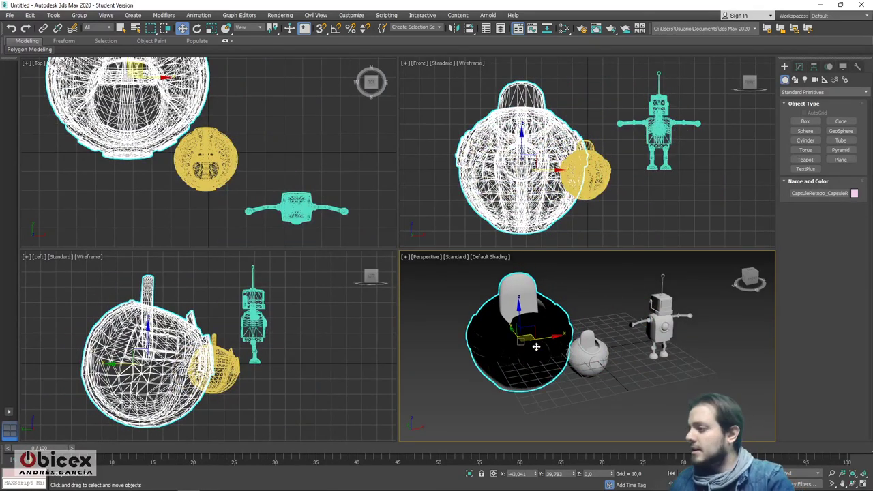
key(Delete)
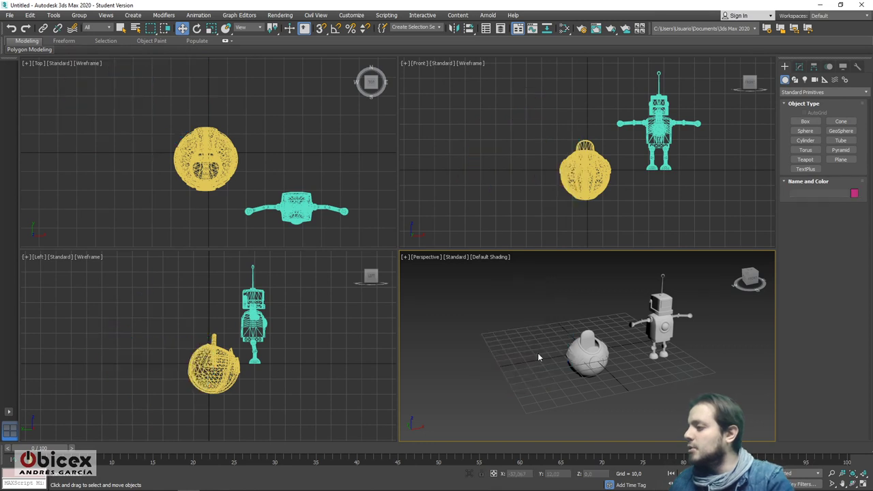
Step: Maximize the Perspective viewport with both the robot and the capsule ship in view
click(637, 319)
alt+middle_drag(646, 359, 660, 379)
scroll(651, 381, up, 3)
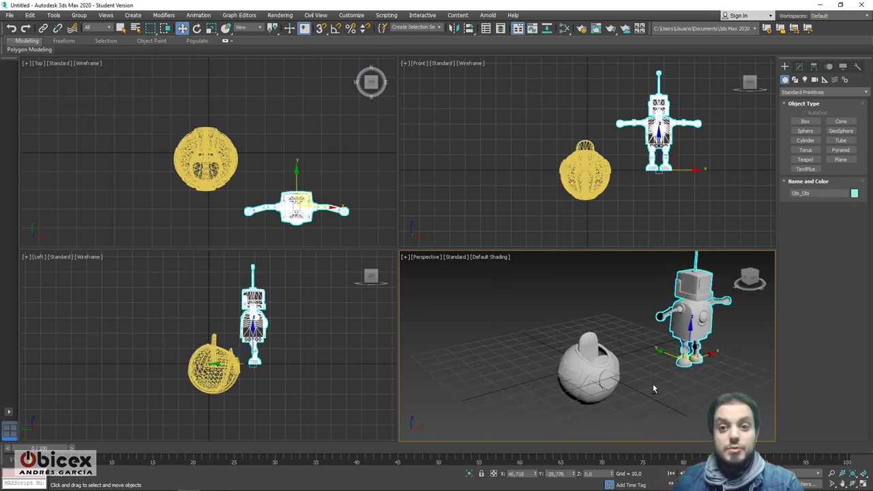
alt+middle_drag(663, 370, 612, 377)
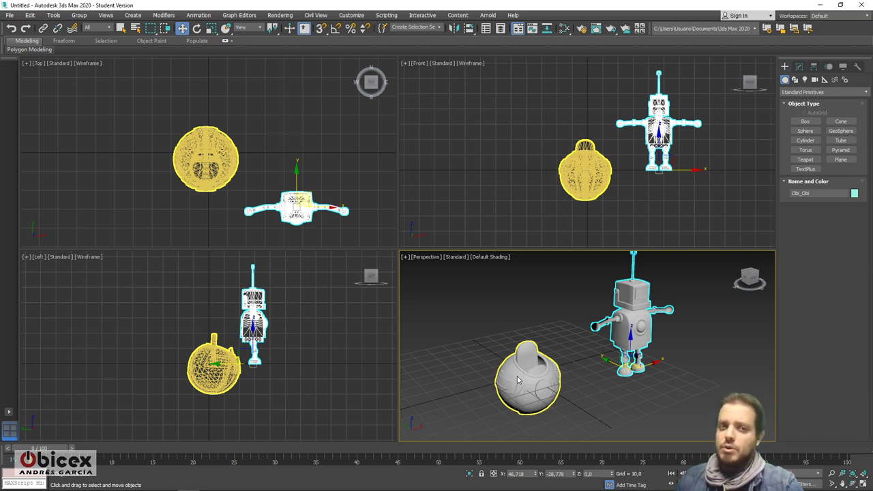
click(546, 380)
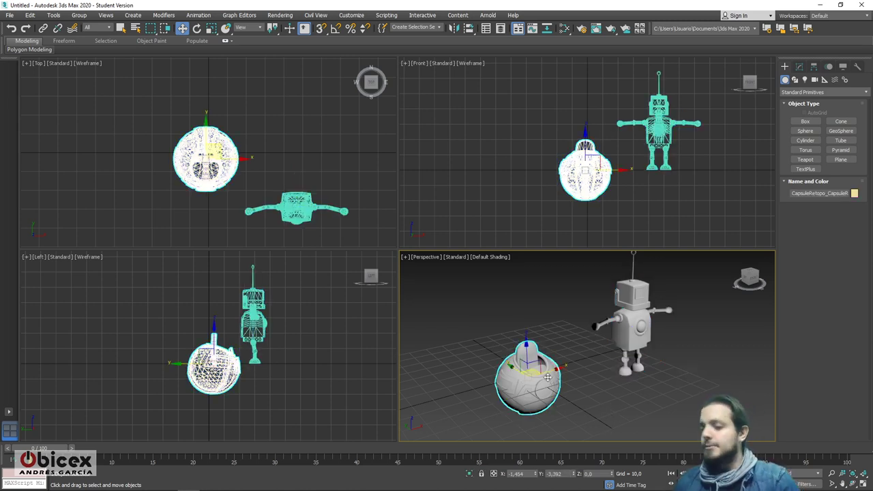
key(alt+w)
middle_drag(484, 336, 520, 327)
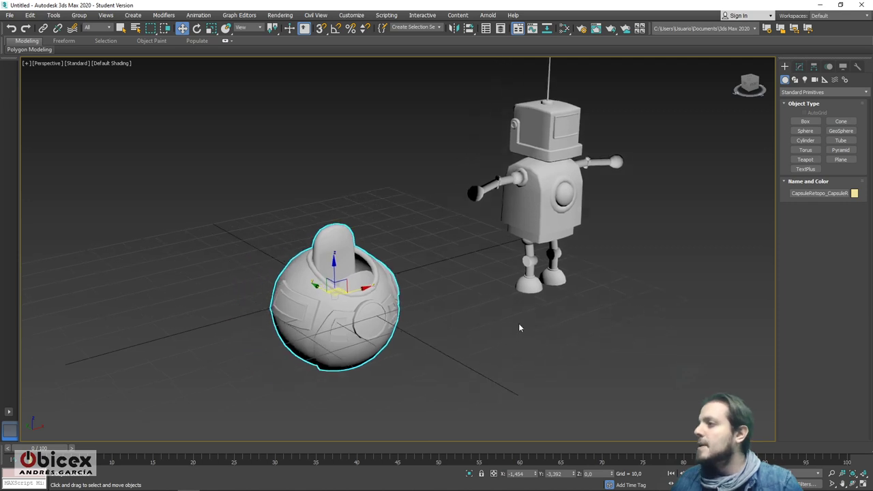
Step: Examine the mesh edges of the robot and the ship with Edged Faces, then return to Default Shading
click(525, 272)
mouse_move(525, 272)
alt+middle_down()
mouse_move(502, 272)
mouse_move(474, 254)
mouse_move(518, 262)
alt+middle_up()
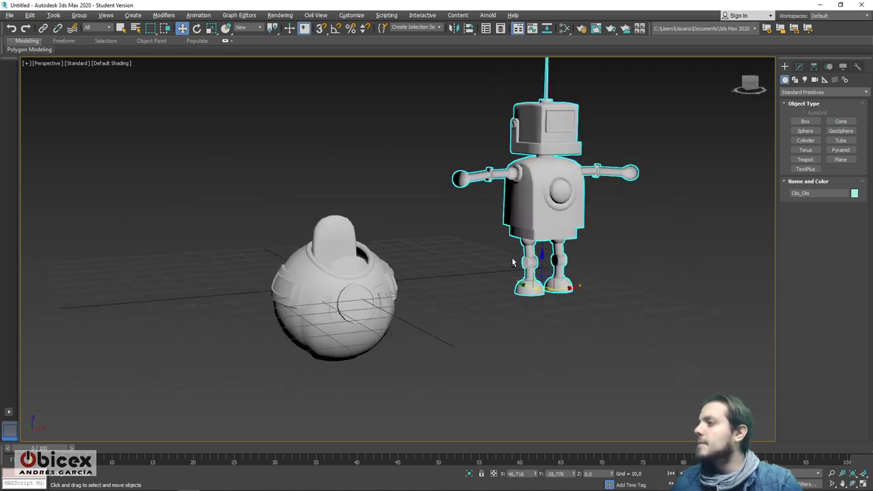
key(F4)
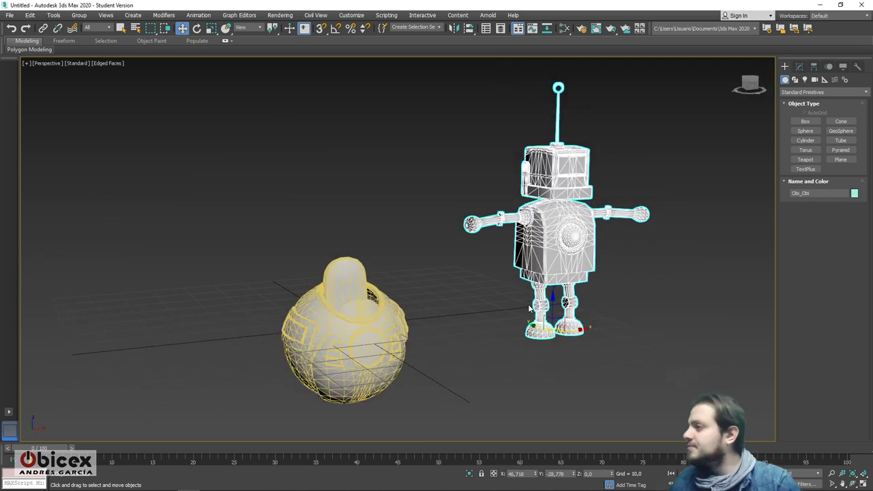
key(F4)
Step: Add an Unwrap UVW modifier to the capsule ship and check its layout in the UV editor in polygon mode
click(371, 317)
alt+middle_drag(370, 318, 409, 306)
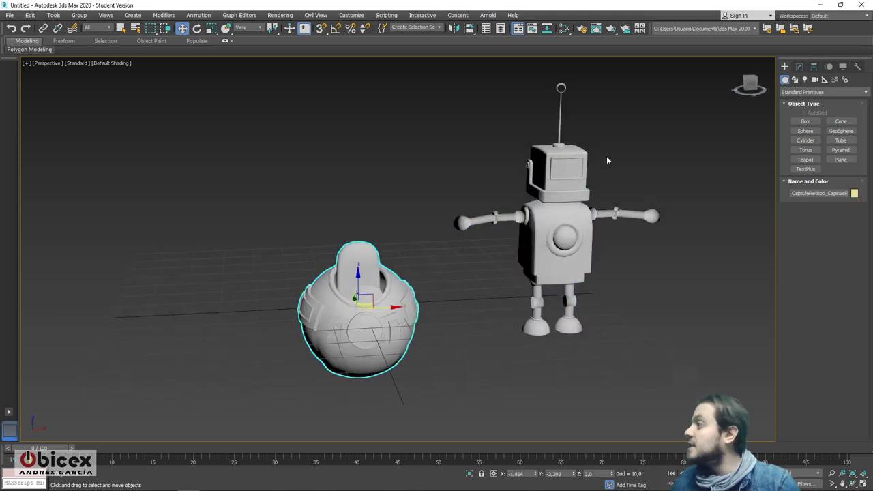
click(799, 66)
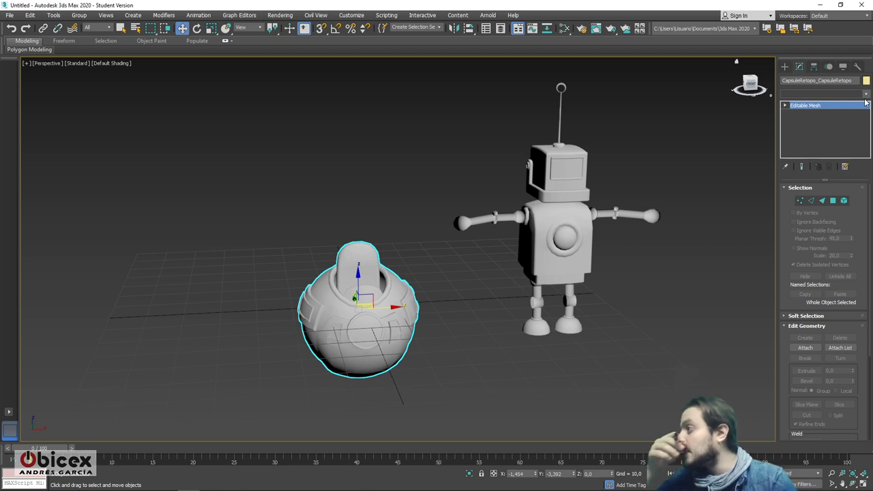
click(866, 95)
text(u)
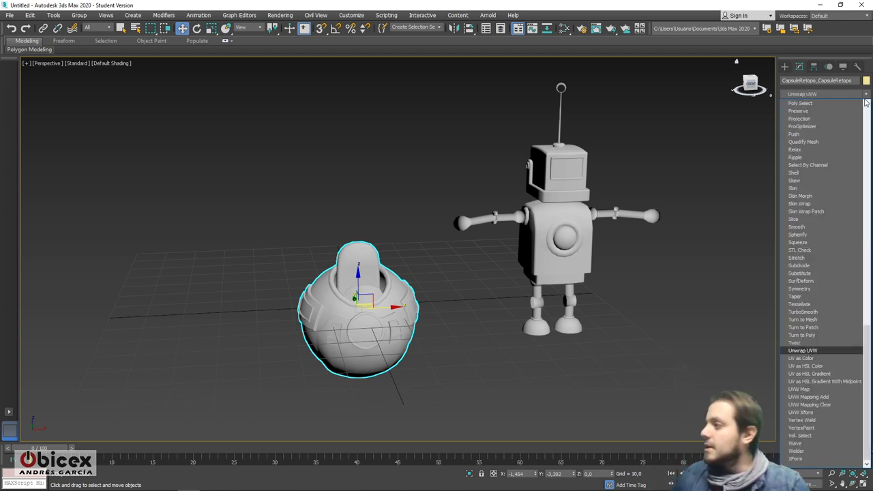
key(Return)
key(3)
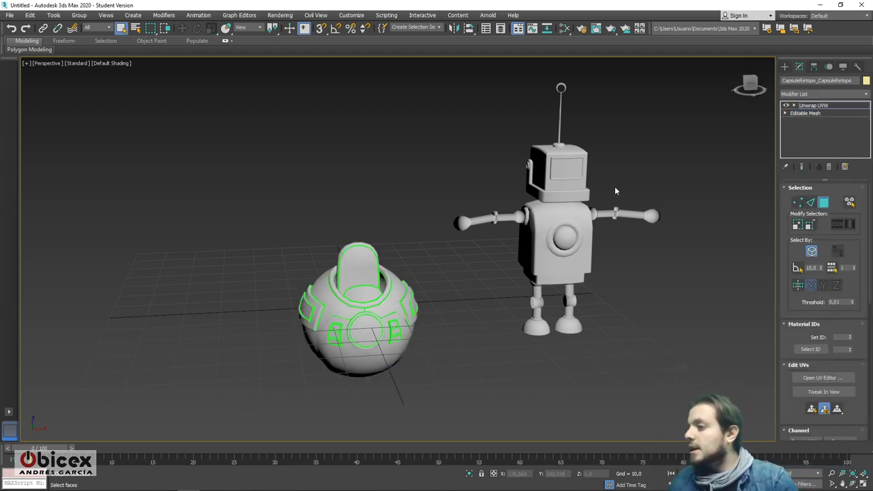
click(823, 379)
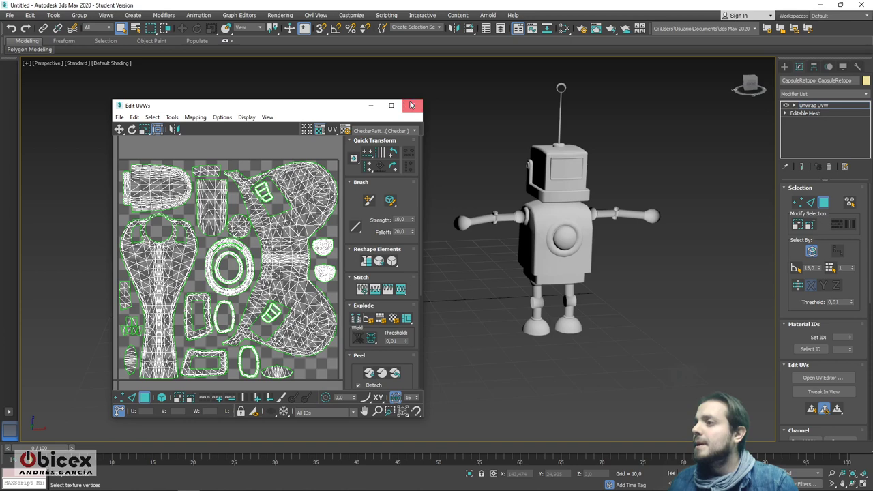
click(407, 105)
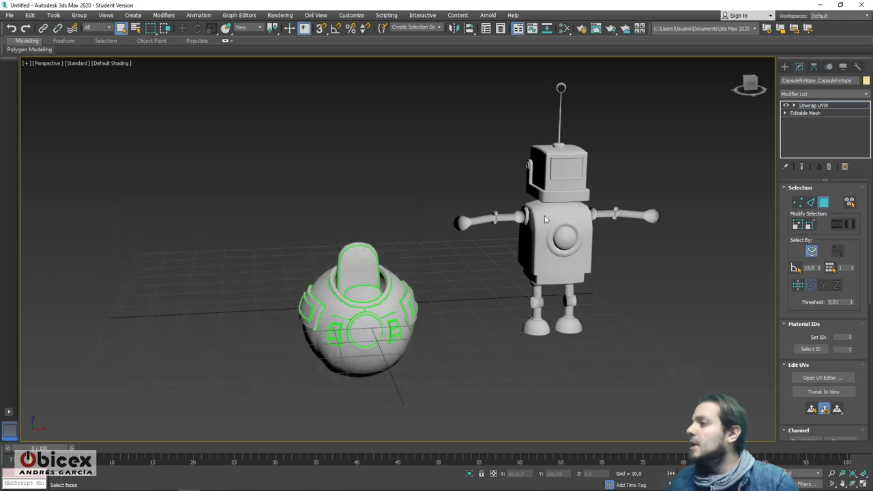
Step: Collapse the capsule ship's Unwrap UVW modifier down into its Editable Mesh
right_click(826, 108)
click(787, 190)
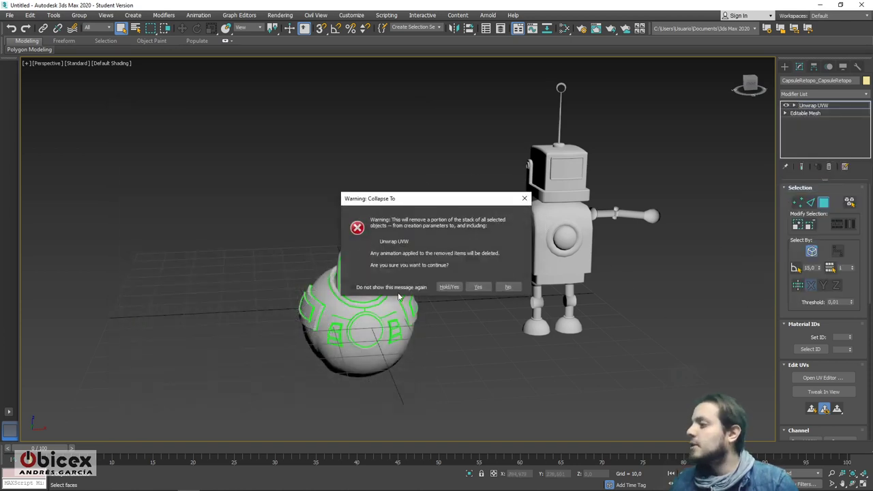
click(476, 288)
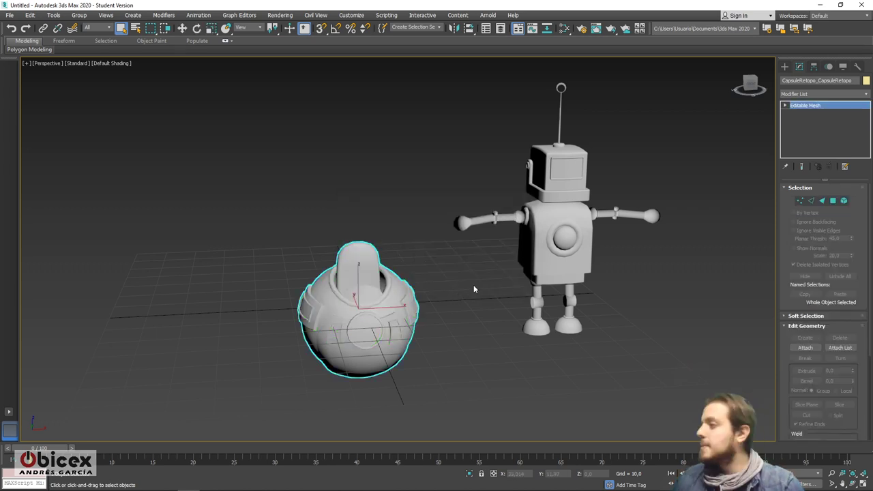
Step: Add an Unwrap UVW modifier to the robot and check its layout in the UV editor
click(579, 272)
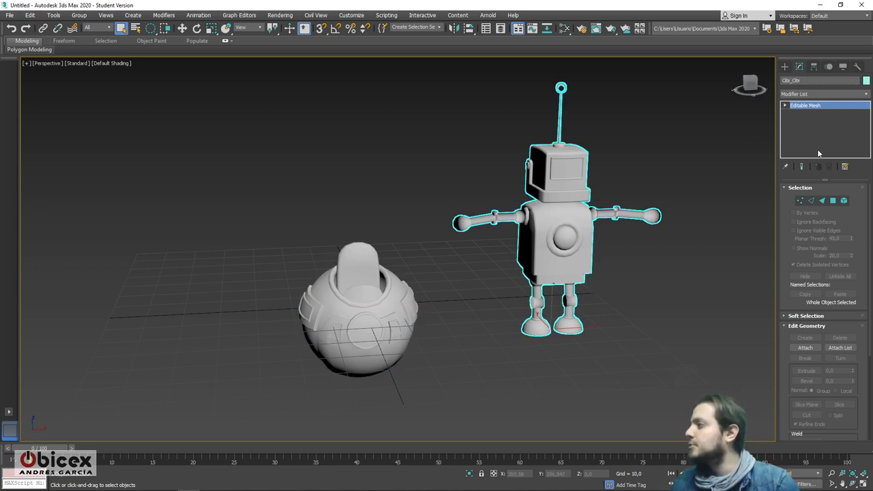
click(868, 95)
key(u)
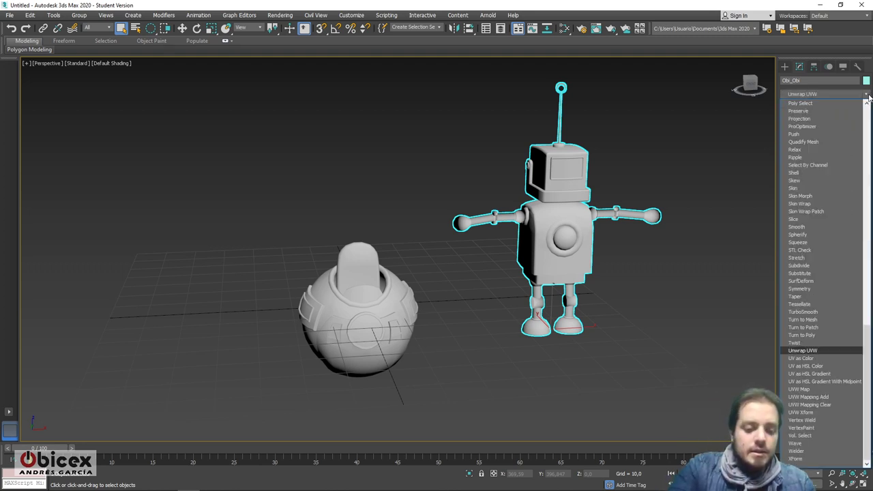
key(Return)
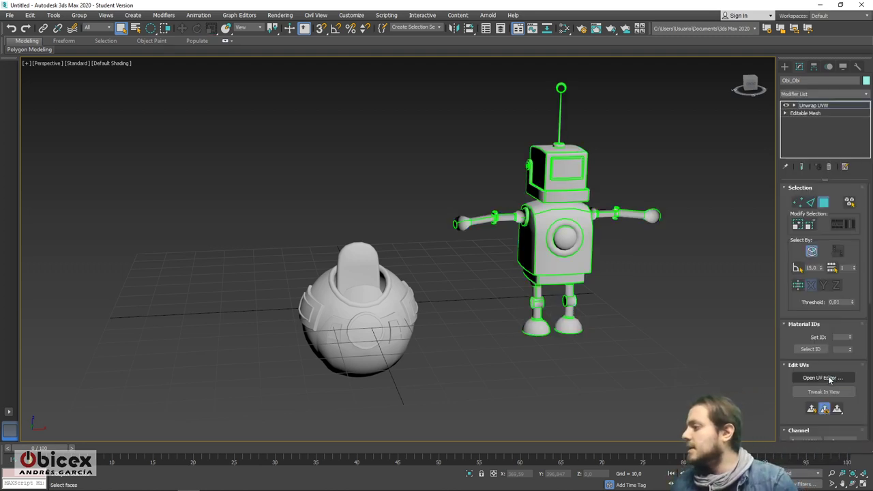
click(822, 377)
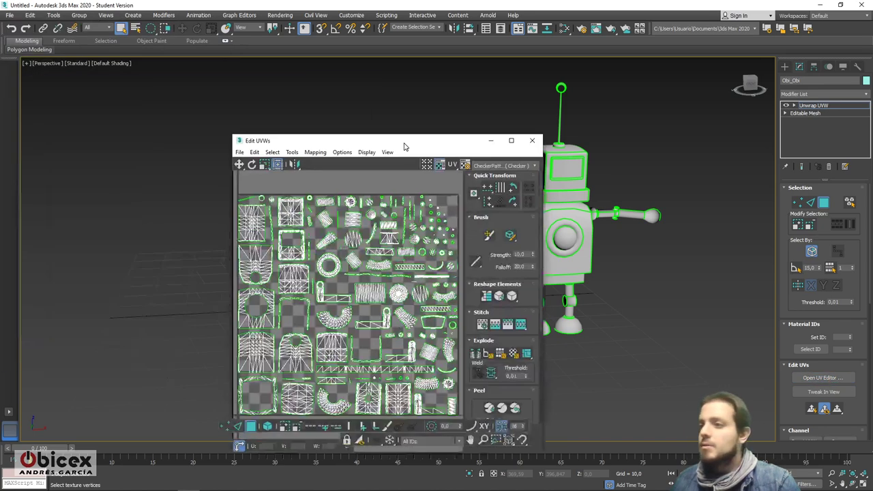
drag(399, 141, 253, 95)
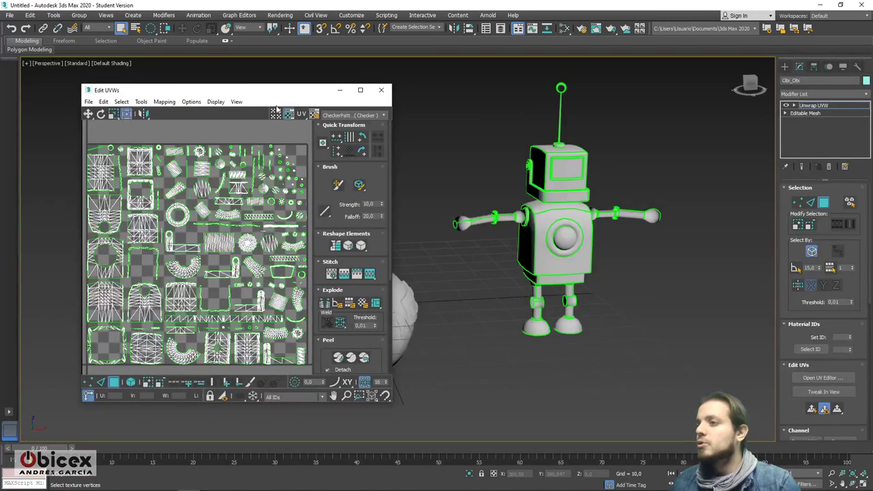
click(382, 91)
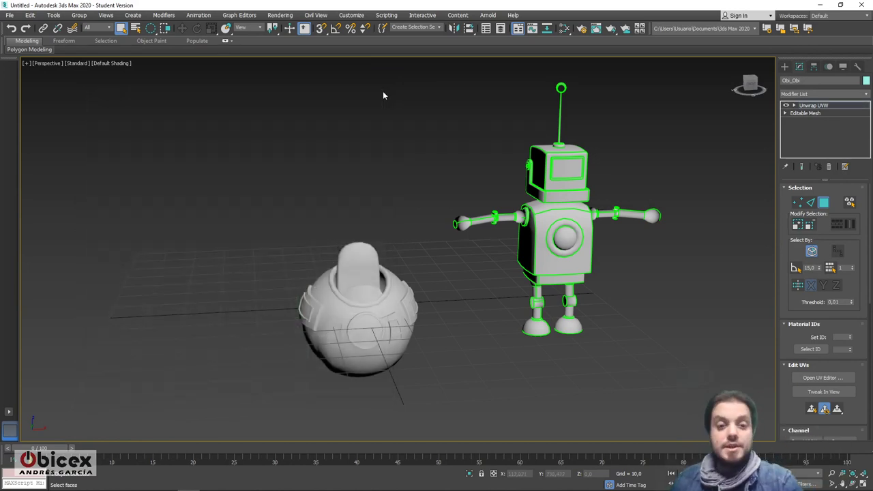
Step: Collapse the robot's Unwrap UVW modifier down into its Editable Mesh
right_click(811, 107)
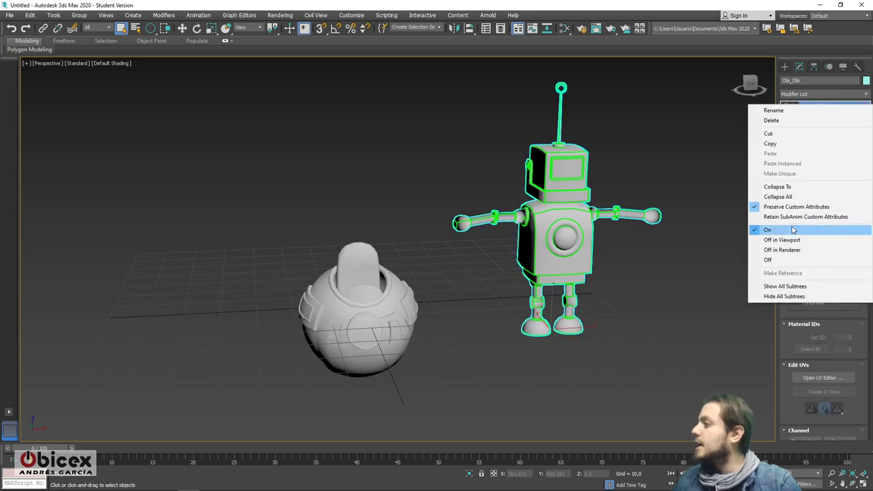
click(786, 187)
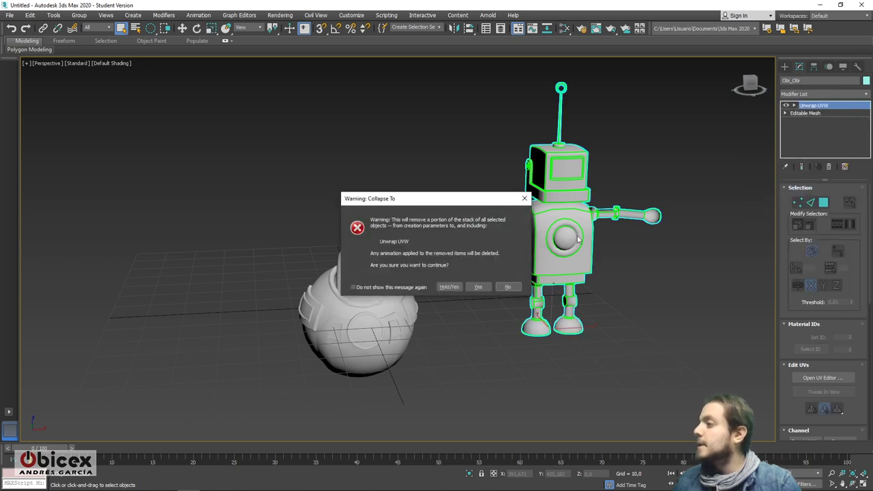
click(478, 286)
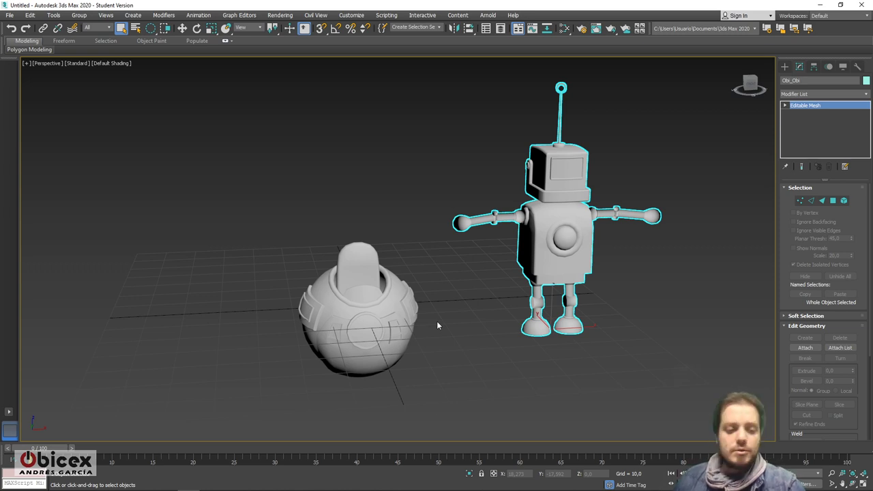
Step: Move the capsule ship to the world origin by resetting its X and Y positions to 0
key(w)
click(361, 316)
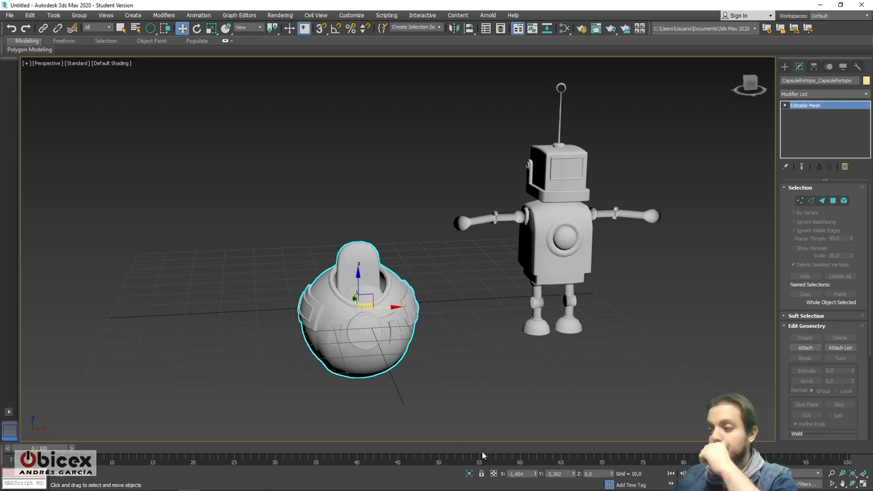
right_click(536, 475)
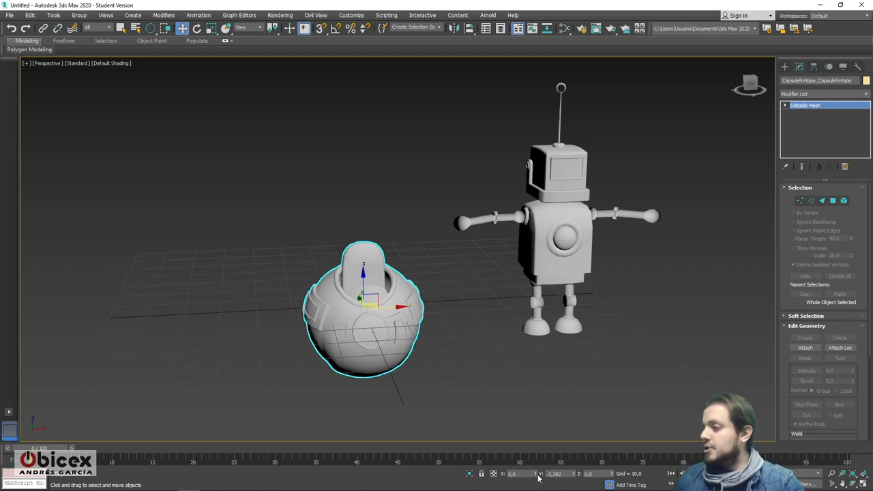
right_click(576, 476)
Step: Move the robot to the world origin by resetting its X and Y positions to 0
click(554, 252)
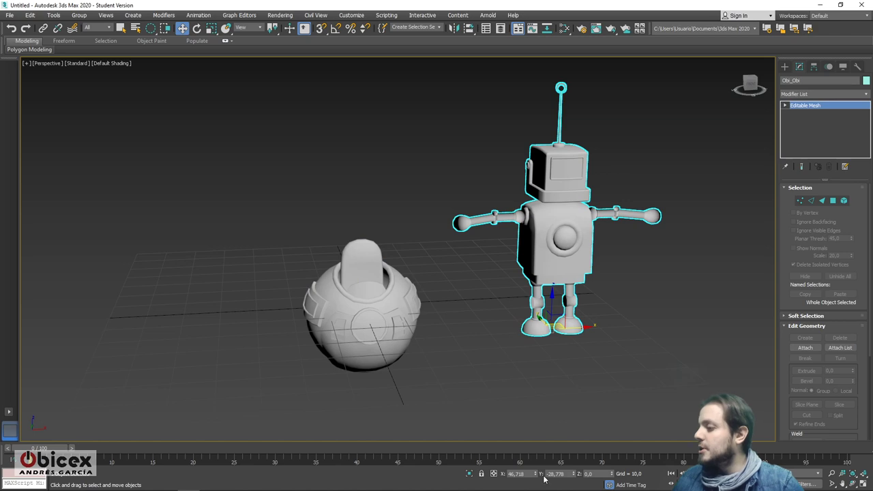
right_click(537, 475)
right_click(574, 475)
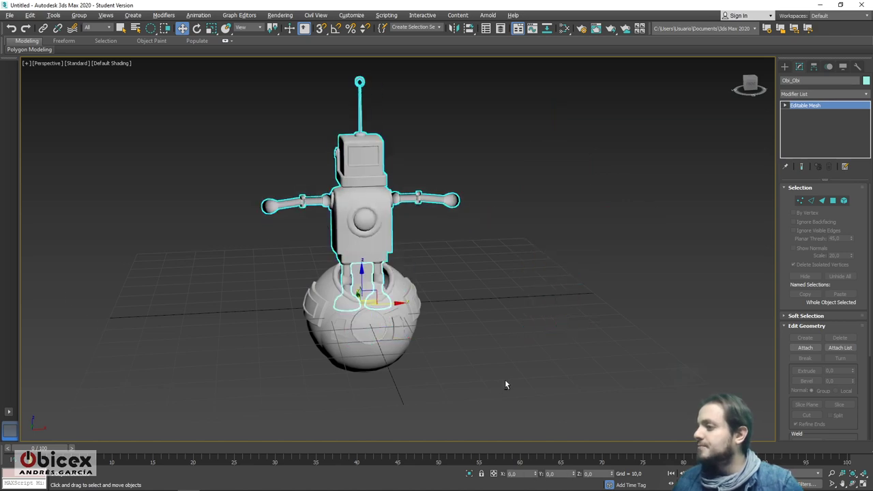
alt+middle_drag(506, 385, 535, 380)
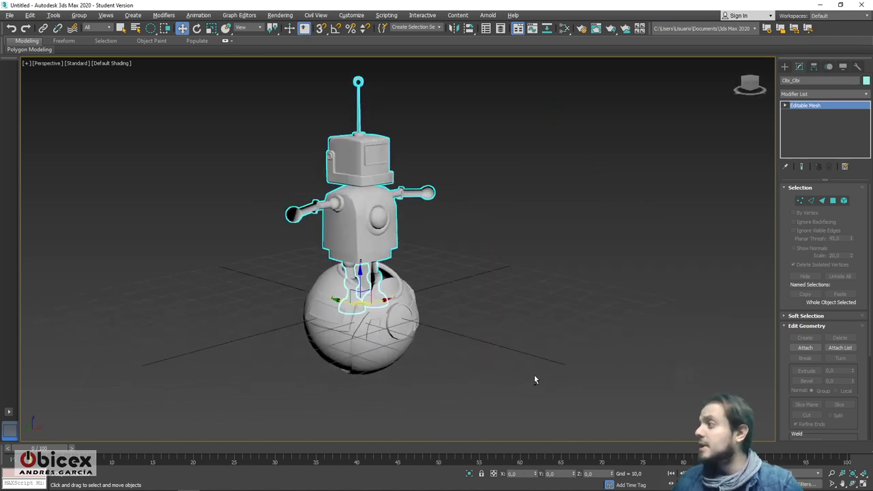
alt+middle_drag(567, 234, 547, 231)
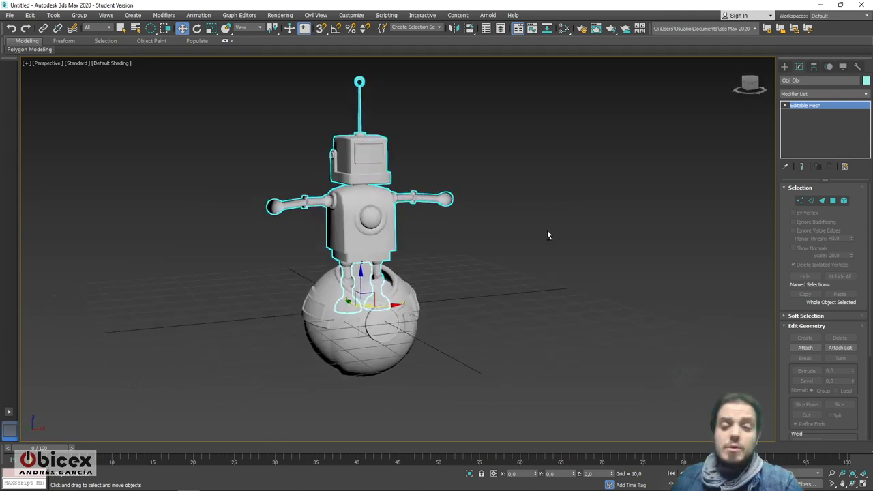
Step: Try to scale the whole robot down uniformly with all its mesh elements selected at Element level
click(784, 105)
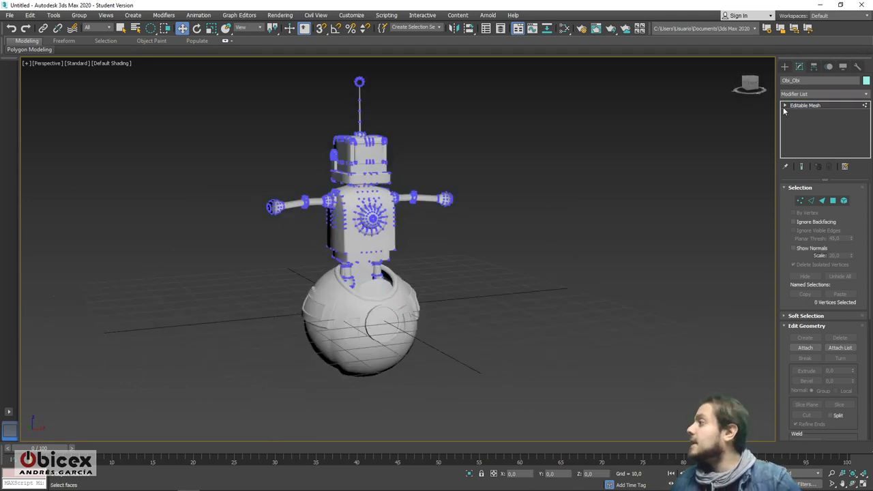
click(803, 144)
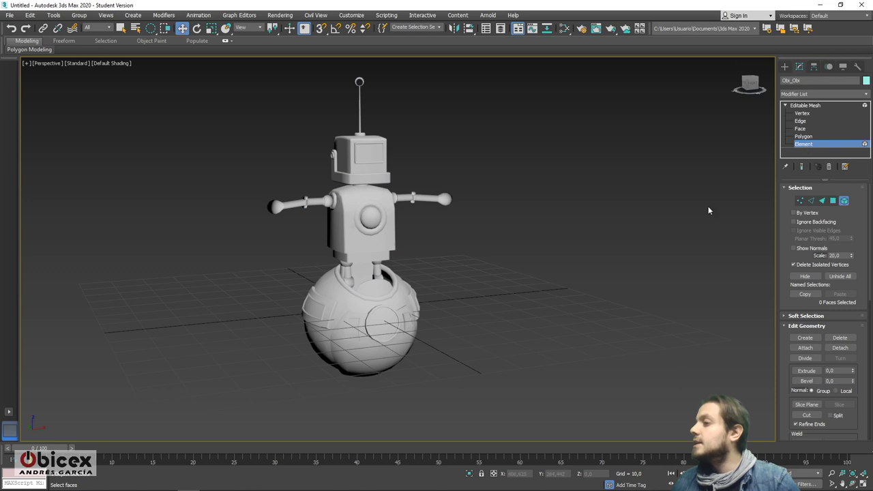
click(337, 217)
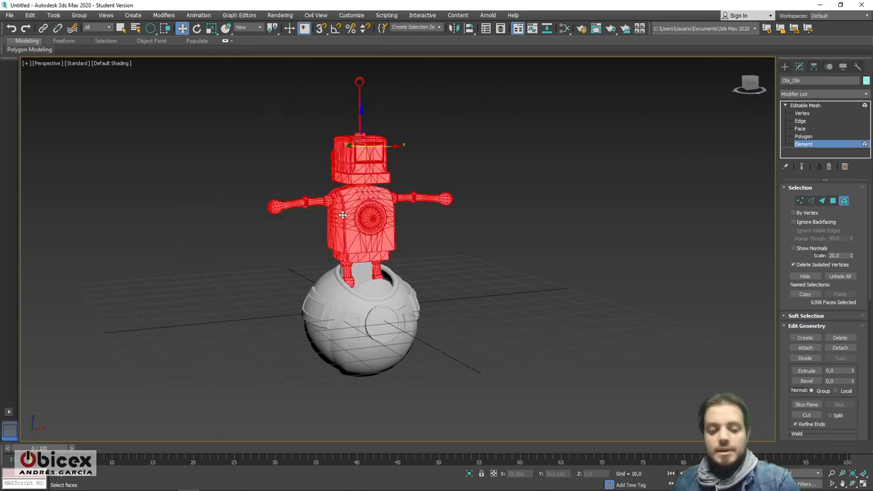
key(t)
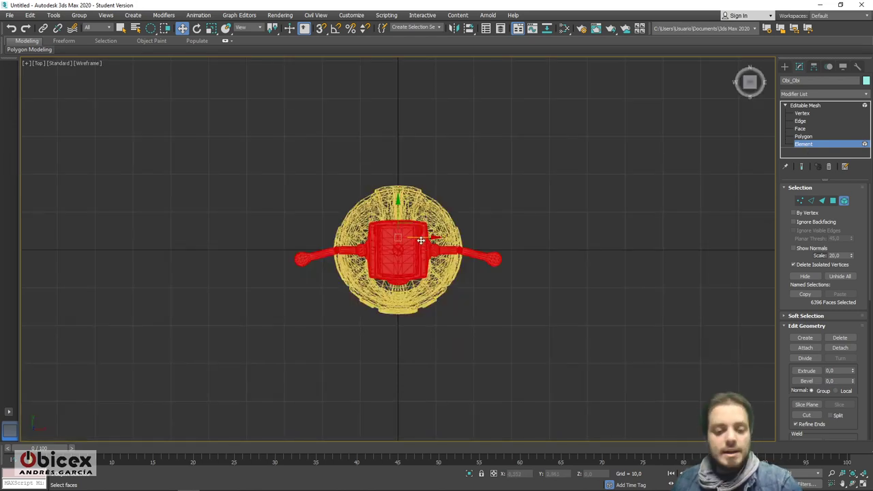
key(p)
alt+middle_drag(458, 300, 475, 293)
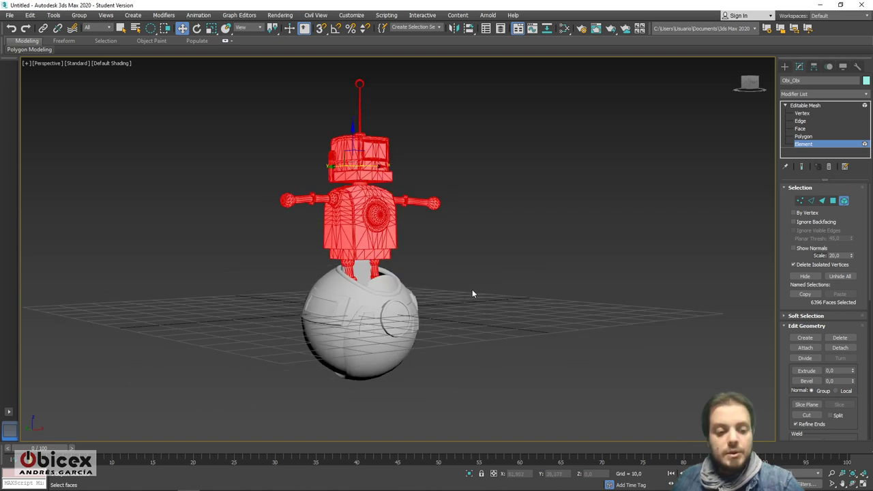
key(e)
key(r)
drag(351, 154, 338, 230)
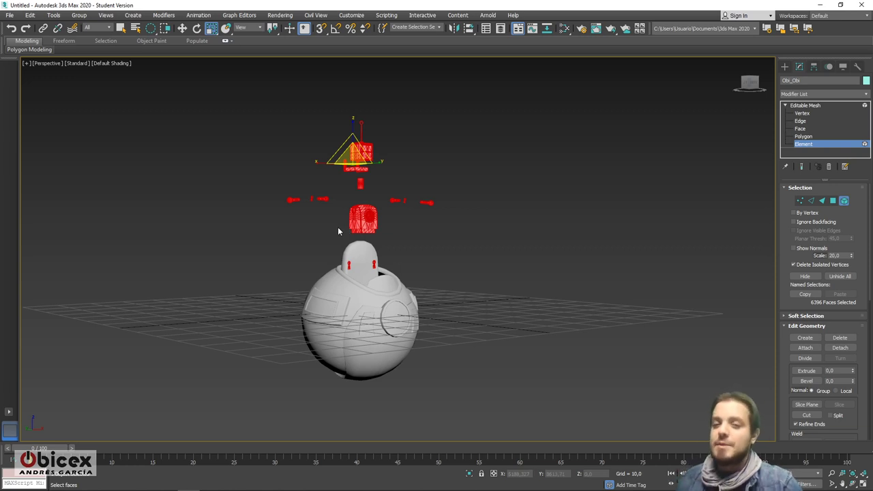
key(ctrl+z)
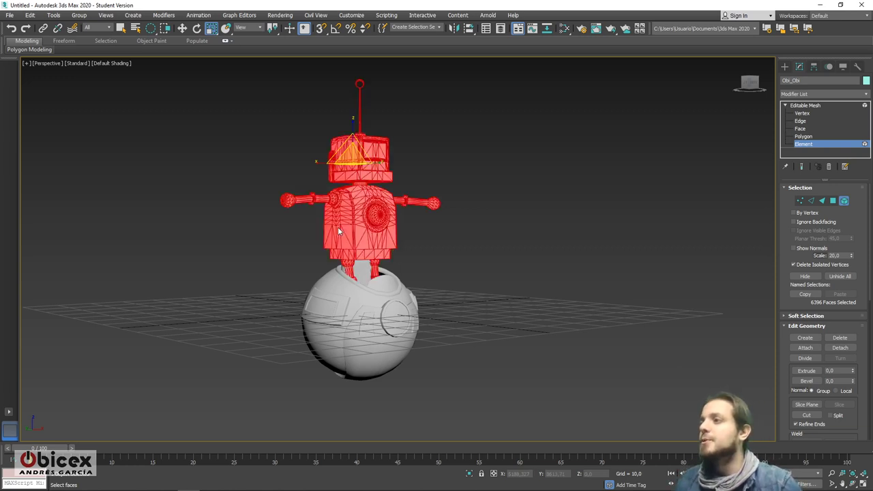
Step: Switch through the scale modes and try again to scale the robot's selected elements down as one piece
click(211, 29)
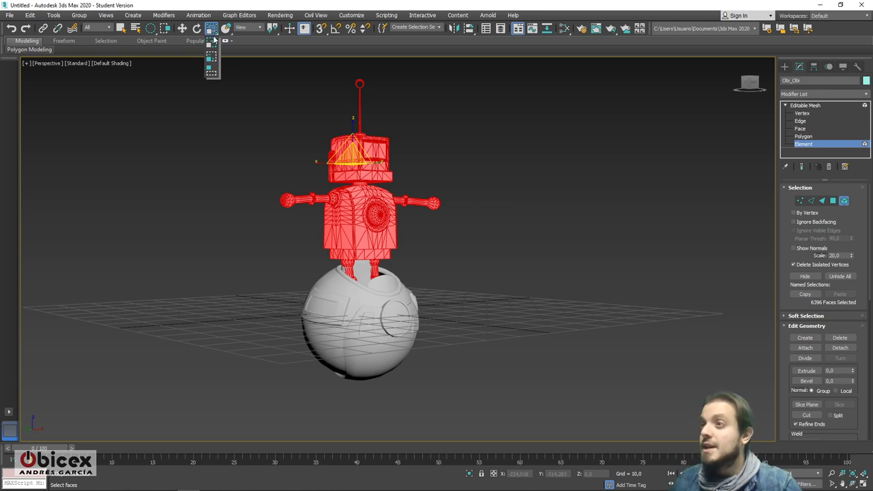
drag(213, 40, 214, 76)
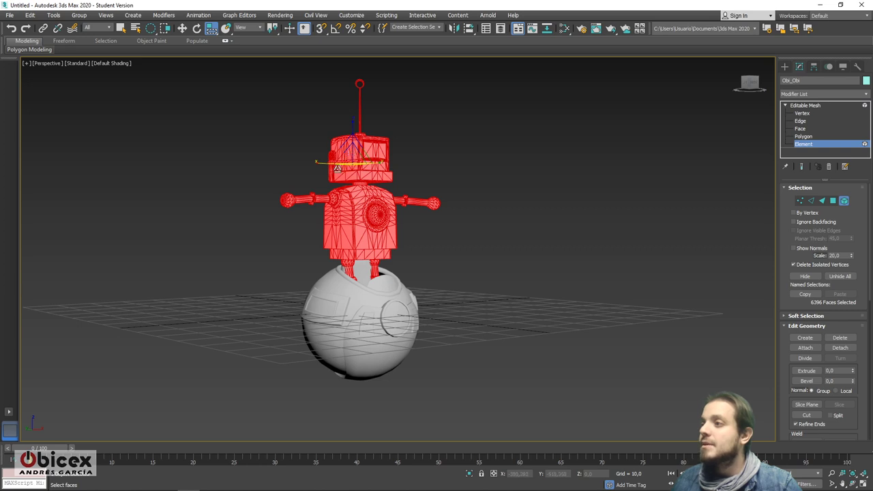
drag(214, 36, 214, 37)
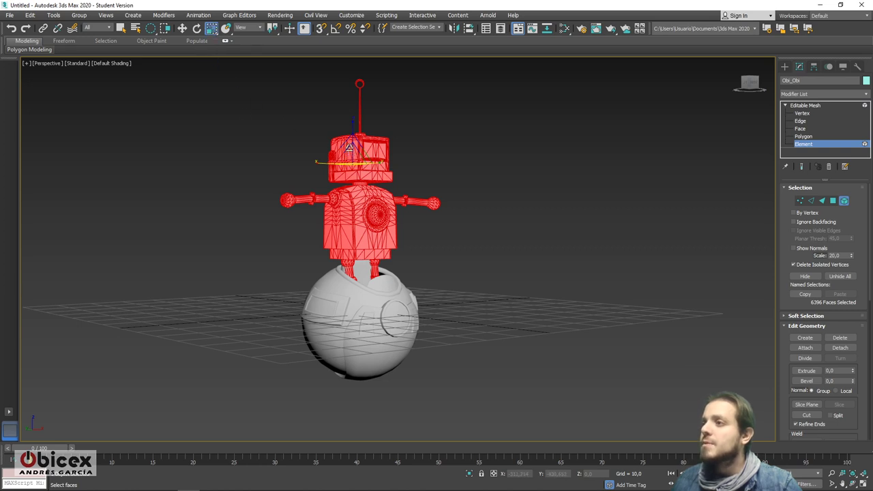
drag(349, 154, 350, 182)
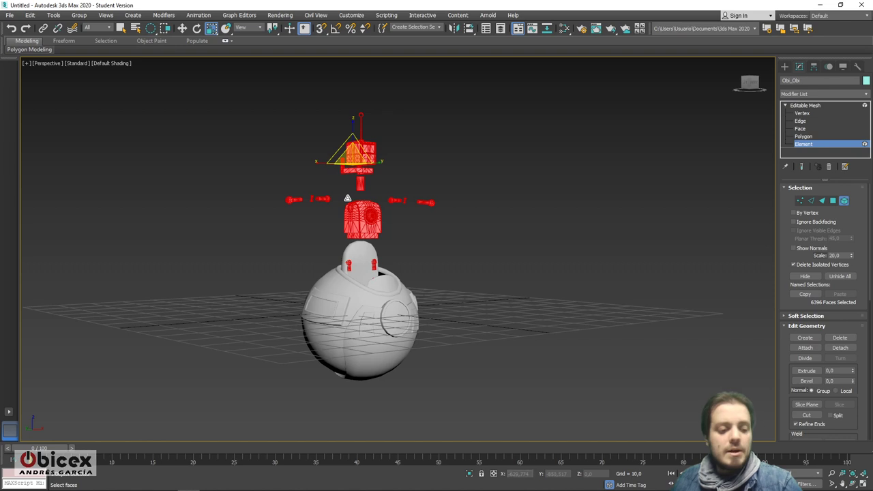
right_click(350, 183)
Step: Set the reference coordinate system to Local and try to scale the robot's selected elements
click(249, 27)
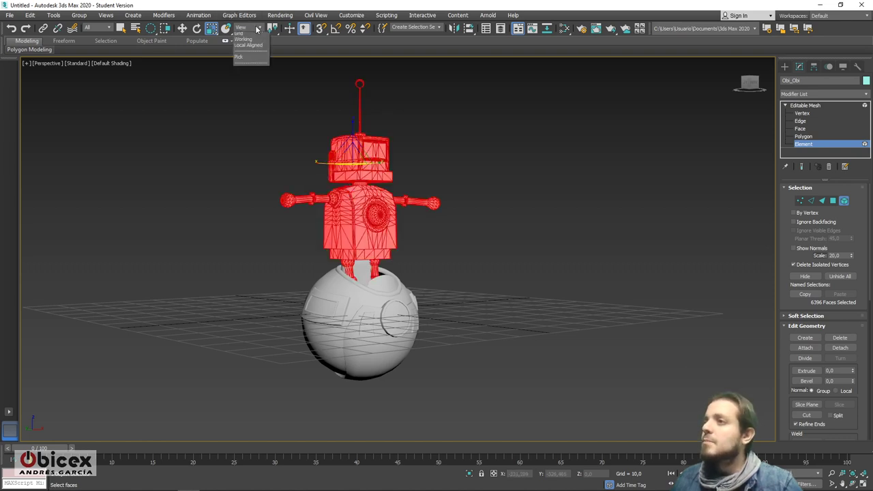
click(246, 59)
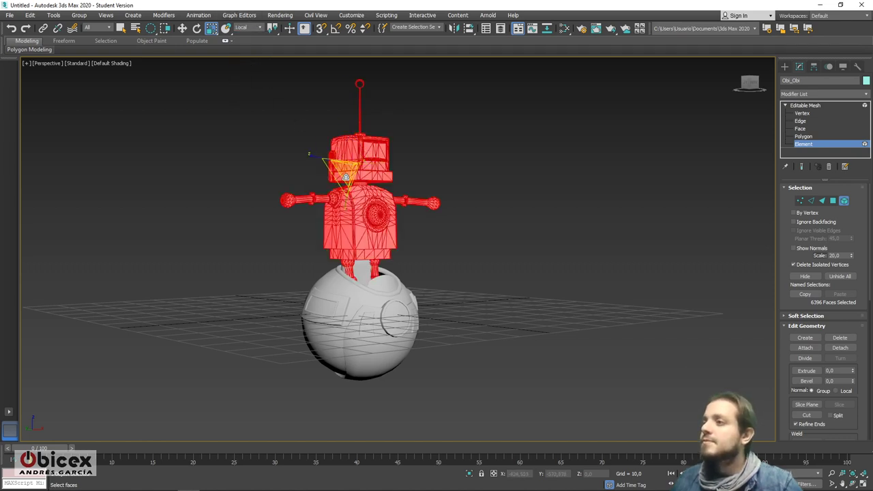
mouse_move(309, 153)
mouse_down()
mouse_move(331, 215)
mouse_move(312, 155)
mouse_up()
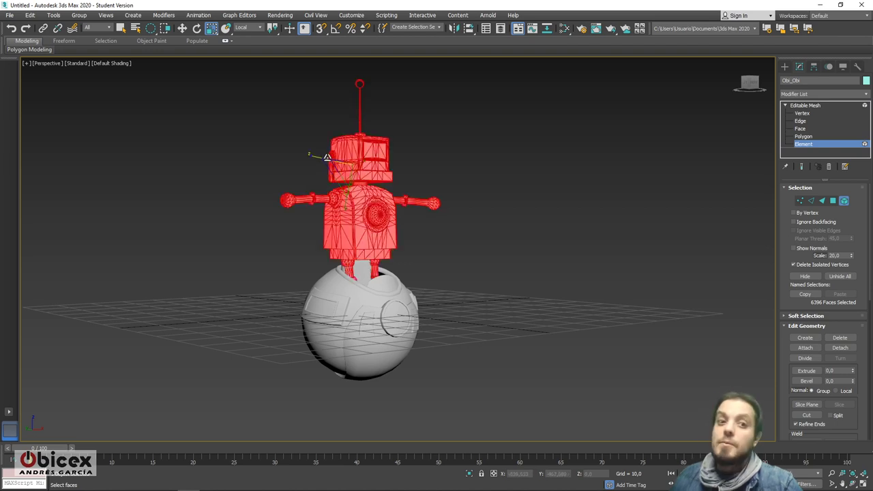
drag(211, 28, 212, 45)
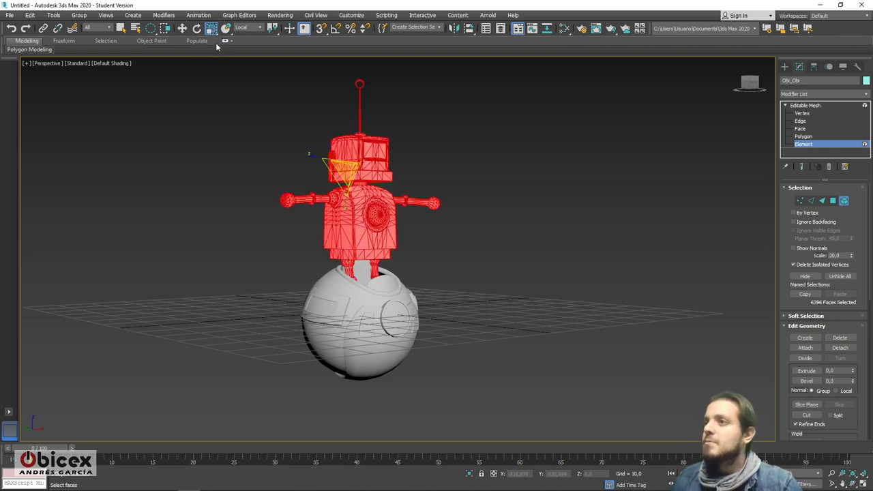
Step: Return the robot to object level and scale it uniformly to about 42 percent
click(805, 107)
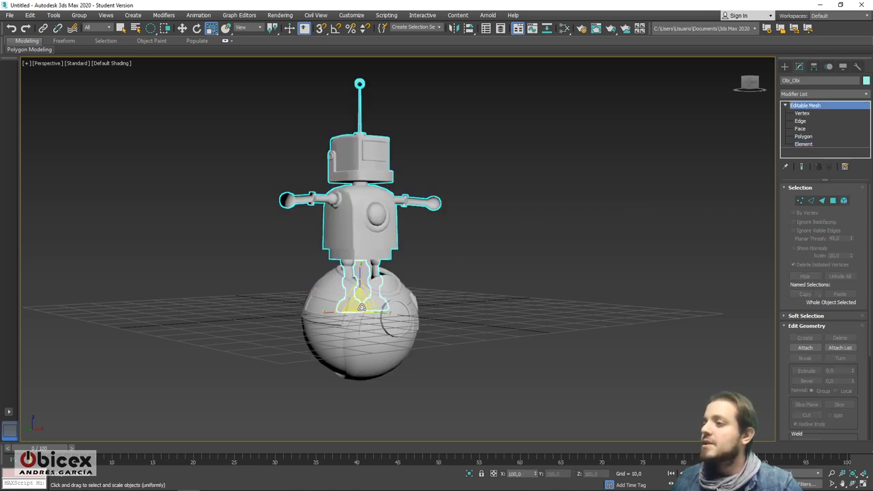
drag(362, 306, 356, 370)
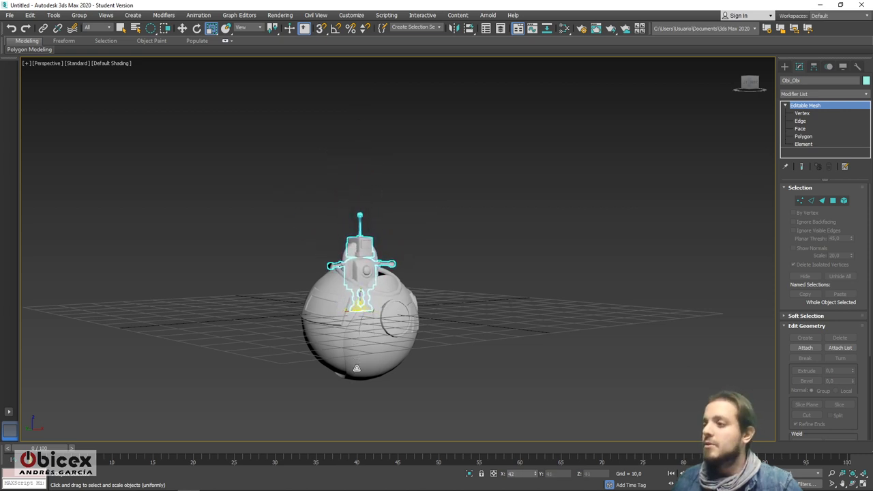
key(r)
Step: Move the robot forward along Y to about -5.15 so it stands in the capsule ship's cockpit opening
alt+middle_drag(357, 370, 377, 307)
key(w)
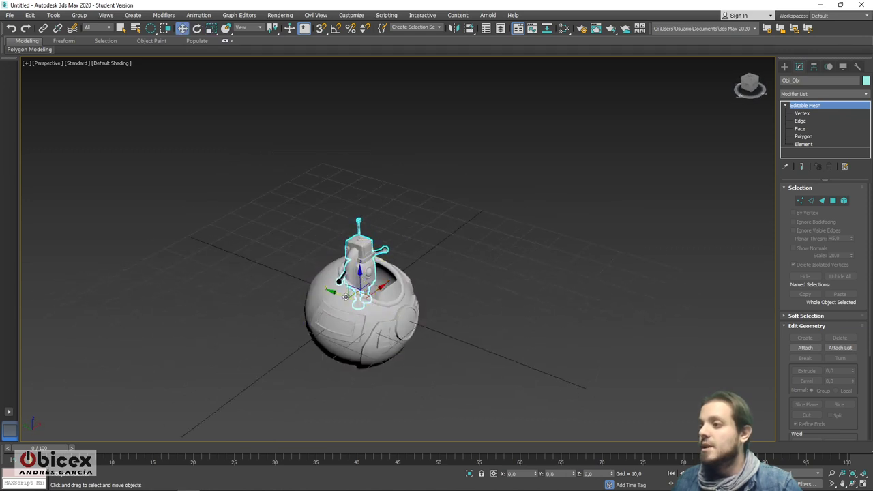
drag(341, 298, 353, 302)
mouse_move(356, 306)
alt+middle_down()
mouse_move(364, 293)
mouse_move(382, 317)
mouse_move(448, 324)
mouse_move(343, 315)
alt+middle_up()
scroll(366, 308, up, 5)
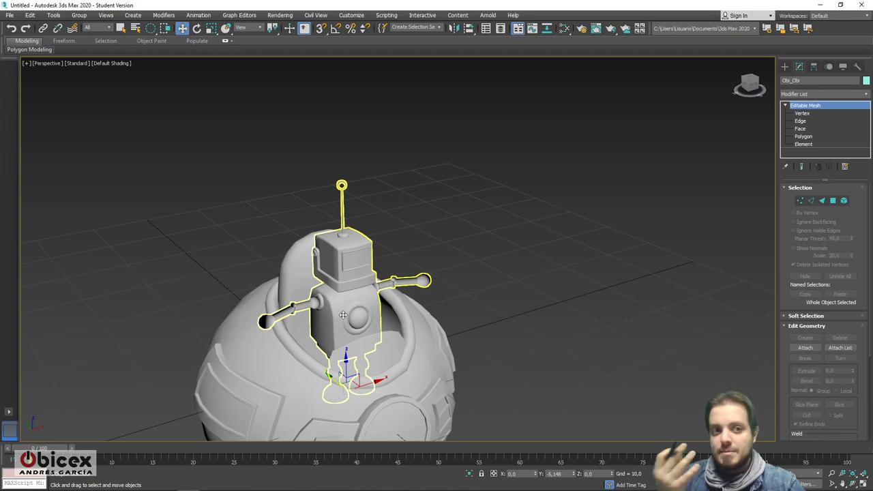
alt+middle_drag(305, 323, 367, 319)
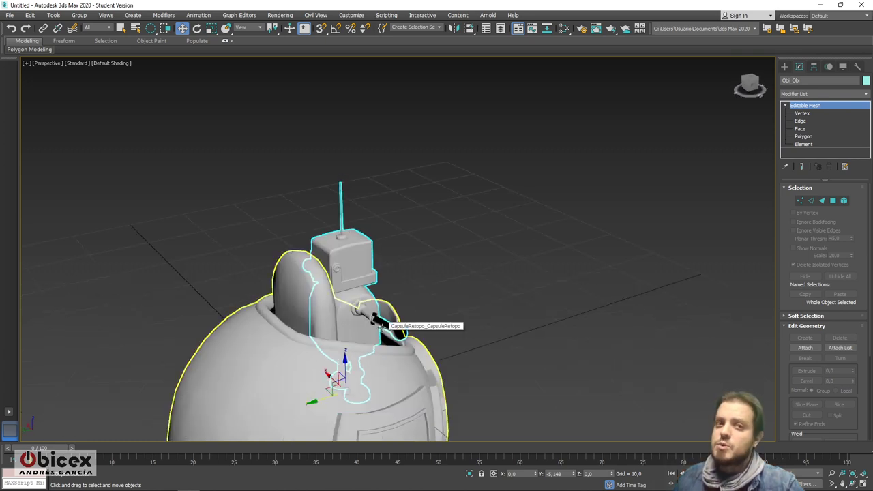
alt+middle_drag(377, 318, 333, 338)
Step: Convert the robot from Editable Mesh to Editable Poly
click(343, 334)
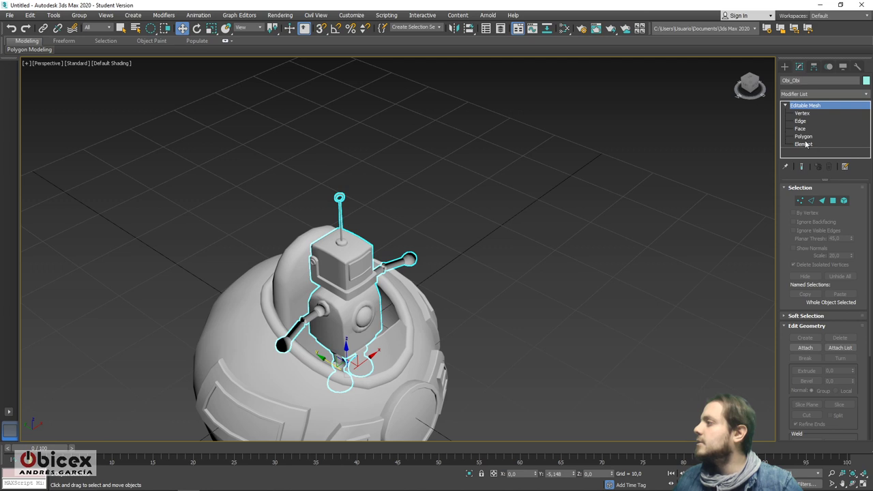
right_click(810, 106)
click(818, 166)
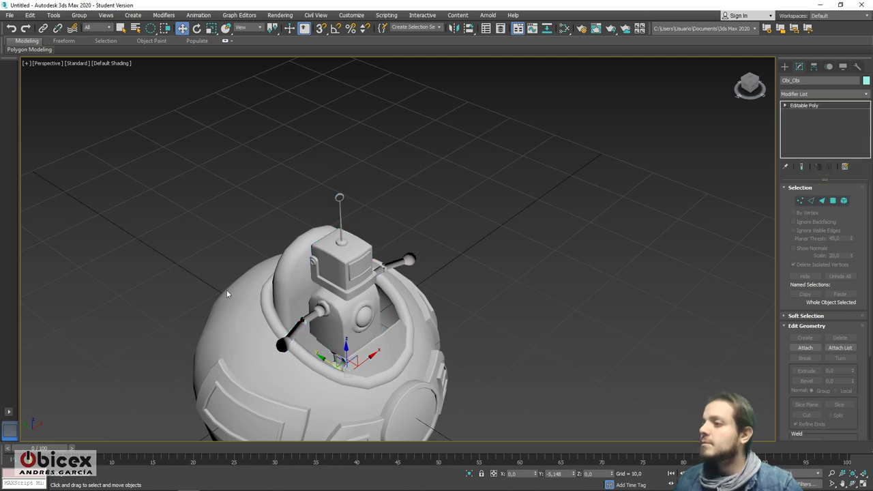
Step: Select all the robot's elements, apply Auto Smooth with a 45 threshold, and return to object level
click(785, 105)
click(803, 144)
click(337, 280)
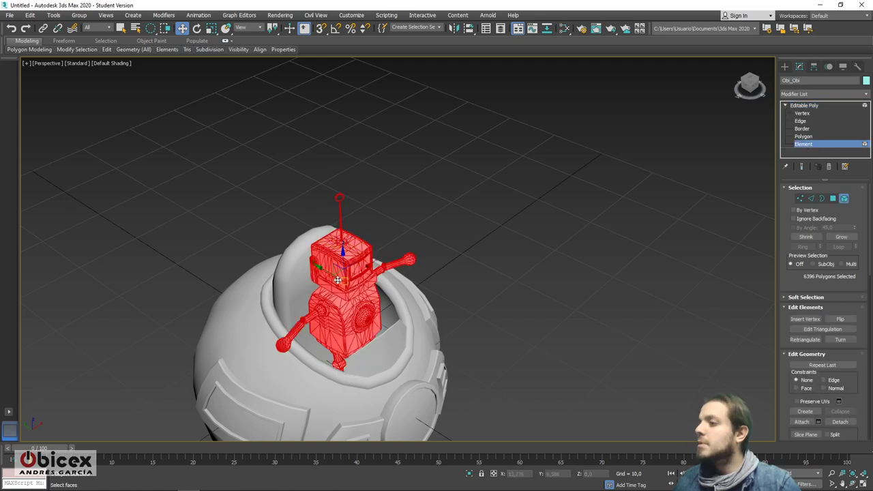
scroll(843, 310, down, 6)
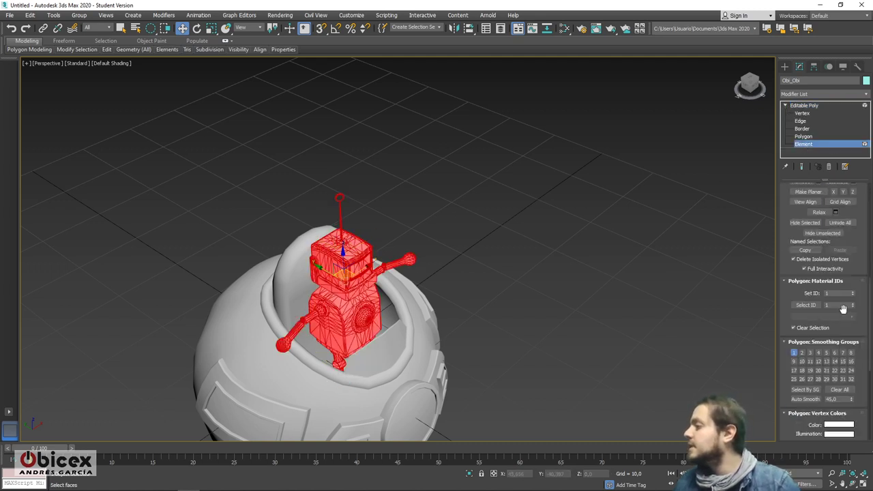
scroll(843, 309, down, 4)
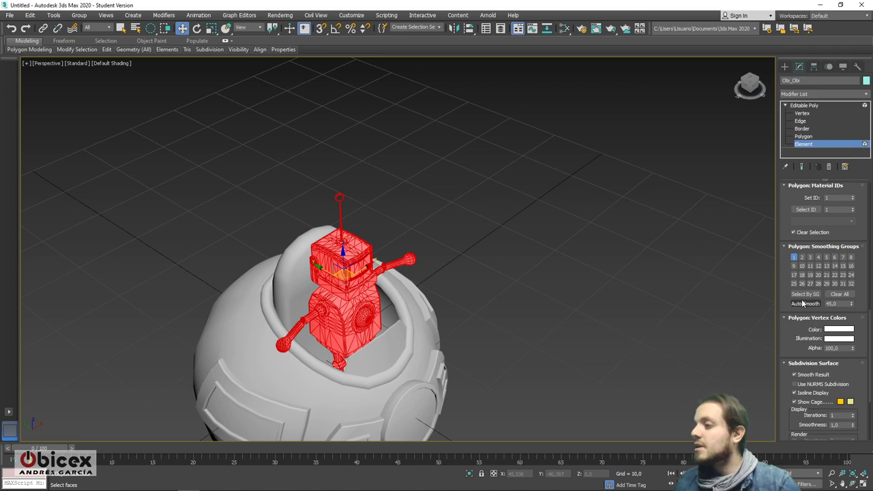
click(803, 303)
alt+middle_drag(587, 302, 700, 176)
click(595, 297)
click(804, 106)
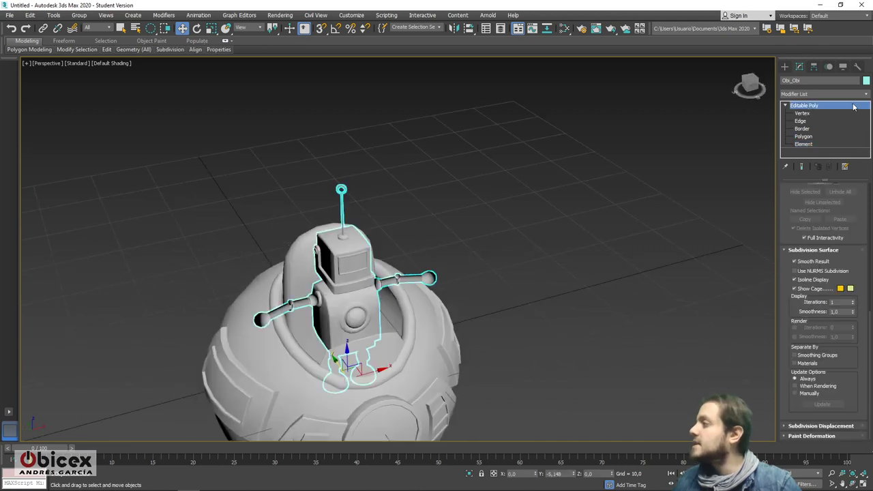
Step: Add an Edit Normals modifier to the robot and view its normals from several sides
click(866, 95)
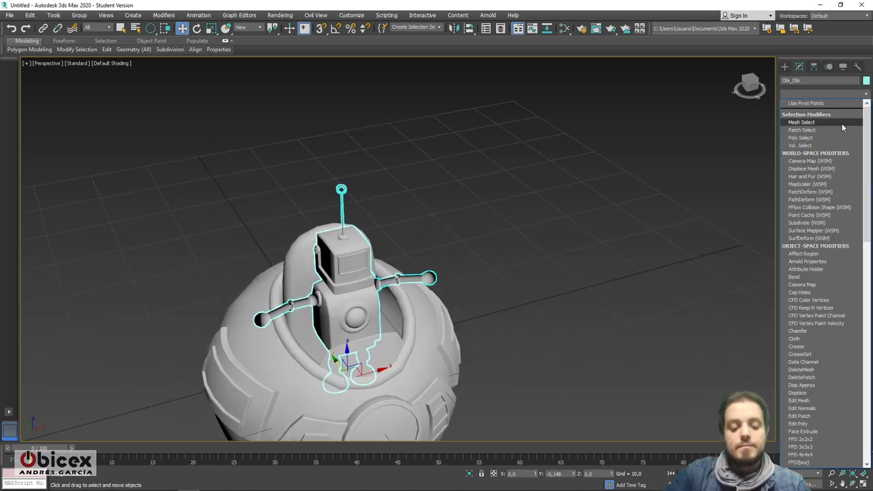
key(e)
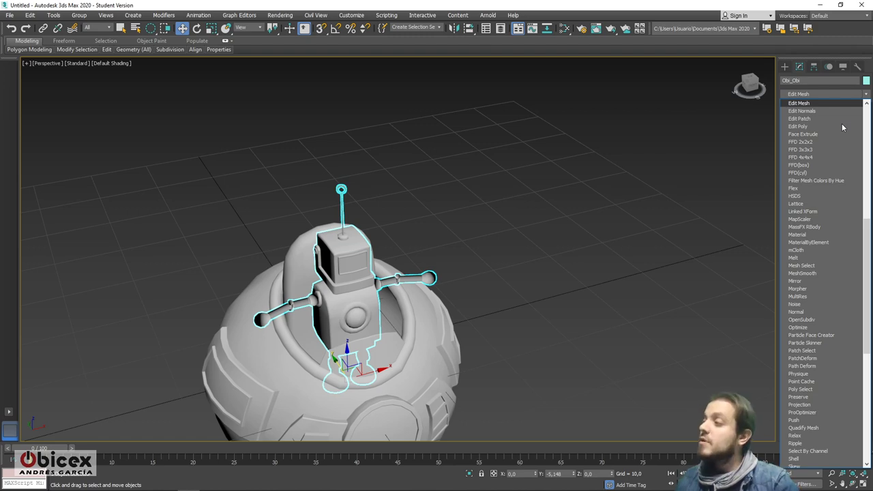
key(e)
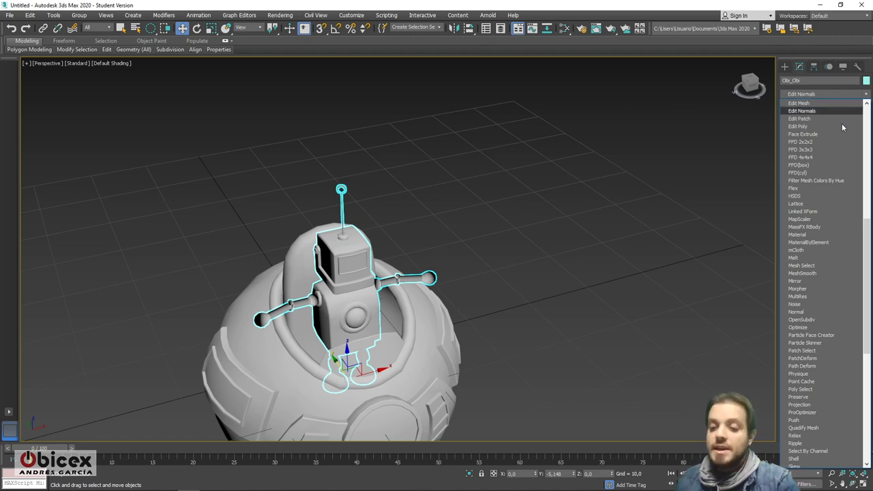
key(Return)
alt+middle_drag(440, 314, 446, 297)
scroll(446, 297, up, 5)
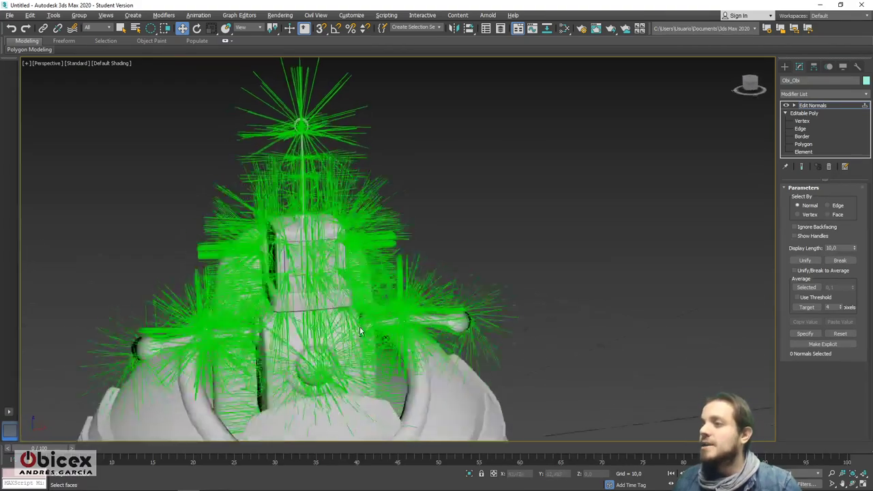
alt+middle_drag(360, 331, 465, 343)
alt+middle_drag(402, 289, 516, 215)
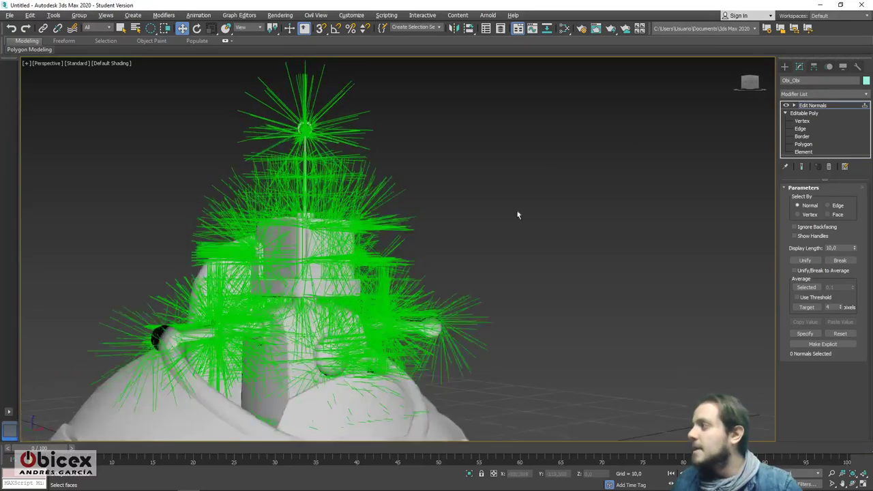
Step: Enter the Normal sub-level, select all the robot's normals by Face and unify them
click(793, 106)
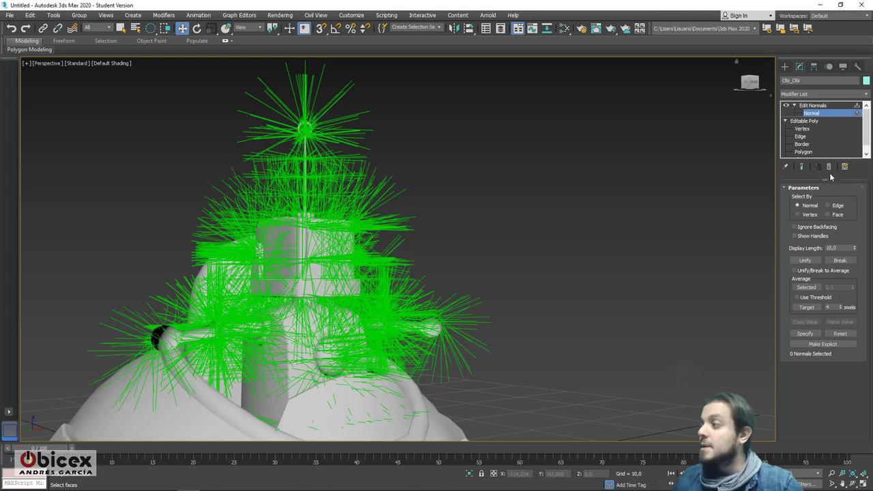
scroll(574, 273, down, 10)
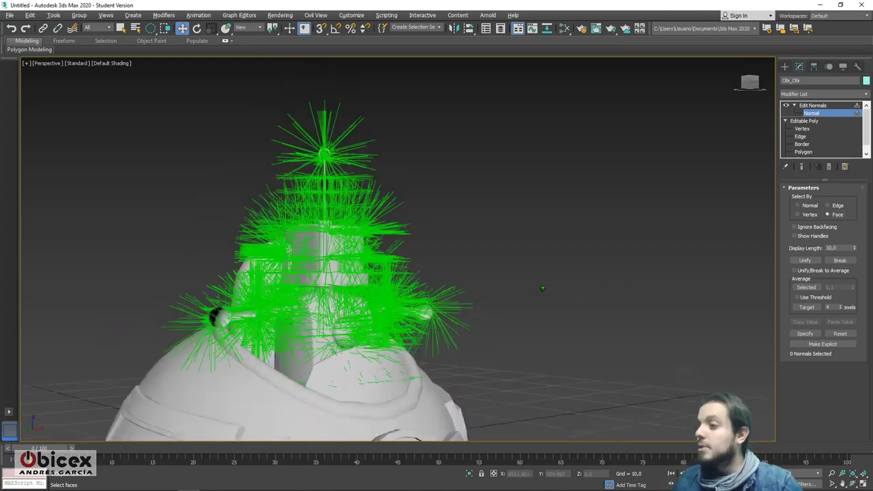
mouse_move(551, 414)
mouse_down()
mouse_move(210, 173)
mouse_move(181, 168)
mouse_up()
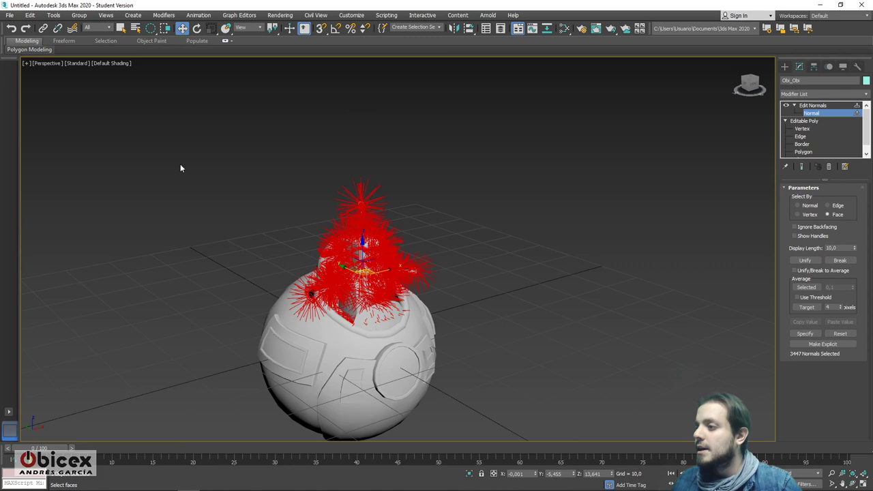
click(816, 261)
click(553, 310)
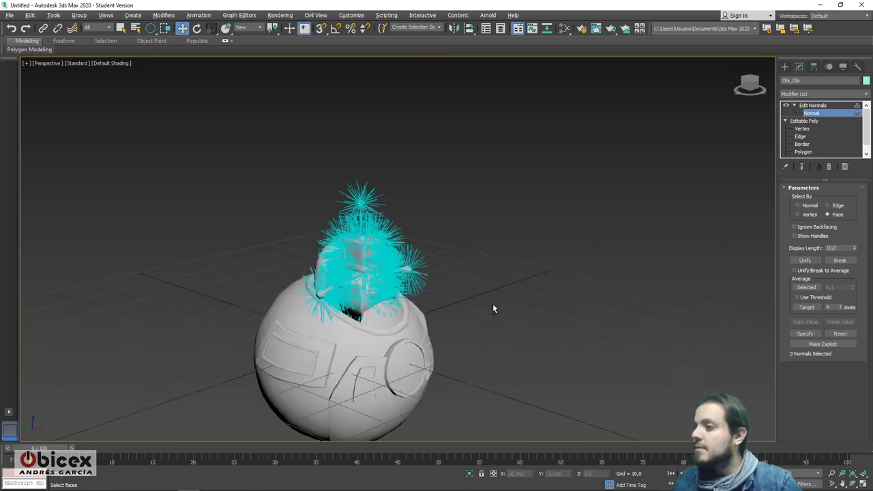
alt+middle_drag(493, 306, 501, 317)
Step: Return to the Edit Normals object level and collapse the modifier into the robot's Editable Poly
click(812, 105)
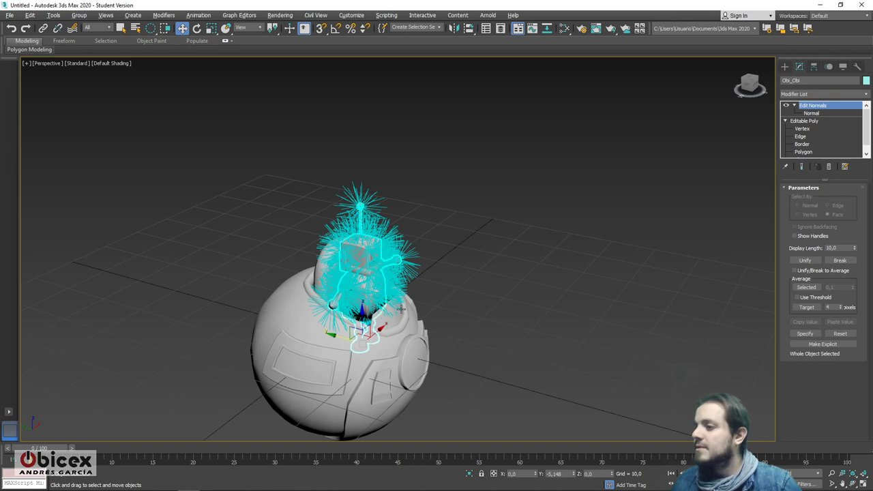
key(z)
right_click(812, 106)
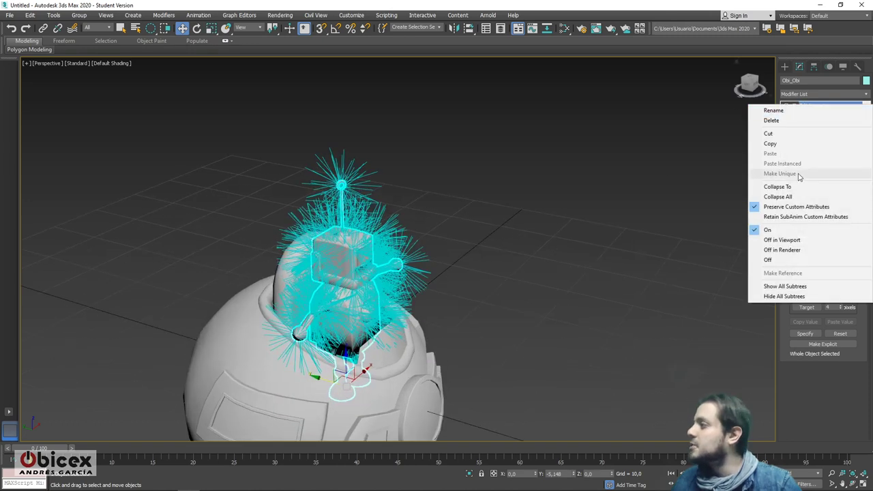
click(769, 187)
click(479, 285)
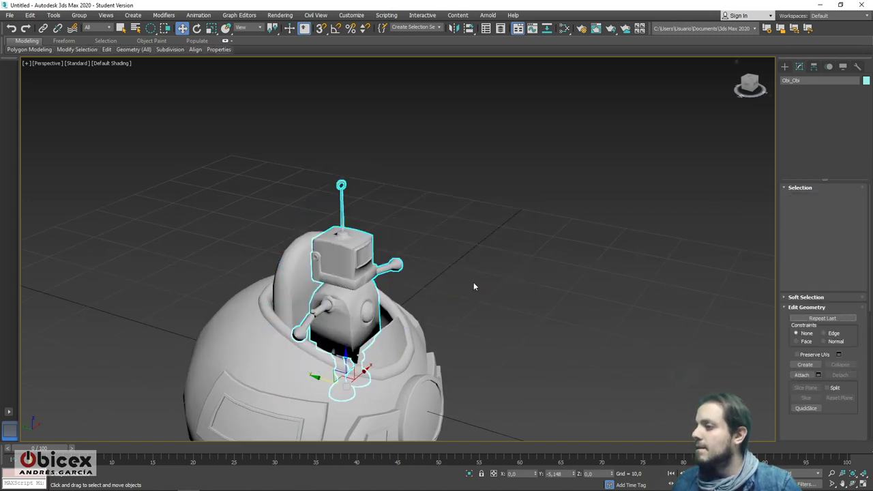
alt+middle_drag(495, 279, 434, 280)
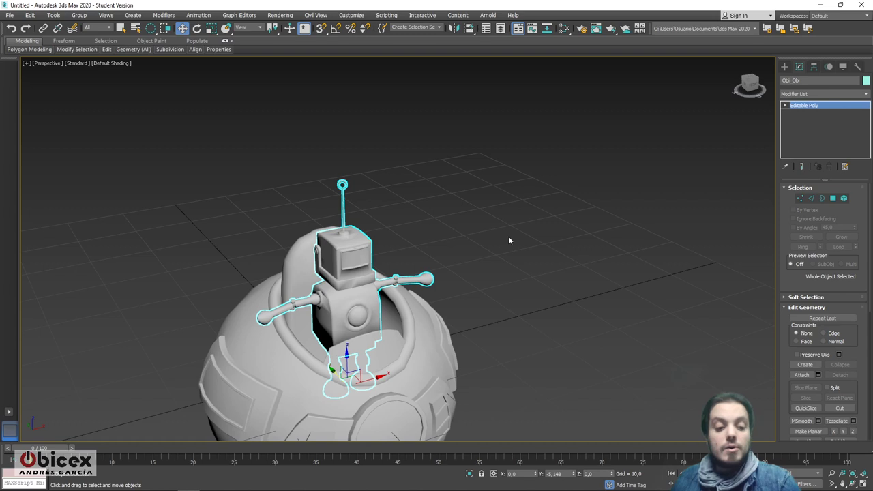
alt+middle_drag(476, 273, 489, 266)
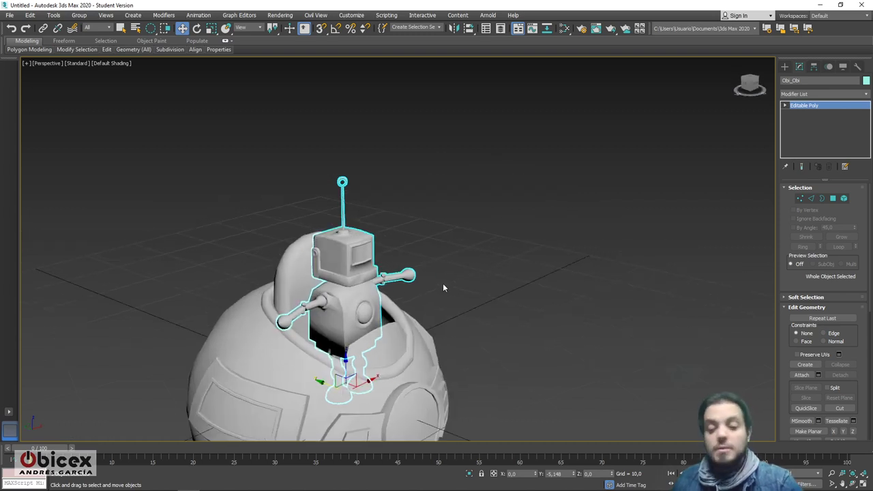
Step: Reset the robot's transform with the Reset XForm utility so its current scale is treated as 100
key(r)
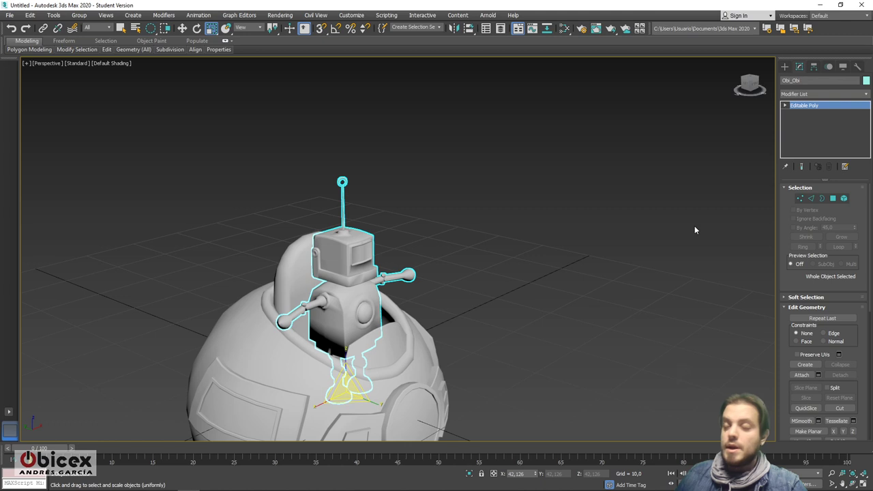
click(855, 69)
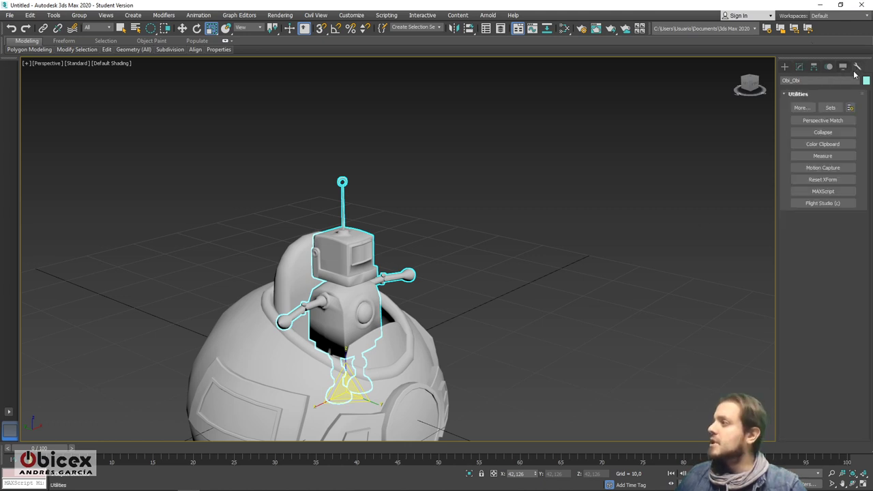
click(838, 181)
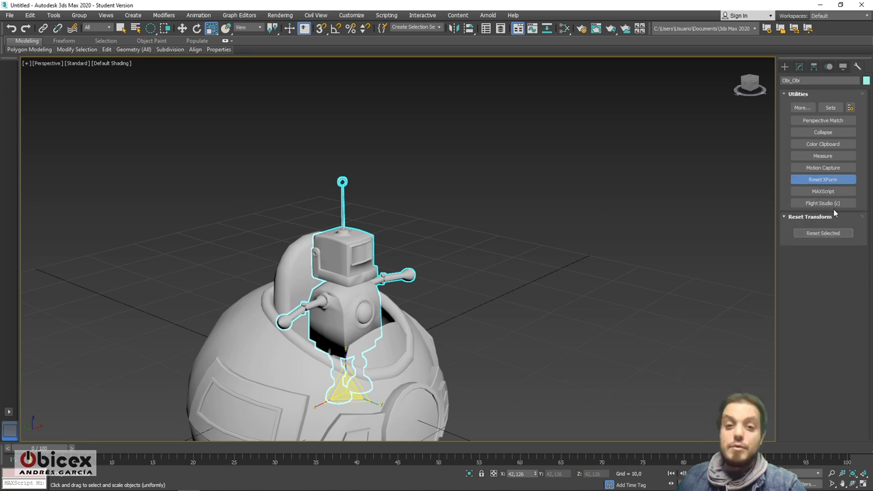
click(822, 234)
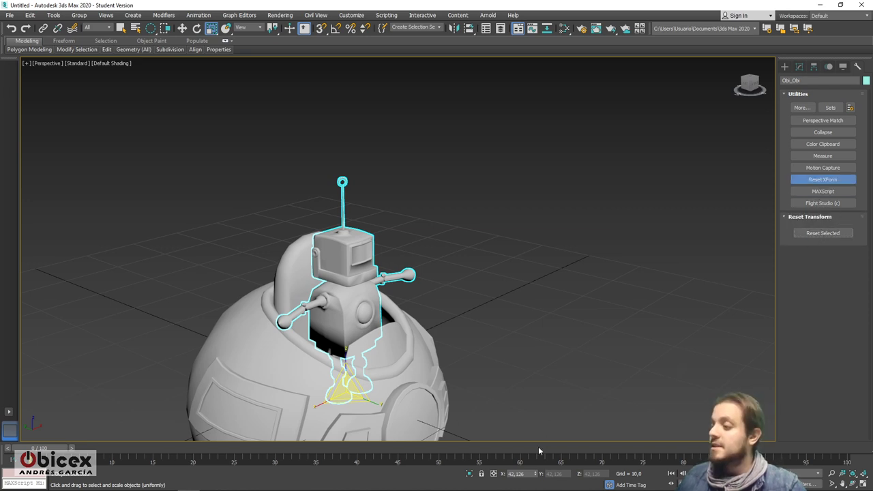
click(816, 234)
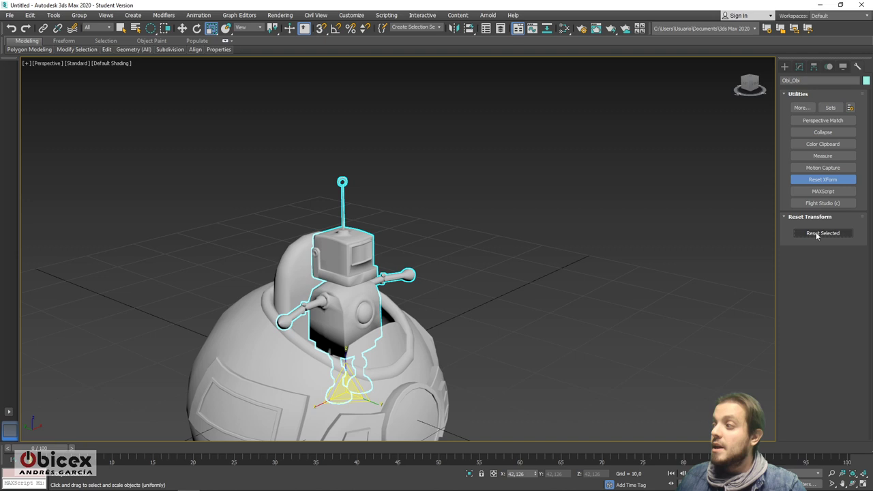
click(816, 235)
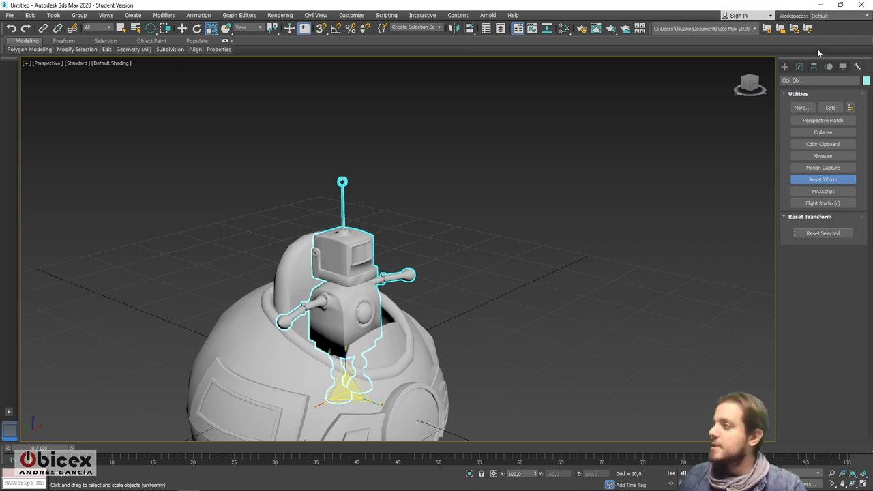
Step: Collapse the robot's XForm modifier into its Editable Poly base
click(799, 66)
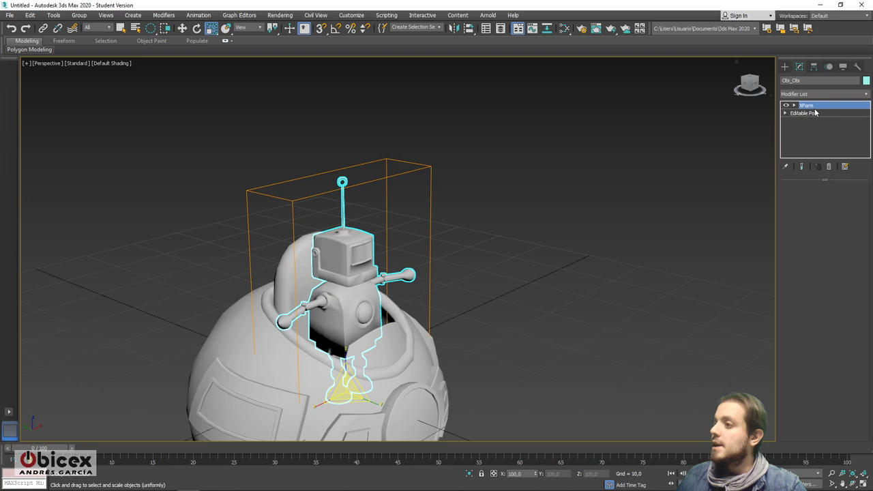
right_click(815, 110)
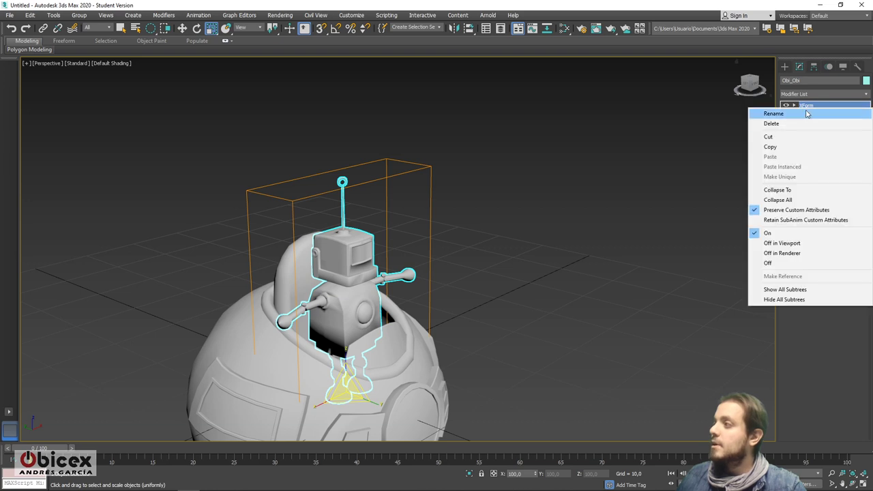
click(804, 191)
click(479, 287)
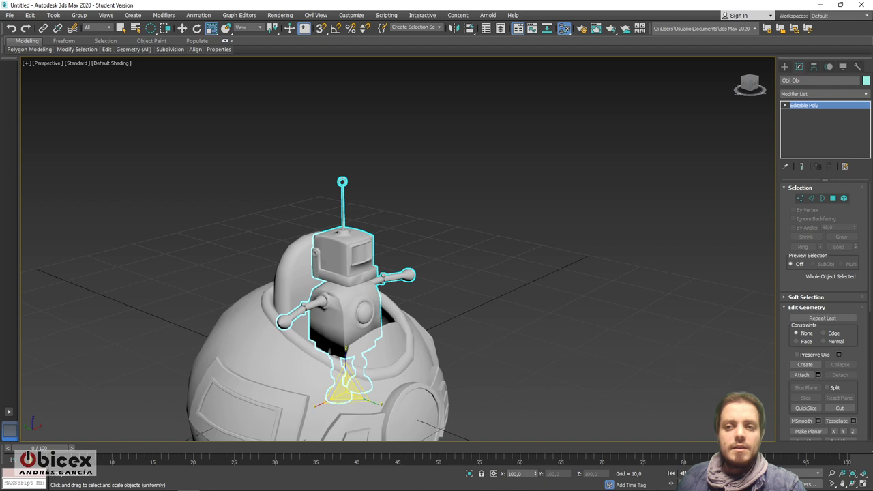
Step: Open the Slate Material Editor and resize its window so the robot stays visible beside it
key(m)
drag(481, 69, 617, 90)
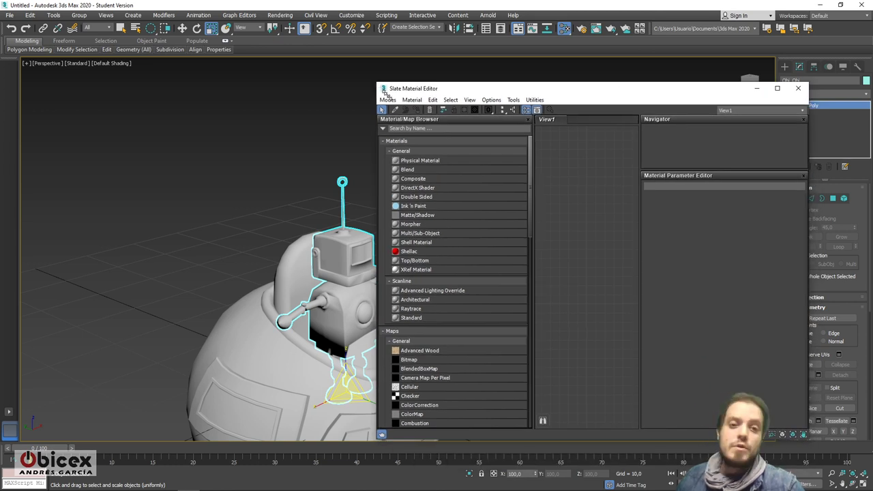
drag(374, 80, 462, 154)
drag(627, 164, 566, 97)
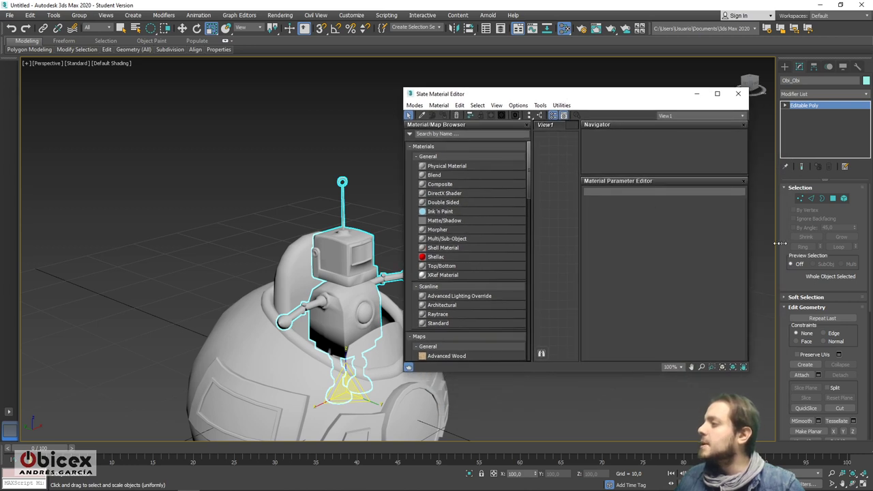
drag(748, 244, 824, 244)
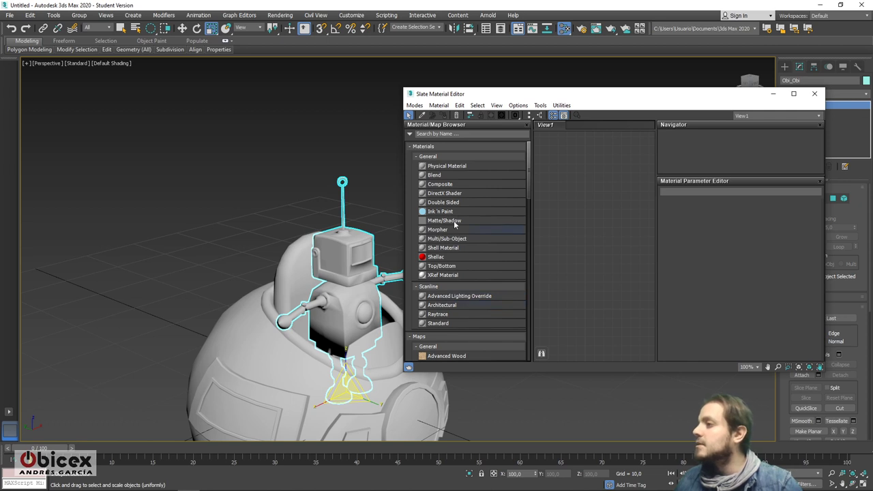
scroll(480, 283, down, 5)
scroll(479, 284, up, 4)
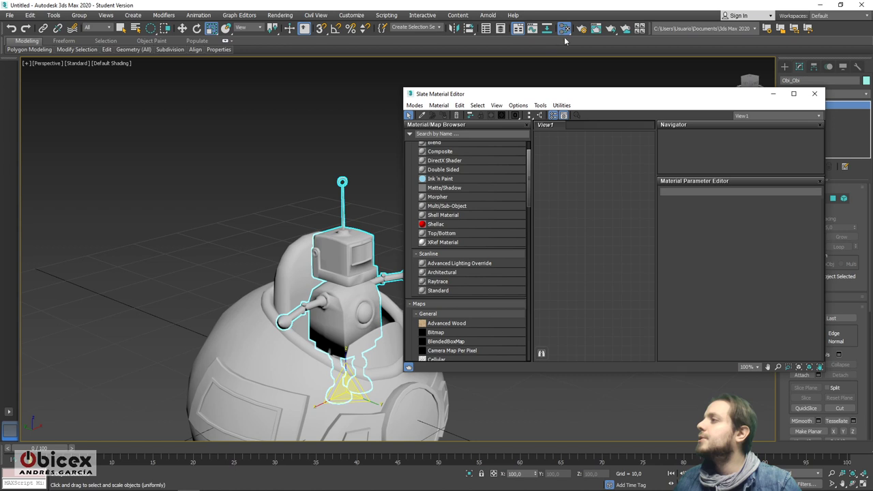
scroll(450, 232, up, 1)
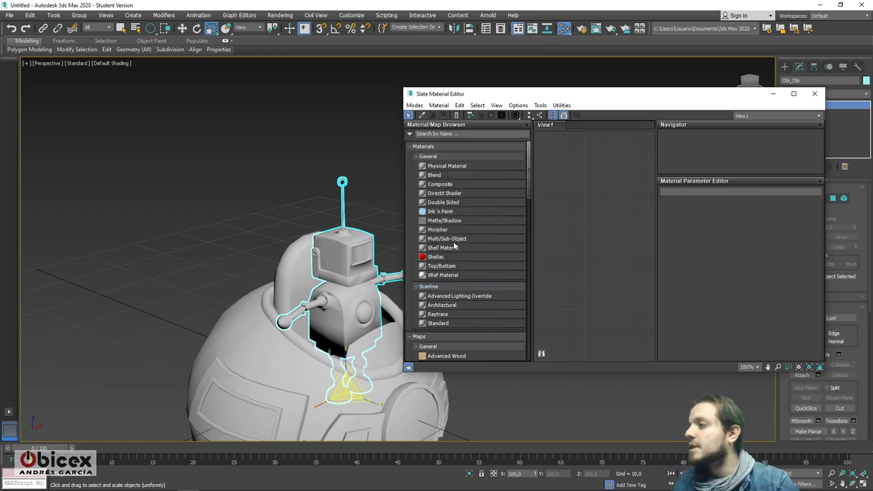
Step: Create a Physical Material in the node view and name it obi
drag(455, 167, 577, 203)
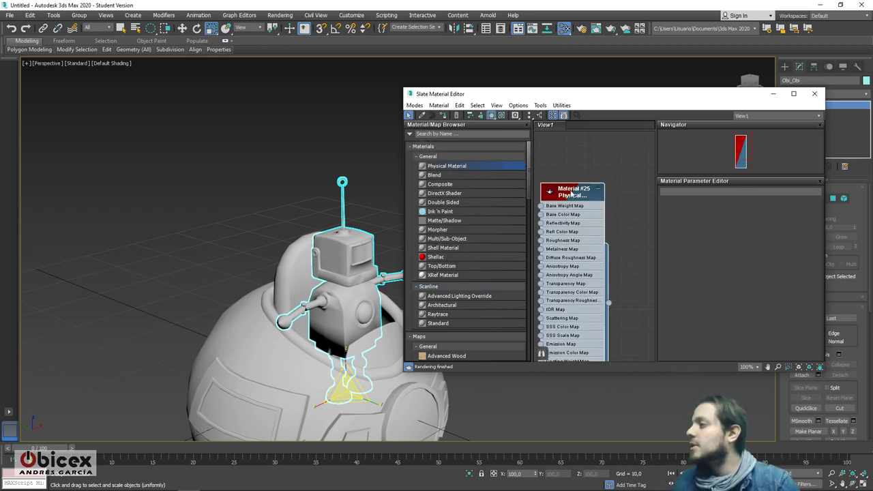
double_click(572, 193)
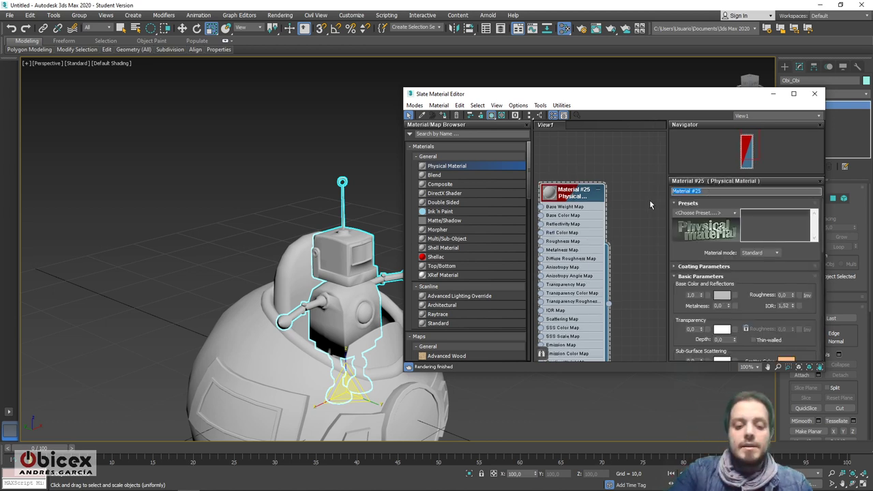
text(obi)
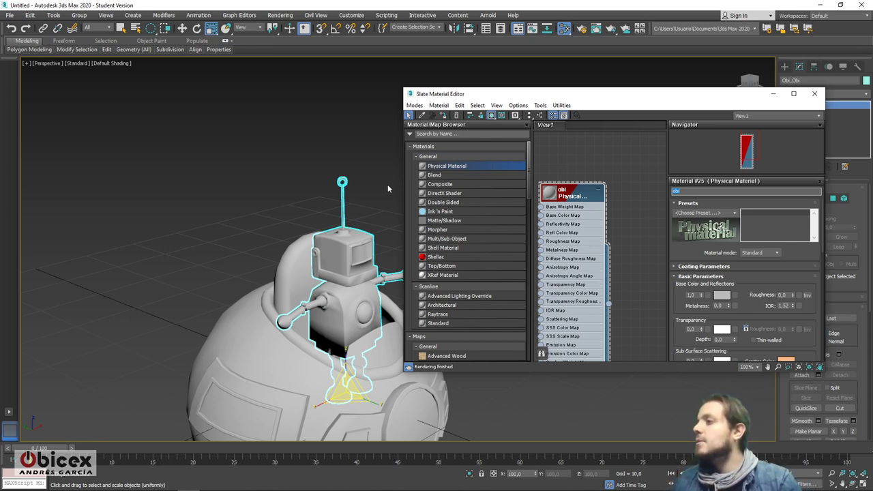
Step: Rename the first material as ship, and add a second Physical Material beside it named obi
drag(450, 168, 644, 201)
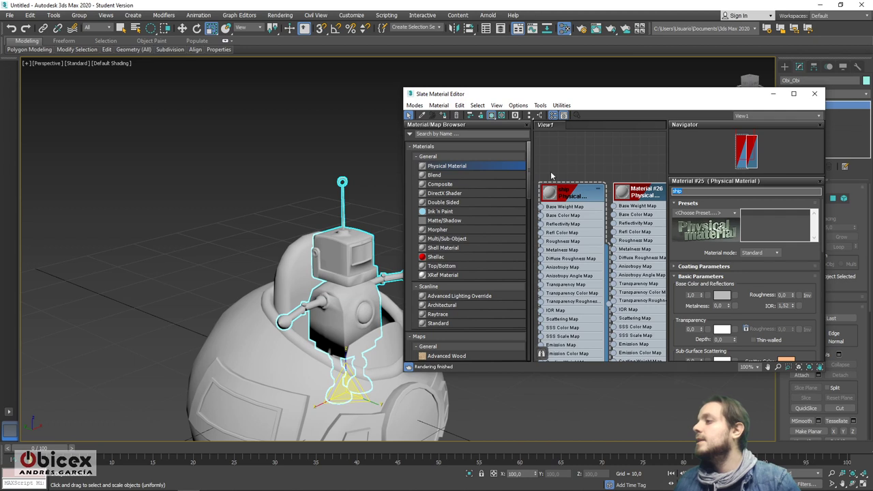
click(563, 193)
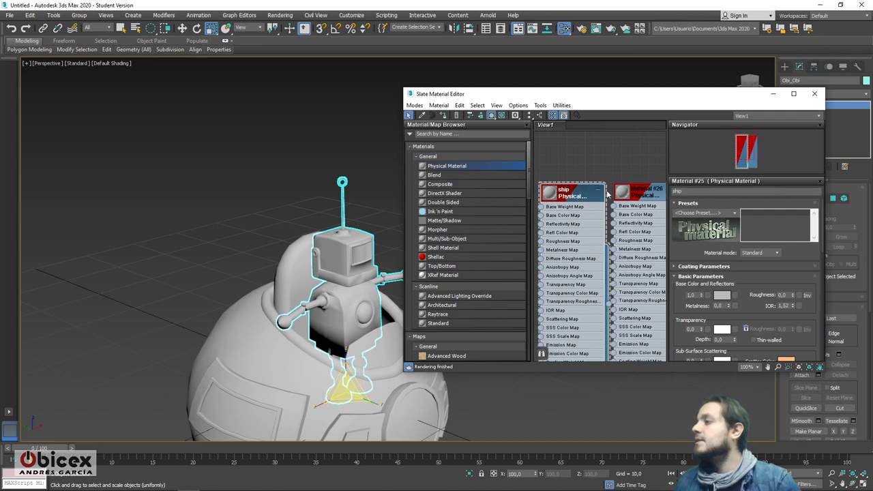
click(632, 194)
double_click(626, 205)
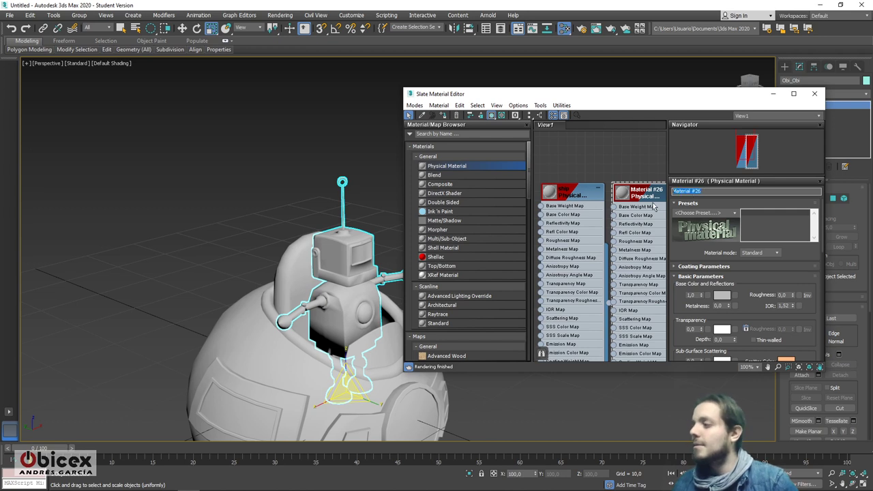
text(obi)
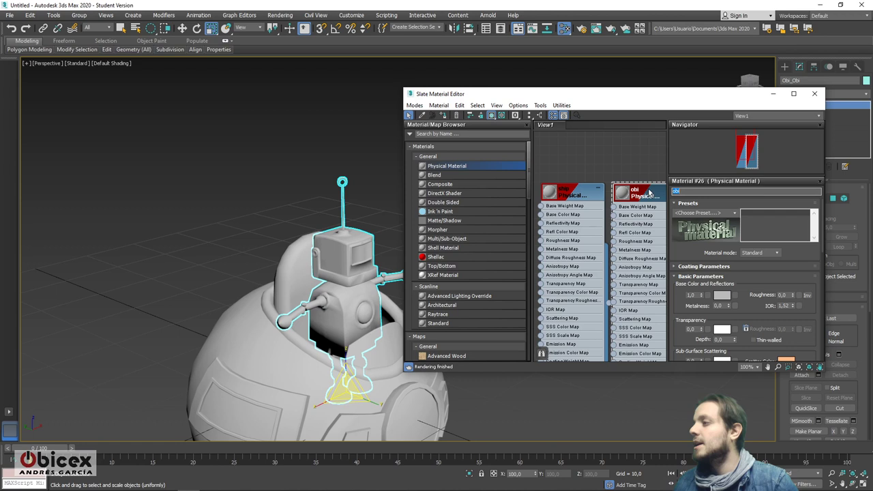
Step: Assign the obi material to the robot and the ship material to the capsule ship
mouse_move(648, 193)
mouse_down()
mouse_move(639, 204)
mouse_move(648, 194)
mouse_up()
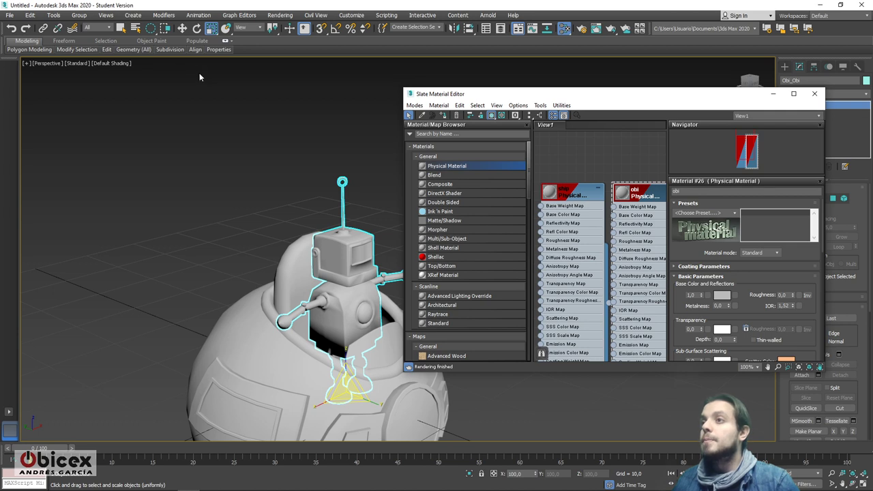
click(232, 49)
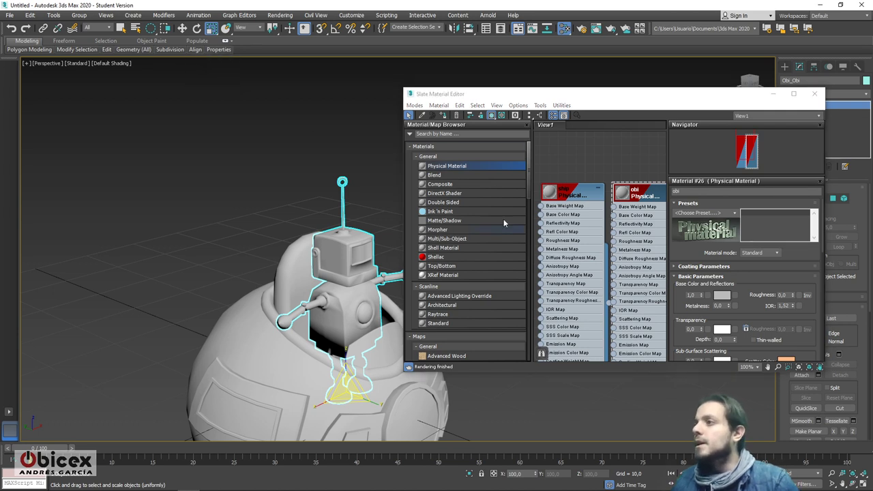
click(445, 117)
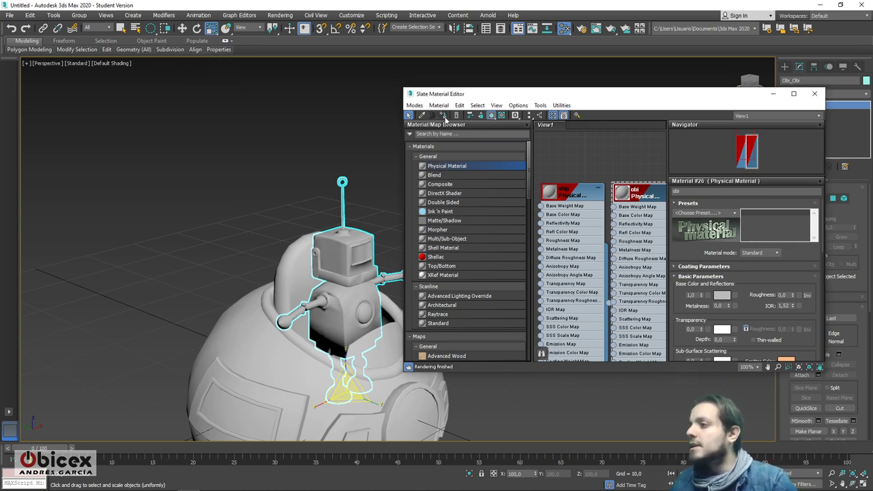
click(298, 272)
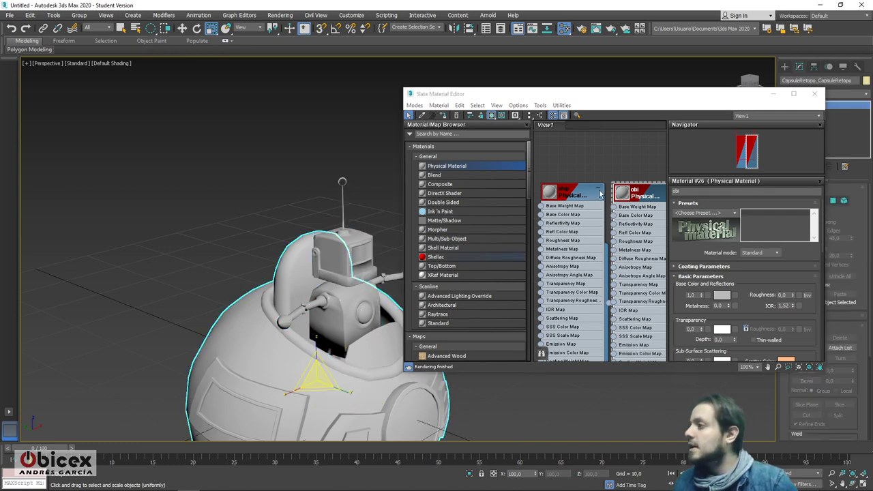
click(568, 195)
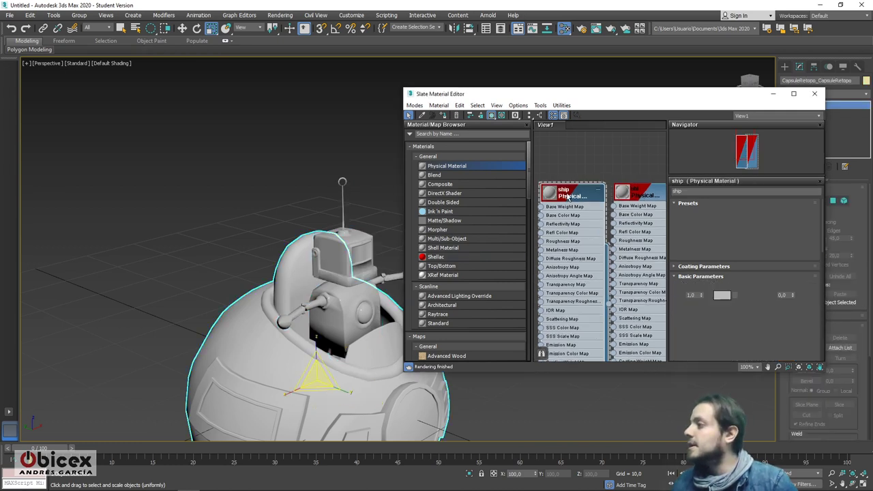
click(444, 116)
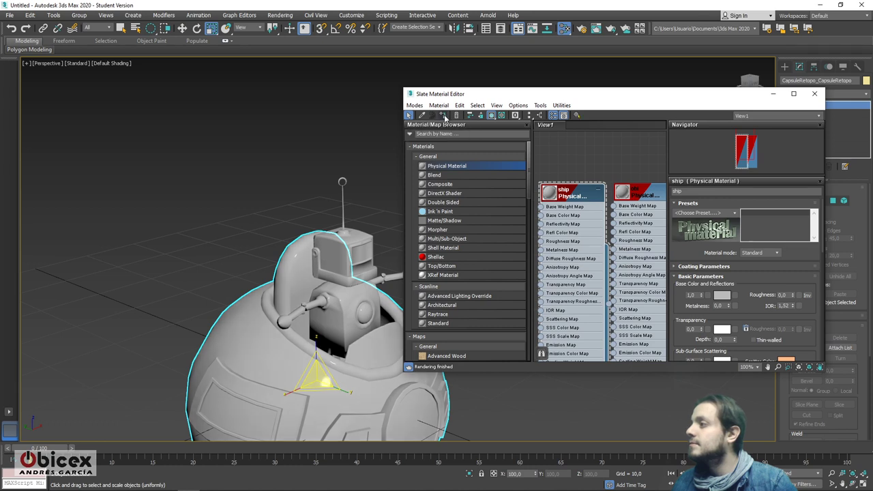
click(371, 211)
alt+middle_drag(377, 223, 353, 198)
click(333, 255)
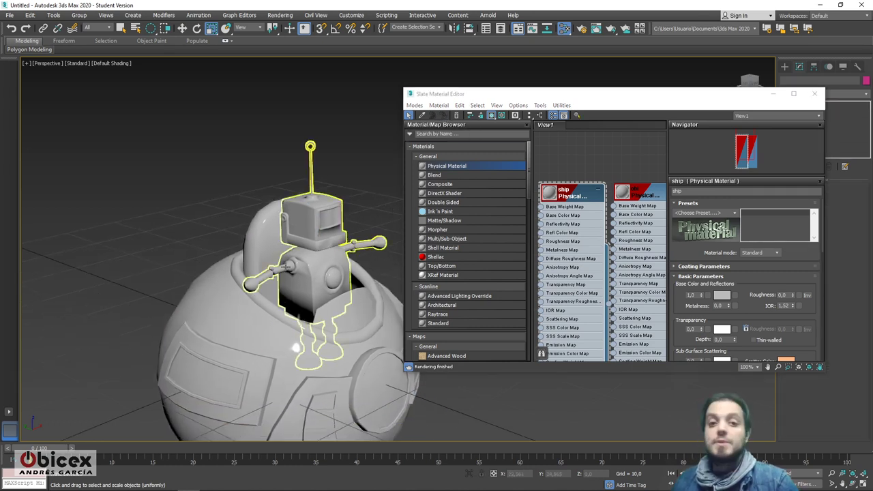
click(276, 252)
click(306, 237)
click(232, 255)
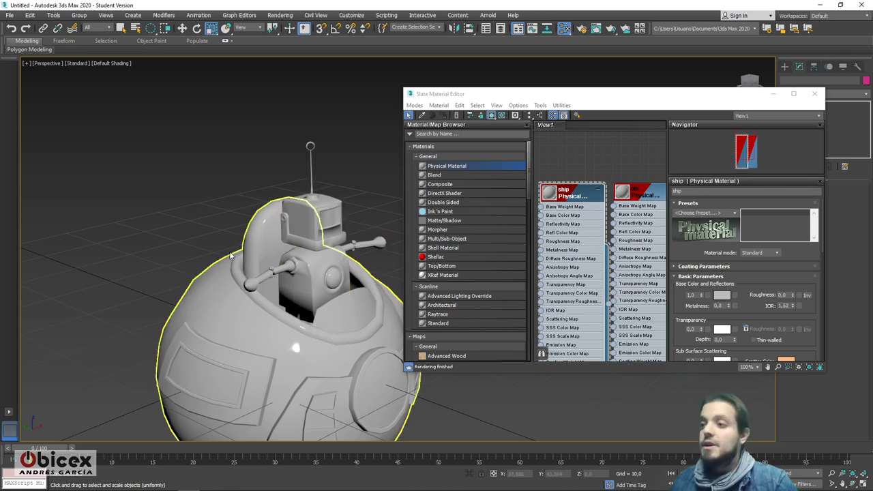
click(280, 299)
click(368, 170)
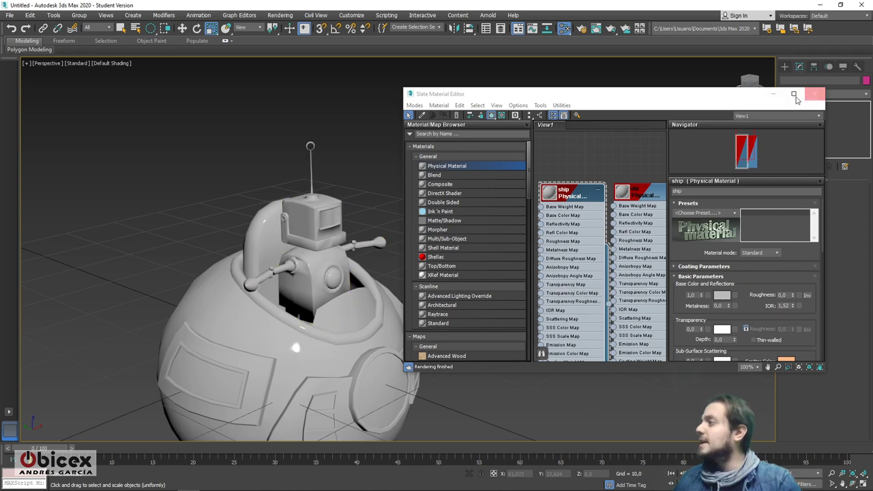
Step: Minimize the material editor and rename the robot object as Obi_low
click(774, 99)
click(773, 100)
click(315, 327)
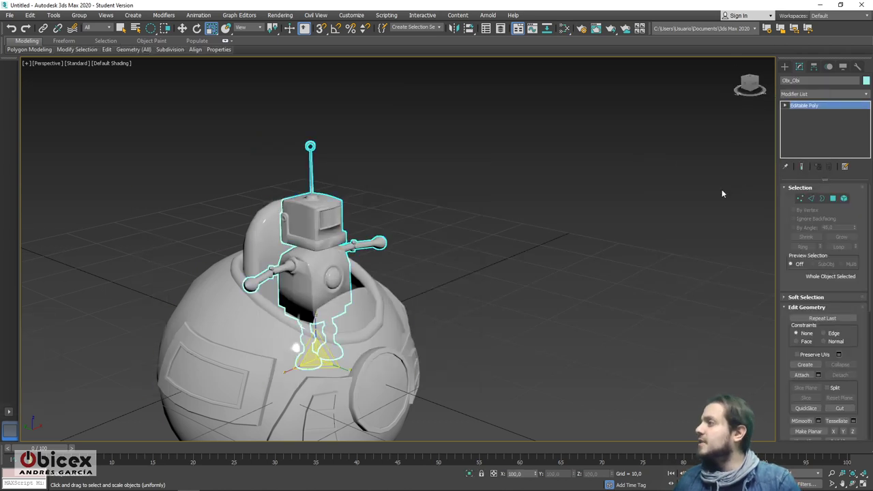
click(796, 80)
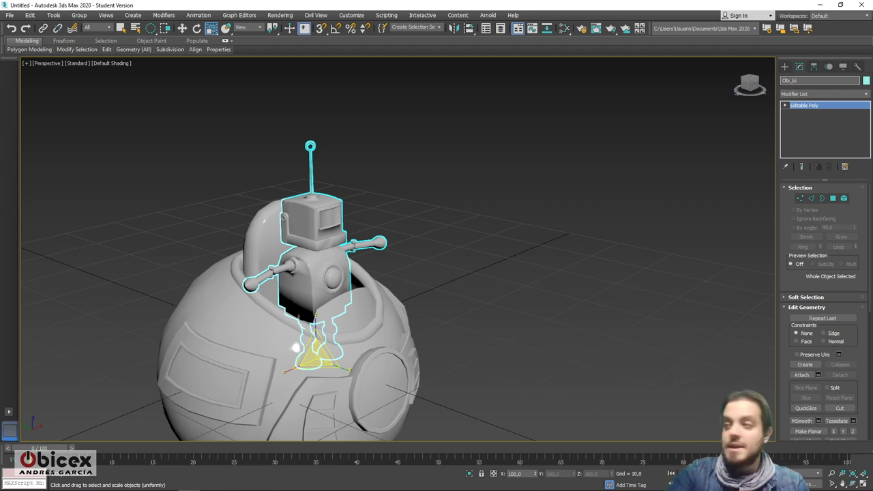
key(Return)
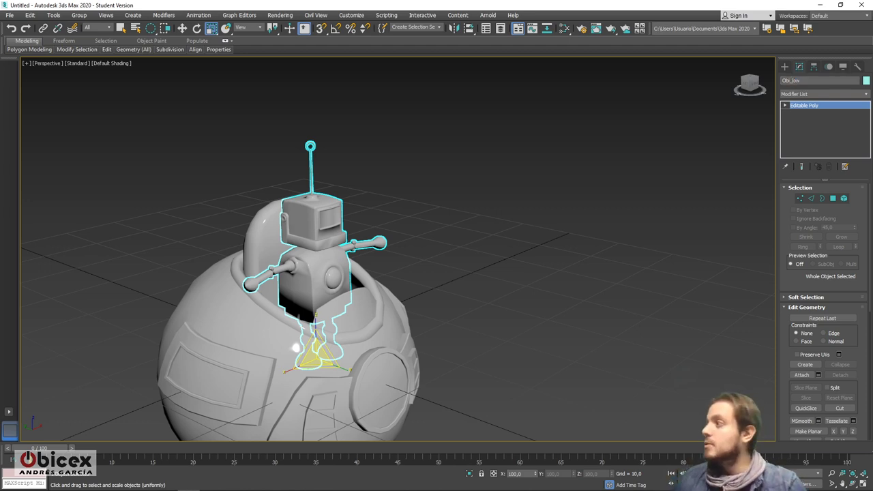
Step: Rename the capsule ship object as ship_low
click(390, 340)
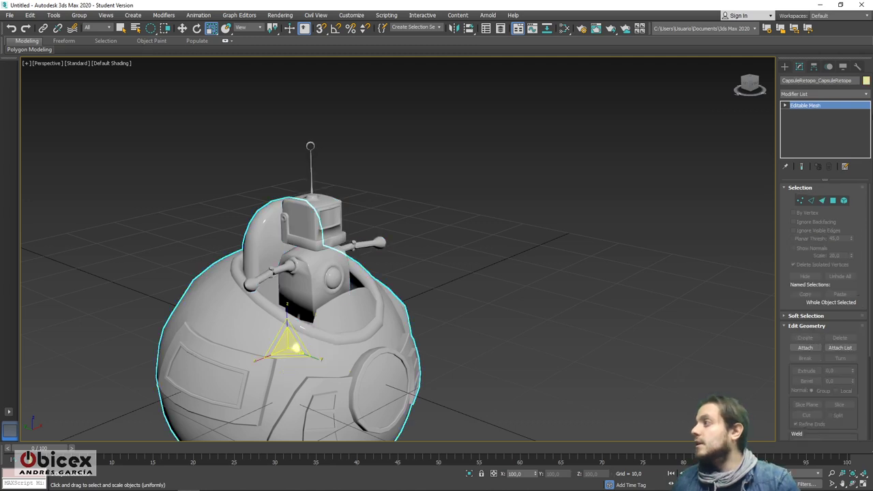
click(810, 80)
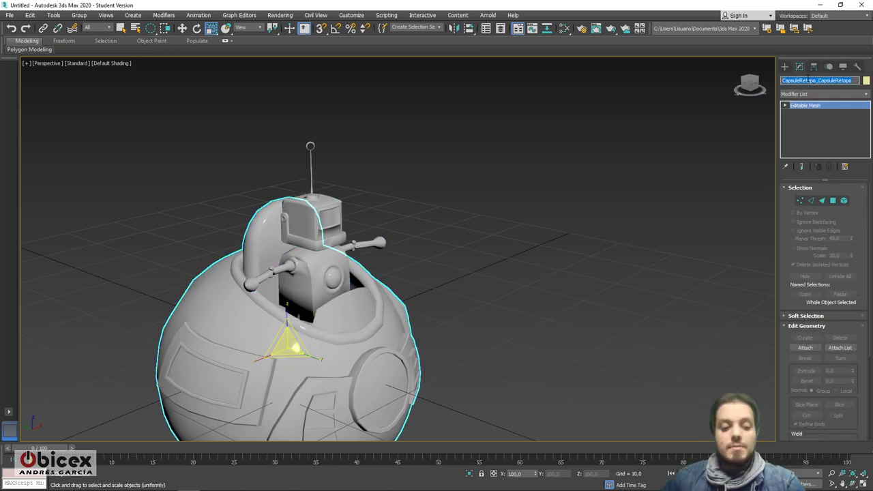
text(ship_low)
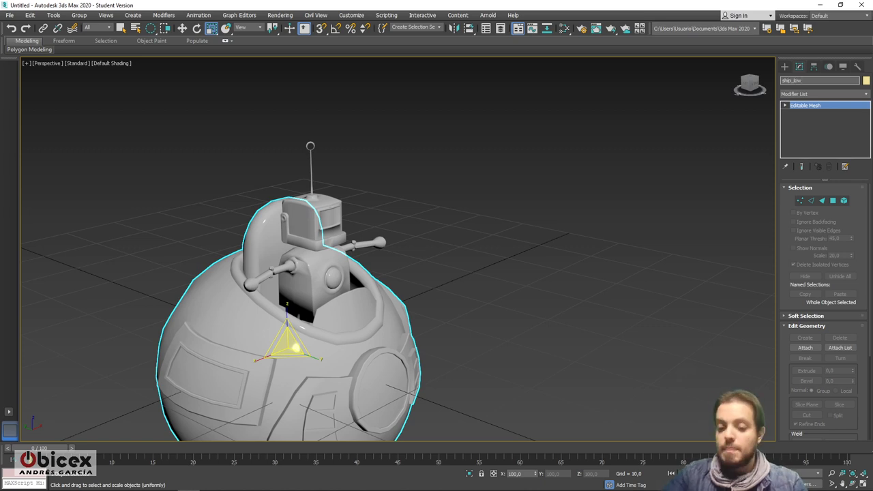
key(Return)
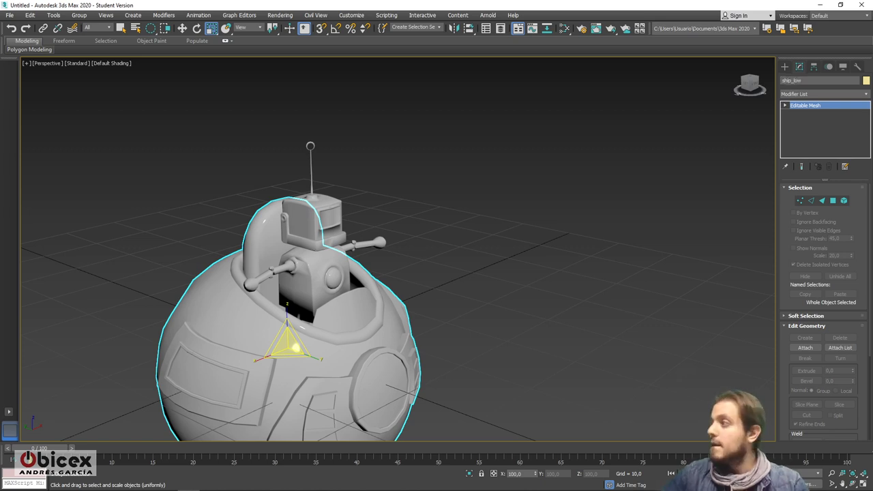
Step: Clone the robot and the ship together as one independent copy each, offset slightly along the X axis
key(w)
alt+middle_drag(404, 298, 403, 280)
click(406, 233)
click(308, 245)
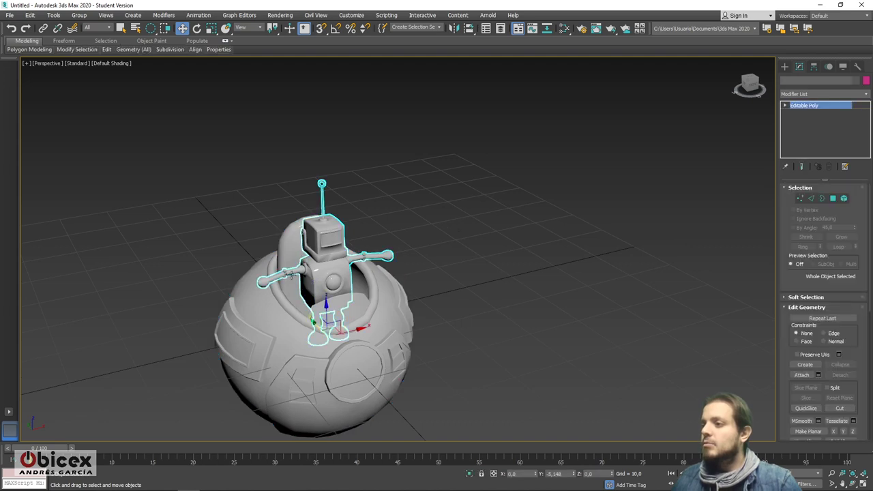
ctrl+click(294, 328)
shift+drag(352, 283, 360, 281)
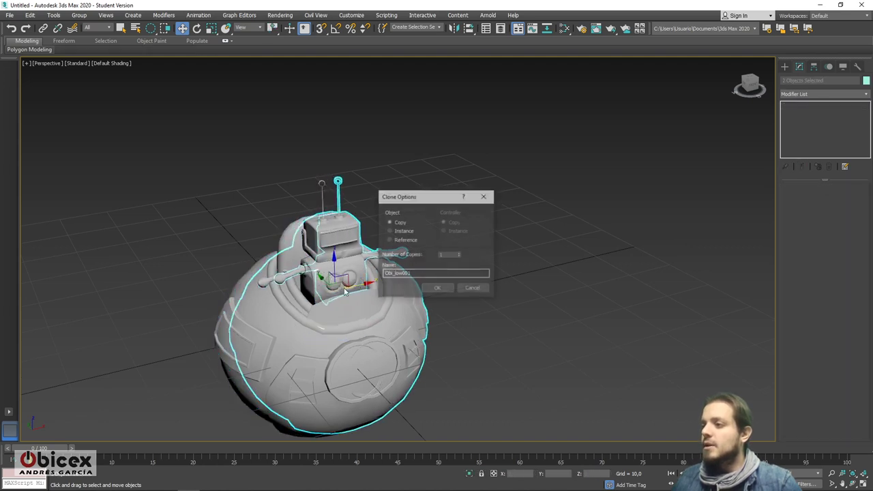
click(440, 288)
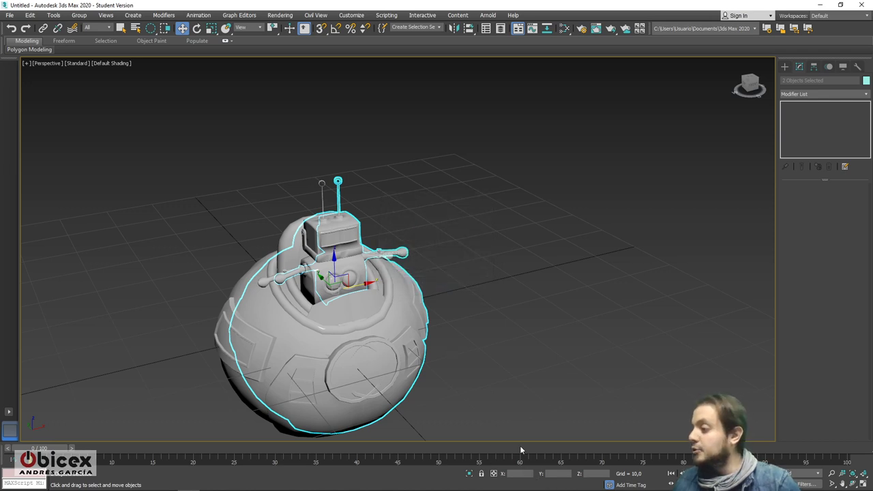
click(495, 392)
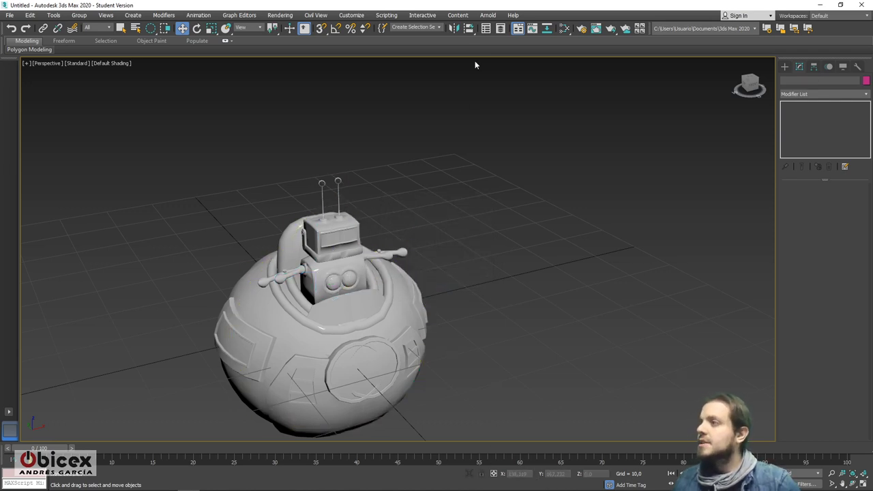
Step: Open the Layer Explorer, narrow it, and expand the default layer to list its objects
click(500, 29)
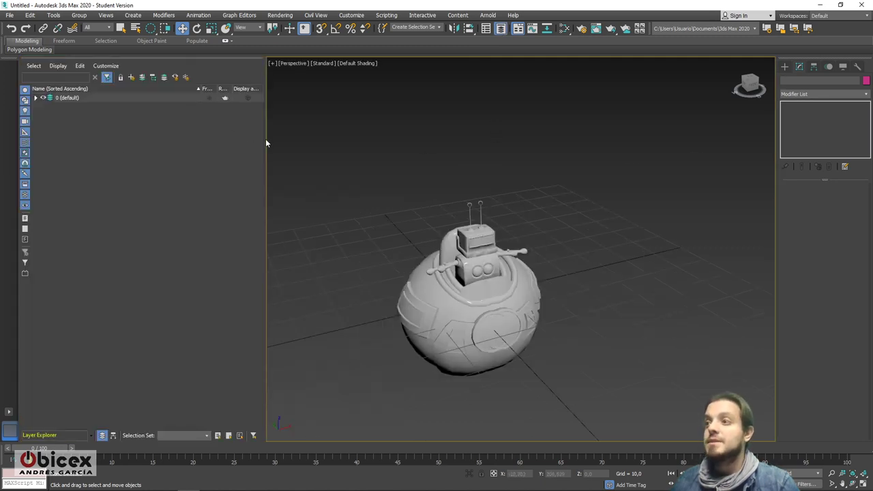
drag(266, 141, 204, 146)
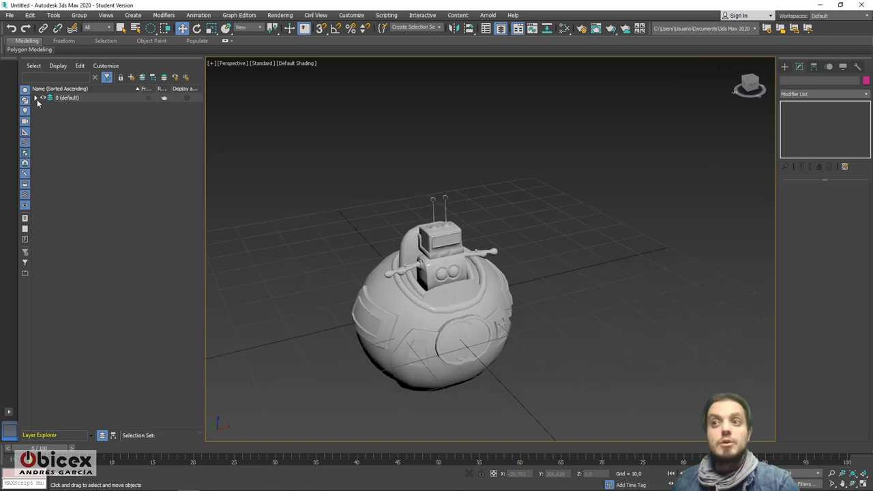
click(36, 98)
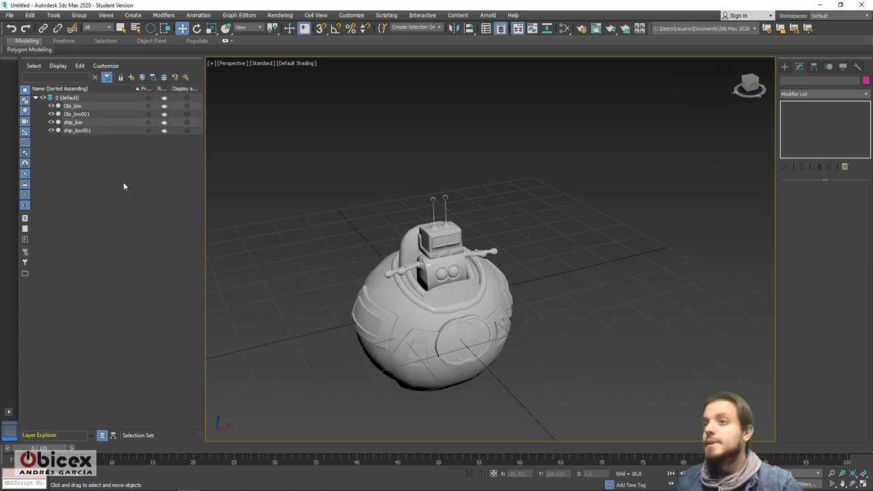
Step: Rename the robot copy Obi_low001 as Obi_id
click(76, 114)
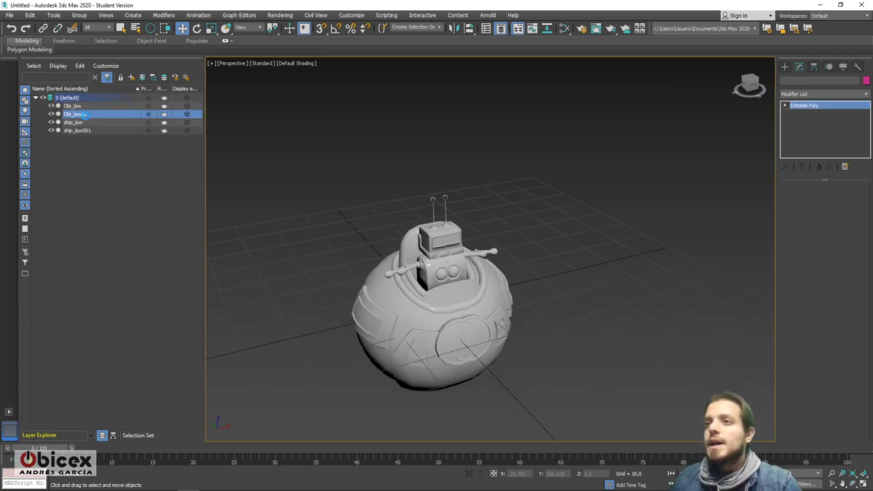
click(811, 81)
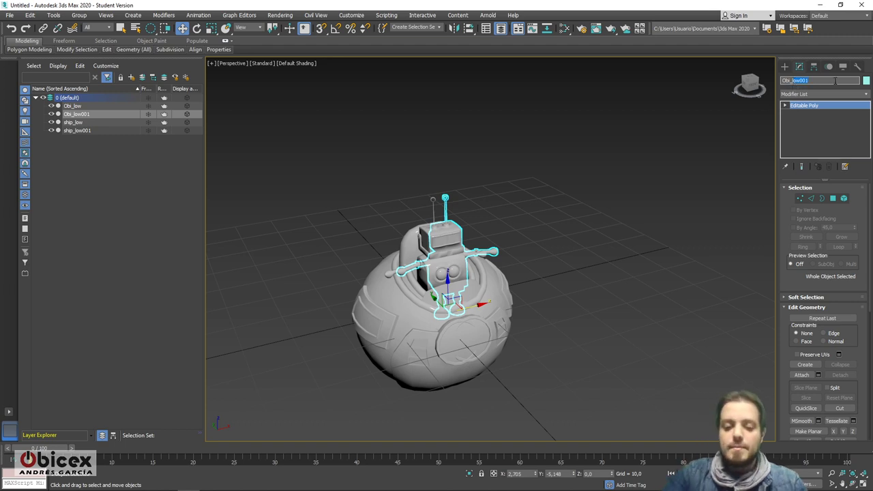
key(Return)
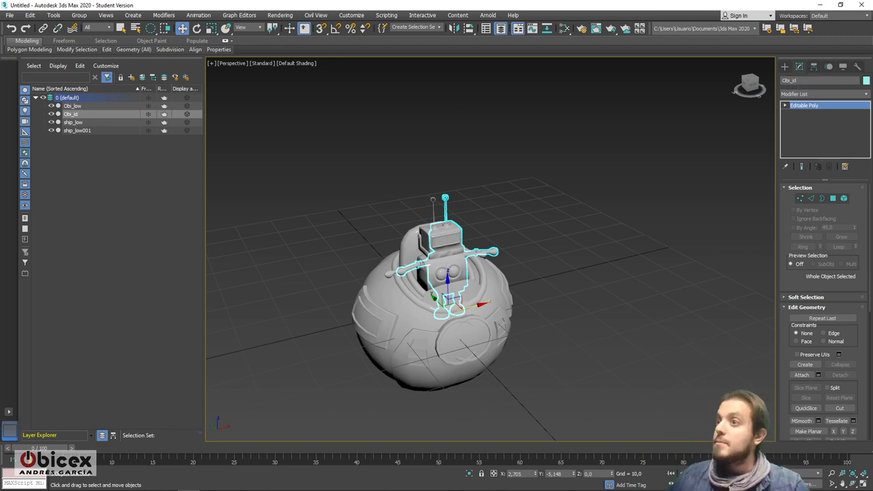
Step: Rename the ship copy ship_low001 as ship_id
click(85, 130)
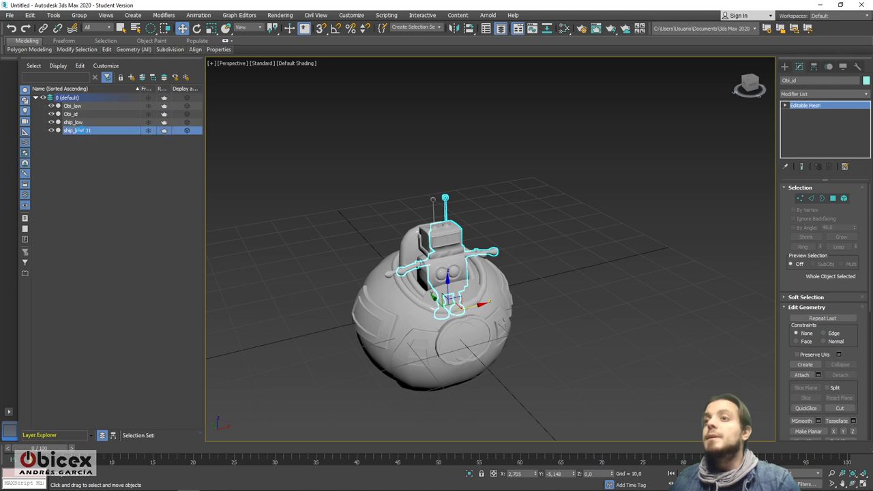
click(796, 80)
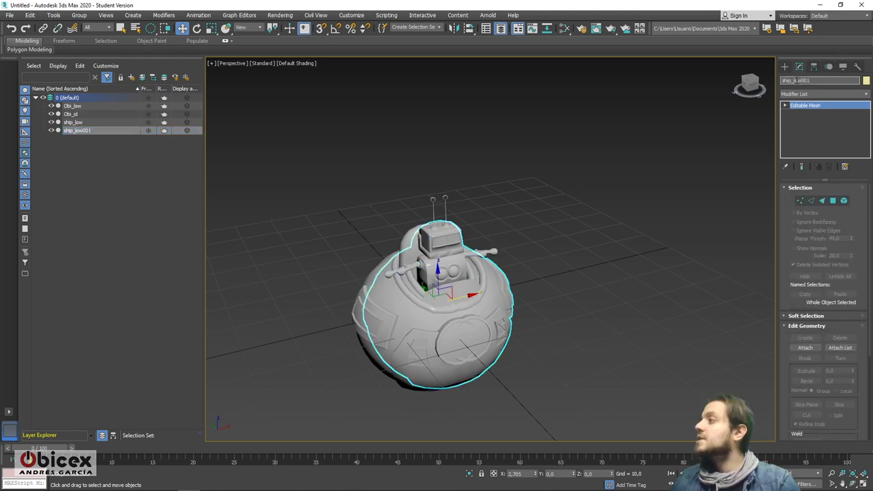
key(BackSpace)
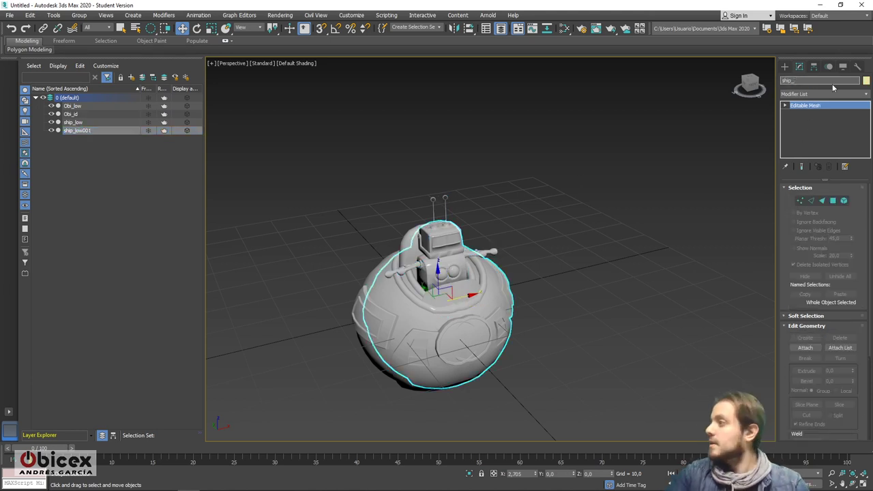
key(Return)
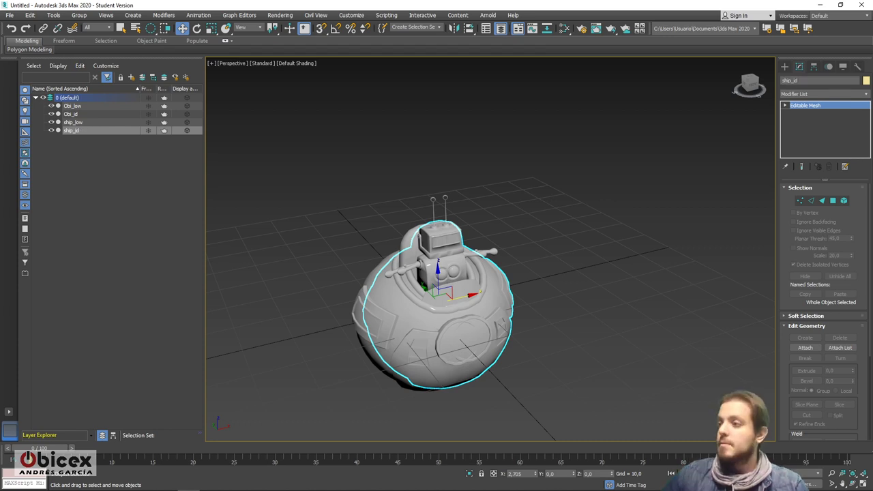
Step: Set the X position of ship_id to 0, and the X and Y positions of Obi_id to 0
alt+middle_drag(489, 216, 490, 243)
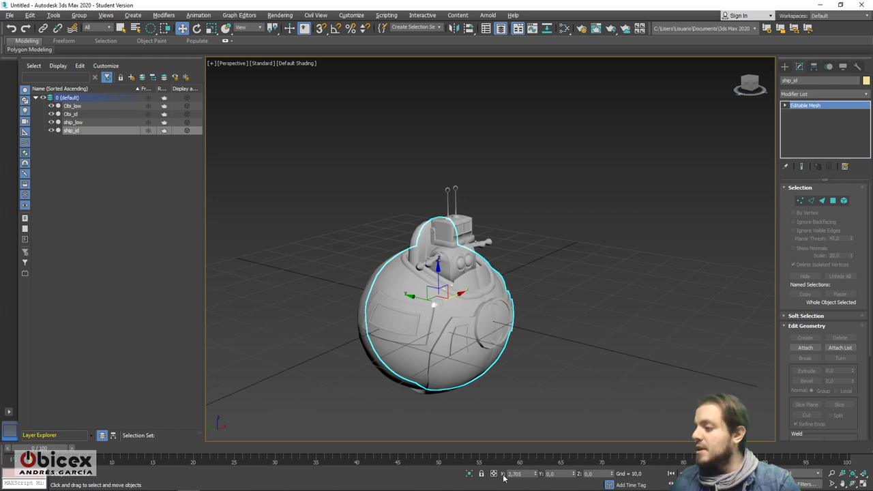
right_click(537, 473)
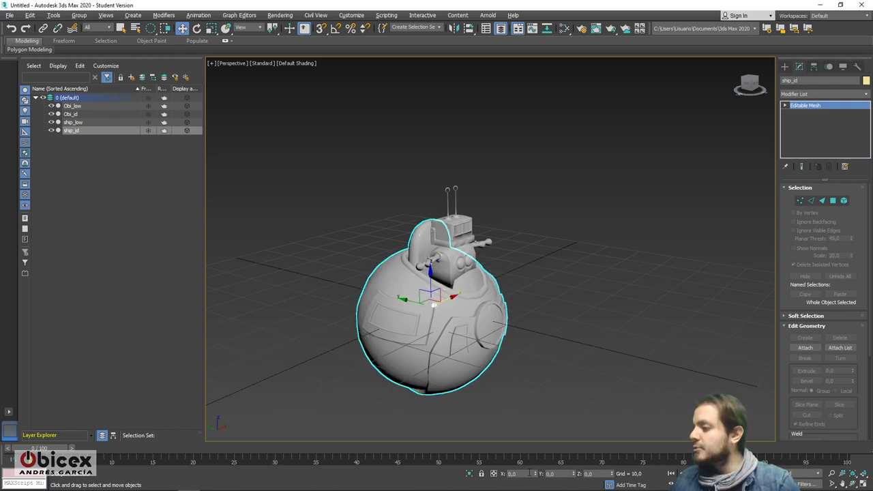
click(80, 114)
right_click(536, 473)
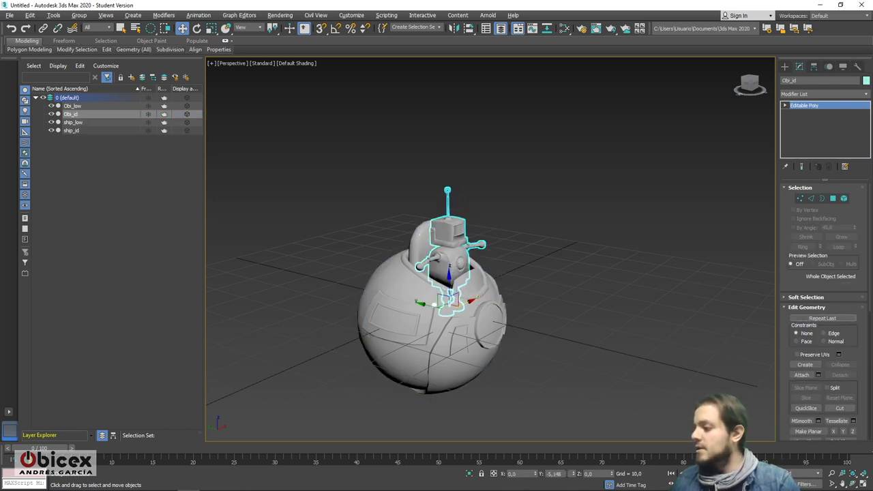
right_click(574, 475)
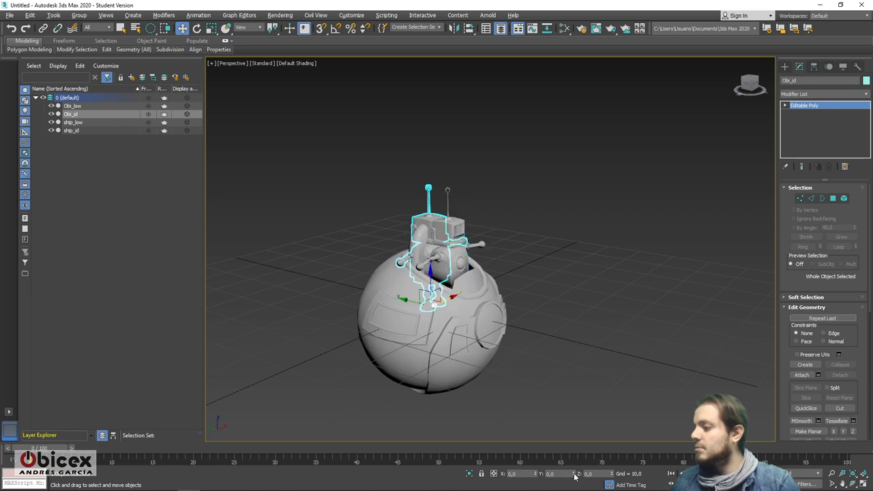
alt+middle_drag(548, 380, 530, 382)
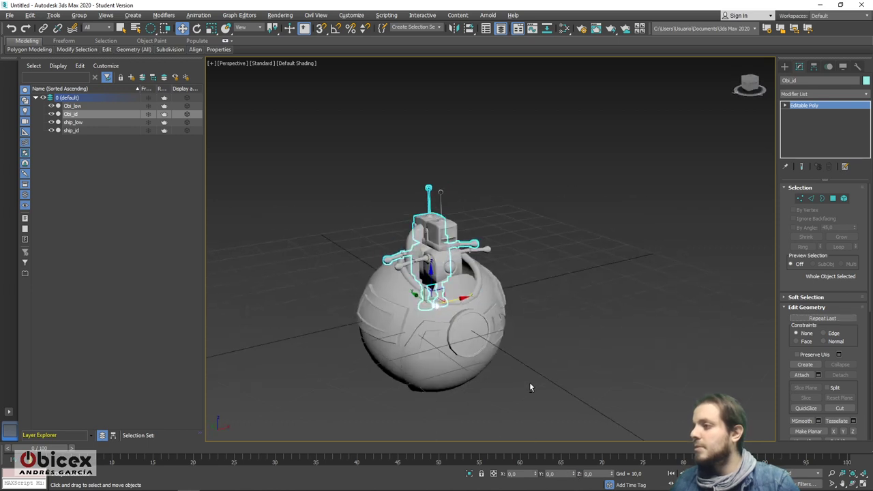
Step: Select Obi_low and examine how the robot sits in the ship from the front
click(87, 106)
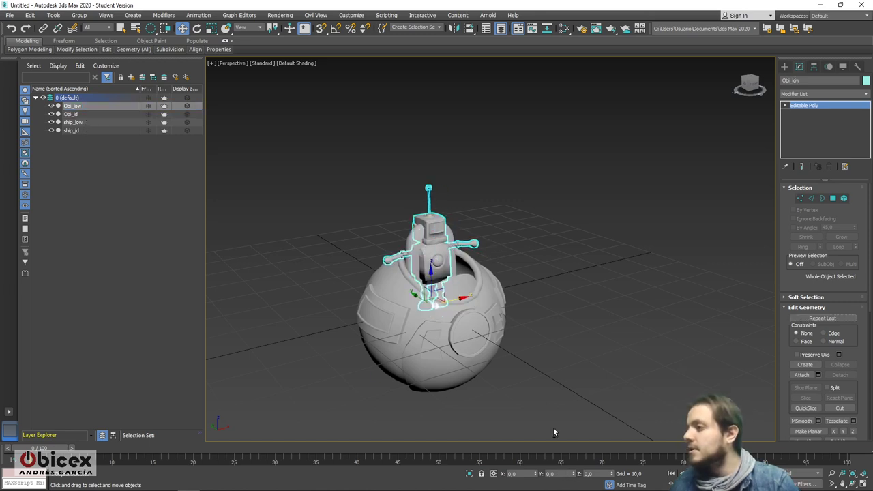
alt+middle_drag(553, 432, 523, 382)
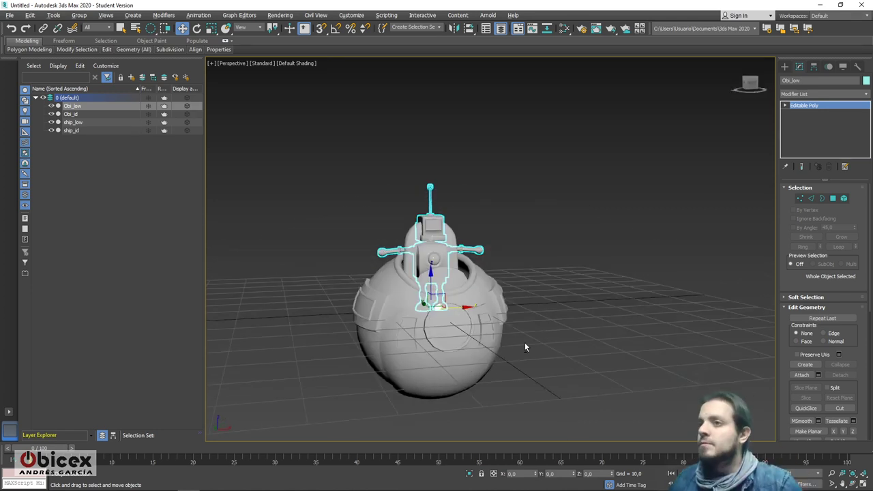
alt+middle_drag(524, 343, 530, 352)
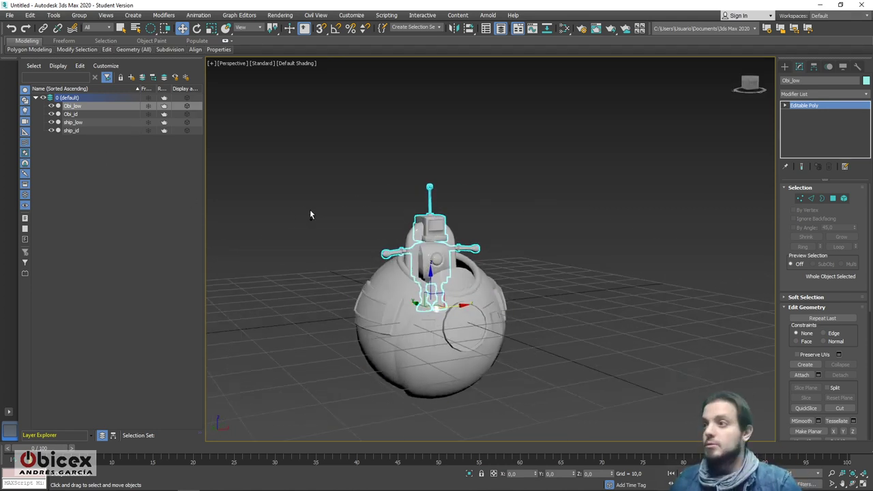
Step: Save the scene to the desktop as obi in 3ds Max (*.max) format
key(ctrl+s)
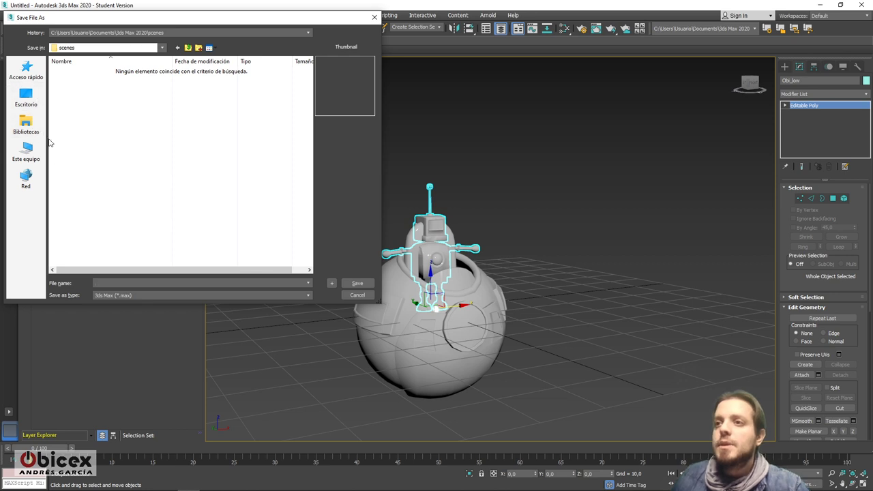
click(27, 98)
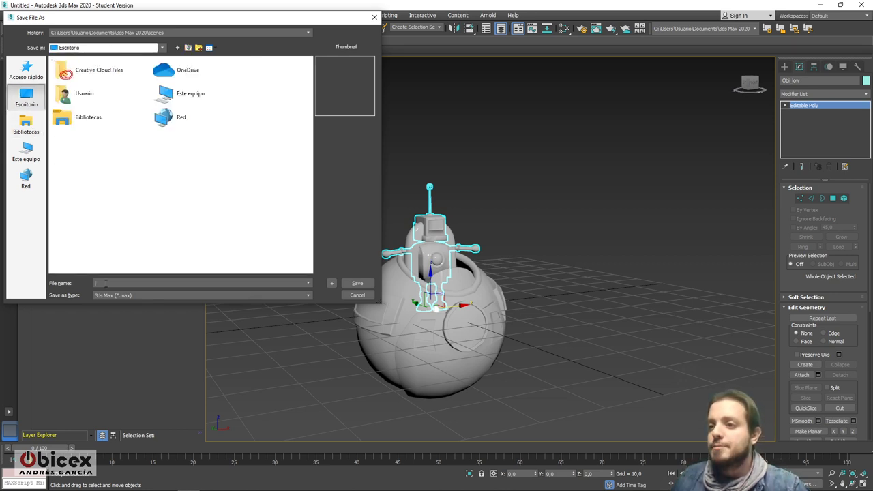
text(obi)
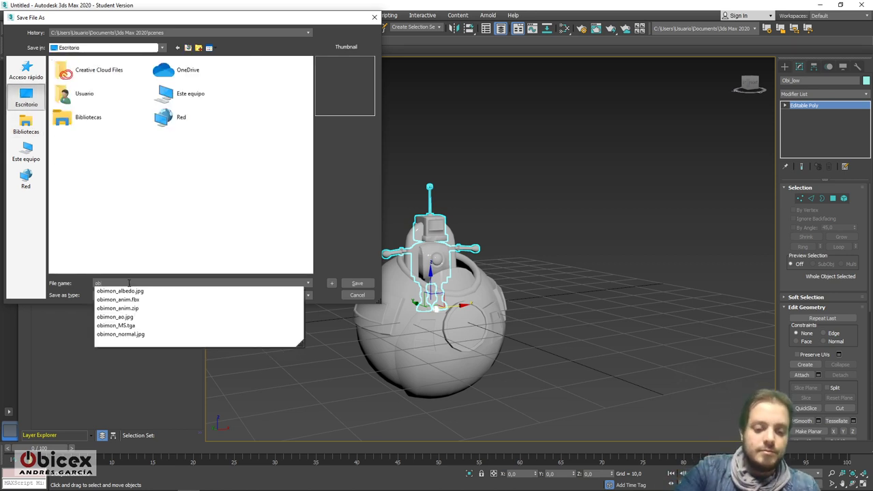
click(256, 218)
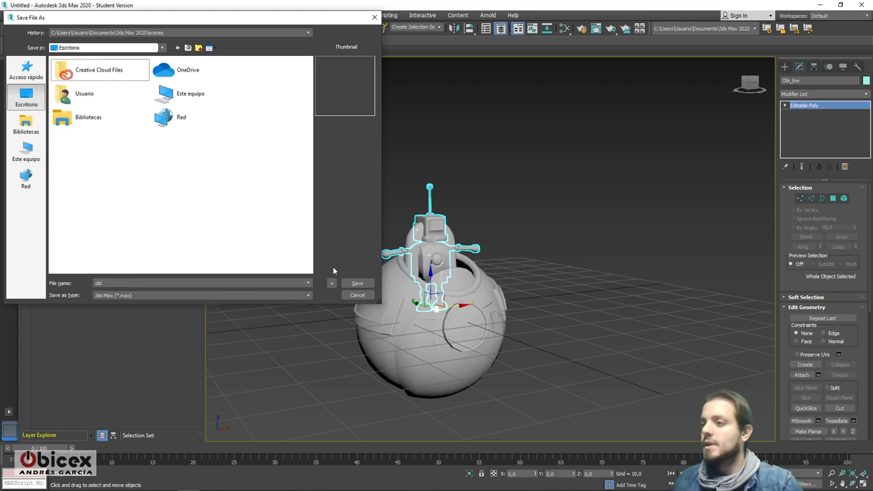
click(356, 283)
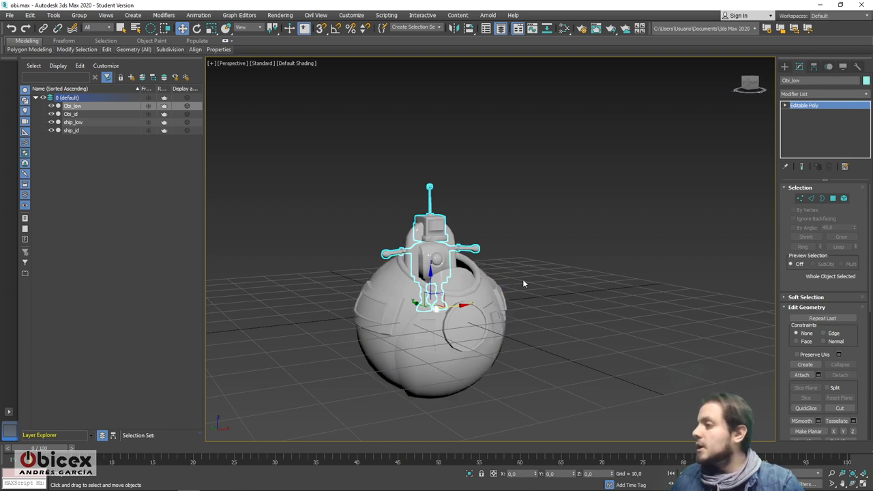
Step: Hide ship_low, Obi_low and Obi_id, and select ship_id
click(51, 122)
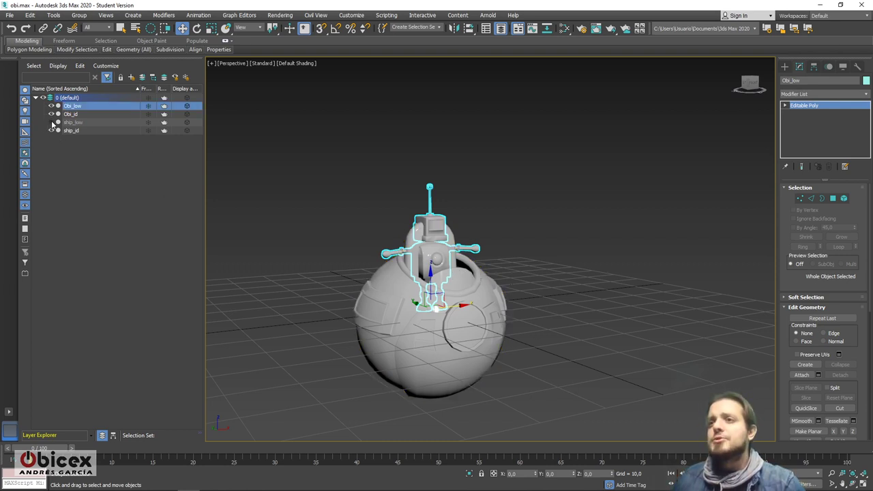
click(51, 106)
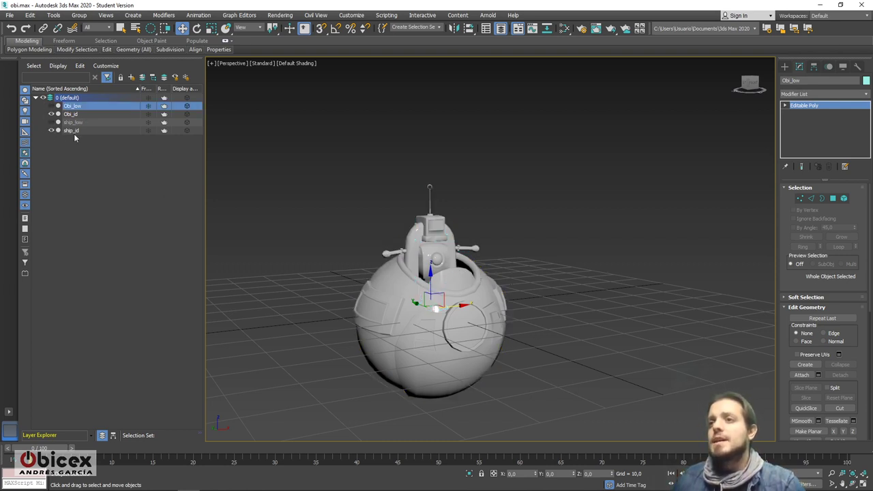
click(51, 113)
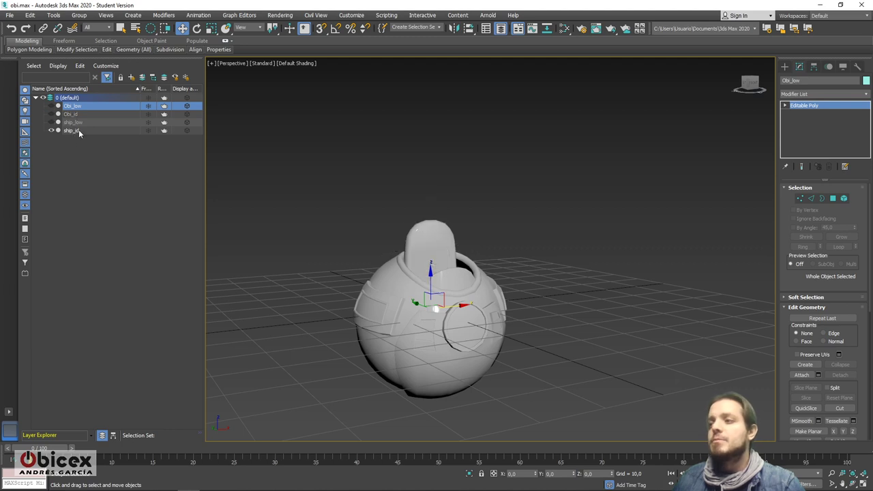
click(79, 132)
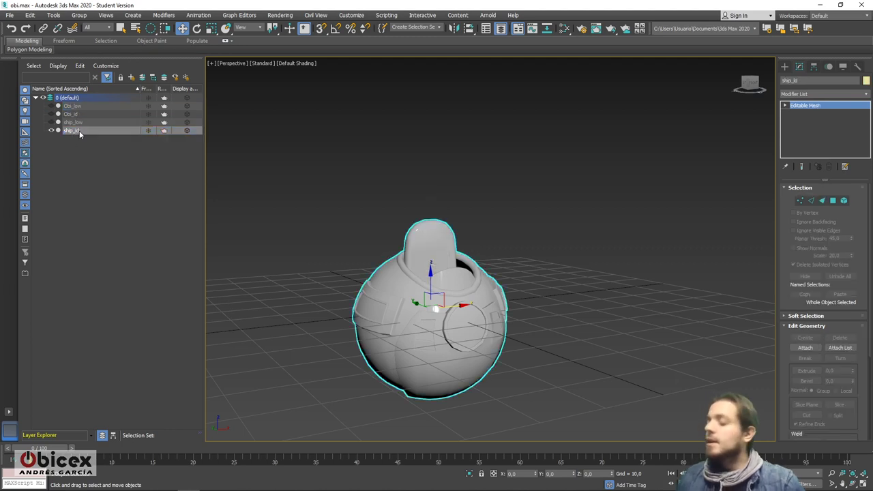
Step: Convert ship_id from Editable Mesh to Editable Poly
key(q)
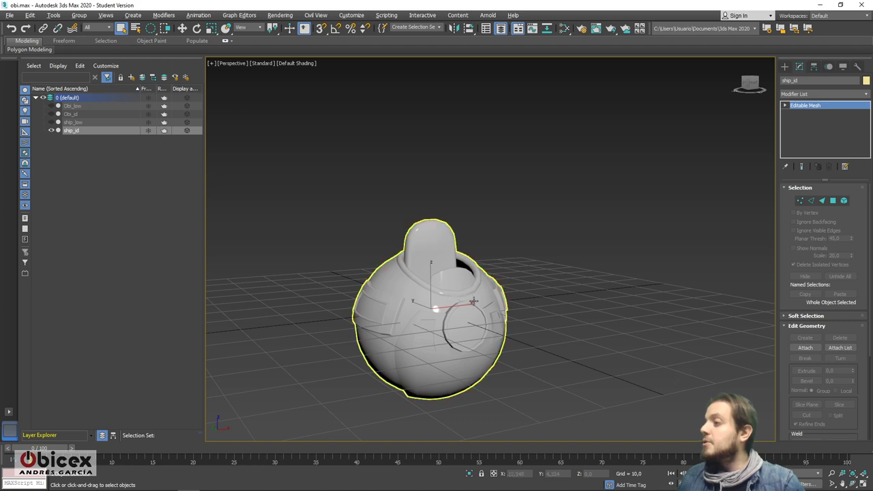
alt+middle_drag(473, 301, 439, 282)
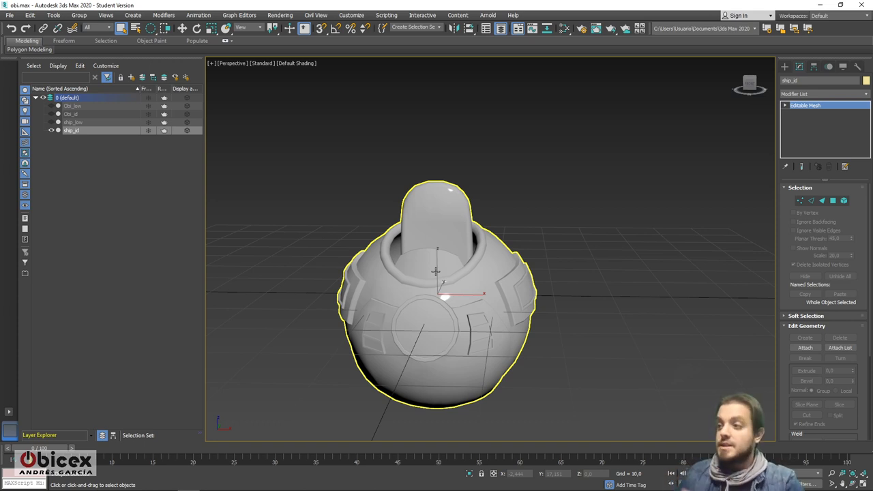
alt+middle_drag(522, 269, 475, 314)
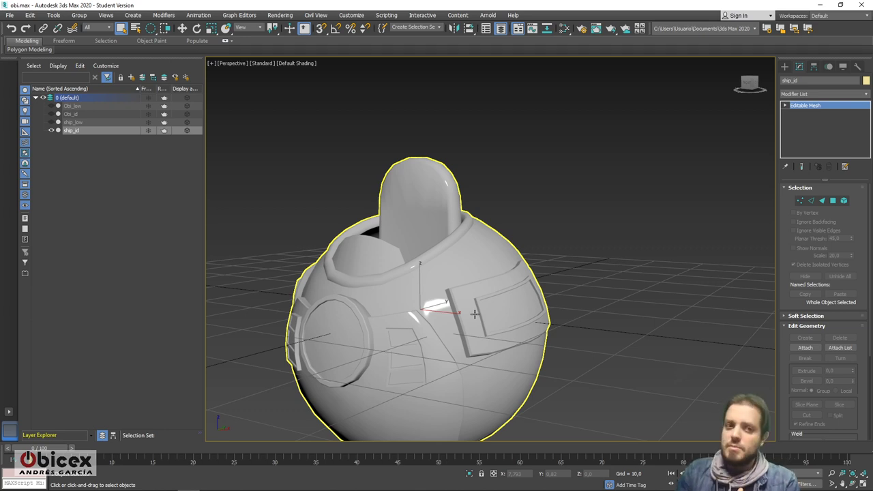
right_click(817, 107)
click(818, 173)
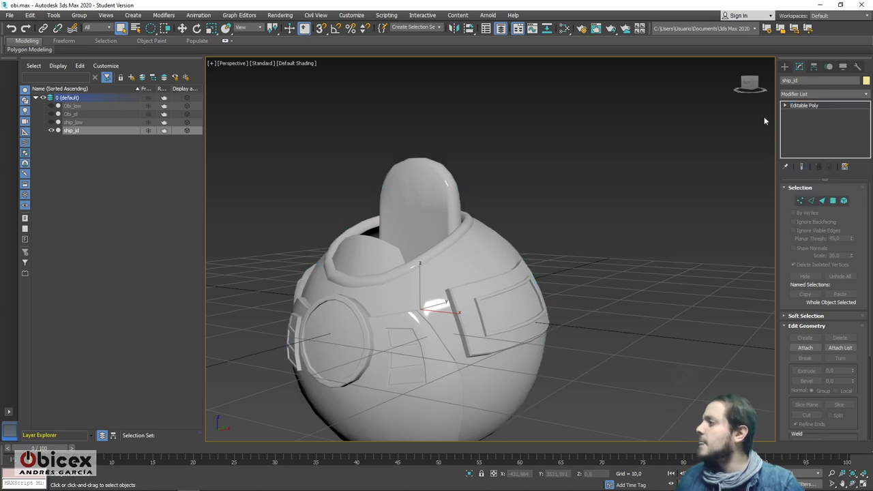
Step: Try selecting the ship's main body at Element level, and switch to Vertex level
click(785, 105)
click(803, 144)
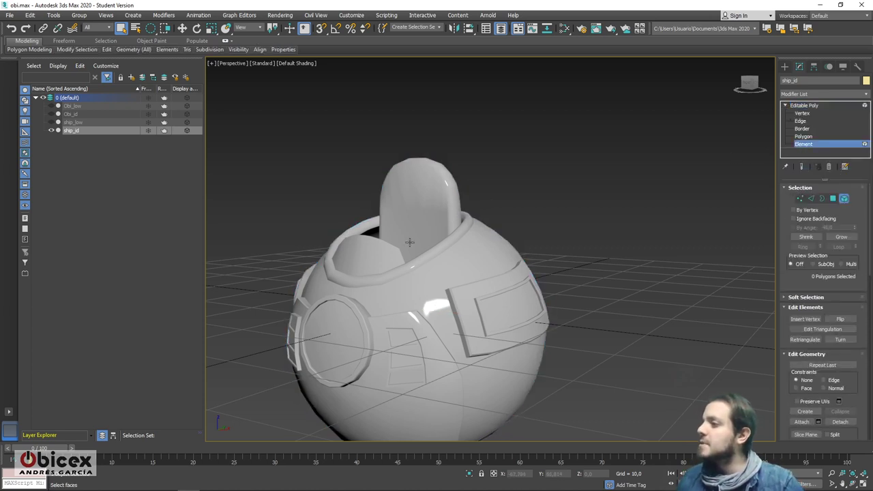
click(440, 246)
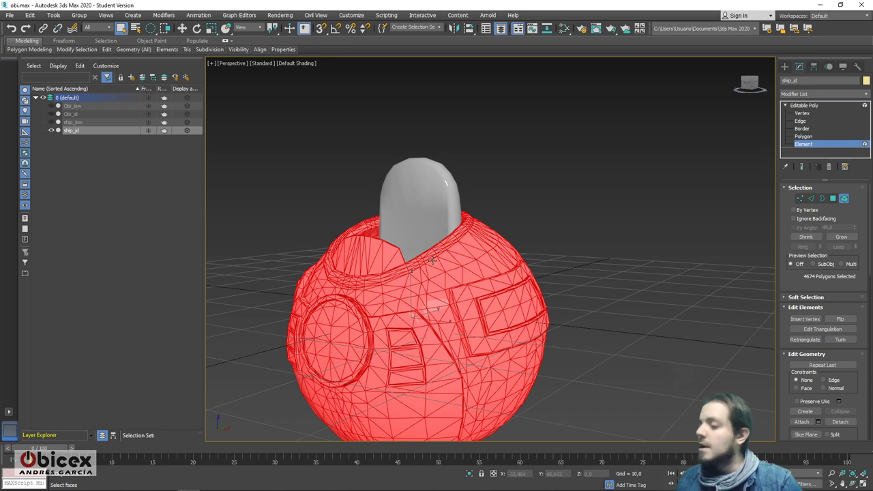
key(1)
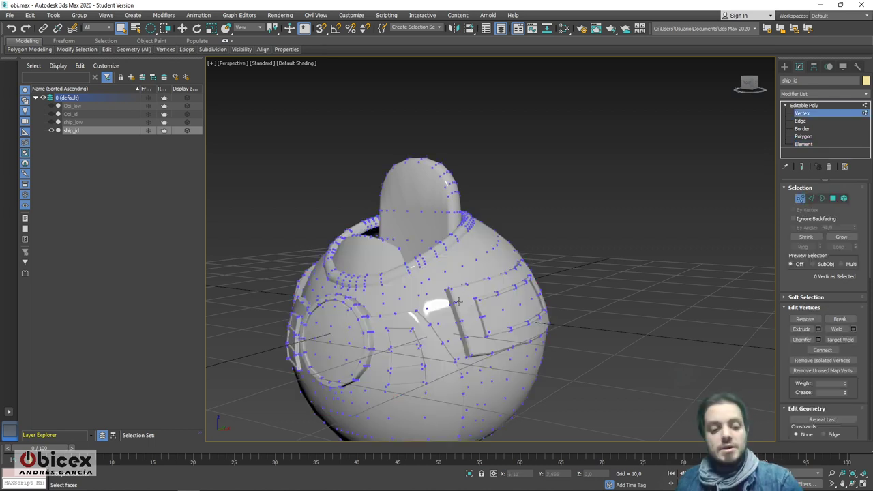
Step: Switch ship_id to Polygon level, pick a polygon on the side panel, and display edged faces
click(814, 137)
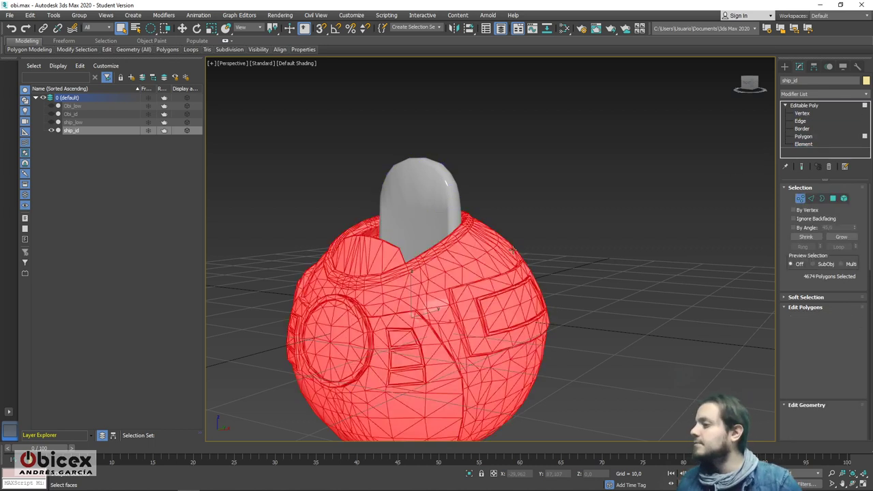
click(465, 299)
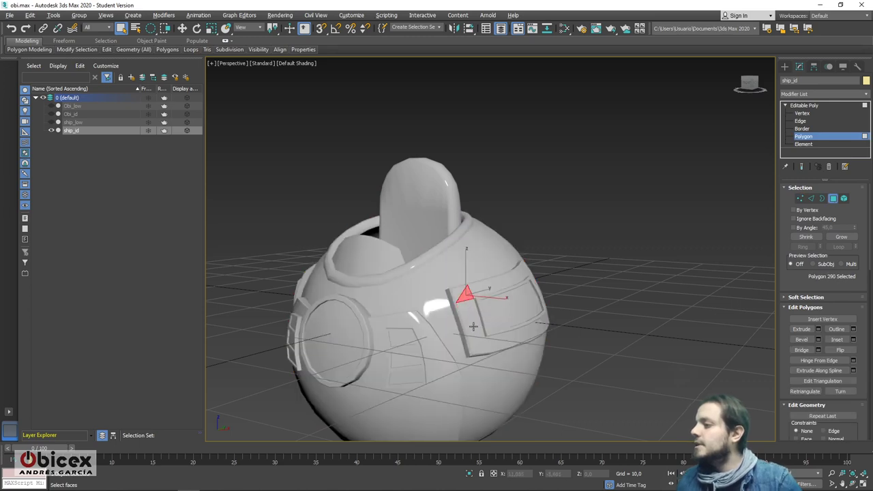
alt+middle_drag(473, 322, 510, 307)
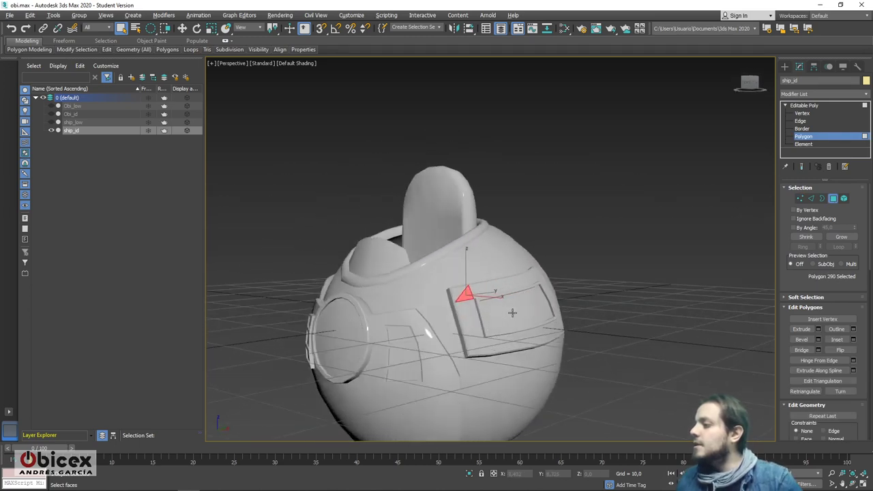
key(F4)
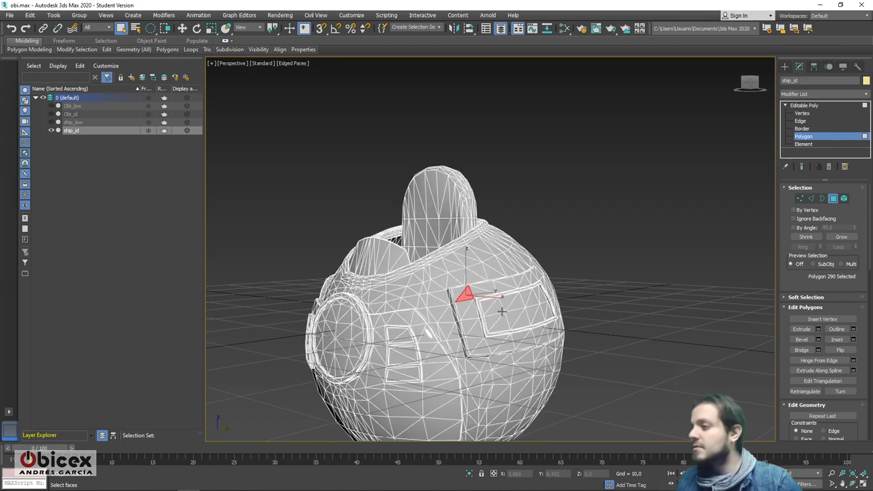
Step: Select all the polygons inside the inner rectangle of the ship's raised side panel
click(501, 308)
ctrl+click(508, 307)
ctrl+click(516, 305)
ctrl+click(493, 320)
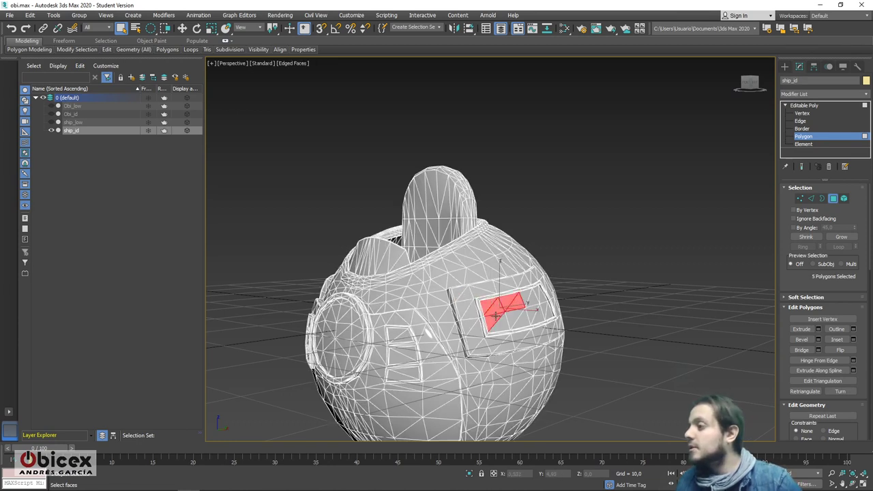
ctrl+click(506, 323)
ctrl+click(517, 319)
ctrl+click(526, 317)
ctrl+click(530, 302)
ctrl+click(540, 300)
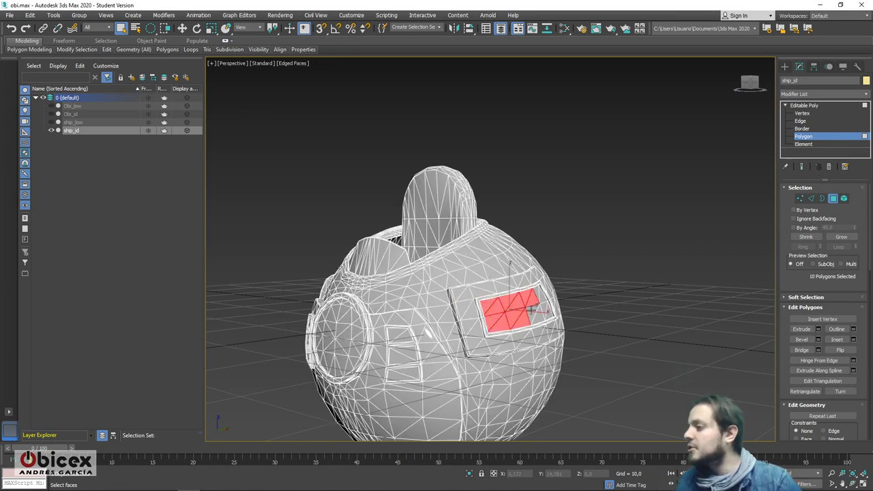
ctrl+click(528, 318)
ctrl+click(537, 314)
alt+middle_drag(539, 314, 532, 287)
ctrl+click(553, 300)
ctrl+click(556, 308)
ctrl+click(550, 314)
ctrl+click(558, 313)
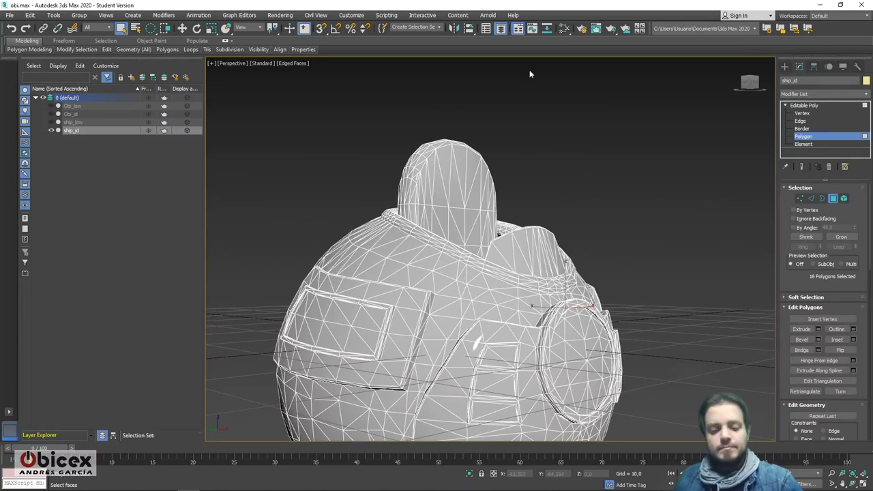
Step: Open the Slate Material Editor and add a Multi/Sub-Object material to View1 beside the existing materials
key(m)
scroll(557, 161, down, 4)
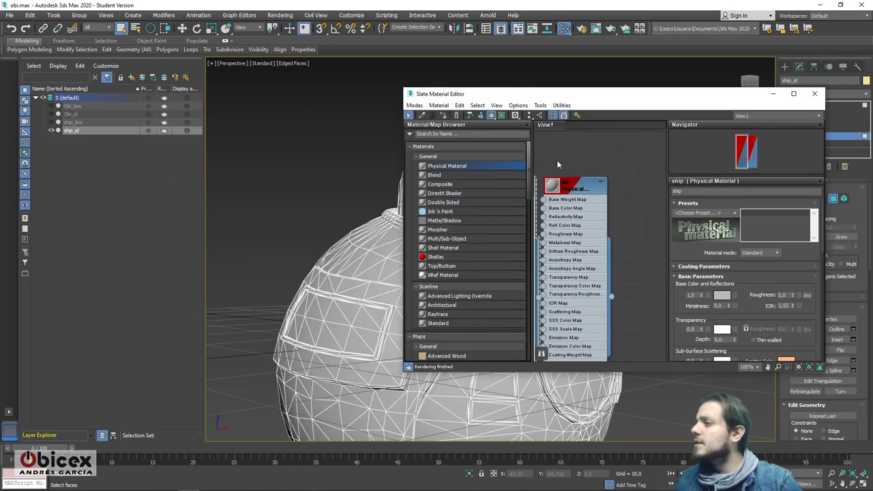
scroll(605, 191, down, 3)
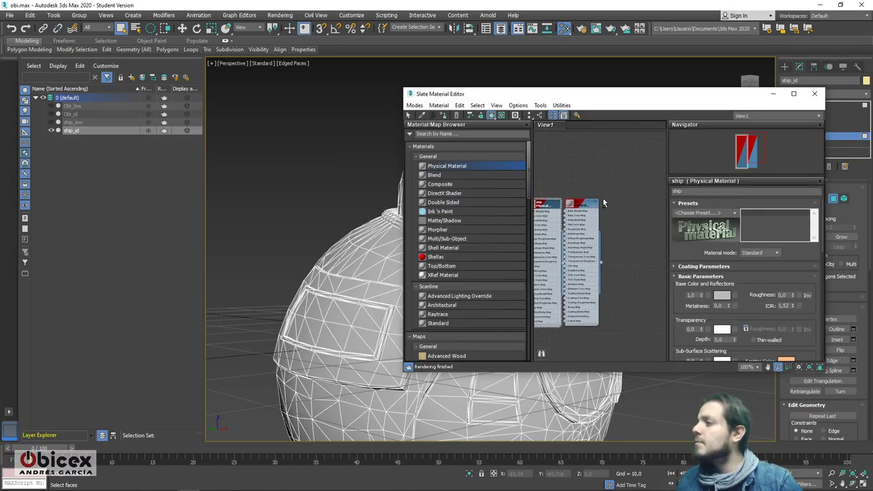
drag(465, 239, 618, 199)
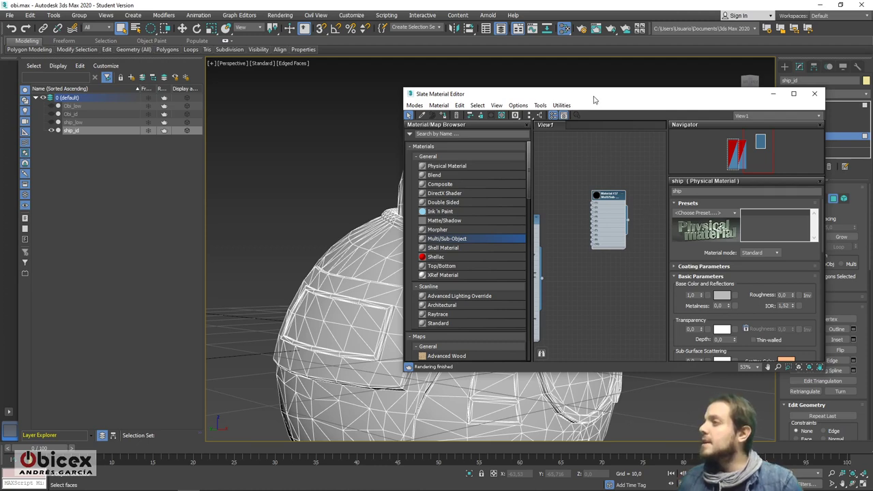
drag(593, 98, 626, 263)
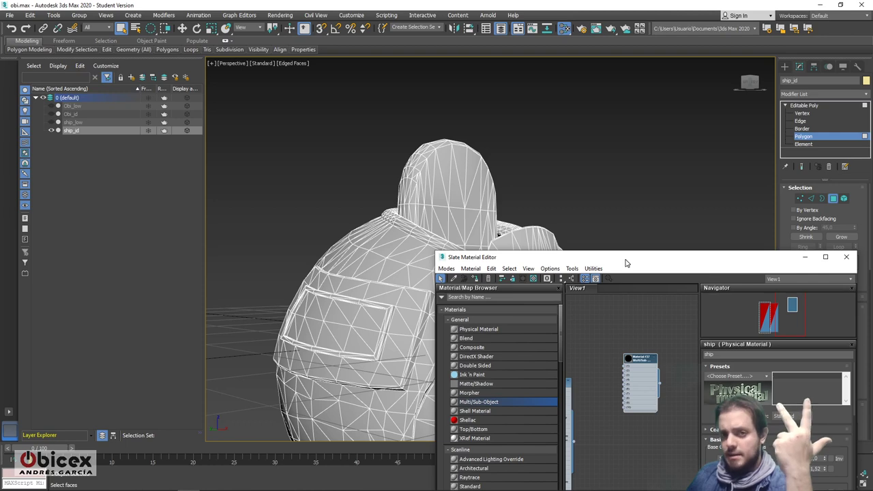
drag(625, 263, 511, 130)
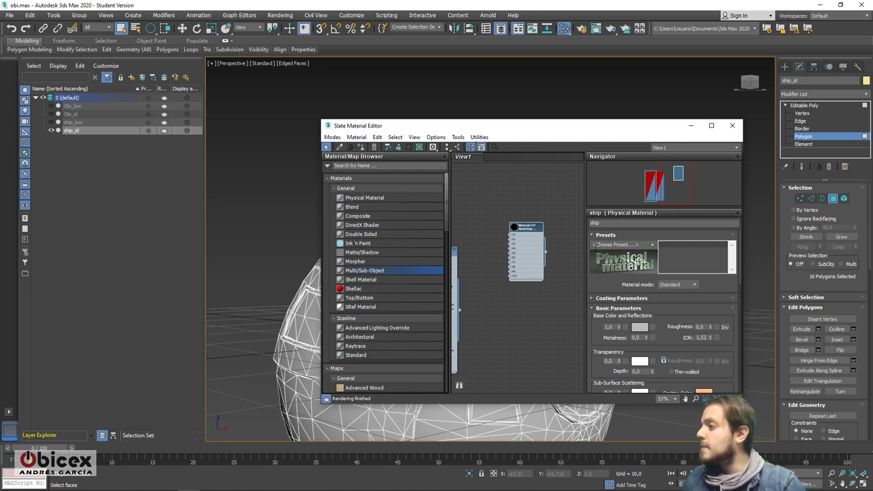
Step: Set the Multi/Sub-Object material's number of materials to 3 and move its node aside to make room
double_click(526, 230)
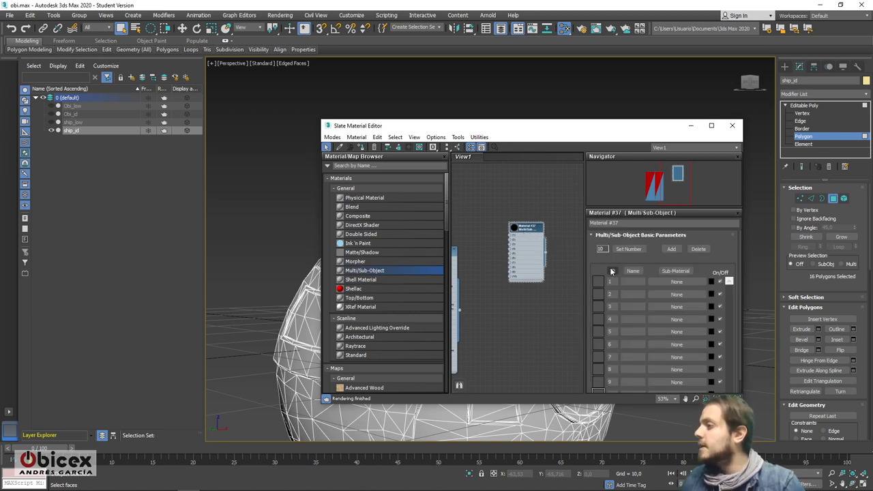
click(622, 250)
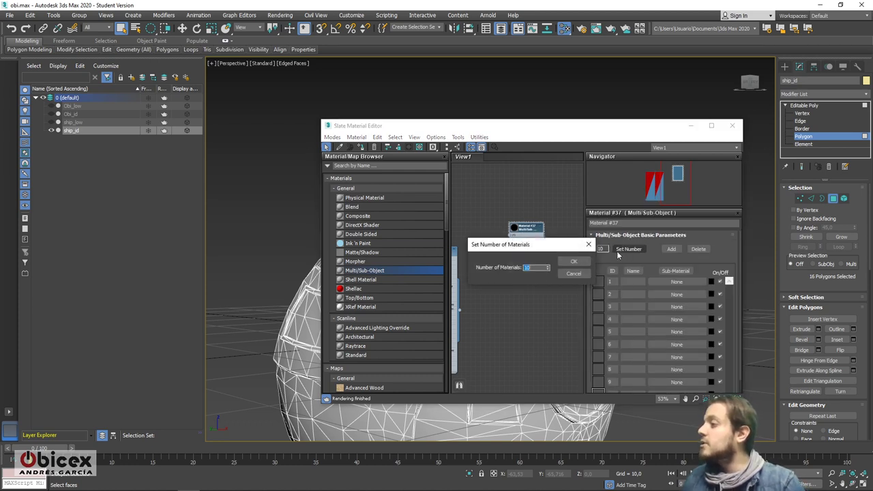
text(3)
click(575, 262)
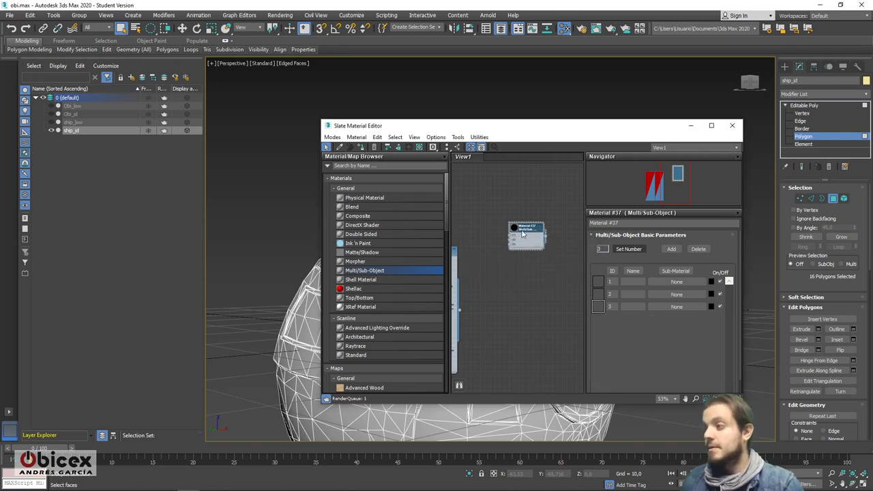
drag(531, 238, 566, 261)
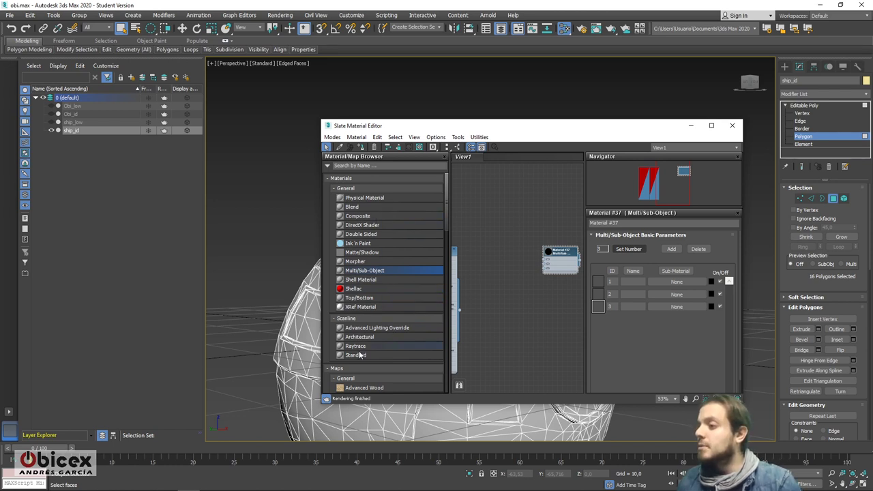
Step: Add a Standard material to View1 and copy it twice, stacking the three nodes beside the Multi/Sub-Object node
mouse_move(360, 354)
mouse_down()
mouse_move(477, 258)
mouse_move(512, 189)
mouse_move(494, 186)
mouse_move(502, 281)
mouse_up()
shift+drag(510, 299, 506, 345)
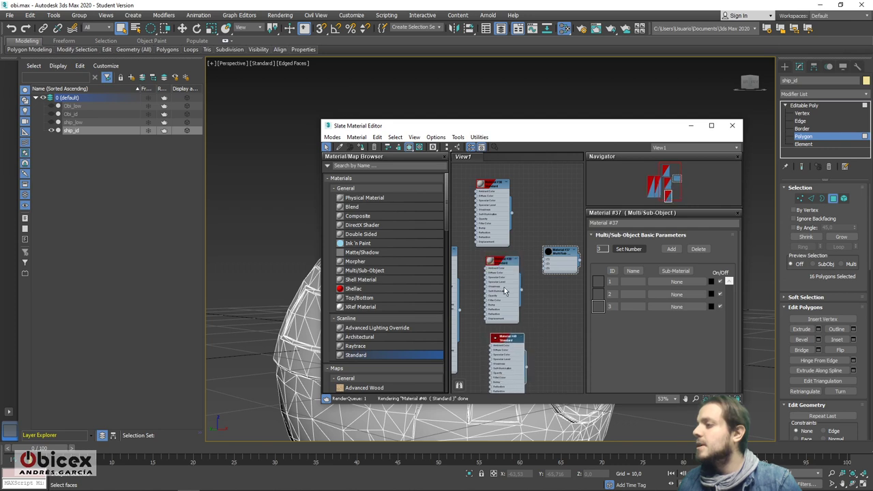
shift+drag(504, 264, 498, 261)
Step: Set the diffuse color of the uppermost Standard material to bright blue, about RGB 17, 73, 255
double_click(493, 185)
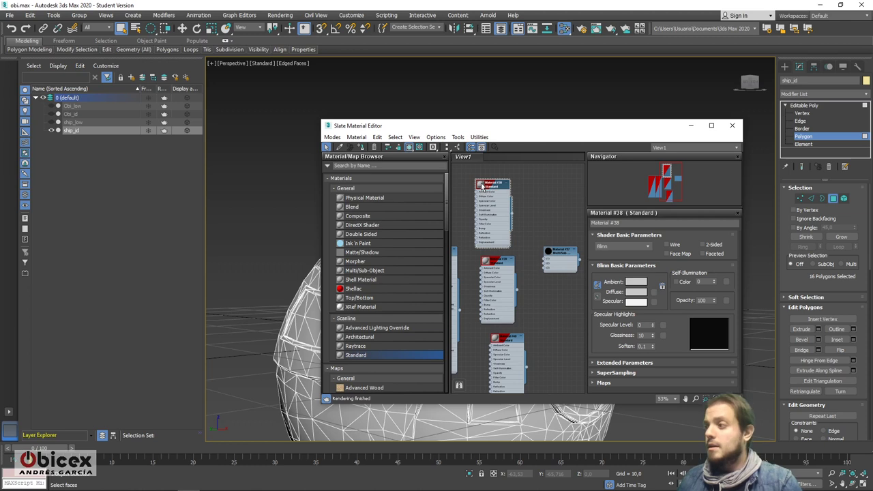
click(637, 292)
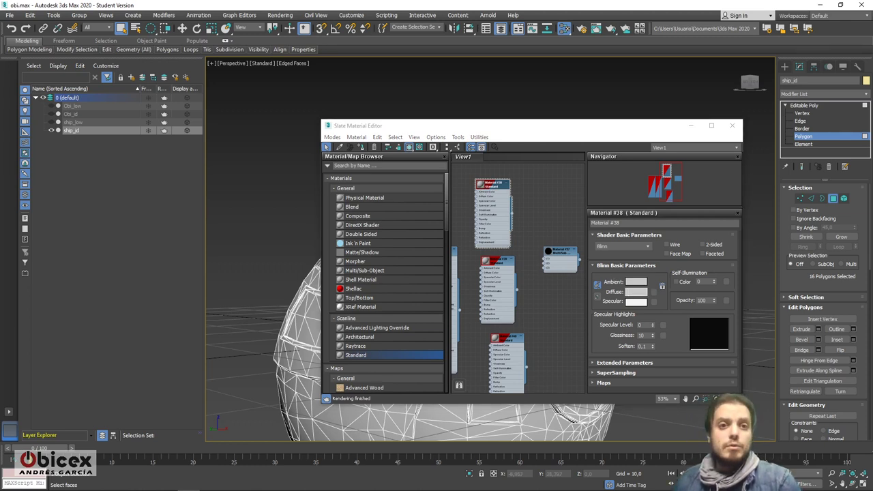
drag(82, 81, 342, 90)
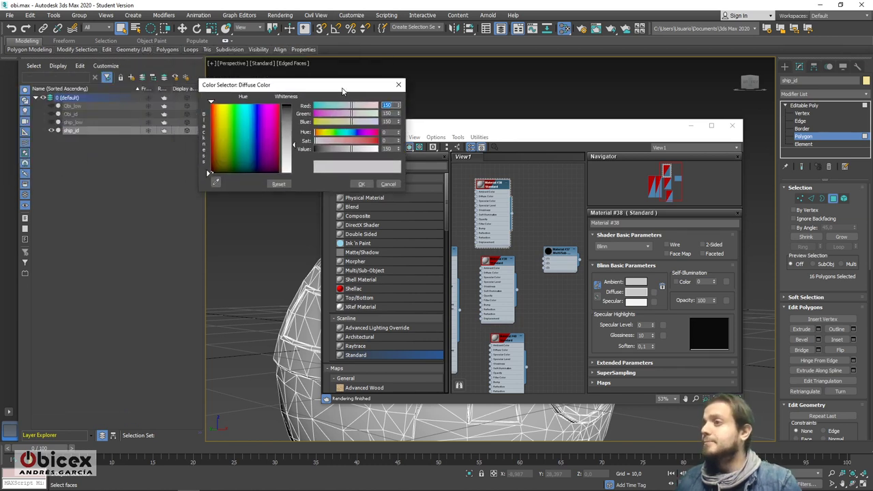
drag(238, 106, 252, 104)
drag(293, 145, 293, 118)
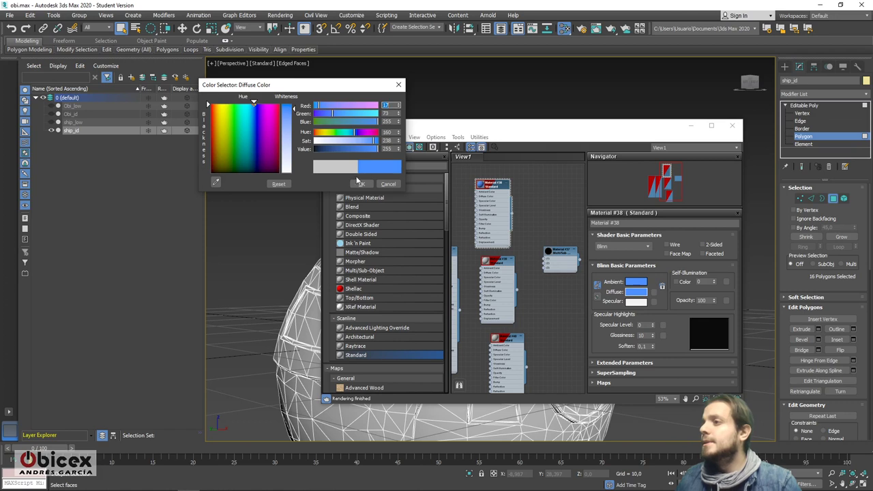
click(361, 183)
Step: Set the diffuse color of the middle Standard material to orange, about RGB 255, 89, 23
double_click(500, 262)
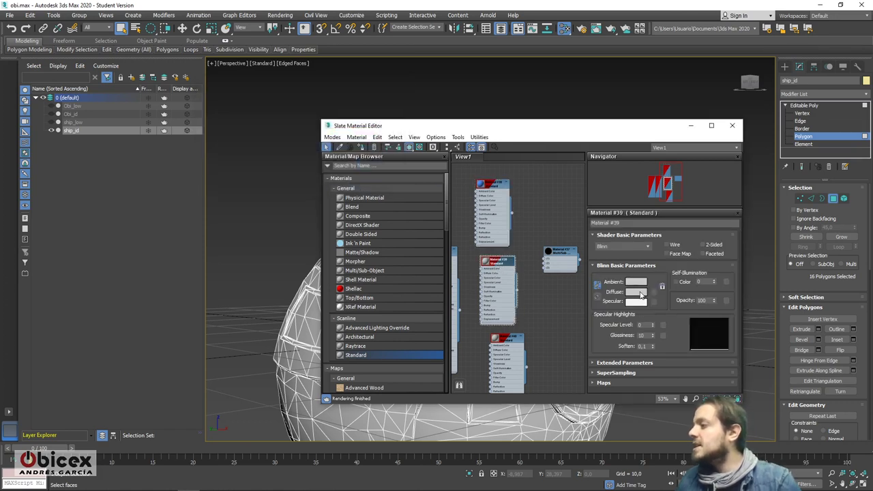
click(641, 295)
click(214, 105)
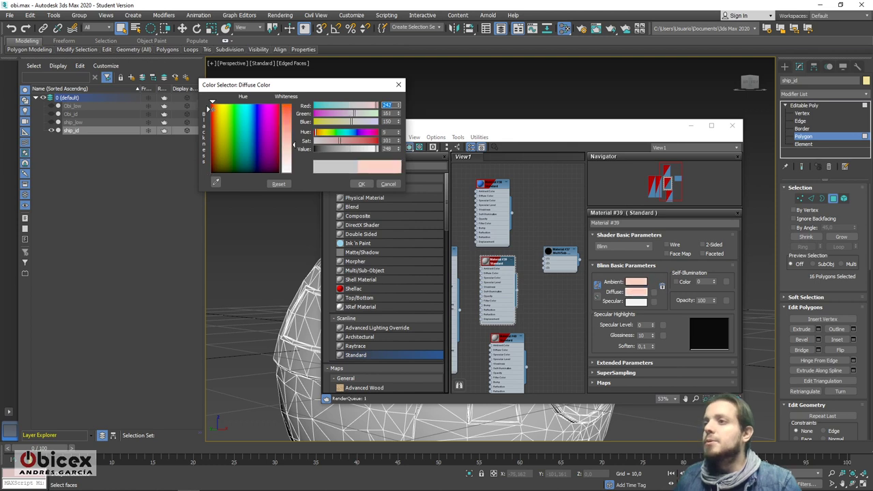
click(286, 111)
click(365, 184)
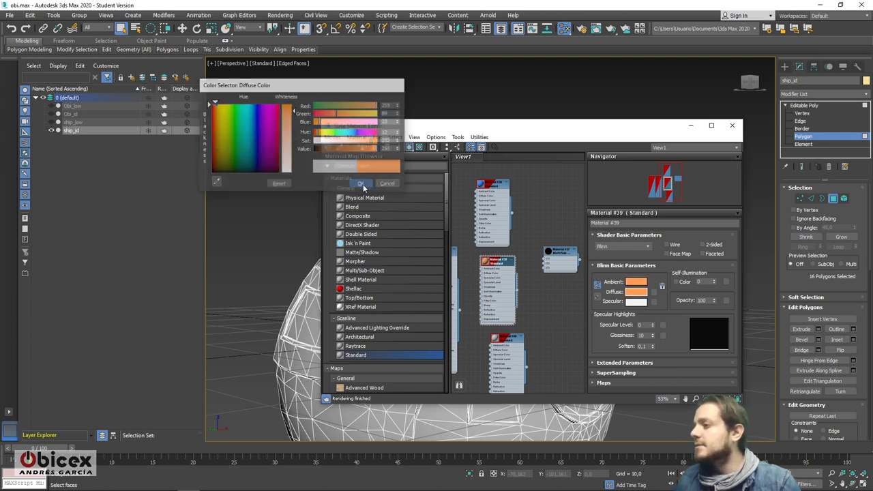
Step: Set the diffuse color of the lowest Standard material to purple, about RGB 104, 3, 255
double_click(507, 340)
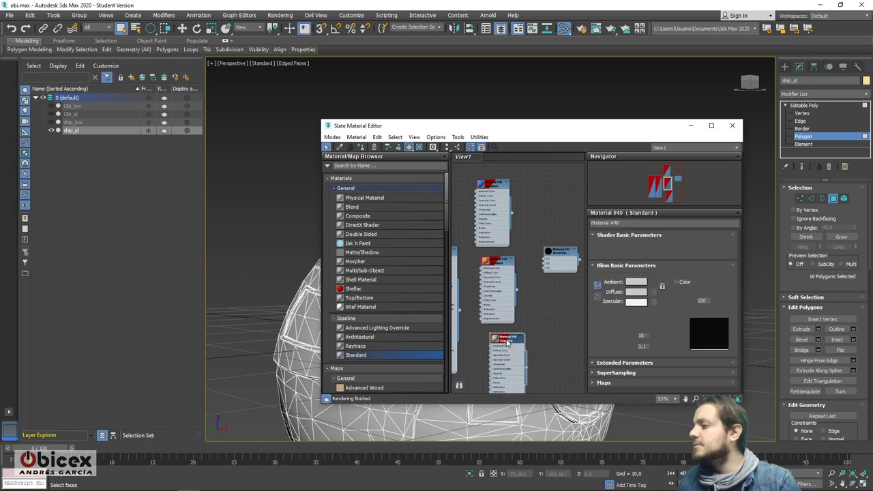
click(636, 292)
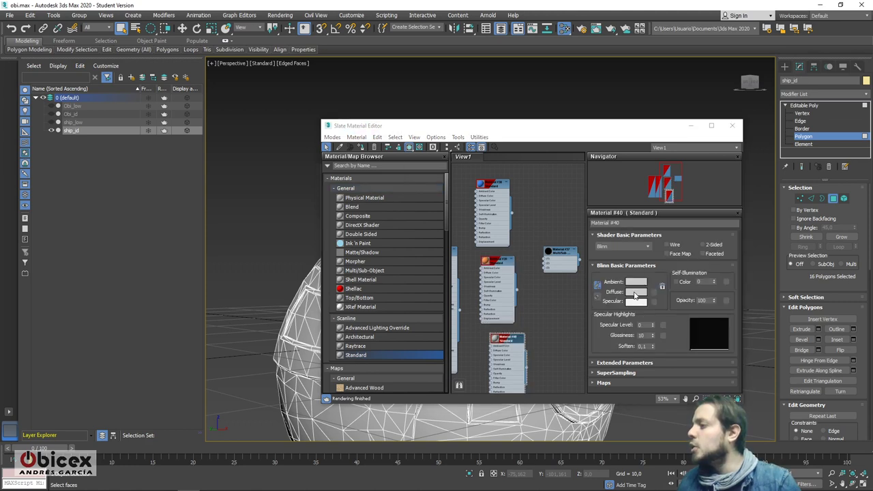
drag(260, 126, 260, 103)
click(285, 114)
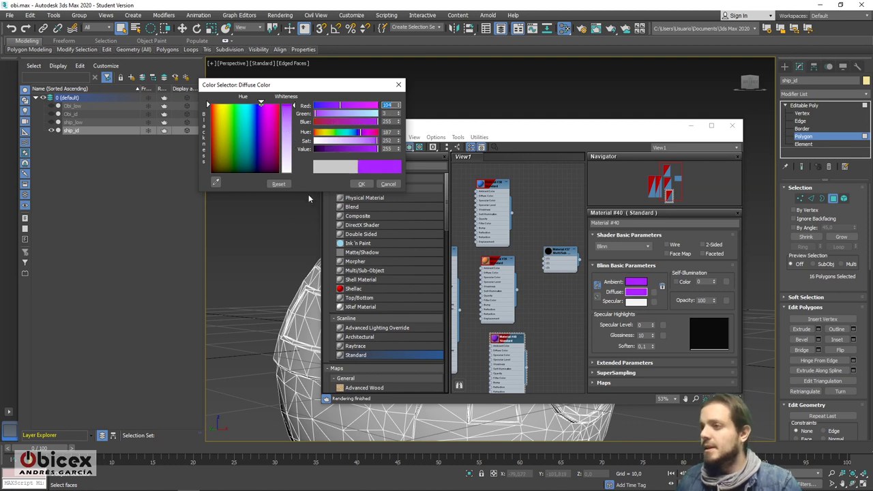
click(362, 184)
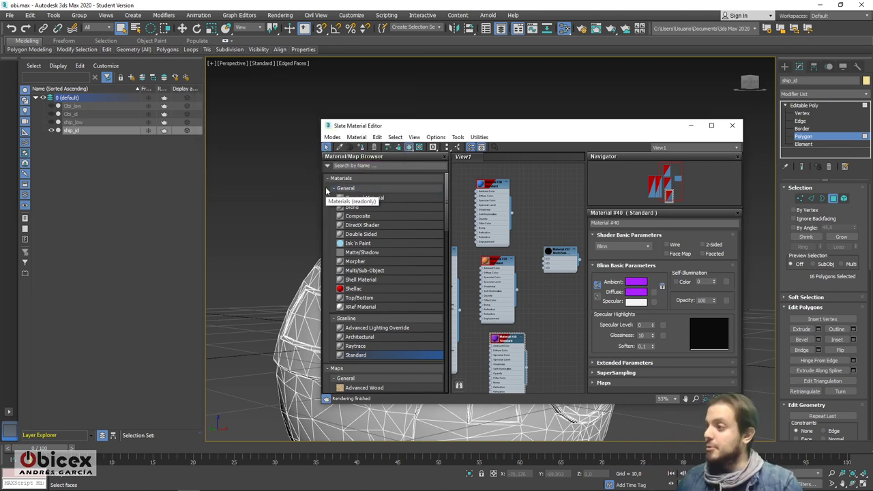
Step: Connect the blue, orange and purple materials to Multi/Sub-Object slots 1, 2 and 3, enlarge that node's preview and show its parameters
drag(511, 211, 547, 260)
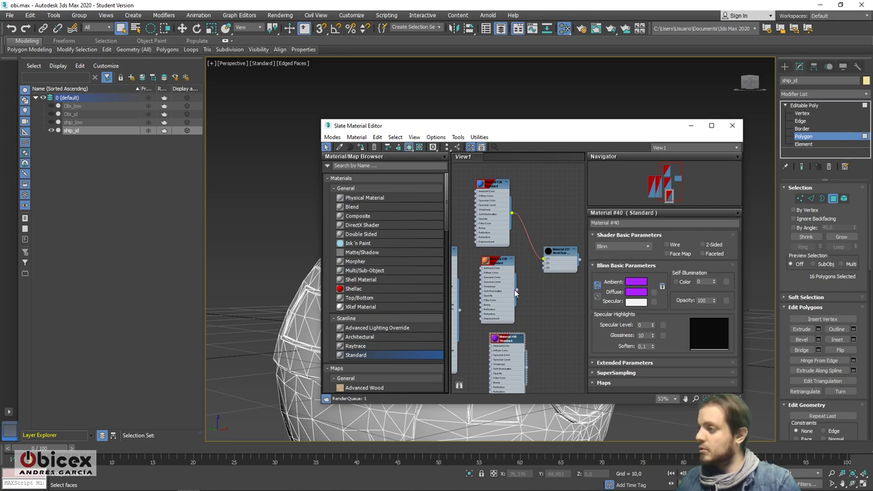
drag(544, 268, 545, 266)
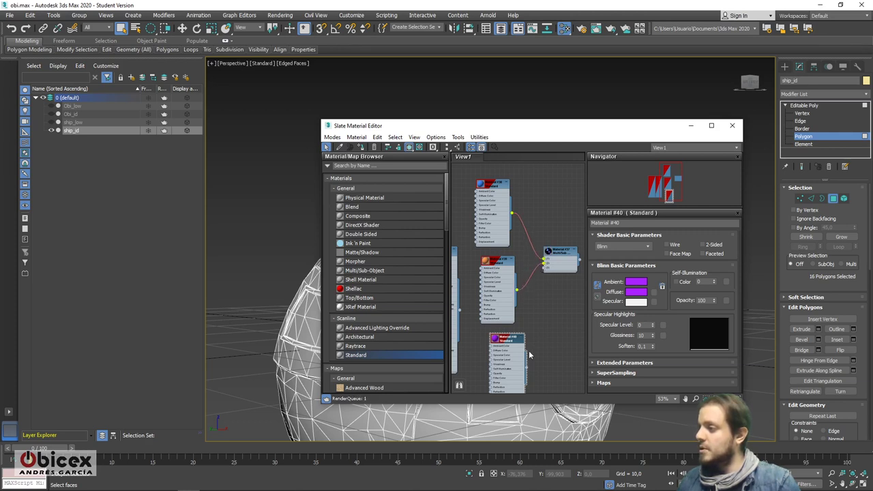
drag(527, 372, 545, 269)
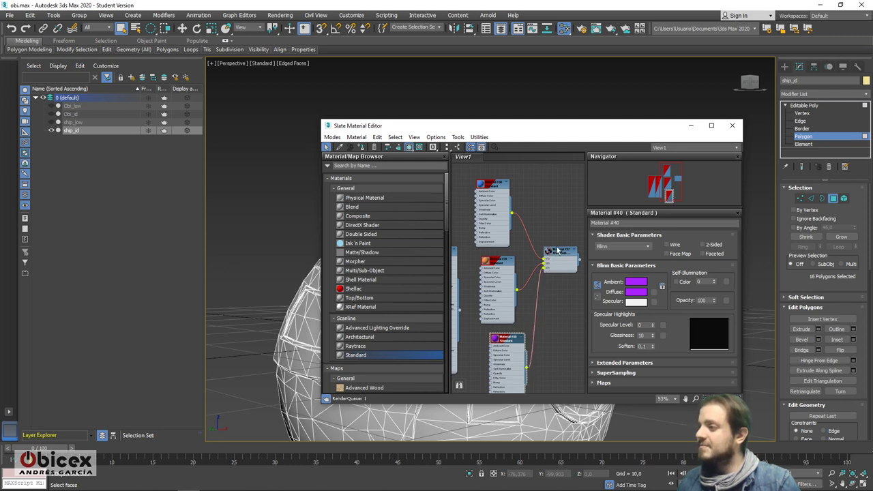
double_click(559, 250)
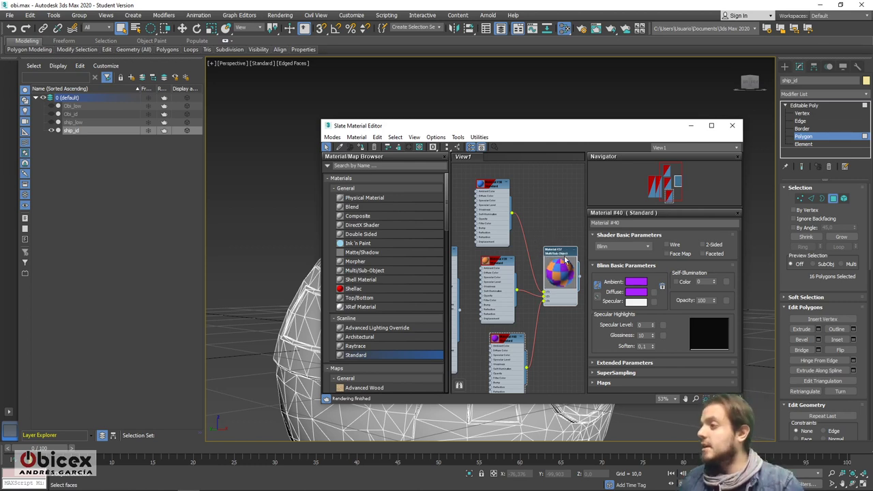
drag(564, 258, 562, 269)
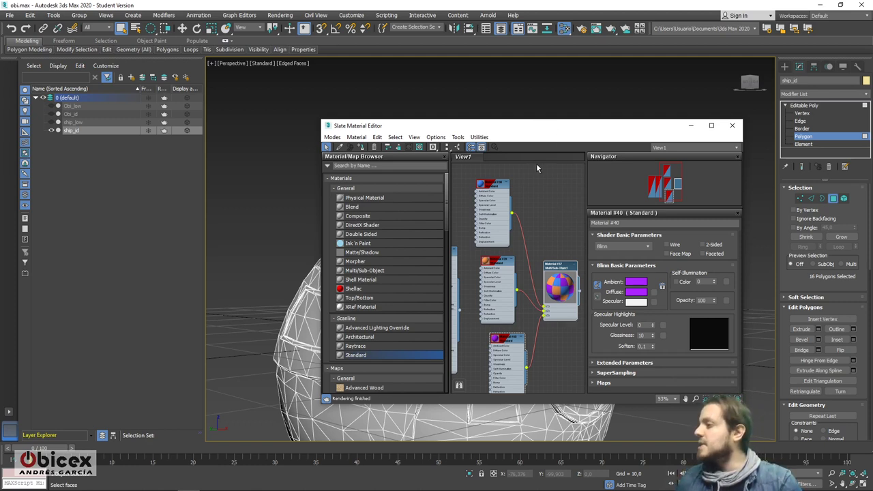
double_click(560, 271)
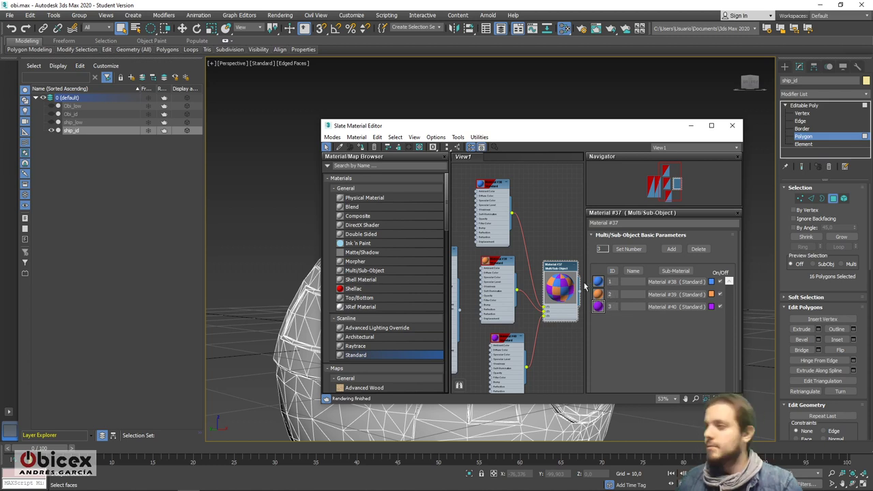
Step: Move the material editor off the ship and add all polygons inside the opposite side panel's inner rectangle to the selection
click(593, 10)
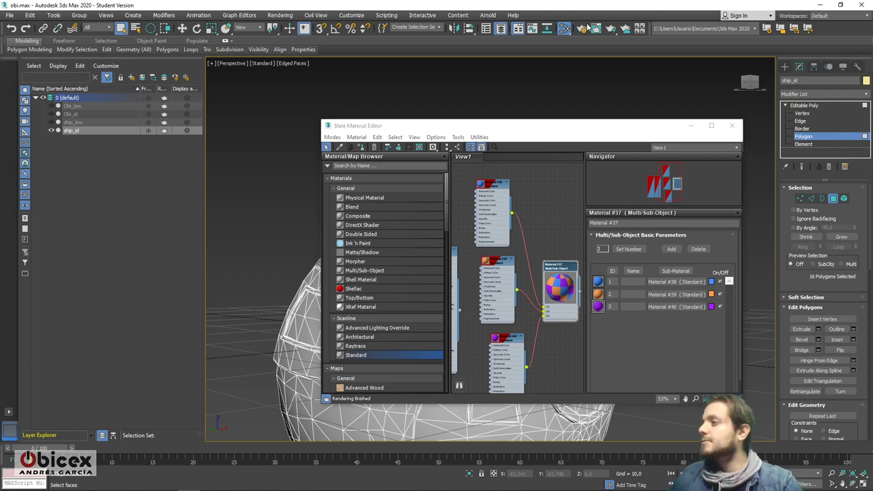
drag(623, 132, 312, 120)
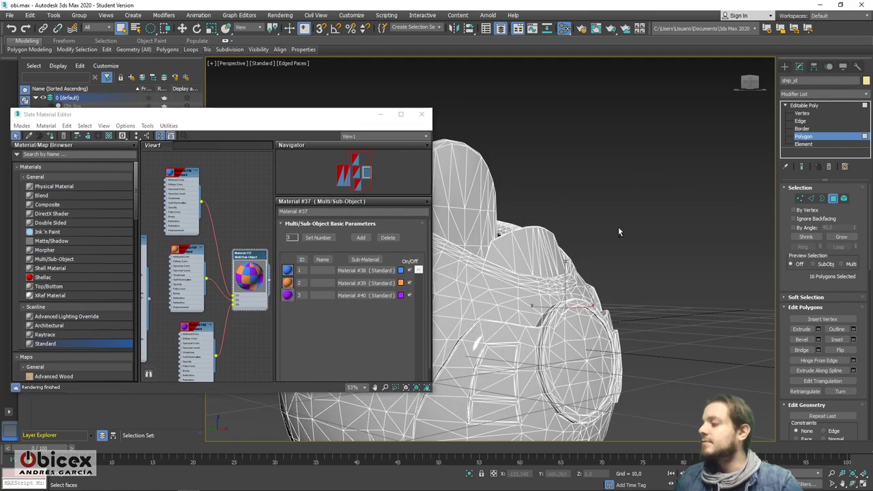
middle_drag(618, 227, 679, 251)
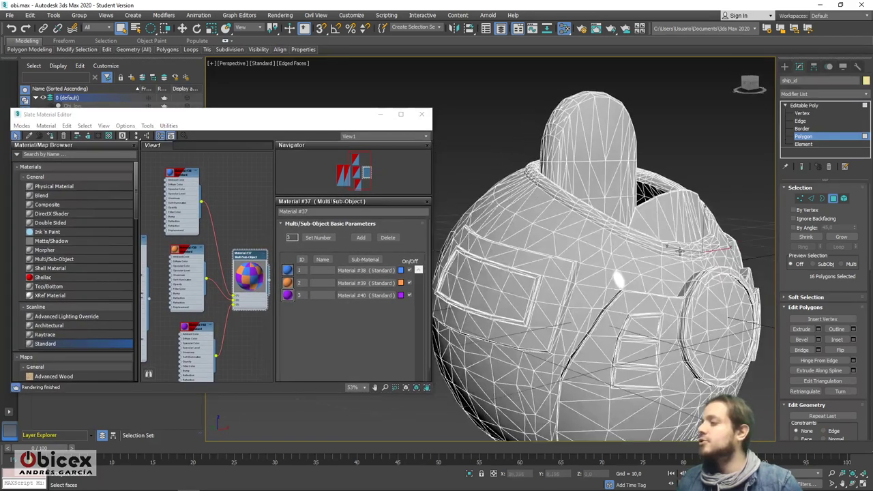
ctrl+click(519, 279)
ctrl+click(505, 285)
ctrl+click(488, 276)
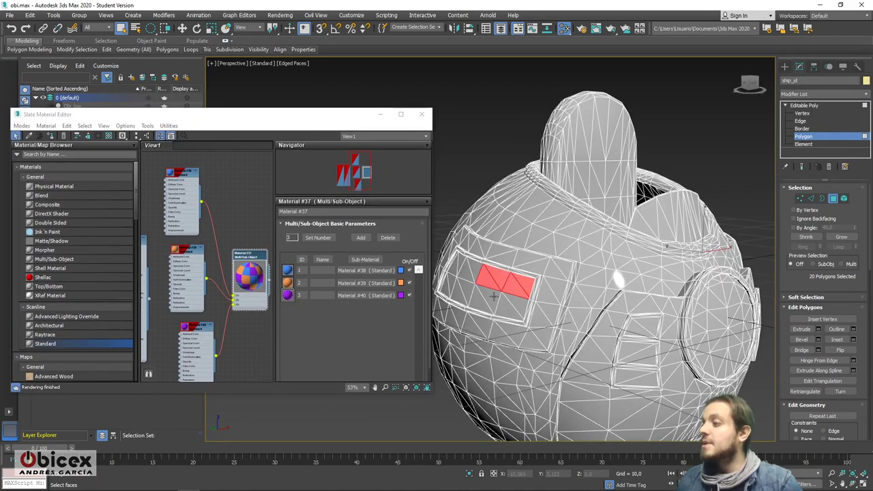
ctrl+click(485, 300)
ctrl+click(481, 311)
ctrl+click(508, 310)
ctrl+click(481, 297)
ctrl+click(463, 293)
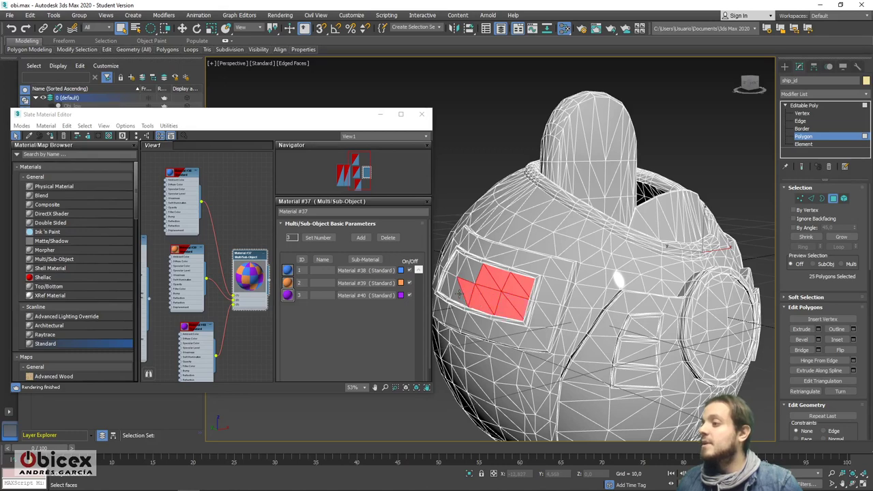
ctrl+click(451, 285)
ctrl+click(448, 290)
ctrl+click(443, 281)
ctrl+click(453, 272)
ctrl+click(452, 260)
ctrl+click(462, 263)
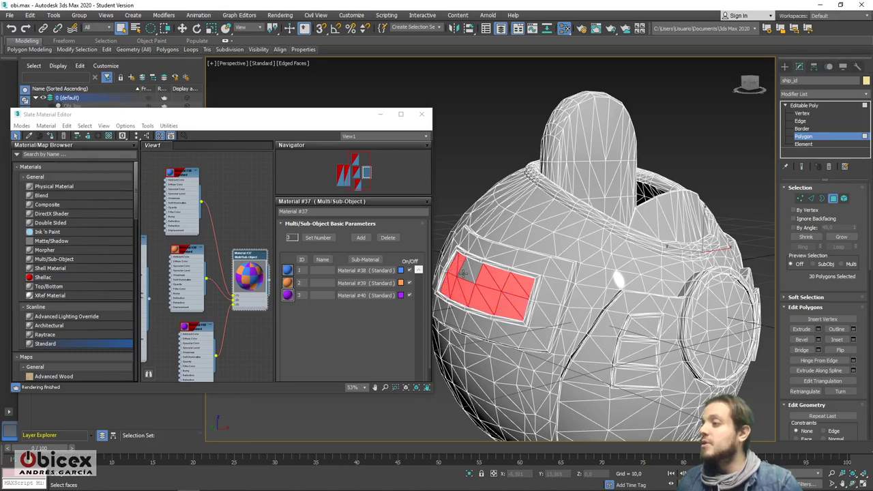
ctrl+click(474, 269)
Step: Add all polygons on the outer face of the low rounded flap at the cockpit opening to the selection
alt+middle_drag(473, 269, 487, 231)
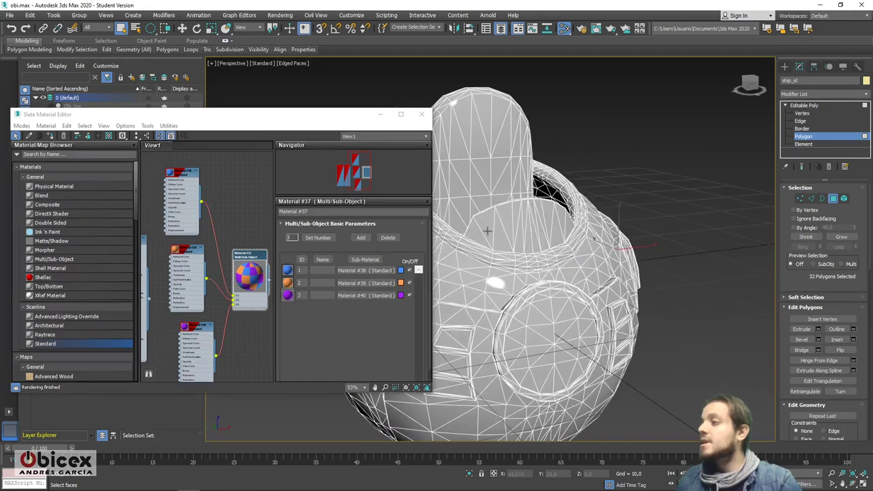
ctrl+click(477, 236)
ctrl+click(488, 225)
ctrl+click(501, 225)
ctrl+click(506, 218)
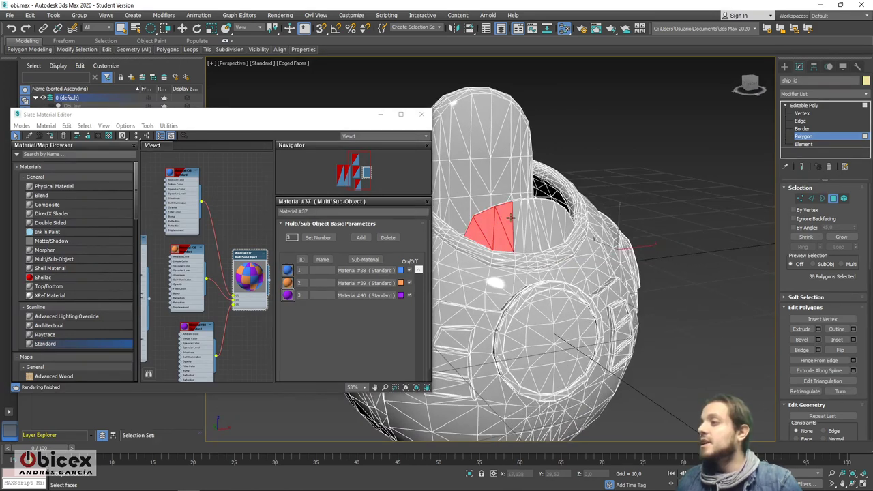
ctrl+click(516, 221)
ctrl+click(519, 226)
ctrl+click(525, 225)
ctrl+click(529, 225)
ctrl+click(532, 224)
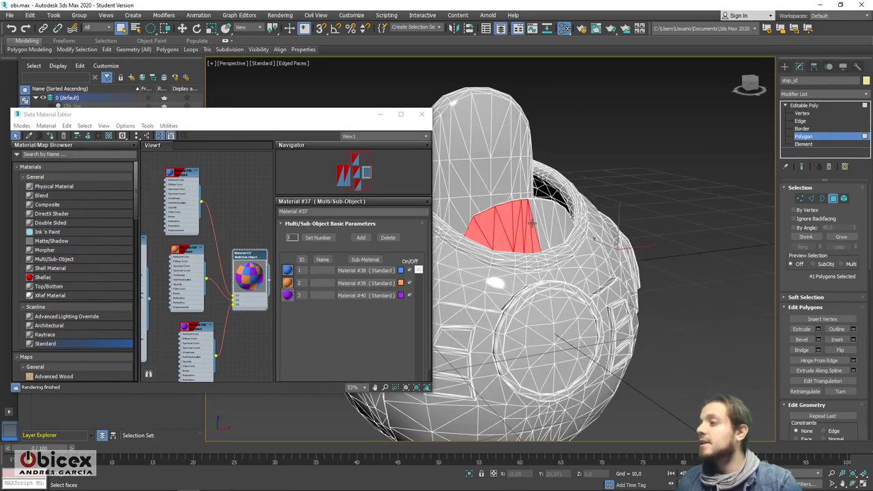
ctrl+click(538, 223)
ctrl+click(542, 221)
ctrl+click(547, 220)
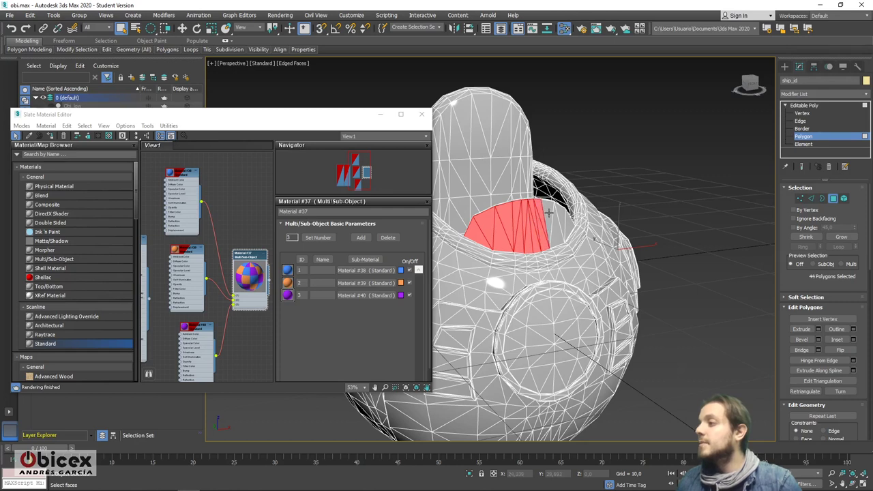
ctrl+click(553, 219)
ctrl+click(558, 221)
ctrl+click(564, 220)
ctrl+click(570, 223)
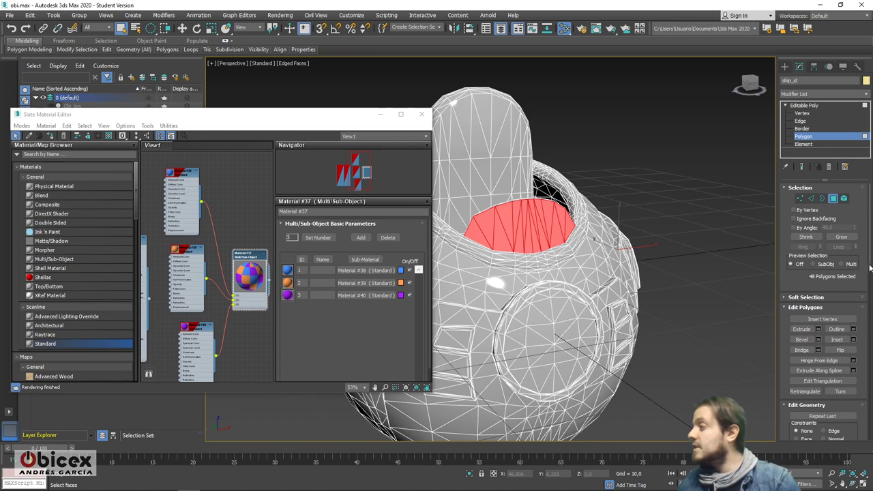
Step: Set the material ID of the selected panel and flap polygons to 3 and clear the selection
drag(870, 269, 872, 354)
scroll(823, 239, up, 1)
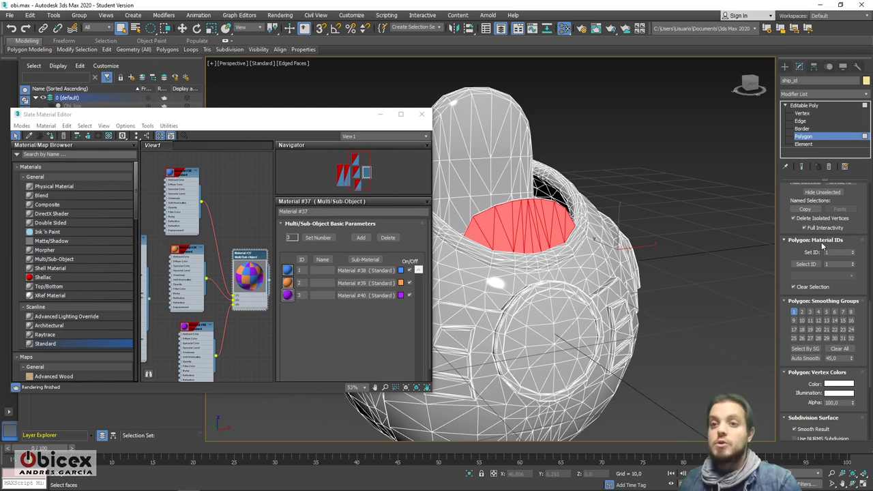
click(830, 251)
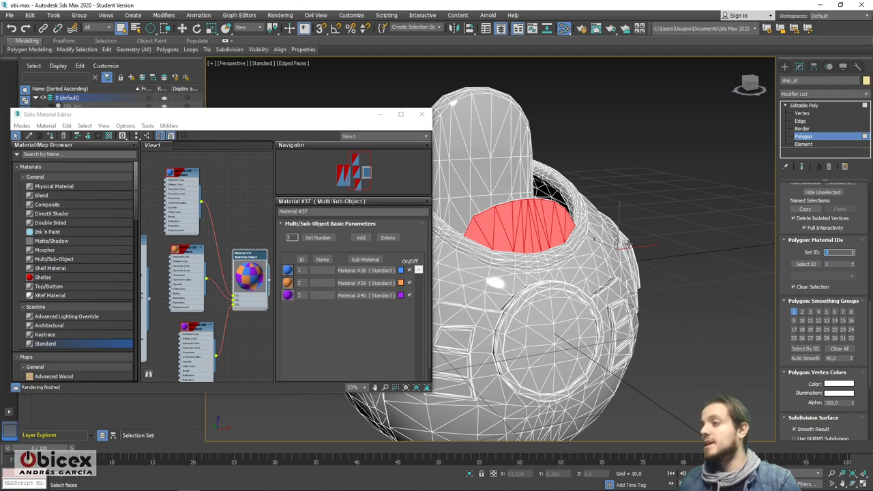
click(669, 224)
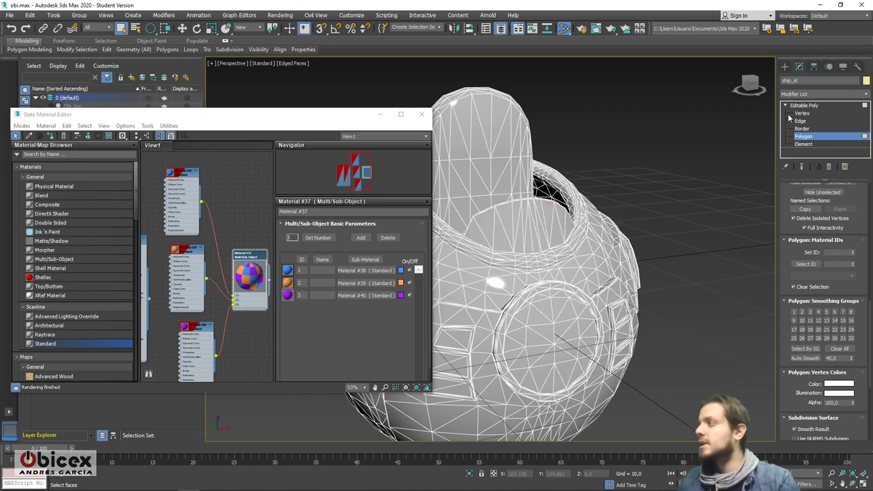
Step: Assign the Multi/Sub-Object material to ship_id and check the colored panels and flap around the ship
drag(243, 273, 243, 282)
click(53, 135)
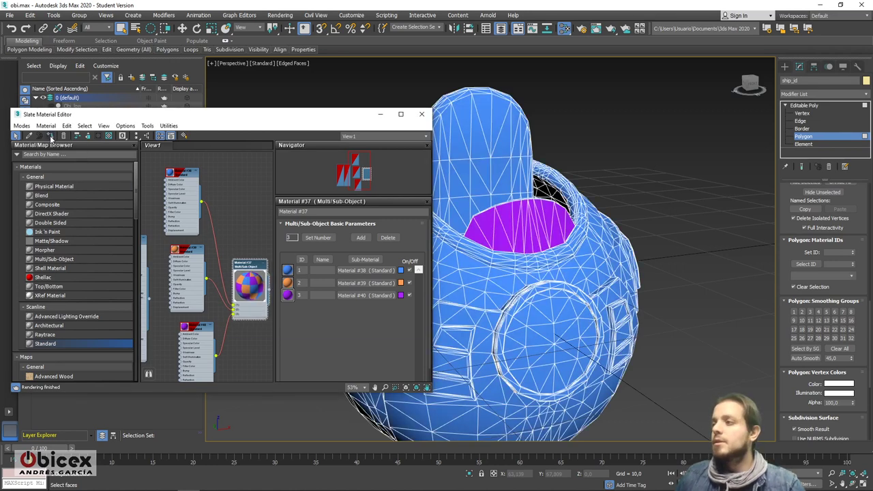
alt+middle_drag(551, 230, 682, 257)
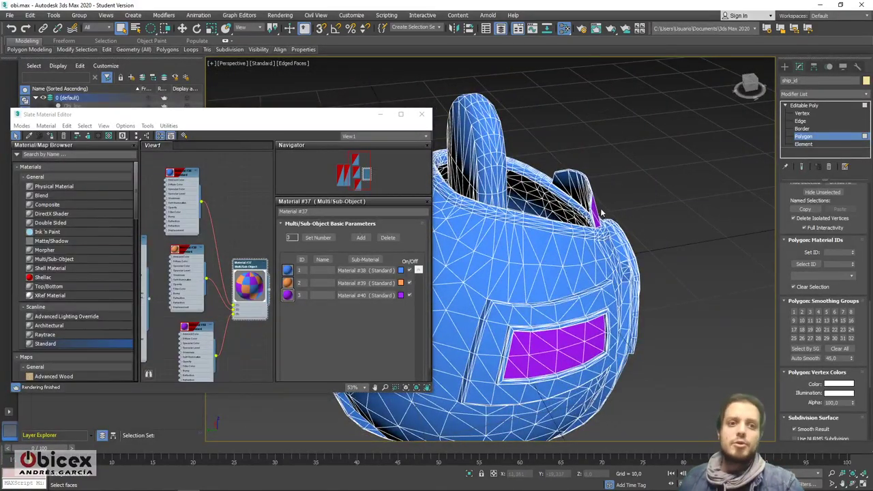
alt+middle_drag(603, 216, 600, 262)
click(196, 330)
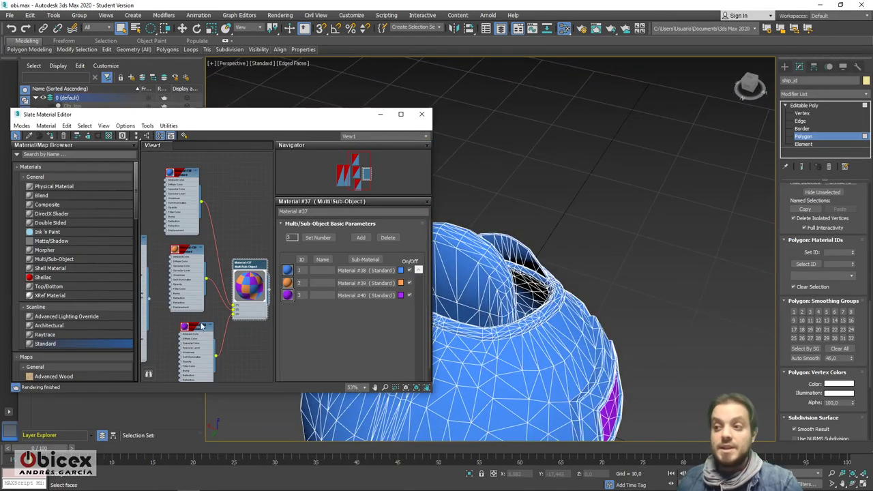
Step: Select the first polygons on the inner face and top edge of the rounded flap at the cockpit opening
alt+middle_drag(519, 252, 491, 225)
click(461, 212)
ctrl+click(483, 220)
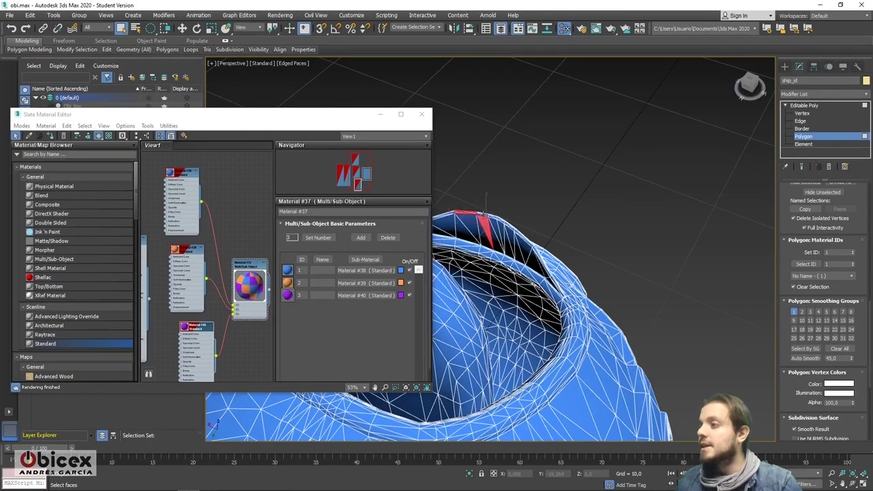
ctrl+click(486, 239)
alt+middle_drag(483, 199, 546, 172)
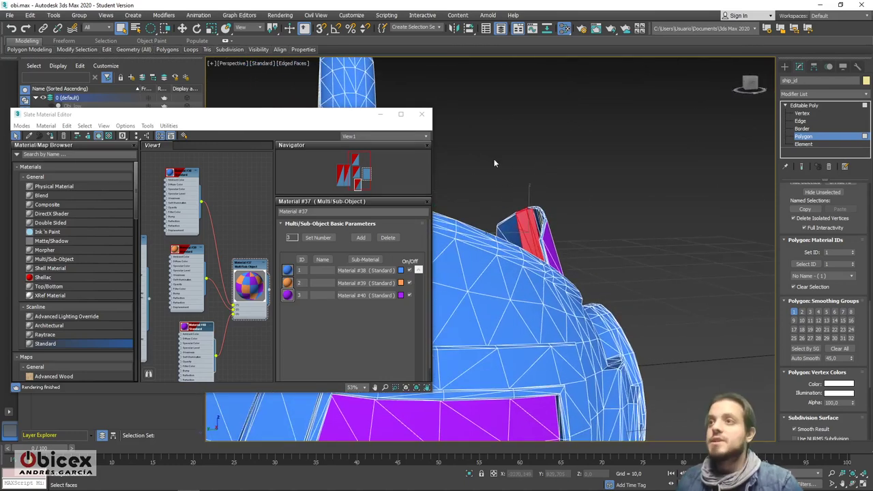
Step: Switch to lasso region selection and extend the selection to all polygons of the rounded flap at the cockpit opening
drag(151, 28, 153, 88)
alt+middle_drag(612, 162, 570, 157)
click(601, 162)
drag(505, 208, 583, 211)
mouse_move(582, 211)
alt+middle_down()
mouse_move(599, 207)
mouse_move(491, 215)
mouse_move(575, 204)
mouse_move(547, 205)
alt+middle_up()
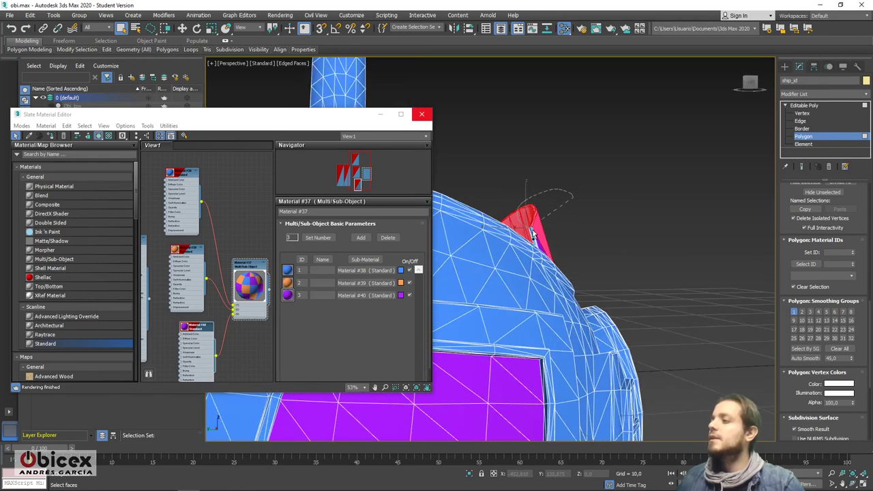
mouse_move(626, 193)
alt+middle_down()
mouse_move(632, 207)
mouse_move(654, 209)
mouse_move(600, 213)
alt+middle_up()
mouse_move(596, 207)
mouse_down()
mouse_move(571, 250)
mouse_move(595, 210)
mouse_up()
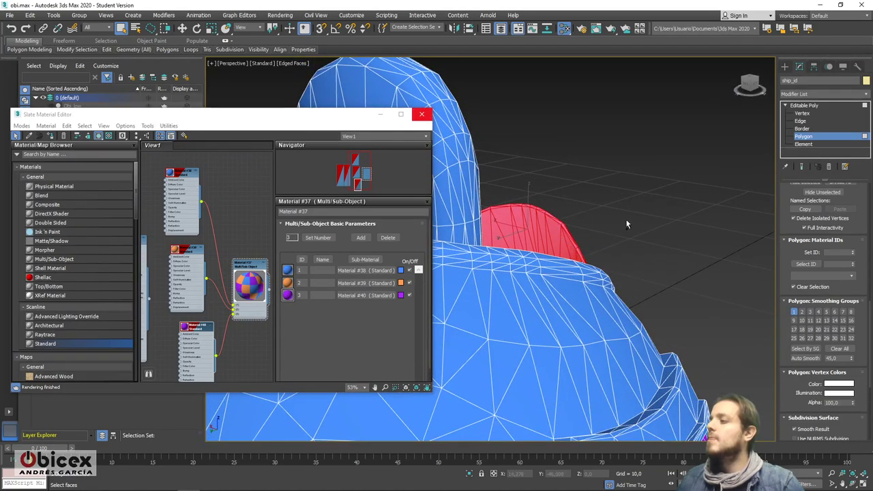
mouse_move(625, 224)
alt+middle_down()
mouse_move(604, 222)
mouse_move(654, 234)
mouse_move(550, 227)
mouse_move(637, 232)
mouse_move(617, 234)
alt+middle_up()
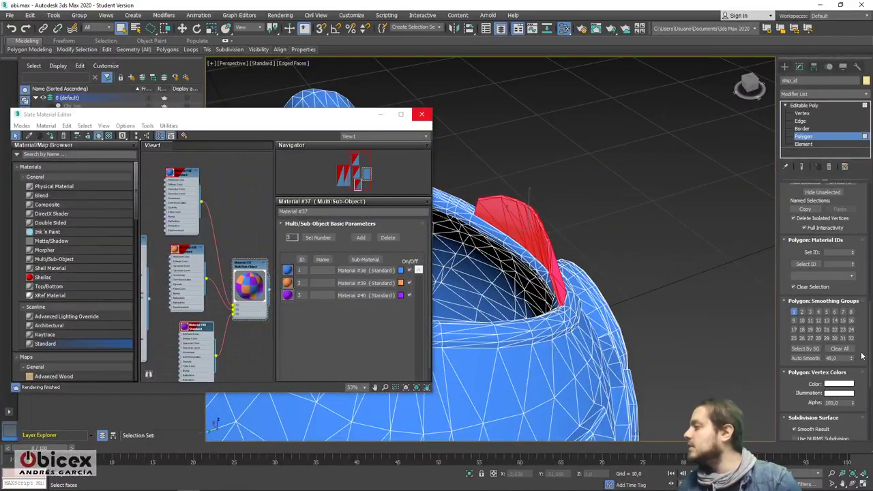
Step: Set the material ID of the selected flap polygons to 3 and clear the selection
click(835, 252)
text(3)
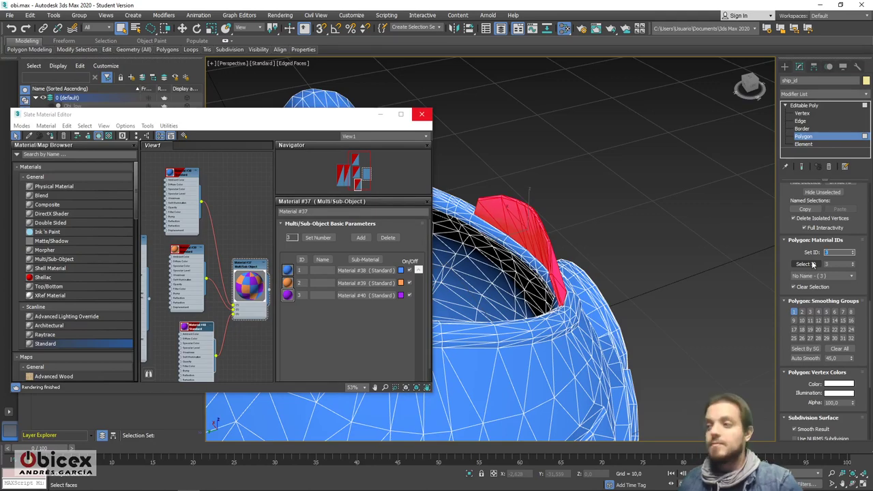
click(647, 215)
Step: Select the polygons at the centre of the round front window and grow the selection towards its rim
alt+middle_drag(647, 215, 587, 143)
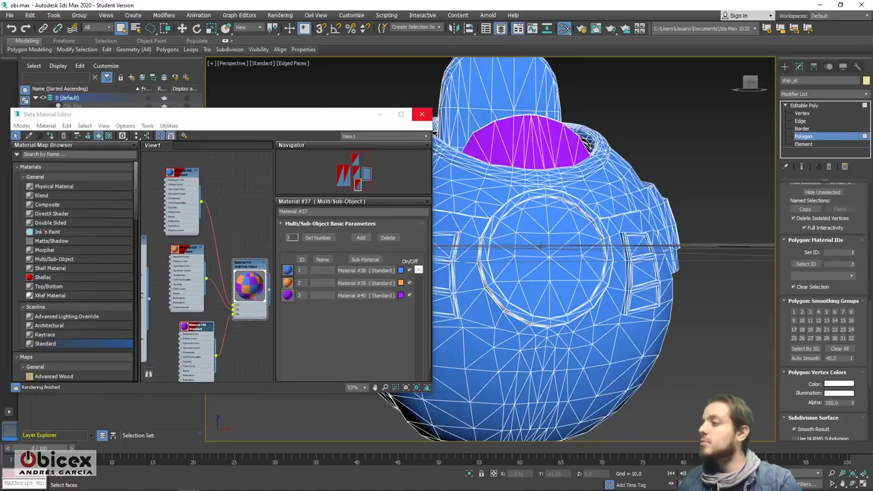
click(535, 240)
ctrl+click(528, 246)
ctrl+click(530, 266)
ctrl+click(566, 264)
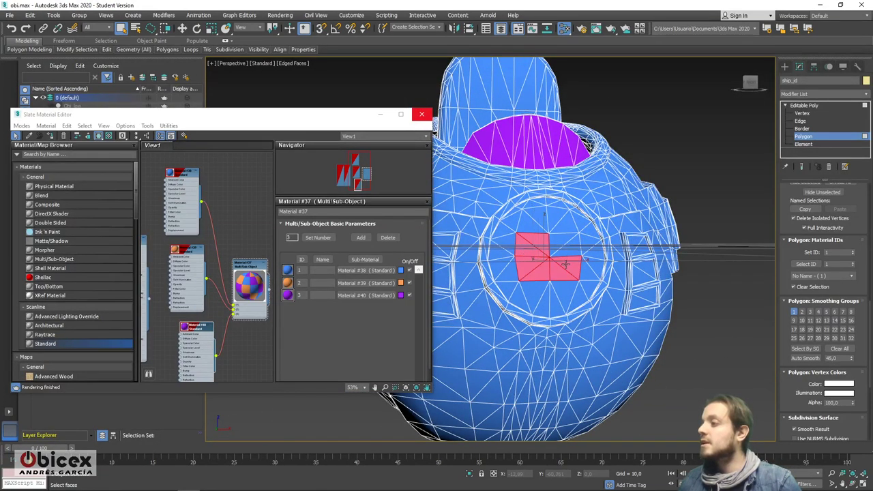
ctrl+click(564, 244)
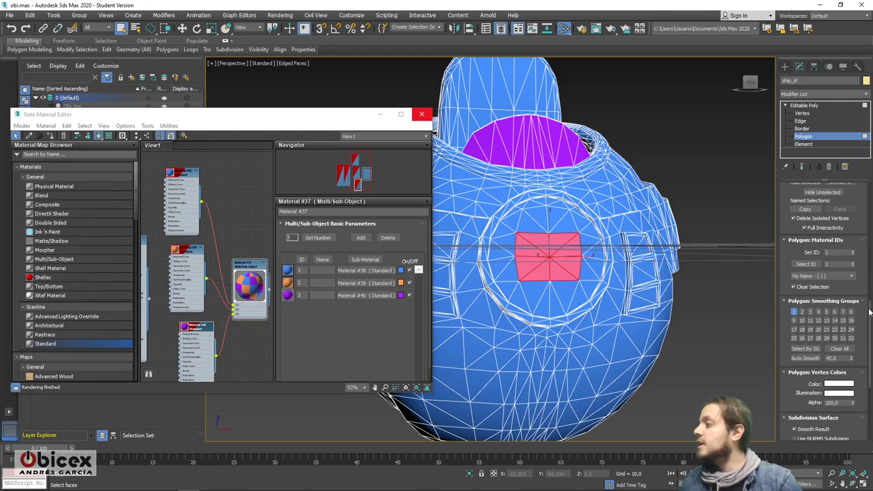
scroll(851, 252, up, 10)
click(841, 222)
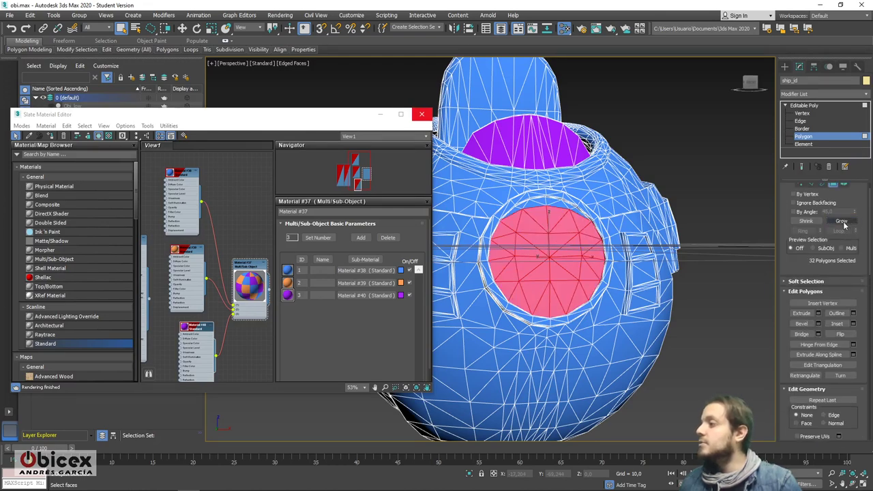
Step: Add the remaining polygons along the upper edge of the round front window to the selection
alt+middle_drag(559, 253, 548, 217)
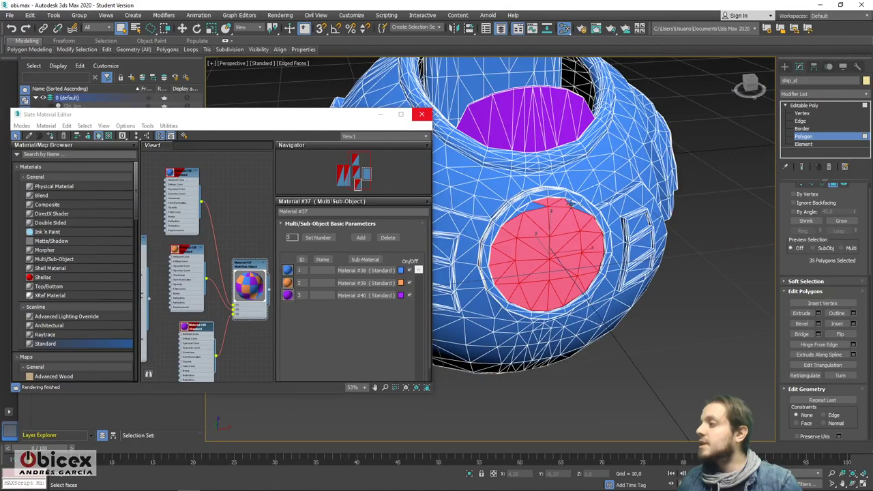
ctrl+click(556, 207)
alt+middle_drag(555, 207, 523, 206)
ctrl+click(523, 206)
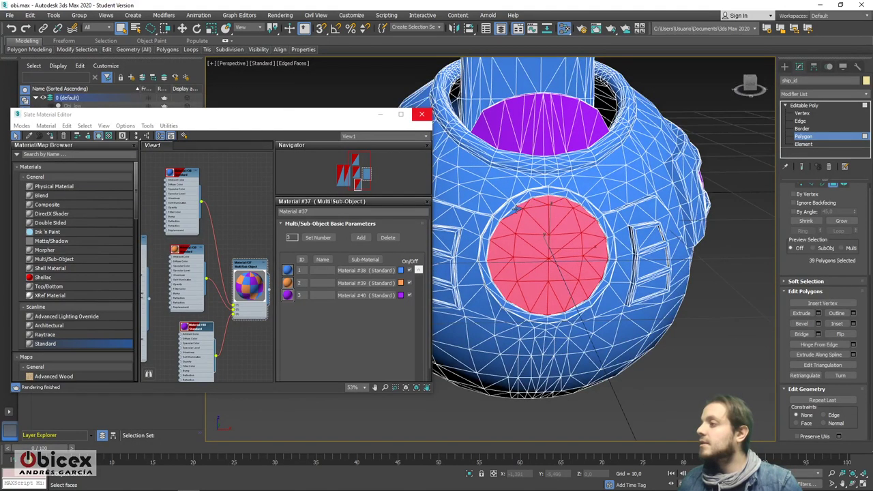
alt+middle_drag(529, 259, 546, 206)
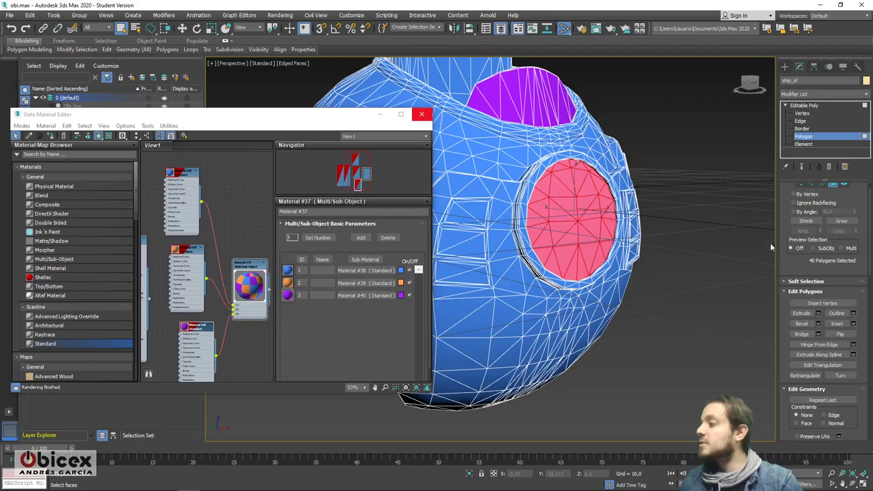
Step: Set the material ID of the round front window's polygons to 3 and clear the selection
scroll(864, 366, down, 10)
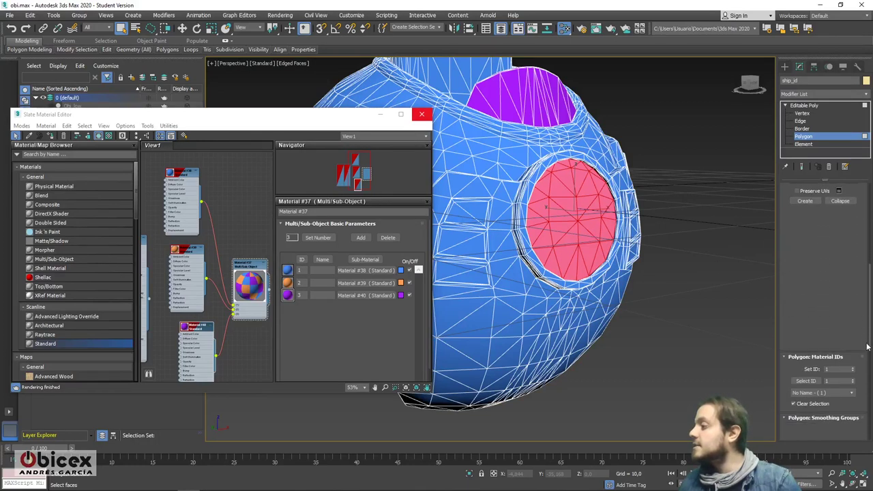
scroll(864, 367, up, 1)
double_click(837, 305)
text(3)
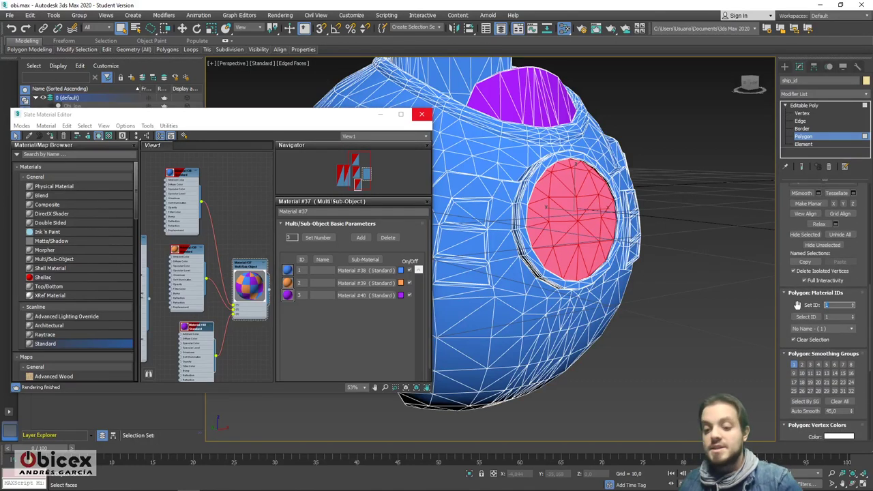
key(Return)
click(689, 266)
Step: Select the faces of the three small stacked panels on each side of the round front window
alt+middle_drag(689, 265, 658, 256)
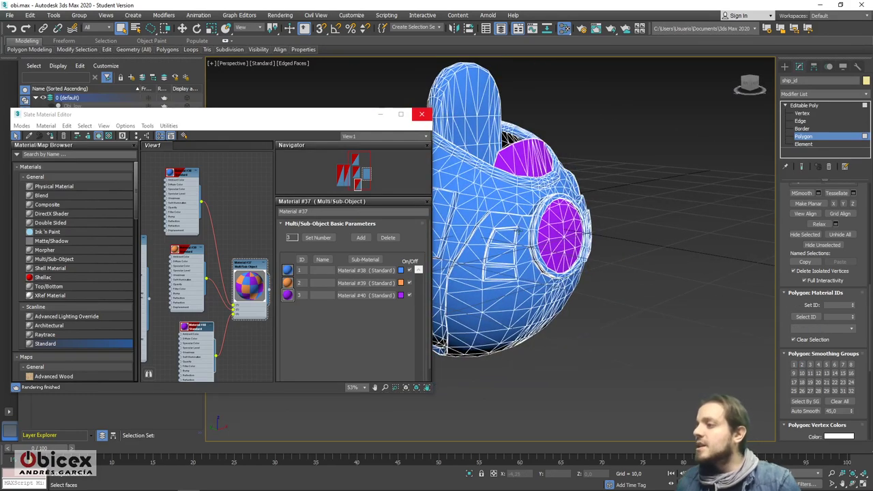
click(505, 238)
ctrl+click(502, 254)
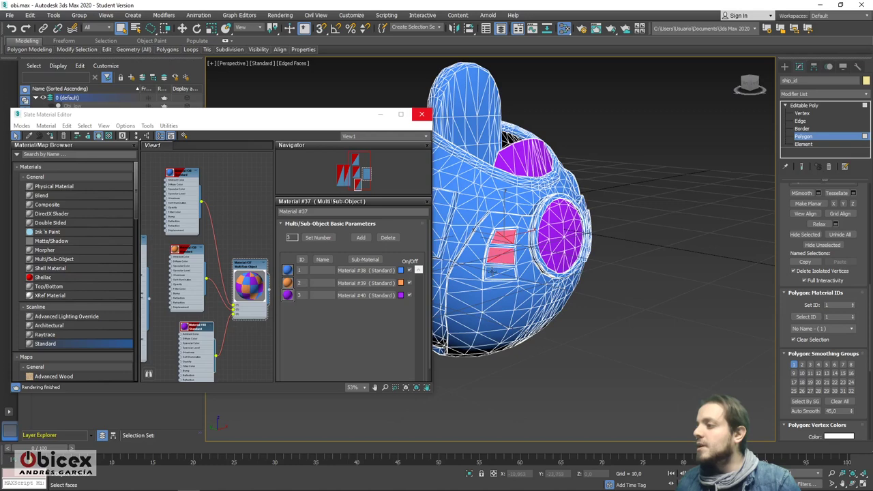
ctrl+click(500, 271)
alt+middle_drag(500, 271, 566, 256)
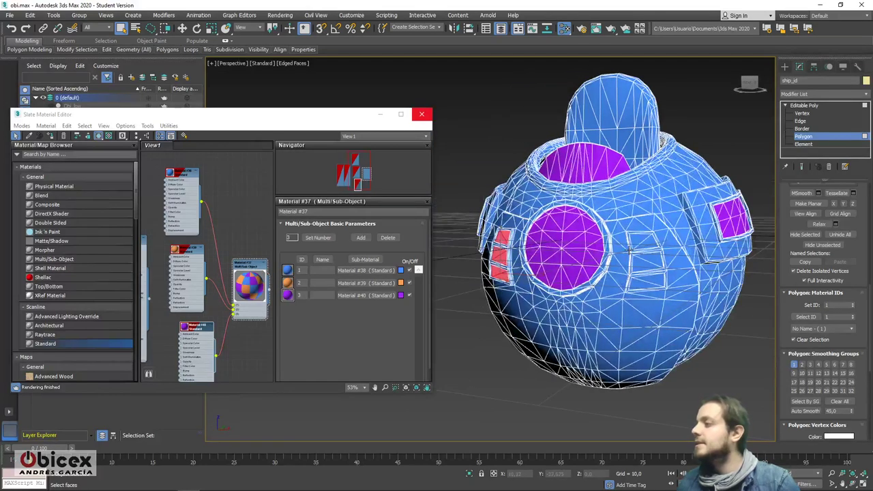
ctrl+click(644, 243)
ctrl+click(649, 262)
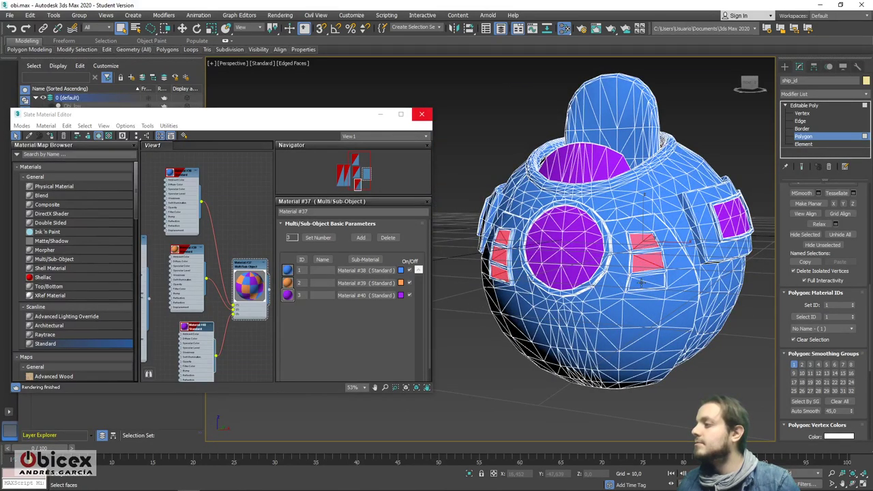
ctrl+click(653, 278)
Step: Set the material ID of the six small front panels to 3 and clear the selection
click(835, 305)
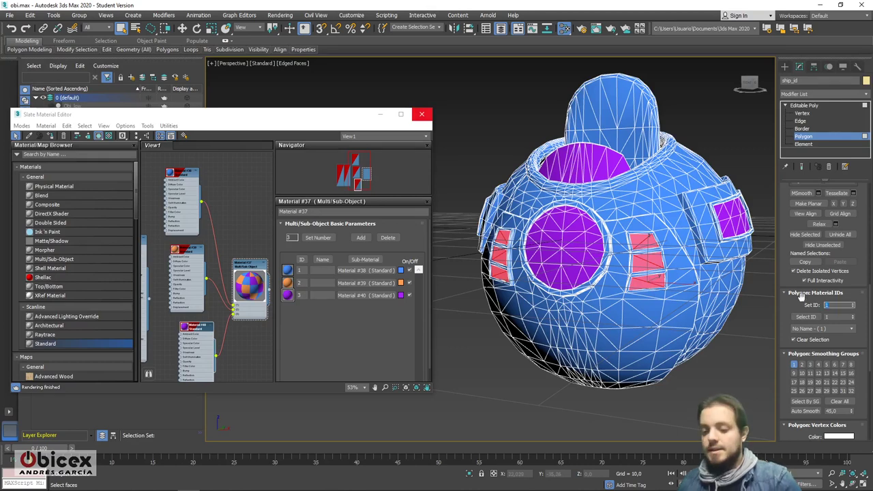
text(3)
key(Return)
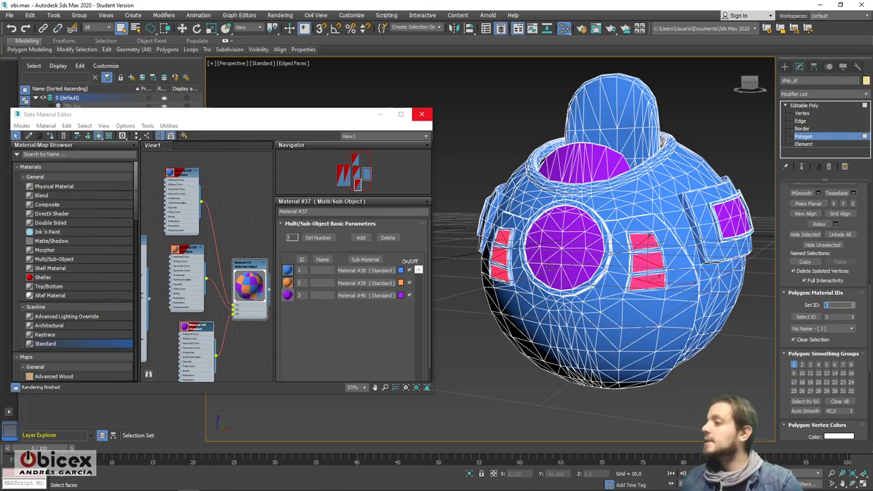
click(476, 359)
alt+middle_drag(475, 323, 452, 311)
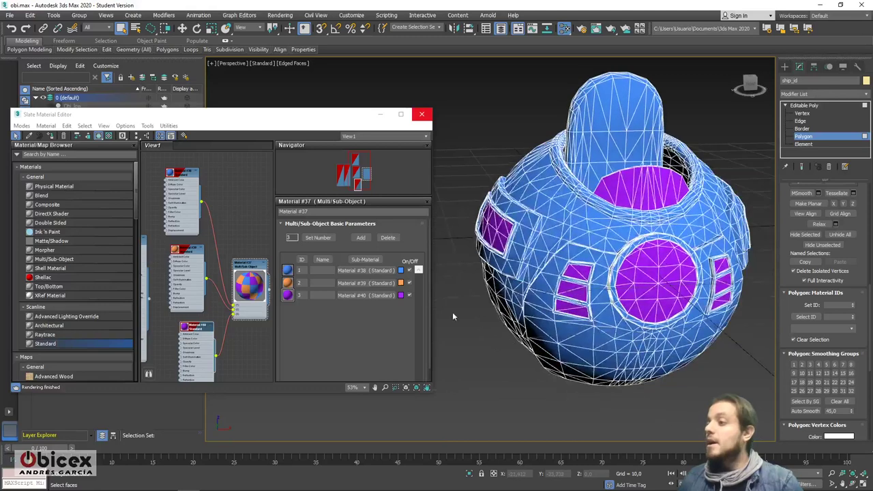
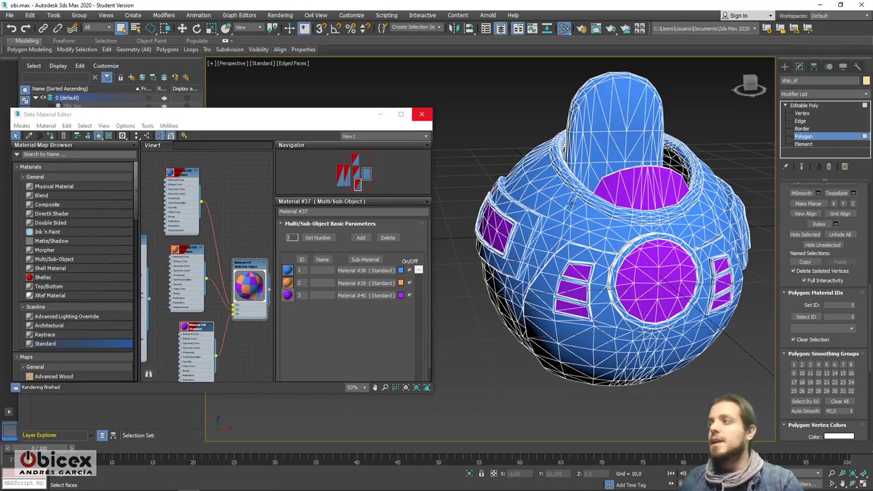
alt+middle_drag(600, 220, 575, 244)
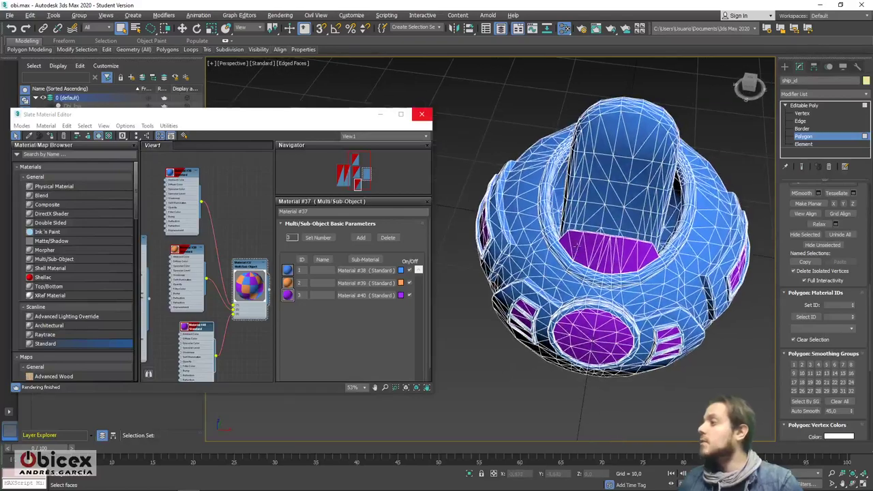
click(689, 193)
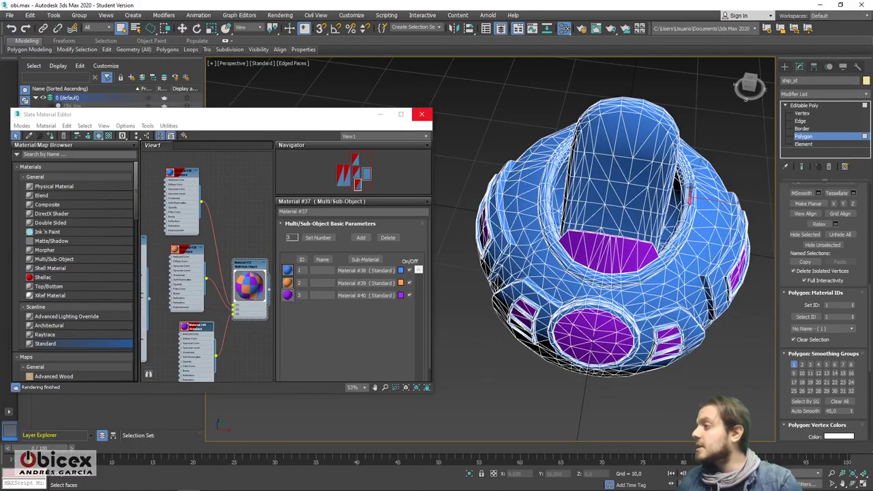
mouse_move(688, 196)
alt+middle_down()
mouse_move(730, 199)
mouse_move(702, 198)
mouse_move(689, 184)
alt+middle_up()
alt+middle_drag(648, 232, 641, 177)
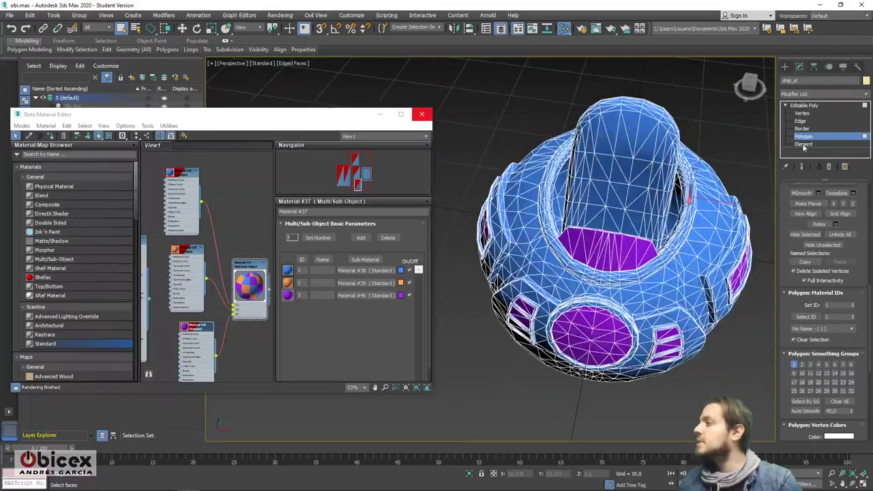
Step: Select the tall rounded piece in the cockpit as an element, set its material ID to 2 and clear the selection
key(5)
click(639, 157)
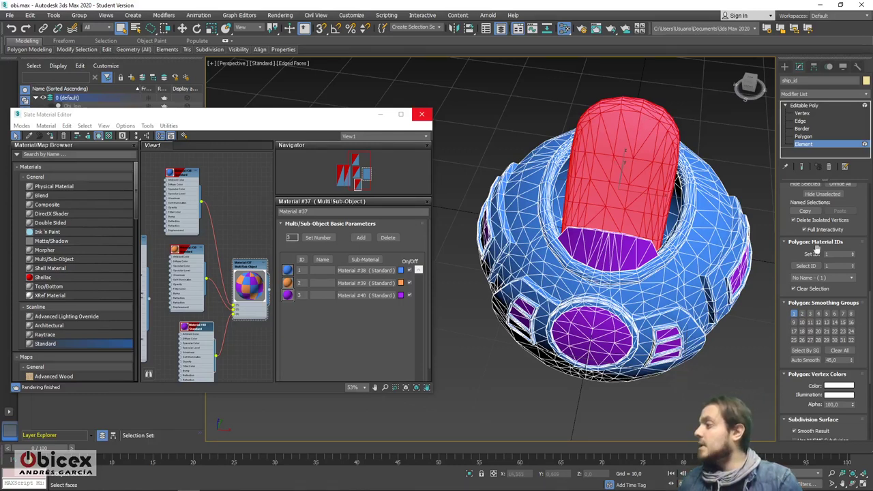
click(835, 254)
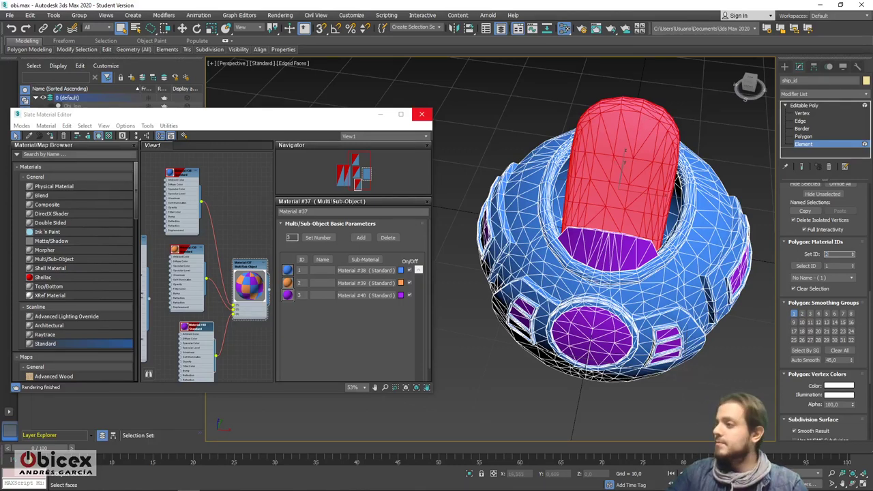
click(454, 347)
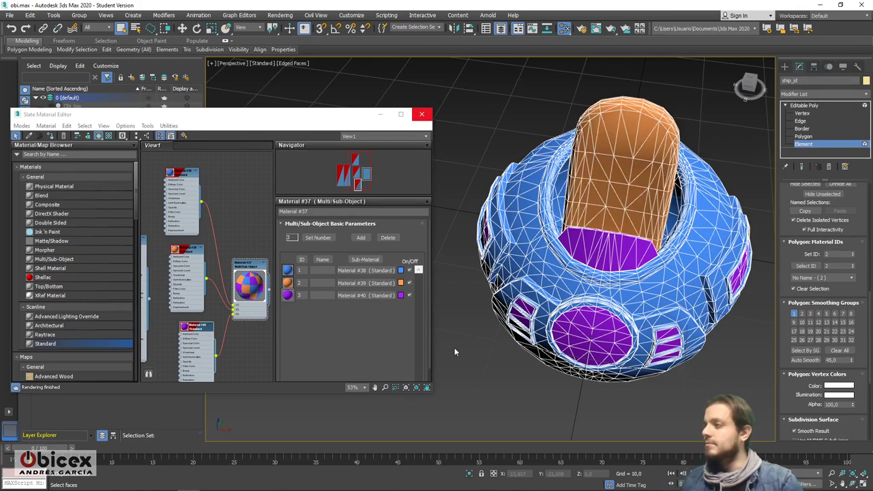
Step: Return to polygon level and select polygons on both inner sides of the cockpit opening's rim
alt+middle_drag(454, 347, 630, 347)
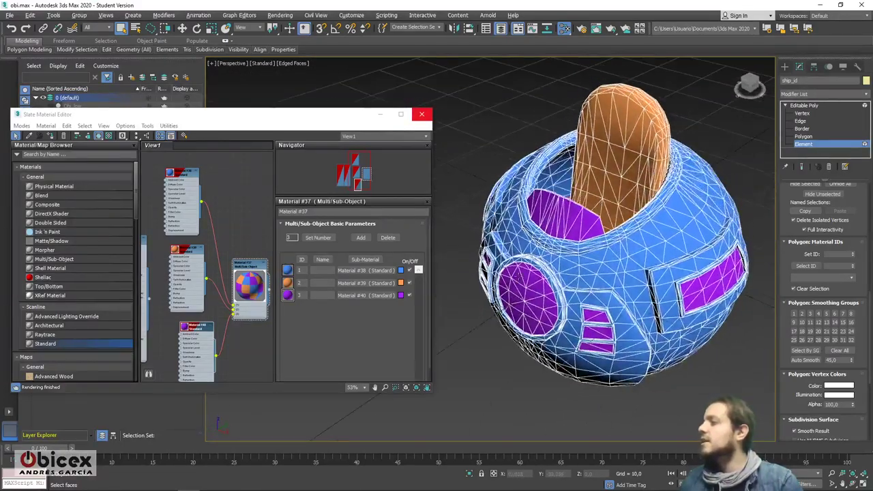
click(552, 152)
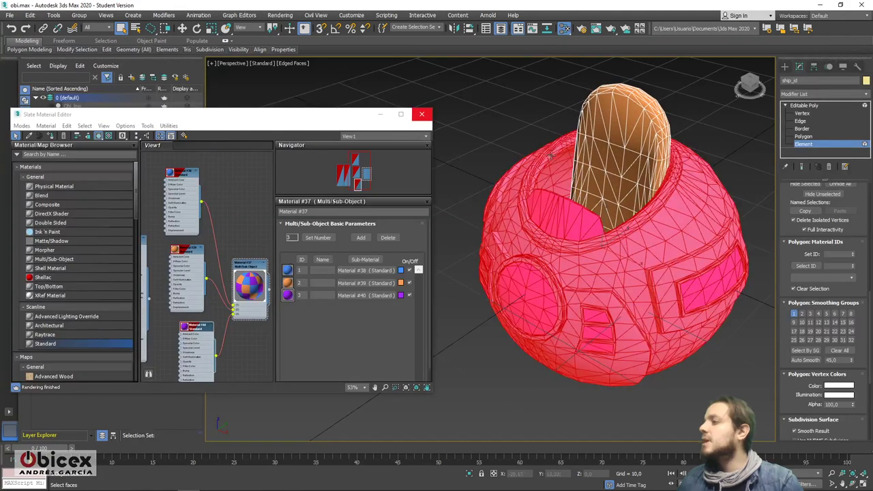
click(803, 136)
alt+middle_drag(519, 176, 545, 162)
click(541, 158)
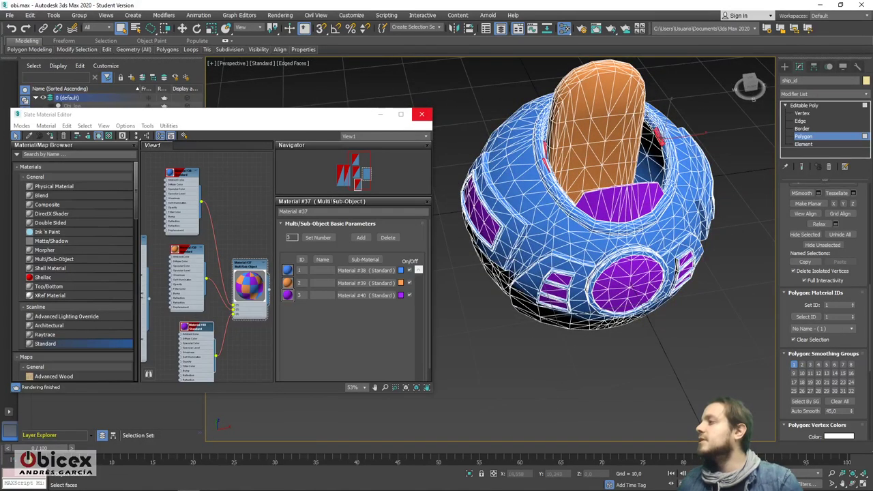
alt+middle_drag(670, 146, 669, 150)
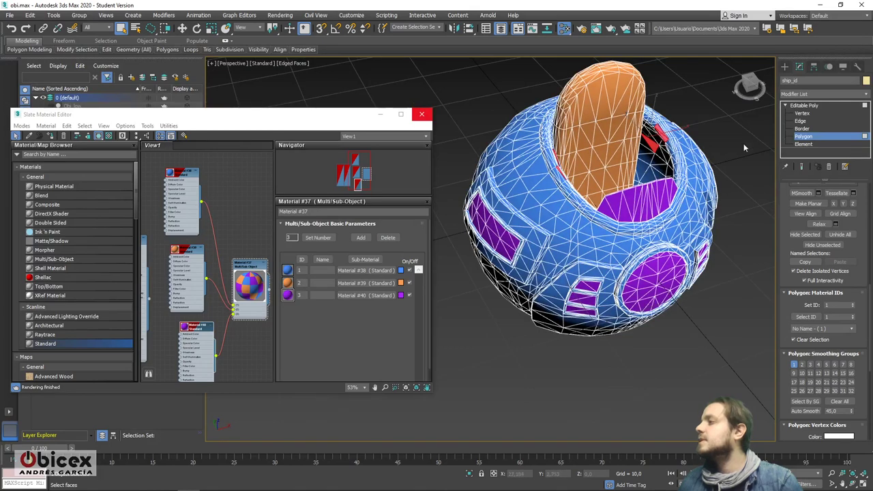
alt+middle_drag(743, 146, 714, 169)
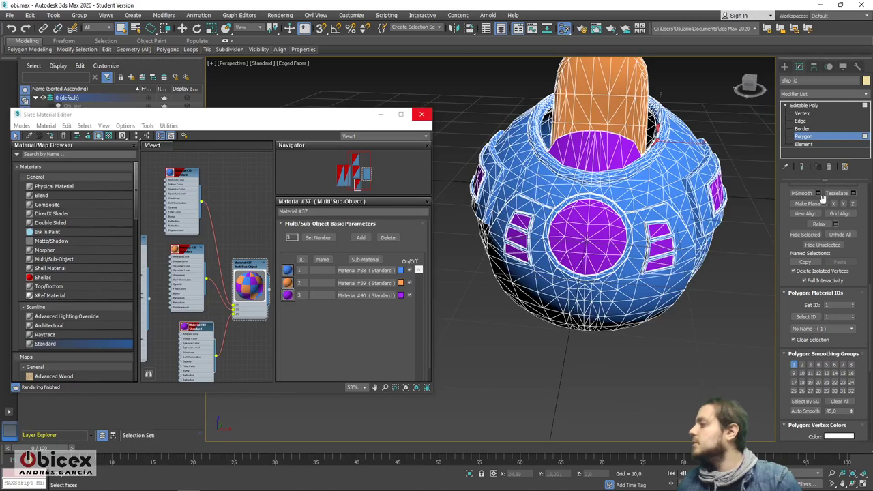
drag(867, 293, 868, 193)
click(841, 236)
click(841, 236)
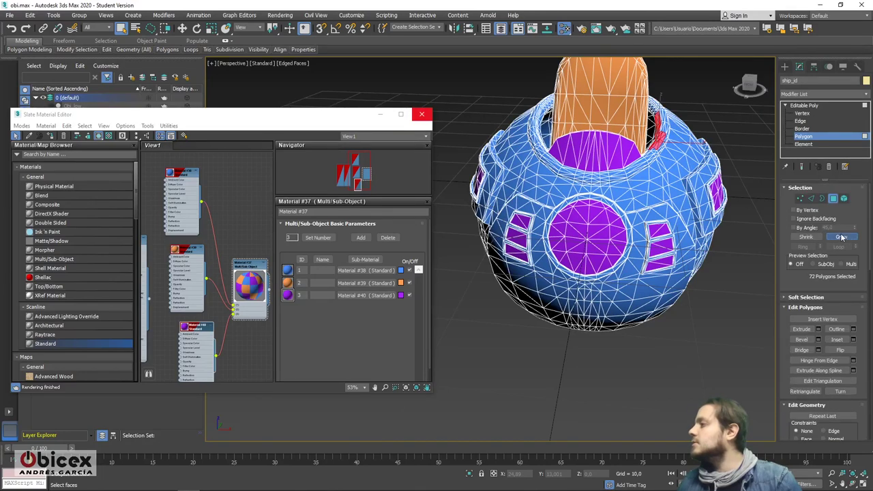
click(840, 237)
alt+middle_drag(750, 218, 511, 229)
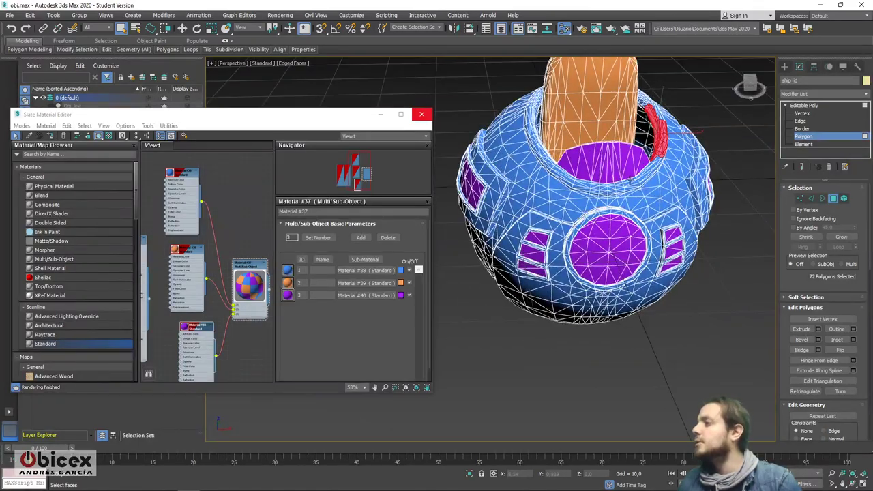
ctrl+click(613, 185)
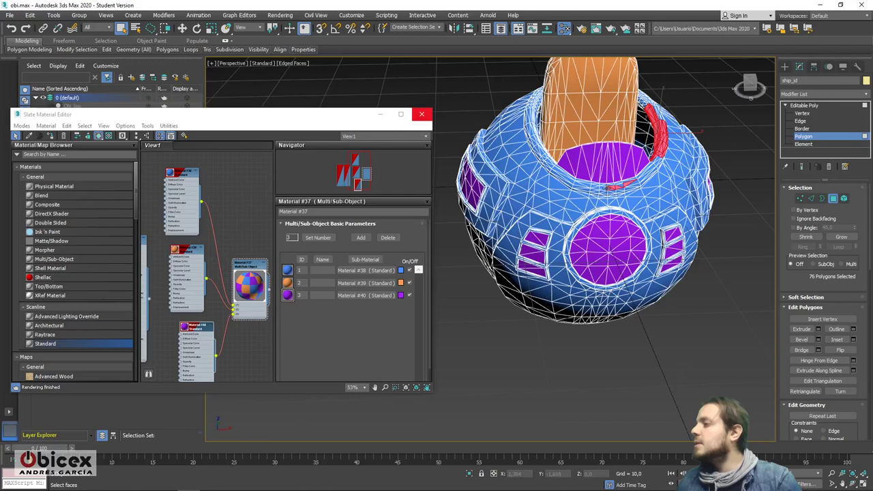
ctrl+drag(592, 186, 578, 184)
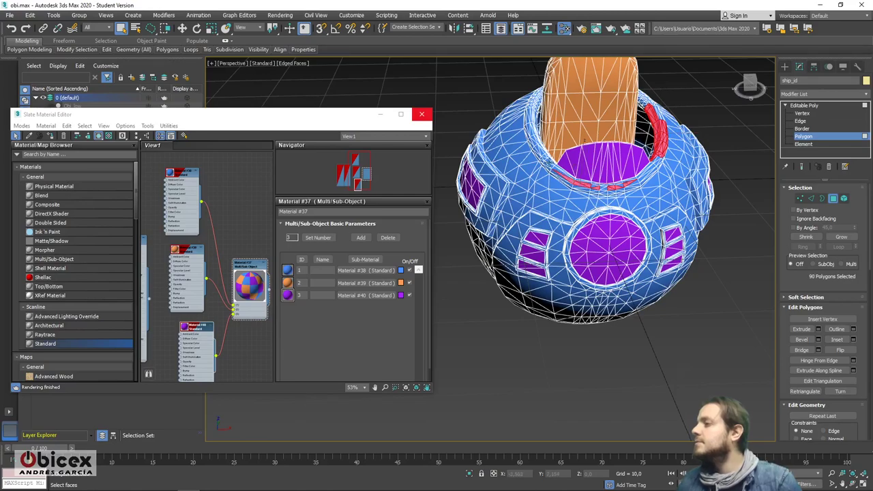
alt+middle_drag(538, 147, 602, 193)
click(701, 198)
alt+middle_drag(701, 199, 613, 196)
alt+middle_drag(557, 191, 607, 199)
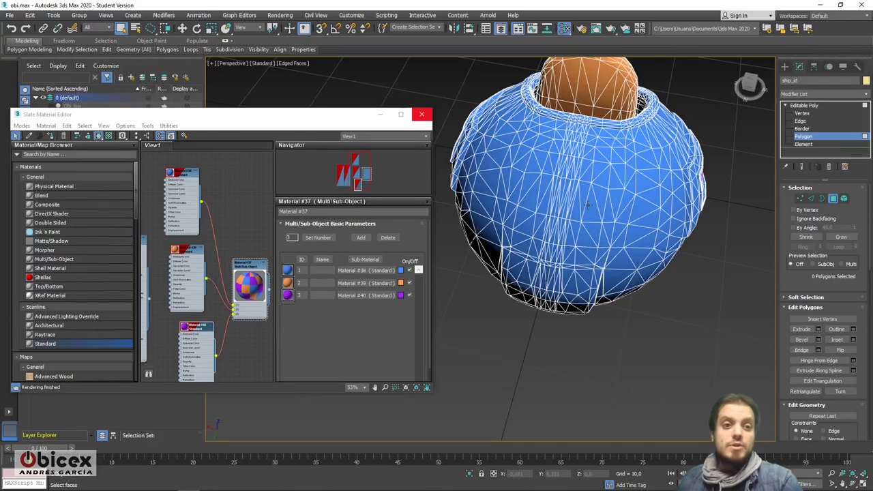
Step: Exit polygon editing on ship_id and close the Material Editor, switching to Obi_id as the only visible and selected object
alt+middle_drag(527, 313, 536, 232)
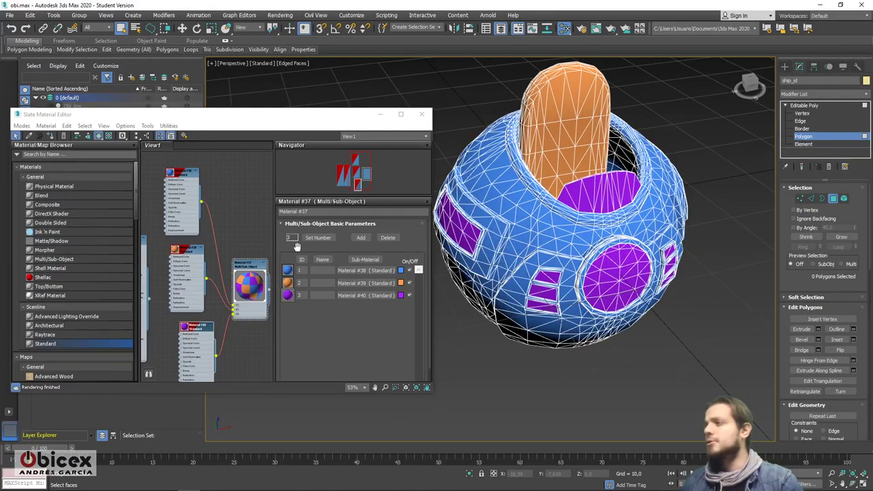
click(804, 106)
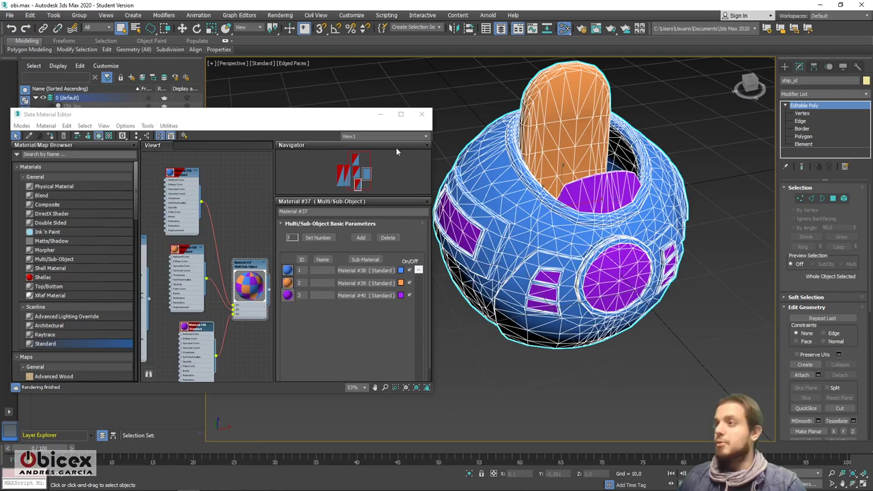
click(421, 115)
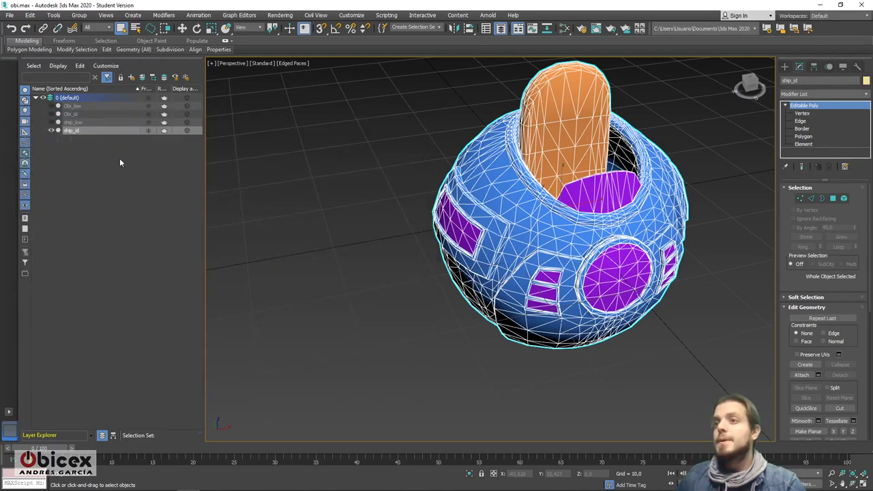
click(50, 130)
click(51, 114)
click(71, 114)
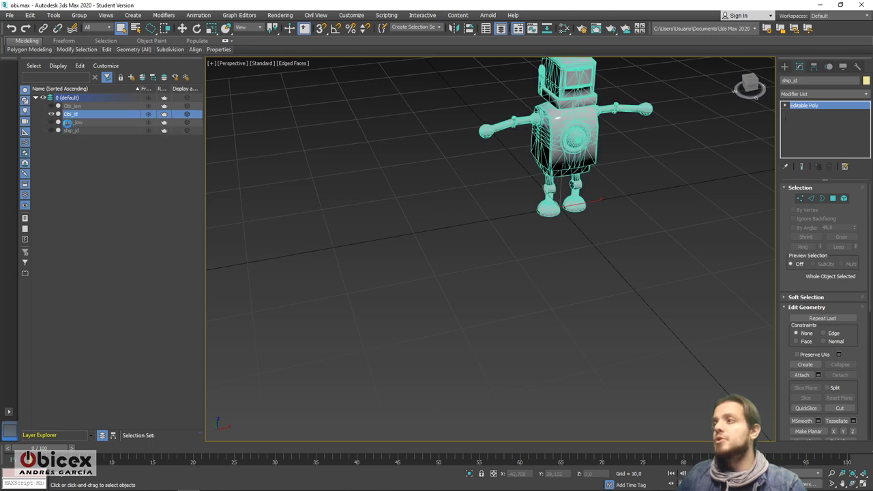
alt+middle_drag(600, 238, 583, 225)
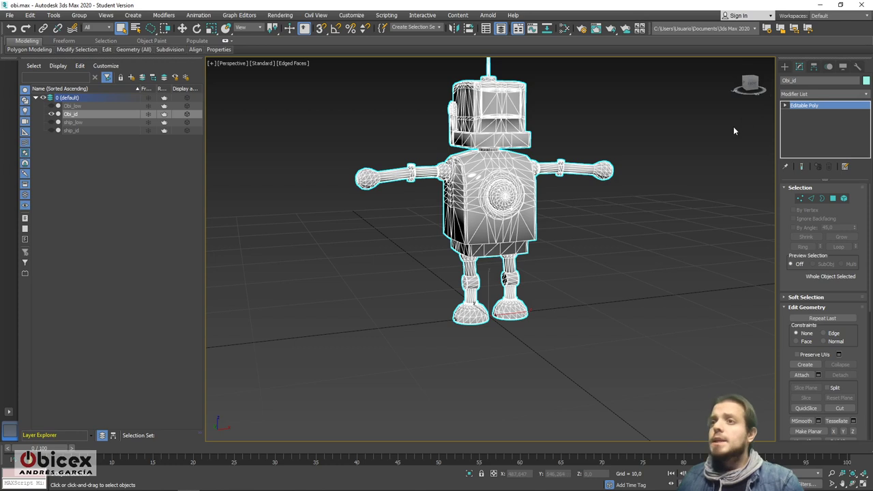
Step: Assign the three-color Multi/Sub-Object Material #37 to Obi_id and close the Material Editor
click(785, 105)
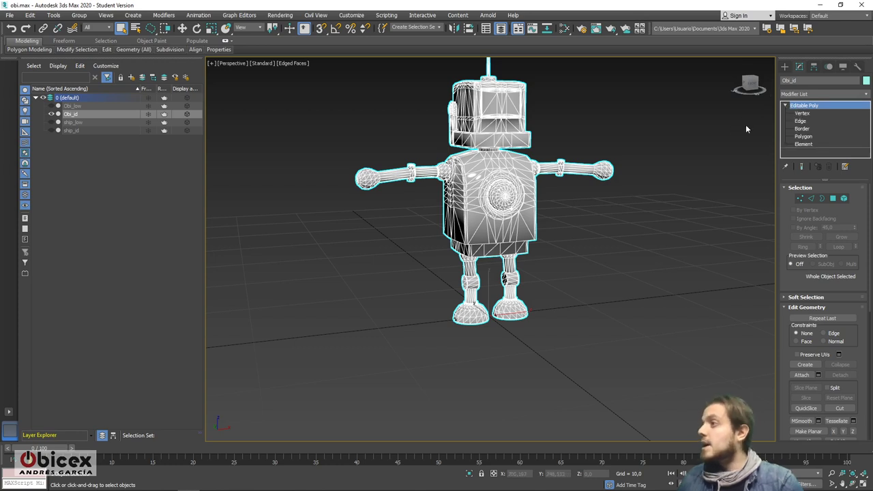
click(564, 29)
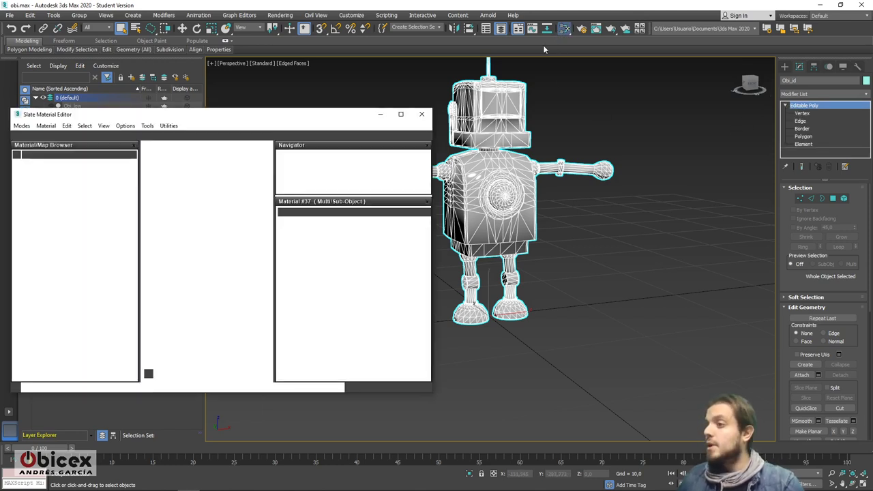
drag(252, 263, 253, 269)
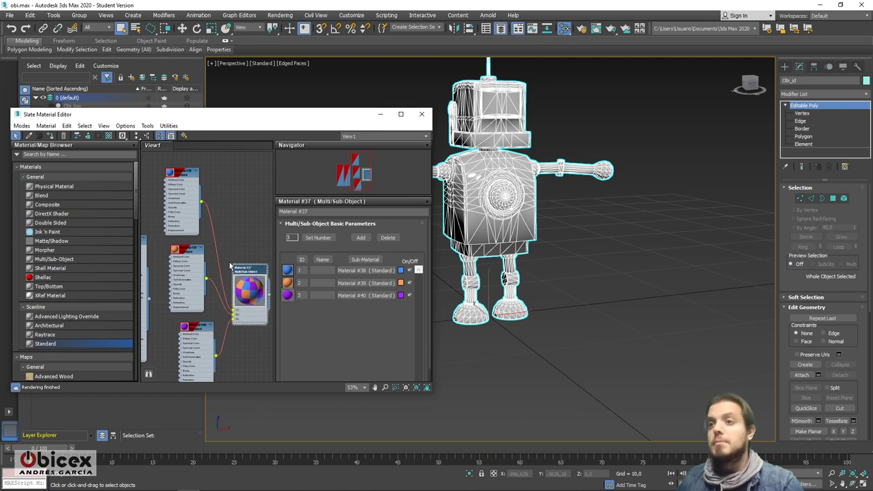
click(50, 135)
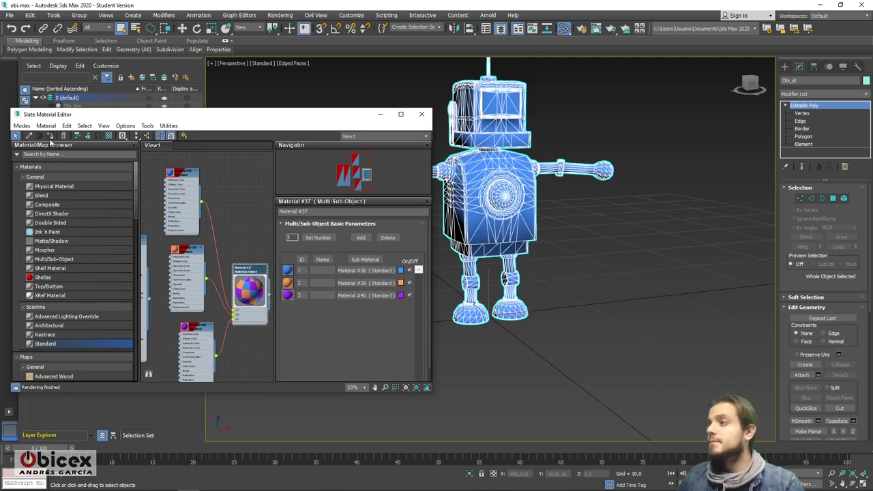
click(421, 114)
Step: At polygon level of Obi_id, select all polygons of the robot's two rounded hands
scroll(593, 198, up, 5)
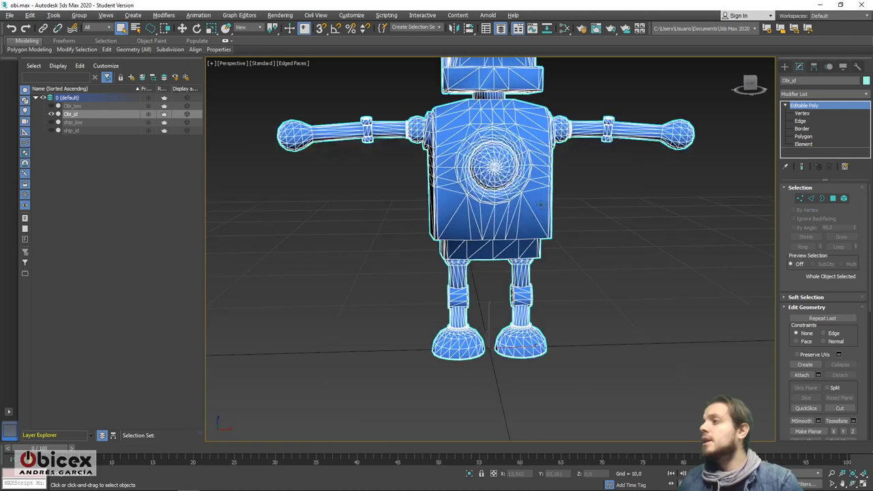
middle_drag(540, 200, 540, 224)
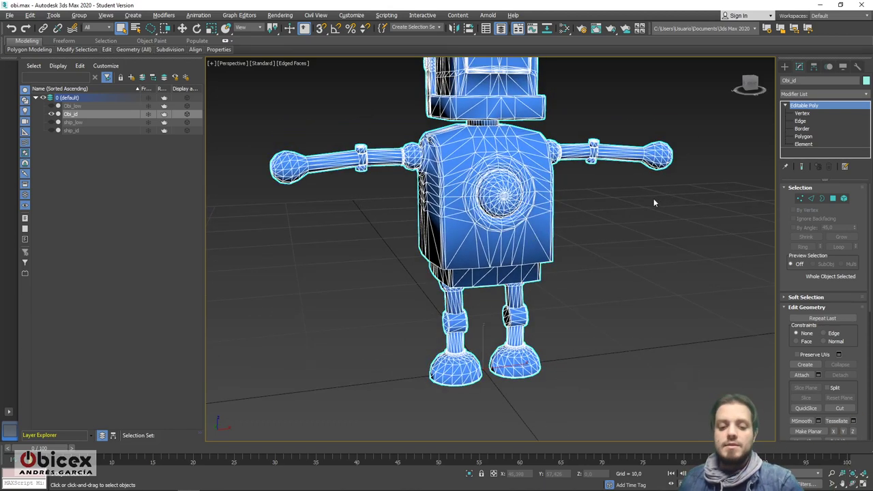
alt+middle_drag(687, 196, 634, 203)
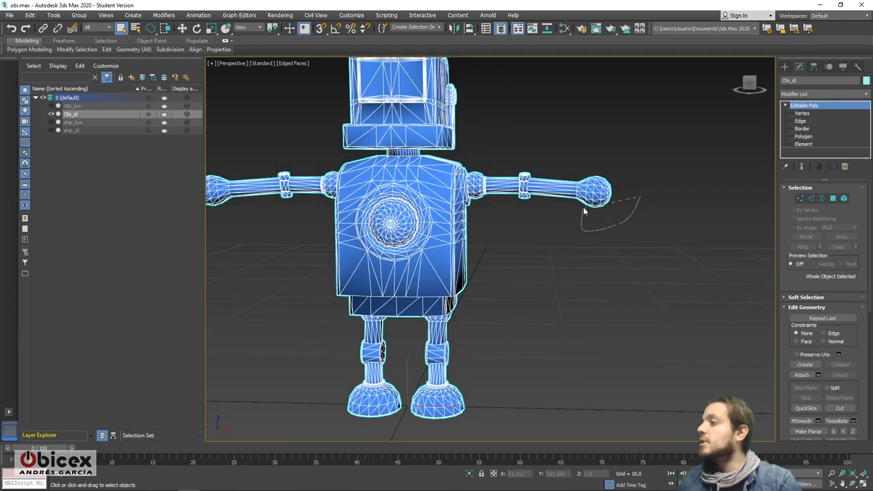
drag(619, 211, 607, 210)
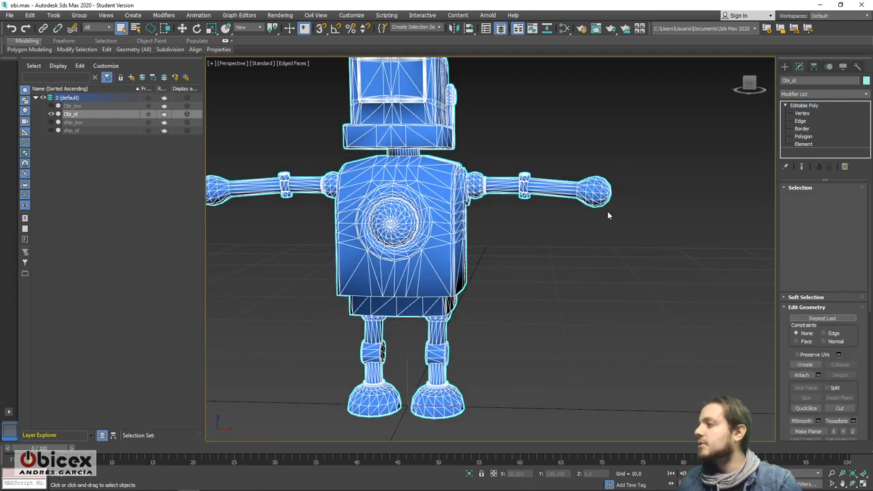
click(803, 136)
alt+middle_drag(633, 192, 632, 183)
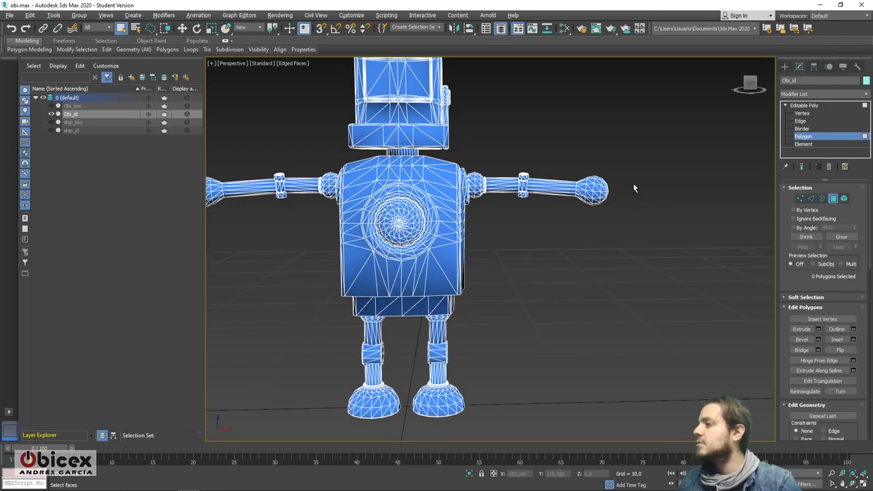
drag(579, 185, 581, 188)
middle_drag(595, 214, 727, 212)
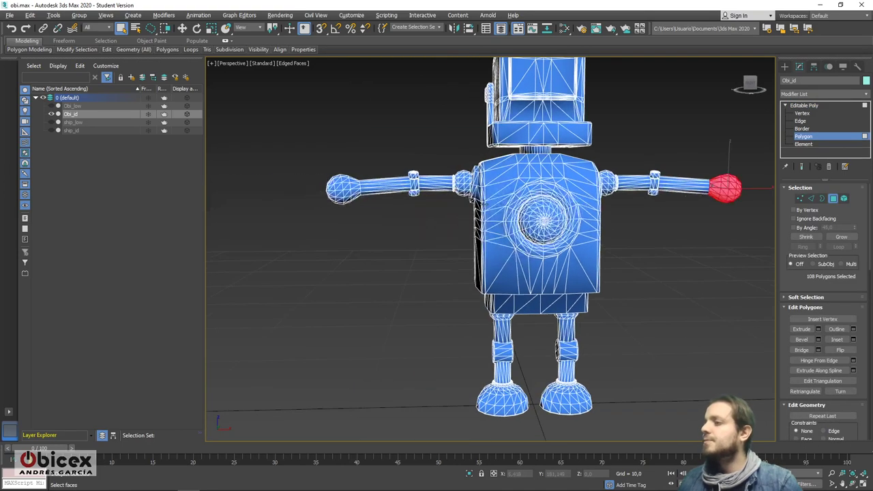
mouse_move(353, 224)
ctrl+mouse_down()
mouse_move(353, 191)
mouse_move(321, 167)
ctrl+mouse_up()
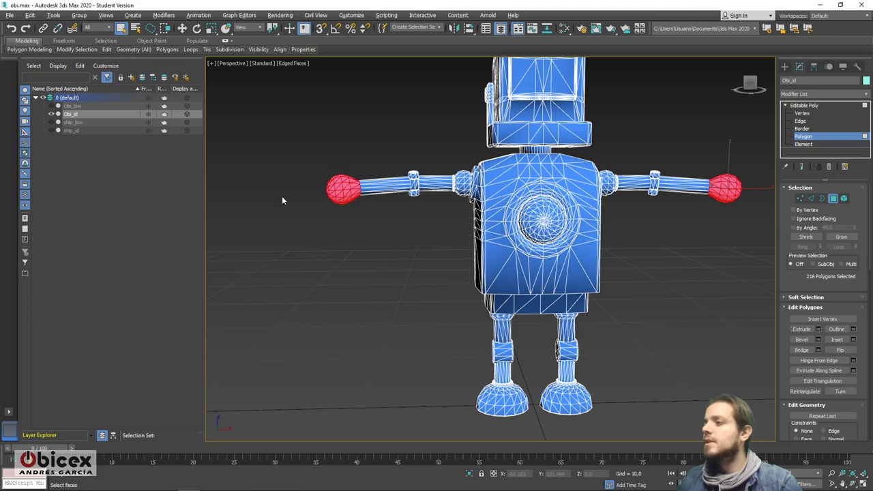
Step: Add all polygons of the robot's two dome-shaped feet to the hand selection, including the faces around the ankles
mouse_move(409, 314)
middle_down()
mouse_move(382, 234)
mouse_move(389, 259)
middle_up()
mouse_move(413, 370)
ctrl+mouse_down()
mouse_move(399, 330)
mouse_move(414, 323)
mouse_move(528, 320)
mouse_move(496, 355)
ctrl+mouse_up()
mouse_move(496, 355)
alt+middle_down()
mouse_move(438, 348)
mouse_move(444, 331)
alt+middle_up()
scroll(432, 367, up, 4)
mouse_move(417, 306)
mouse_down()
mouse_move(422, 244)
mouse_move(497, 247)
mouse_up()
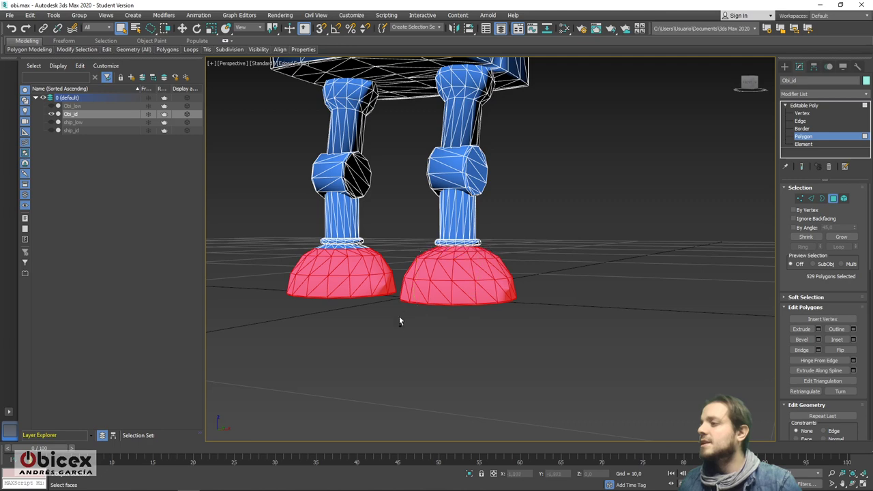
alt+middle_drag(400, 321, 501, 315)
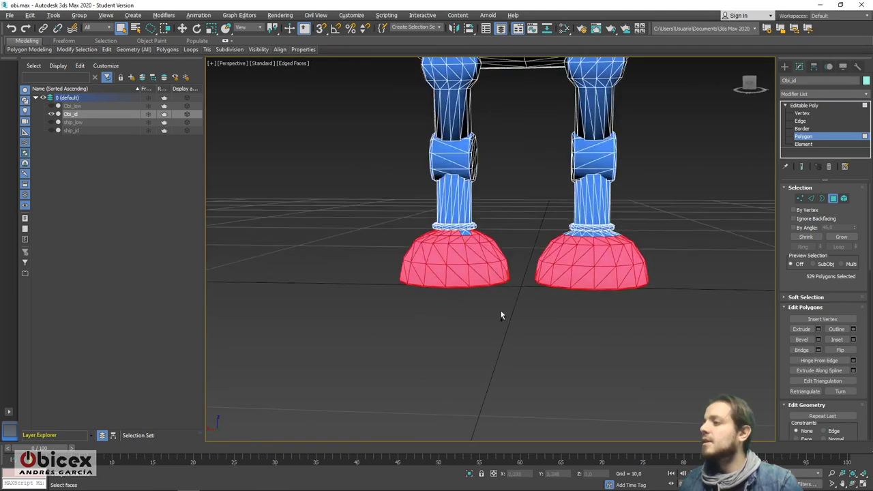
ctrl+drag(460, 237, 480, 246)
alt+middle_drag(539, 334, 580, 339)
mouse_move(581, 334)
ctrl+mouse_down()
mouse_move(545, 253)
mouse_move(557, 233)
mouse_move(661, 247)
ctrl+mouse_up()
mouse_move(662, 247)
alt+middle_down()
mouse_move(505, 282)
mouse_move(554, 292)
alt+middle_up()
mouse_move(488, 282)
alt+middle_down()
mouse_move(553, 294)
mouse_move(482, 280)
alt+middle_up()
Step: Set the material ID of the selected hands and feet to 2 and clear the selection
scroll(482, 280, down, 5)
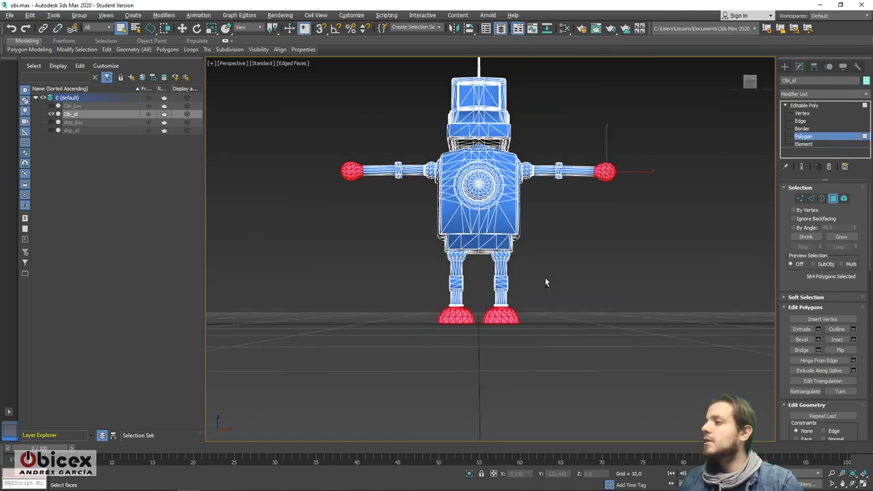
alt+middle_drag(545, 279, 571, 254)
scroll(518, 306, up, 3)
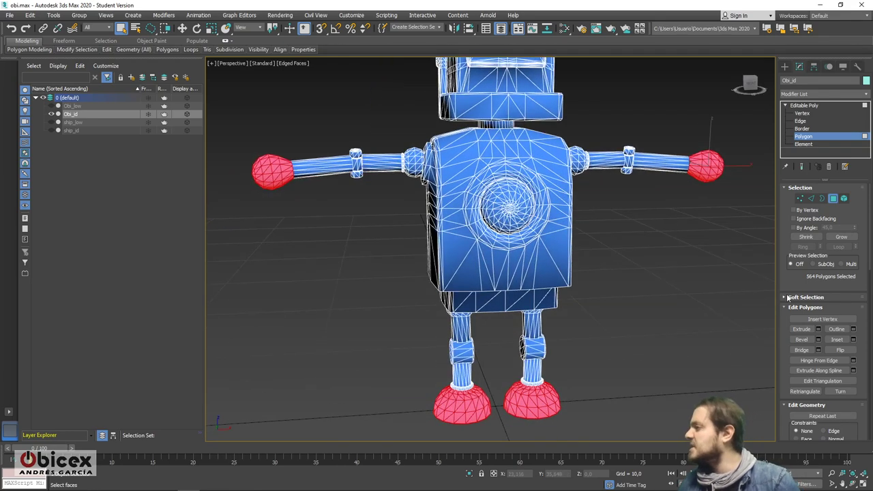
drag(870, 264, 867, 370)
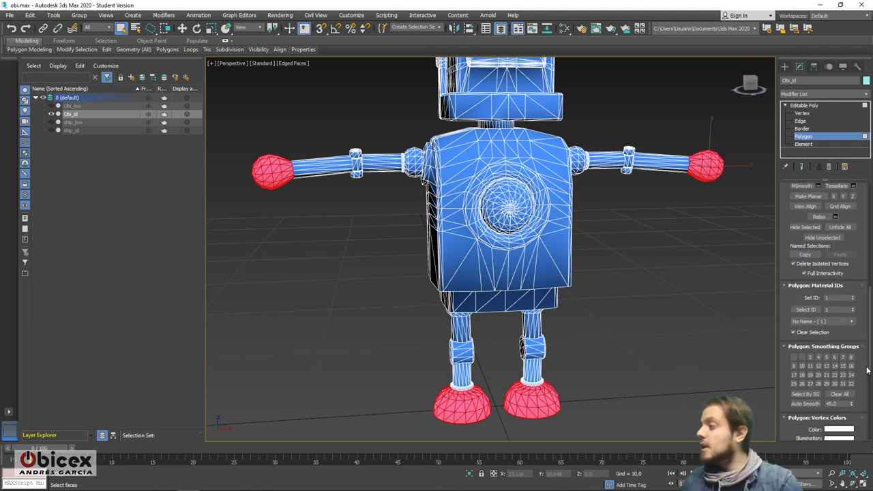
double_click(833, 298)
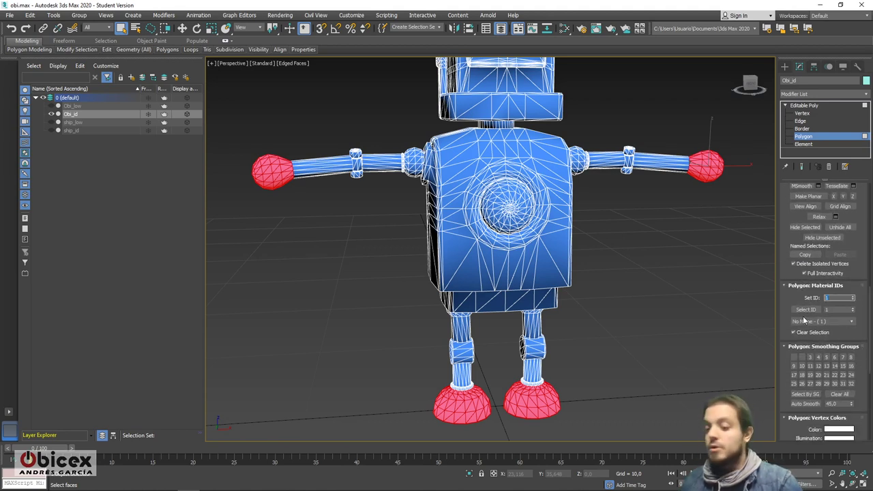
click(655, 271)
alt+middle_drag(592, 277, 589, 238)
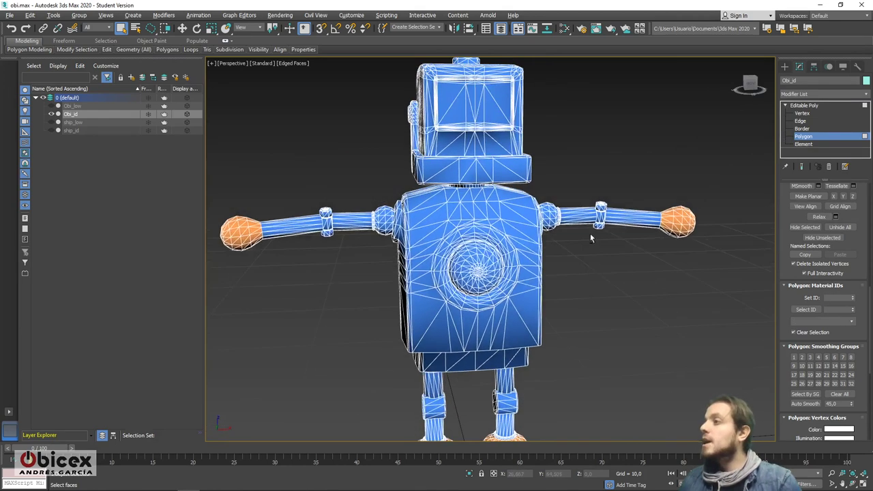
Step: Select a polygon at the center of the robot's chest dial and grow the selection outward across the inner disc
scroll(463, 259, up, 2)
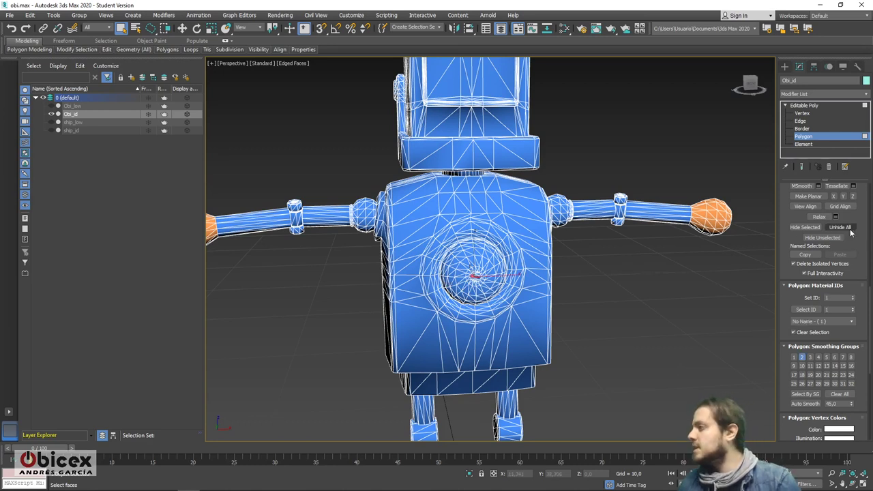
scroll(870, 293, up, 5)
drag(870, 287, 870, 211)
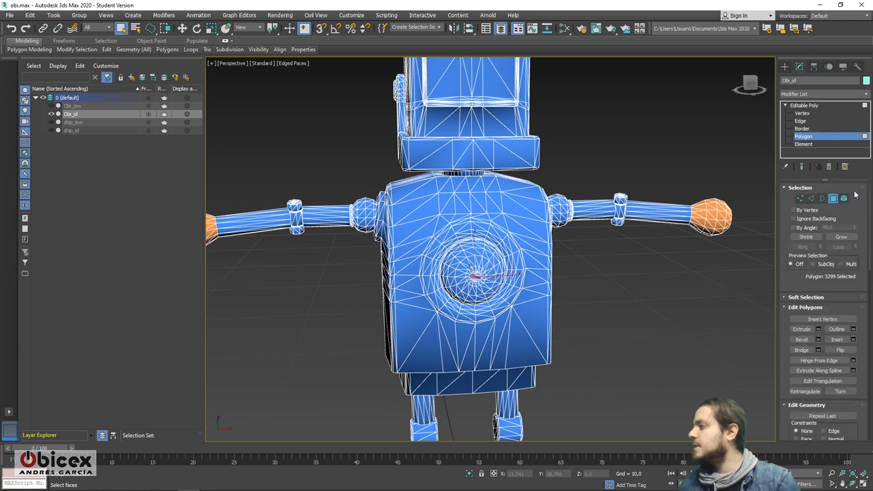
click(842, 237)
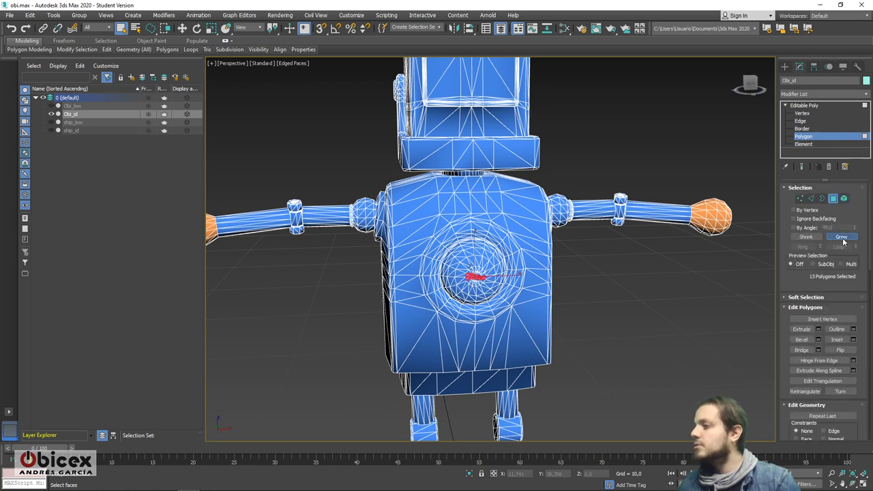
click(842, 237)
click(842, 237)
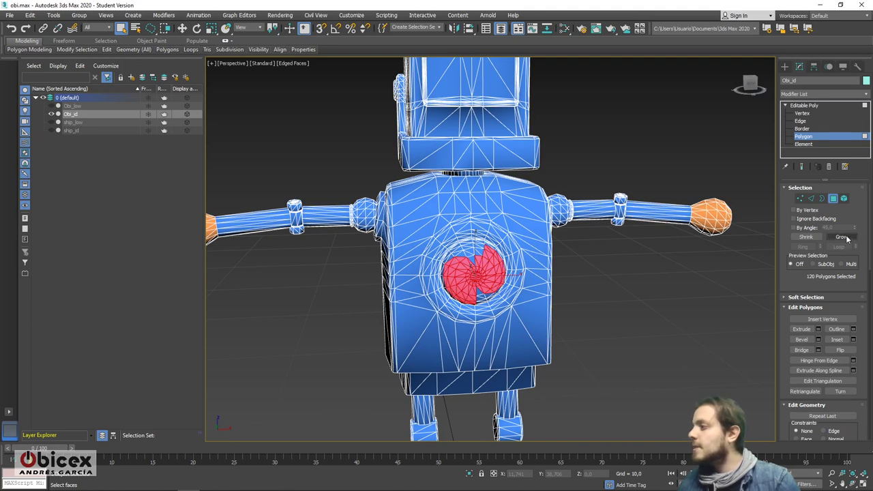
click(845, 238)
Step: Enable Ignore Backfacing and add the missing edge polygons to complete the chest dial's inner disc selection
scroll(501, 276, up, 4)
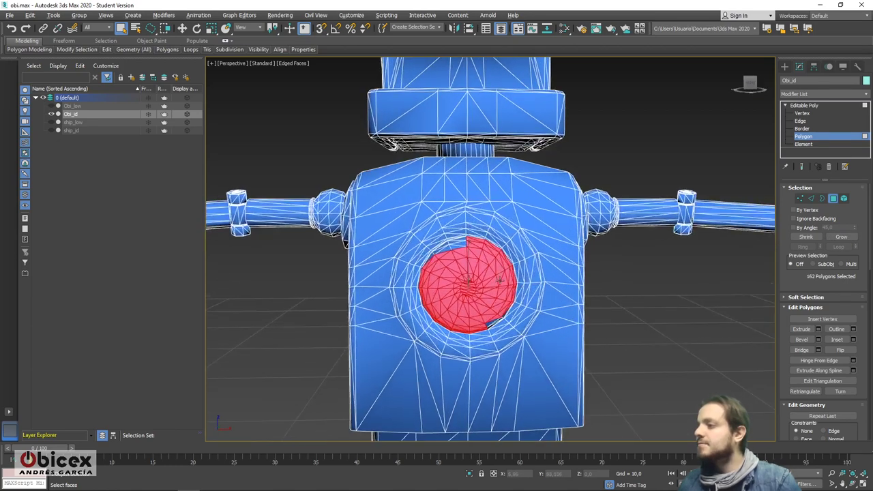
alt+middle_drag(499, 280, 469, 260)
click(807, 220)
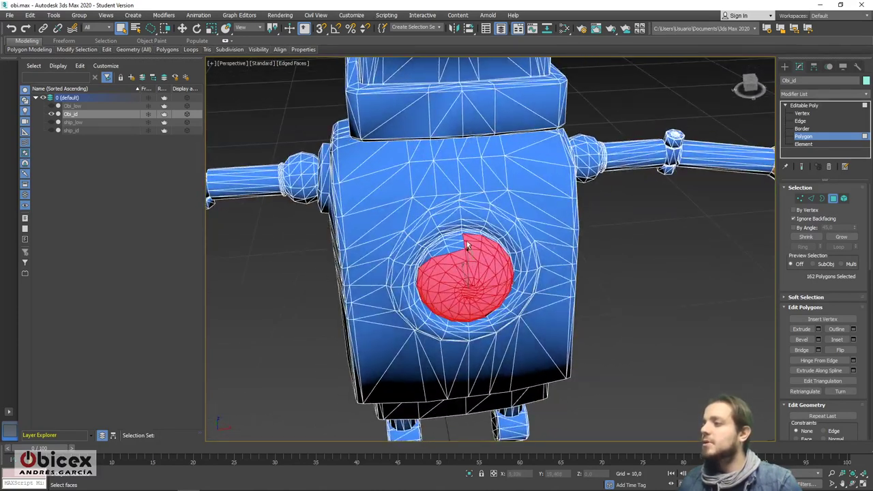
mouse_move(467, 245)
ctrl+mouse_down()
mouse_move(429, 264)
mouse_move(468, 266)
ctrl+mouse_up()
alt+middle_drag(468, 266, 467, 310)
mouse_move(482, 334)
ctrl+mouse_down()
mouse_move(505, 319)
mouse_move(503, 304)
ctrl+mouse_up()
alt+middle_drag(503, 304, 605, 291)
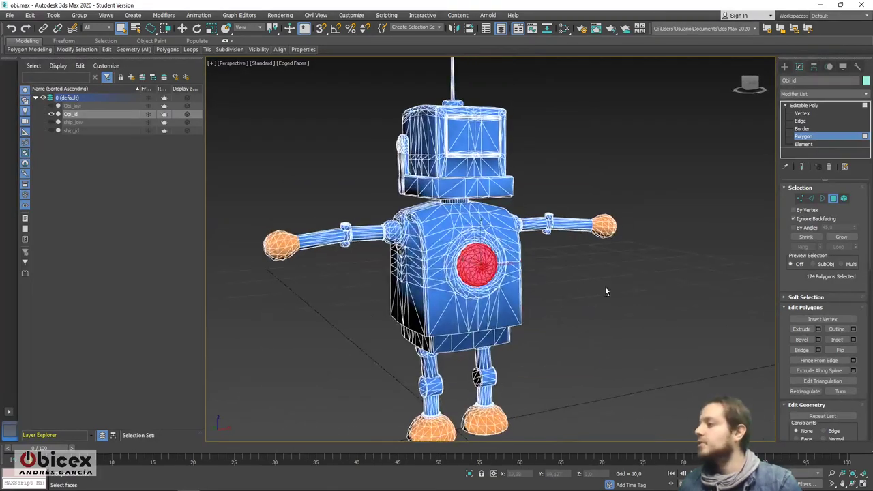
Step: Grow the chest dial selection once more, set its material ID to 3 and clear the selection
click(841, 236)
alt+middle_drag(621, 274, 603, 294)
scroll(567, 273, up, 5)
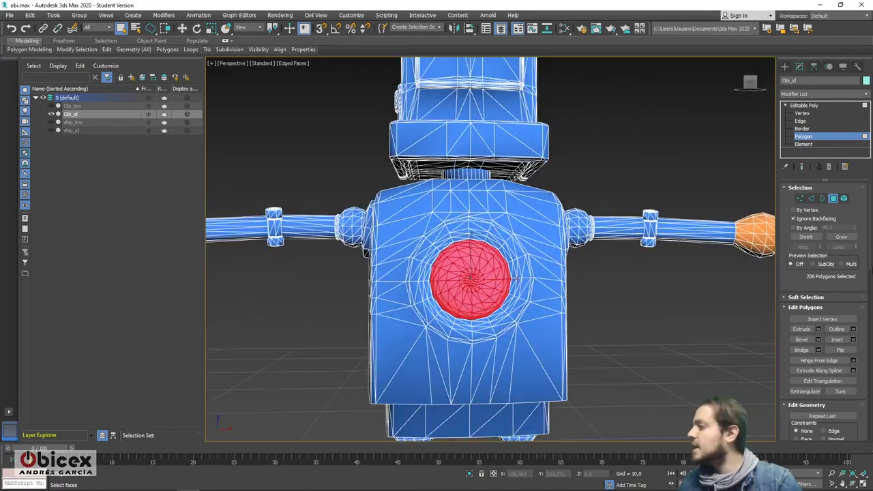
drag(870, 266, 869, 368)
click(838, 301)
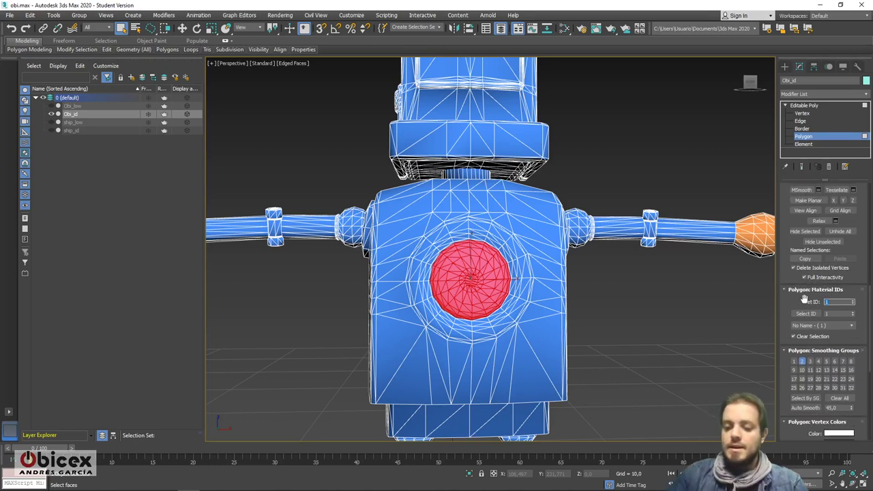
text(3)
key(Return)
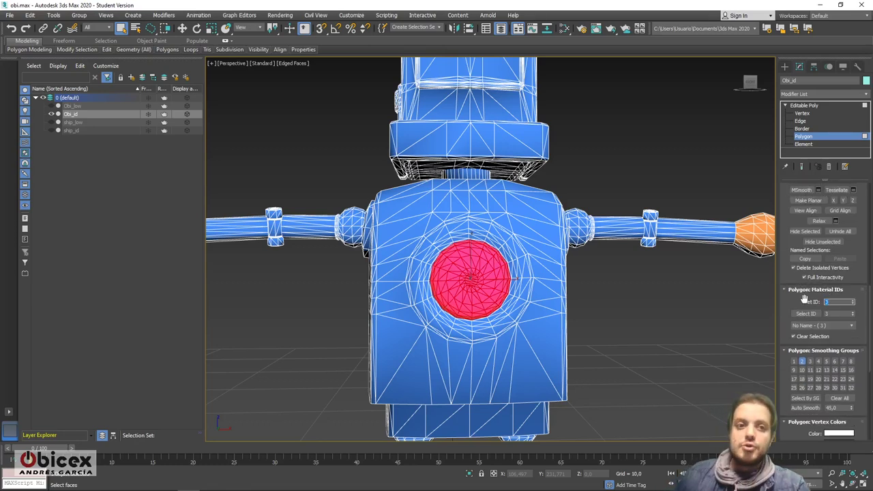
click(648, 274)
Step: Select the central polygons of the robot's face screen and grow the selection across the whole screen
alt+middle_drag(648, 275, 467, 160)
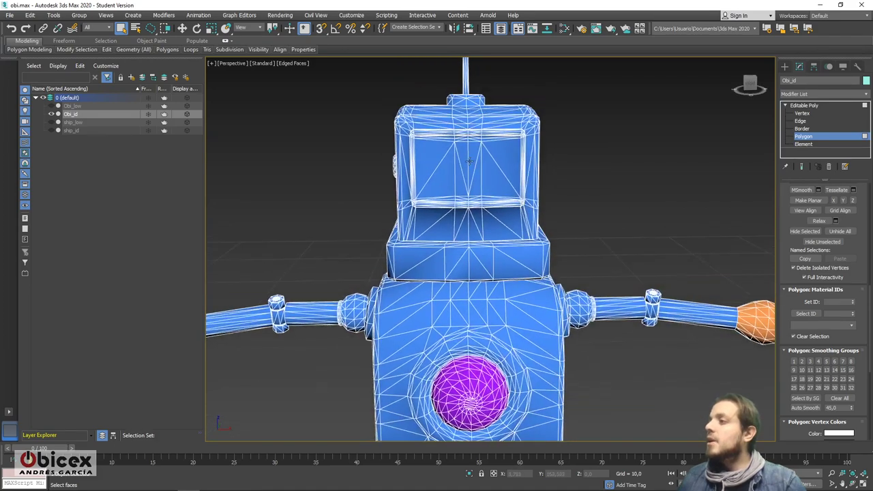
click(467, 160)
mouse_move(459, 164)
alt+middle_down()
mouse_move(433, 160)
mouse_move(458, 155)
alt+middle_up()
ctrl+click(455, 167)
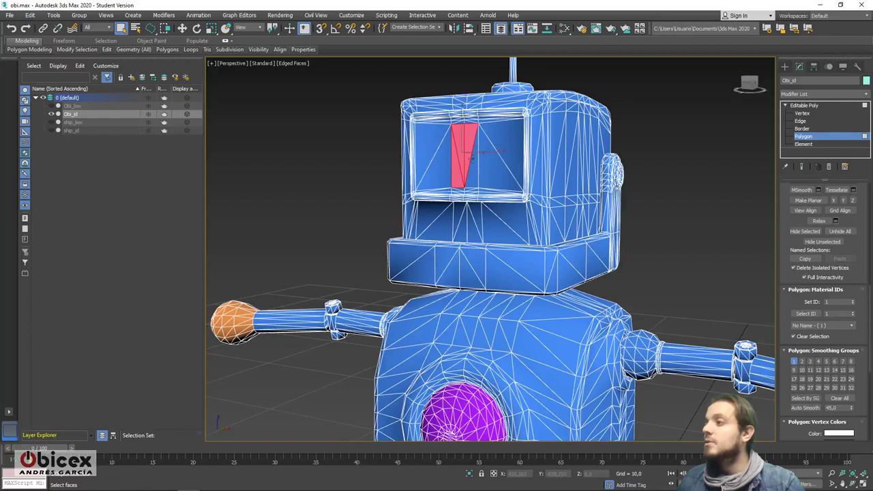
ctrl+click(474, 157)
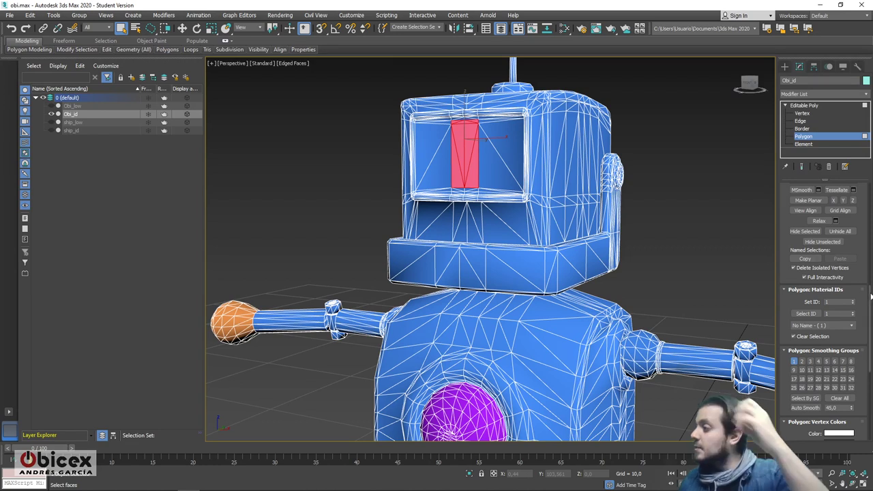
scroll(866, 270, up, 10)
click(838, 237)
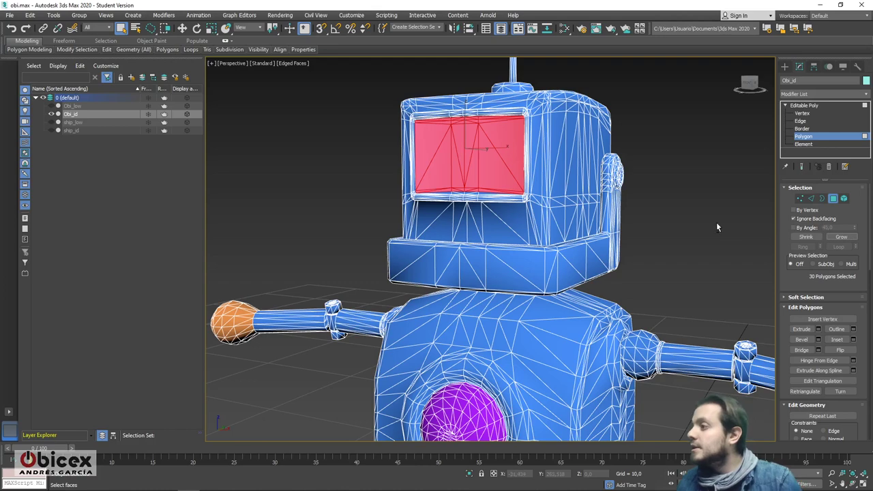
Step: Add the missing thin polygons along the face screen's lower edge to the selection
alt+middle_drag(716, 221, 577, 194)
scroll(577, 194, up, 5)
middle_drag(566, 251, 575, 315)
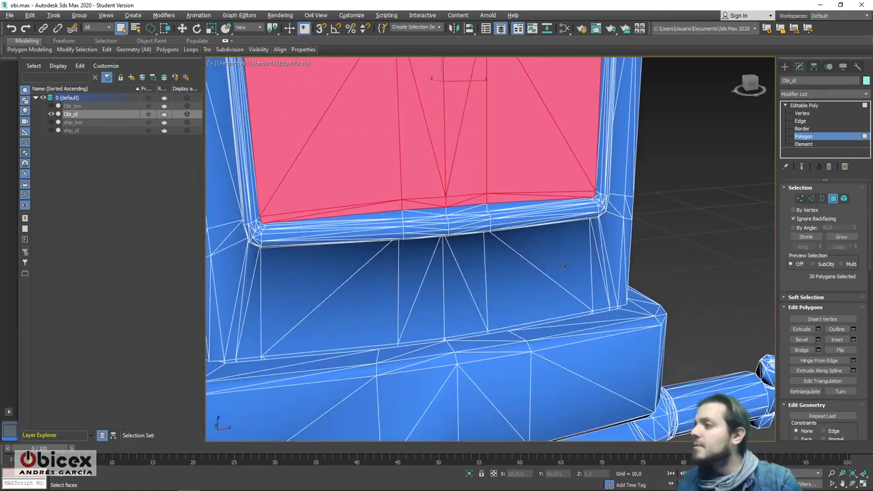
ctrl+click(399, 217)
ctrl+click(422, 213)
ctrl+click(465, 210)
ctrl+click(467, 211)
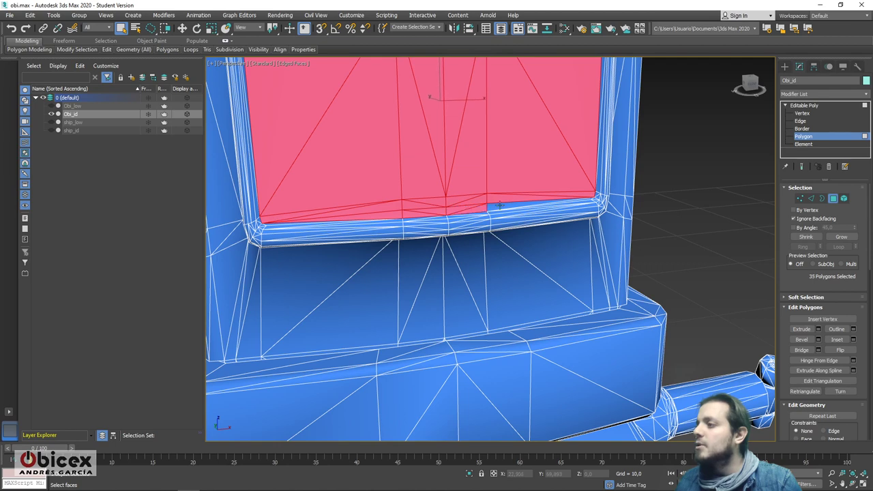
ctrl+click(498, 205)
middle_drag(464, 157, 411, 193)
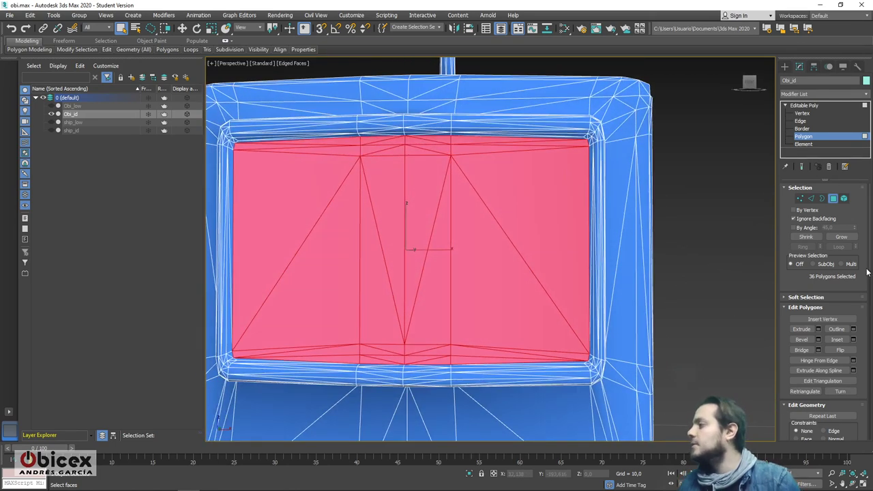
Step: Set the material ID of the selected face screen polygons to 3 and clear the selection
drag(868, 274, 867, 393)
scroll(867, 393, up, 3)
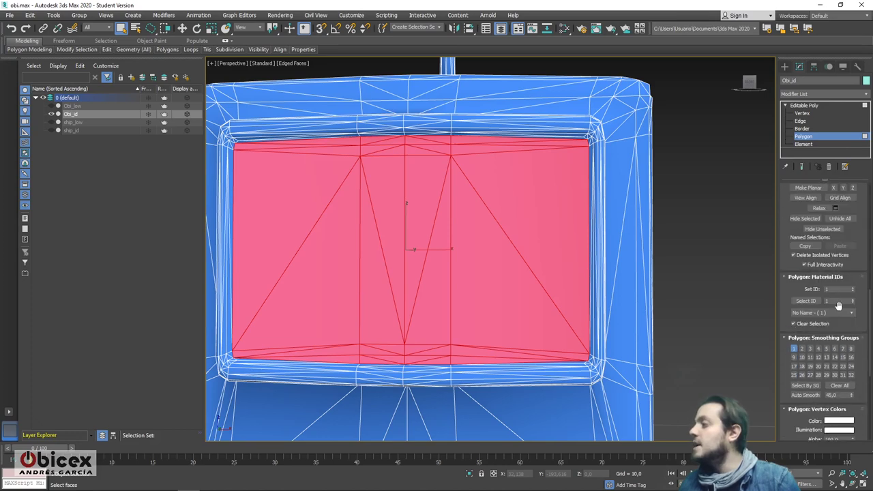
click(837, 289)
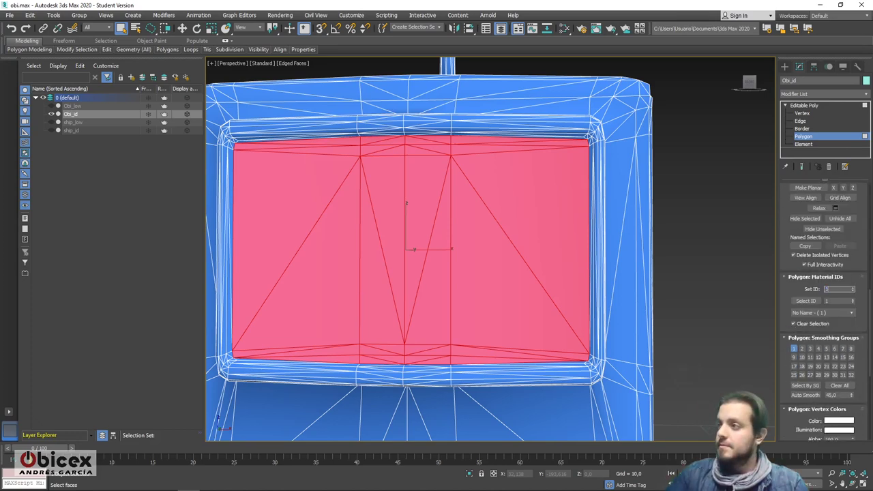
text(3)
key(Return)
scroll(608, 243, down, 5)
click(608, 243)
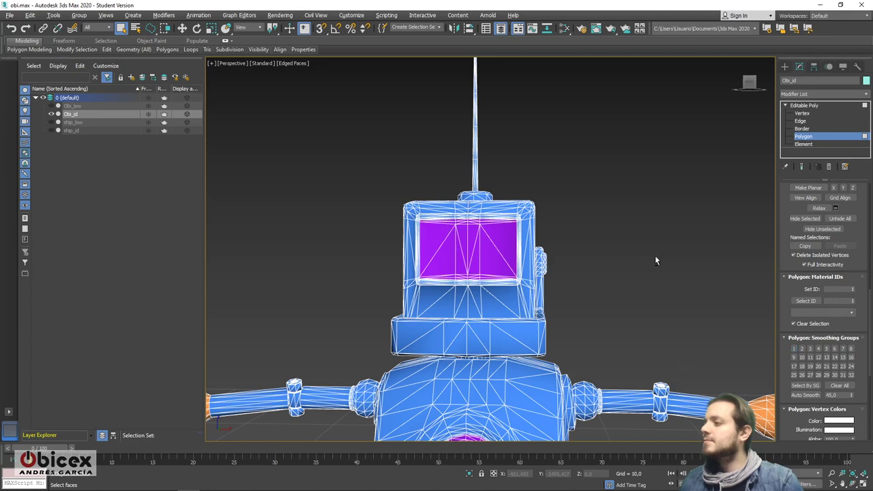
Step: Leave polygon editing on Obi_id and unhide ship_id to review the color-coded IDs of both models together
scroll(655, 258, down, 5)
alt+middle_drag(654, 258, 622, 227)
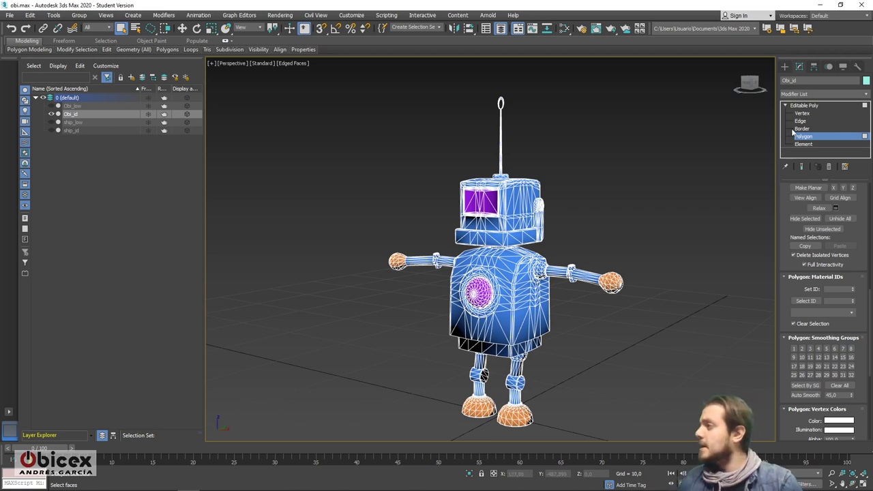
click(812, 108)
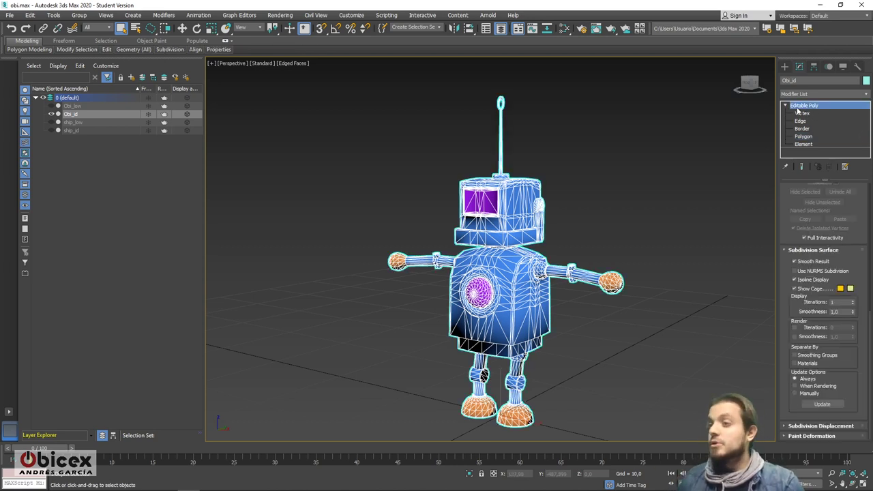
click(51, 130)
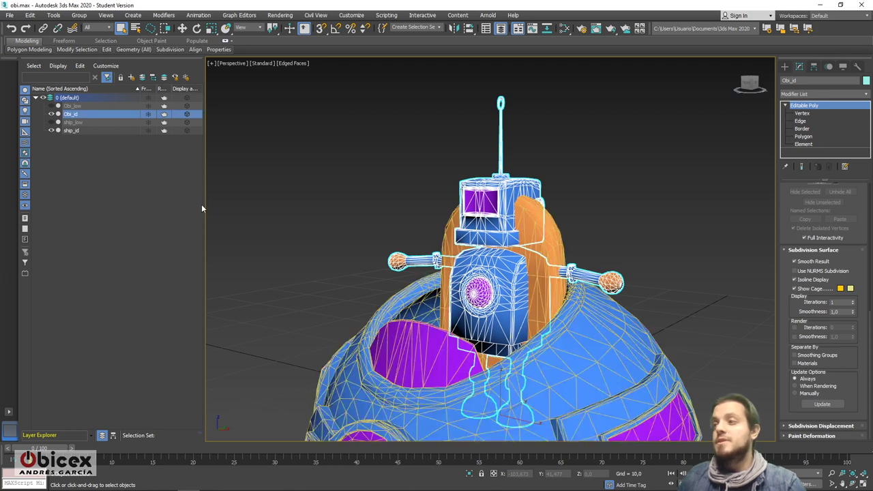
scroll(328, 250, down, 5)
alt+middle_drag(328, 249, 307, 242)
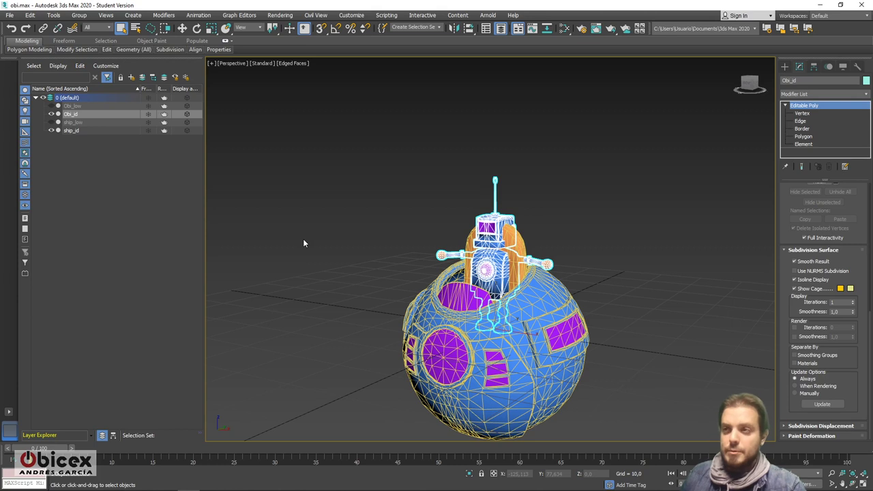
Step: Hide ship_id and Obi_id and unhide ship_low and Obi_low
click(51, 131)
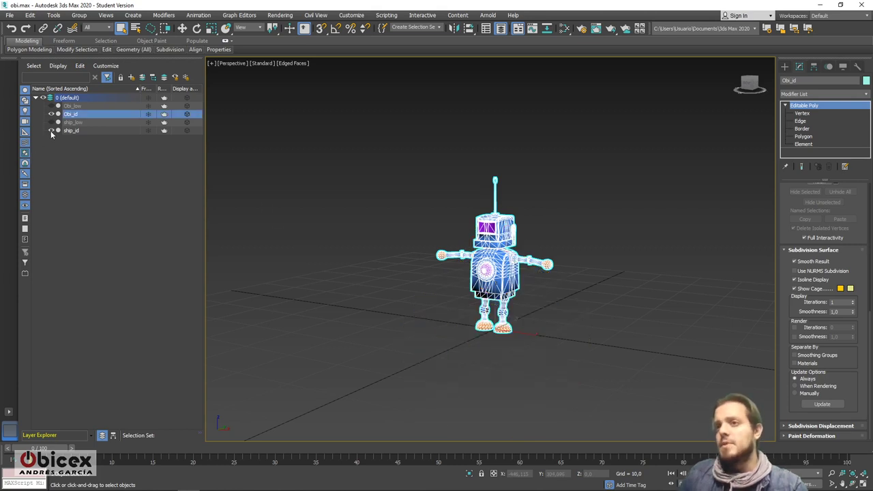
click(50, 114)
click(51, 122)
click(50, 105)
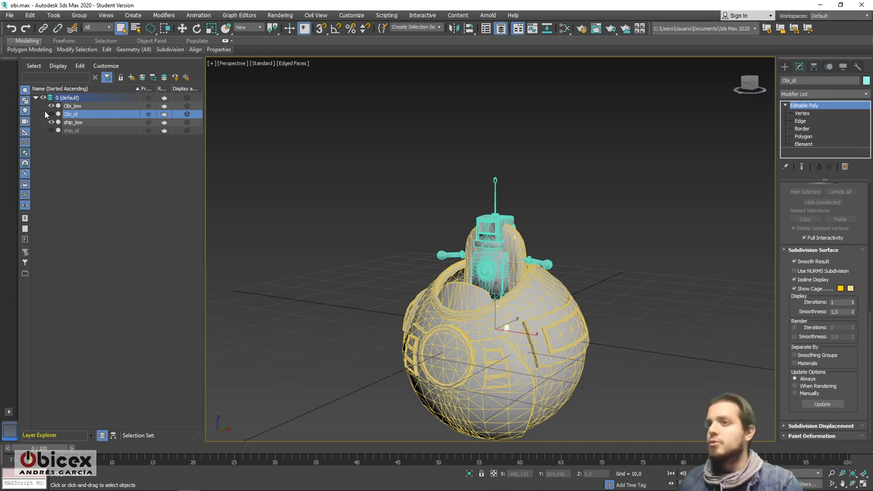
Step: Select Obi_low and ship_low together
click(74, 106)
click(74, 122)
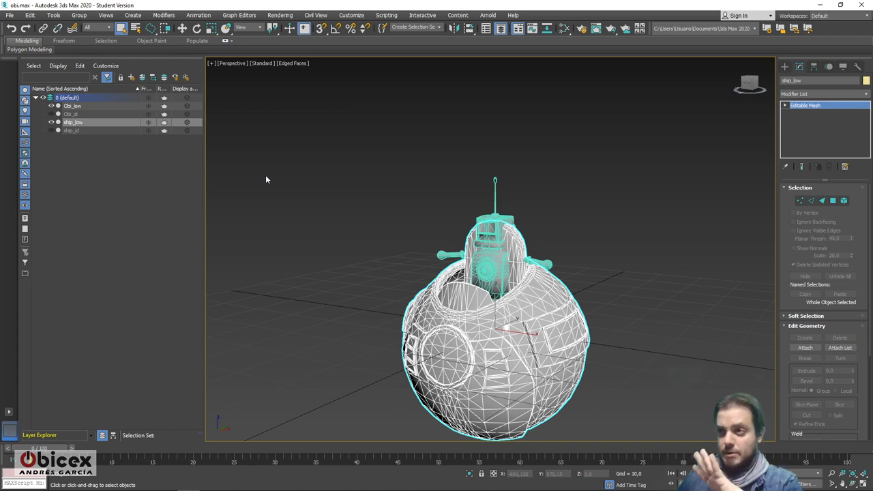
click(343, 240)
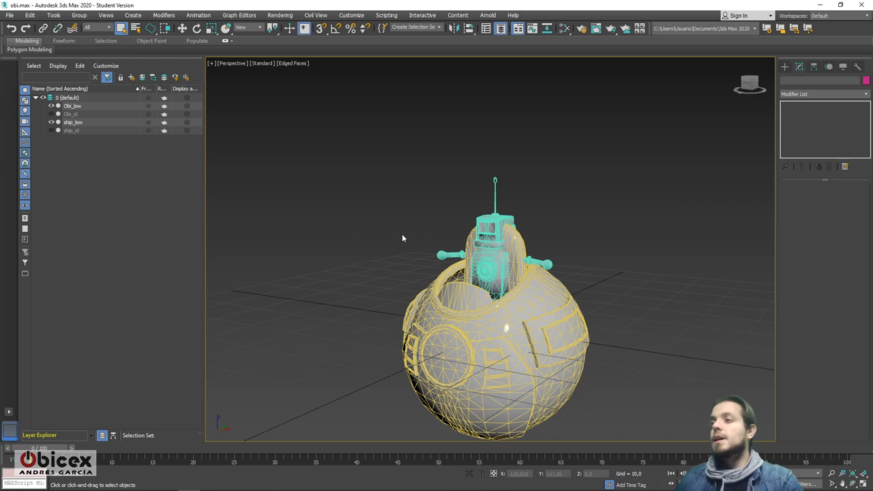
click(518, 237)
ctrl+click(512, 240)
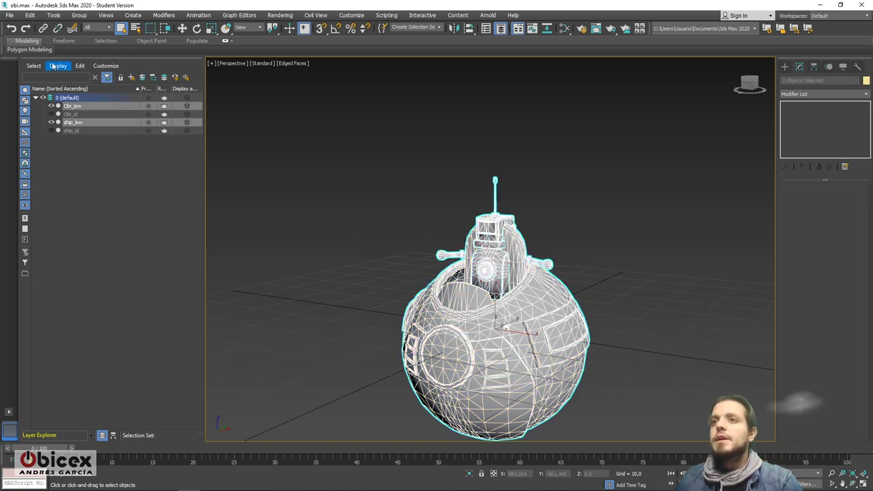
Step: Start an FBX export of the selected low copies to the desktop with the file name obi_low
click(10, 14)
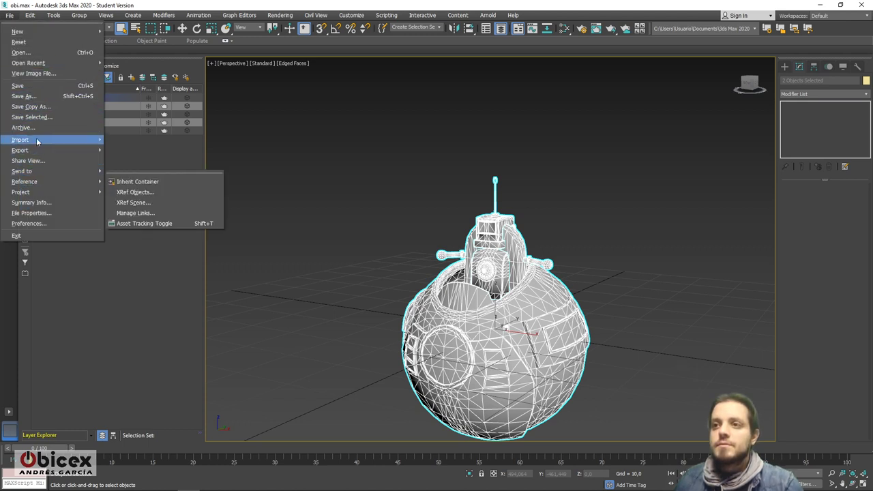
mouse_move(45, 153)
click(143, 161)
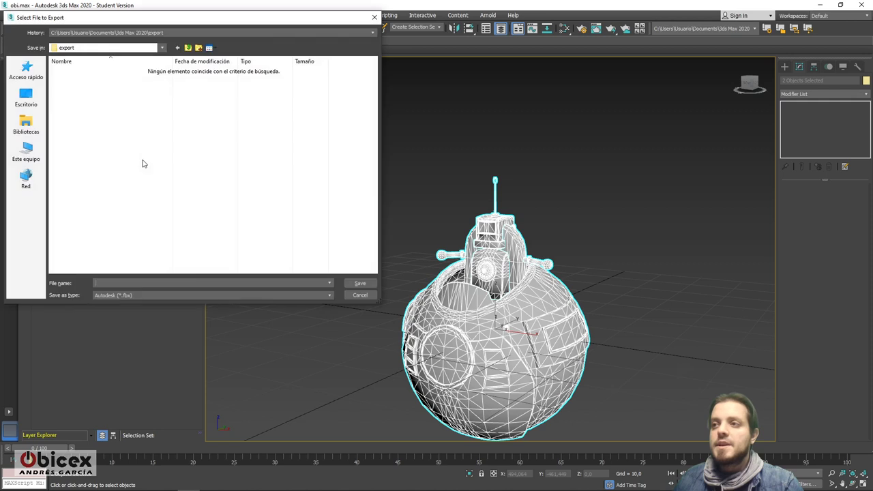
click(30, 102)
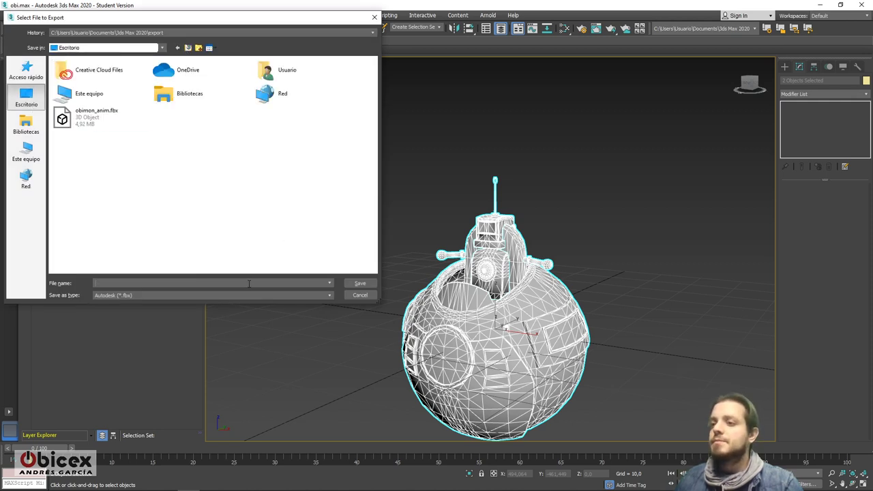
text(obi)
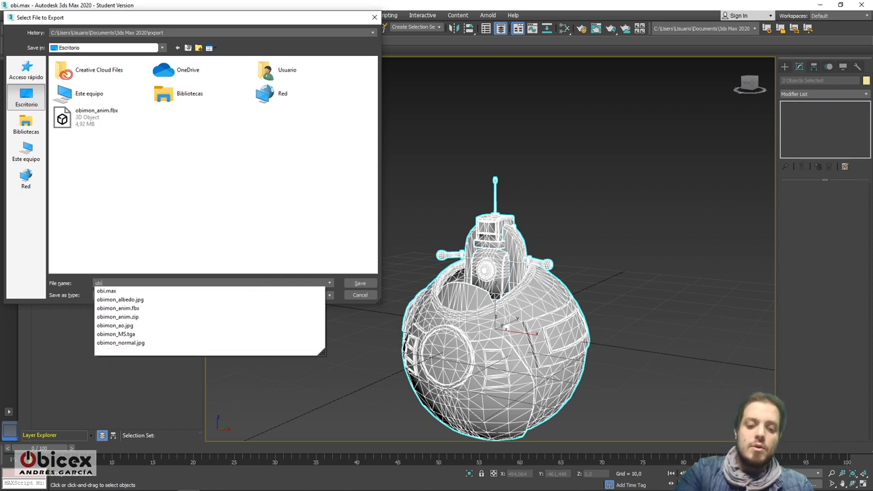
text(_low)
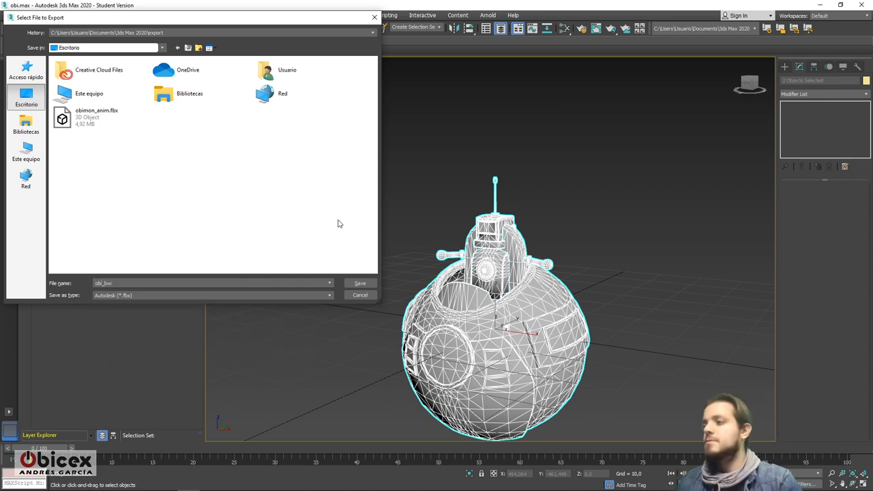
click(360, 282)
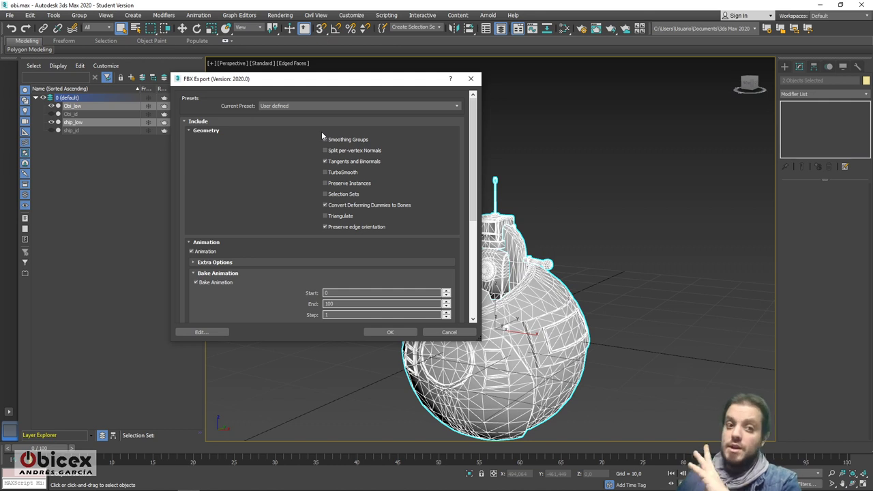
Step: Turn off Animation and Convert Deforming Dummies to Bones, run the FBX export and dismiss the material warning
click(192, 251)
click(327, 207)
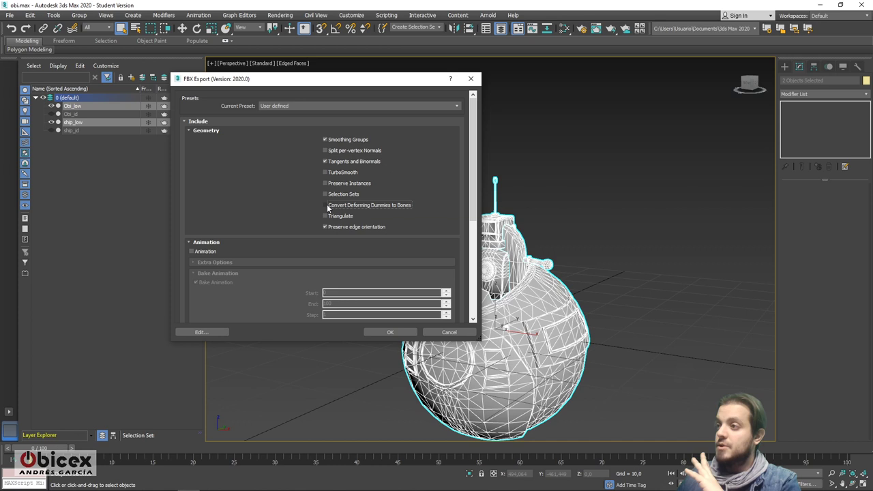
click(229, 241)
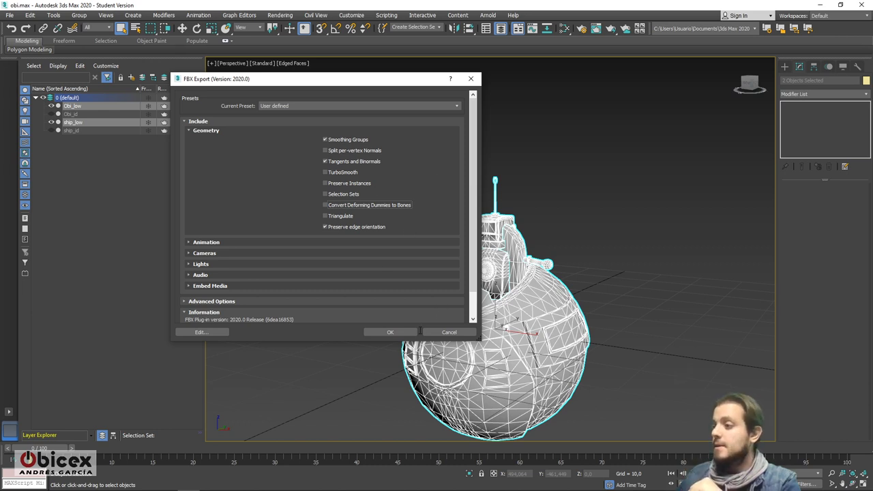
click(405, 336)
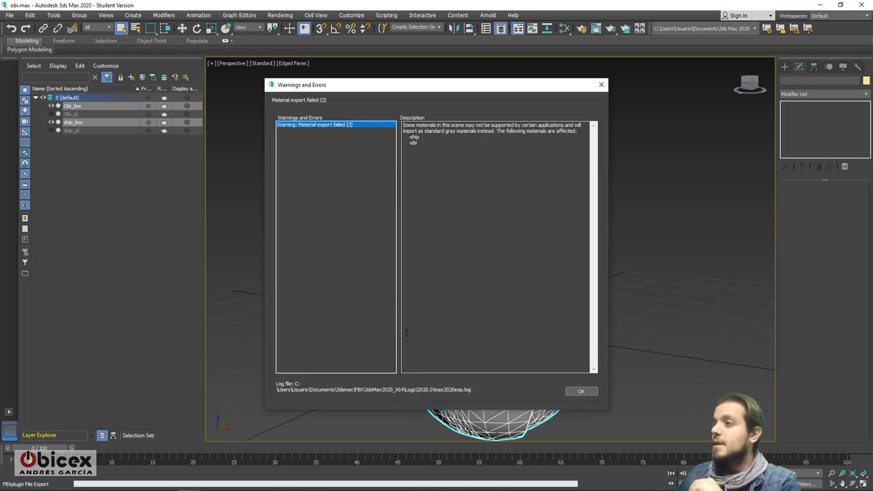
click(579, 393)
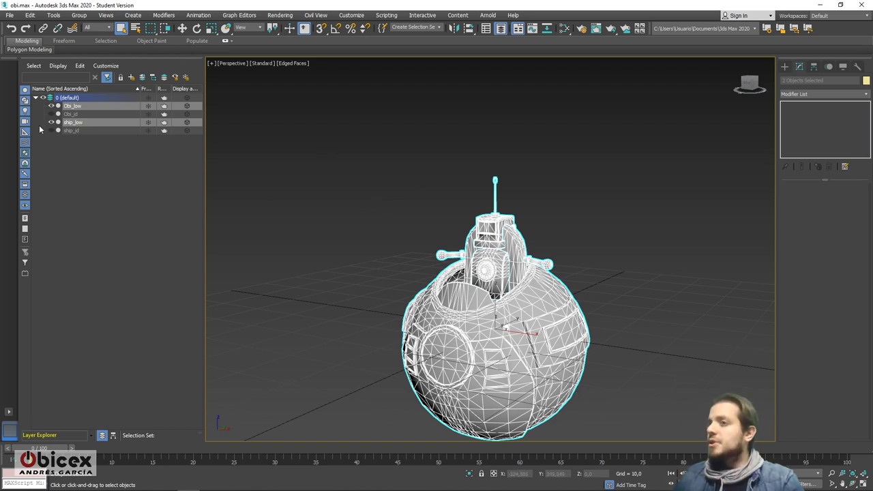
Step: Hide the low copies, unhide Obi_id and ship_id, and select both id copies
click(51, 122)
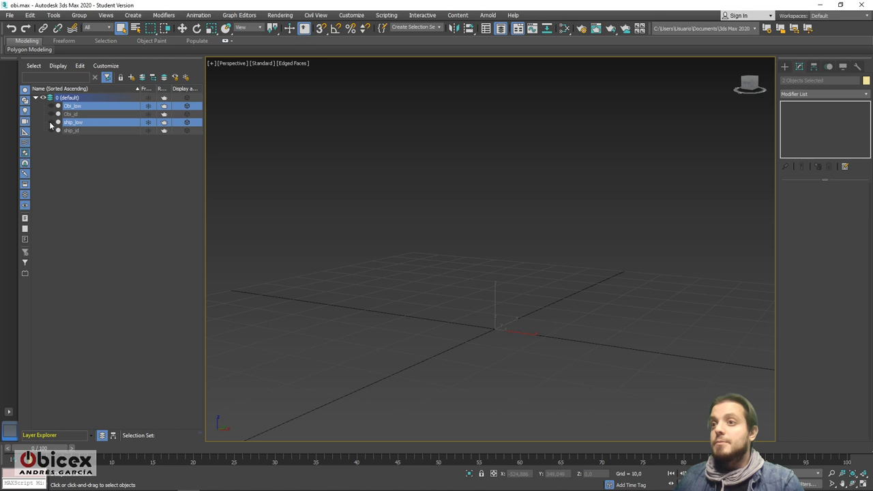
click(50, 114)
click(51, 131)
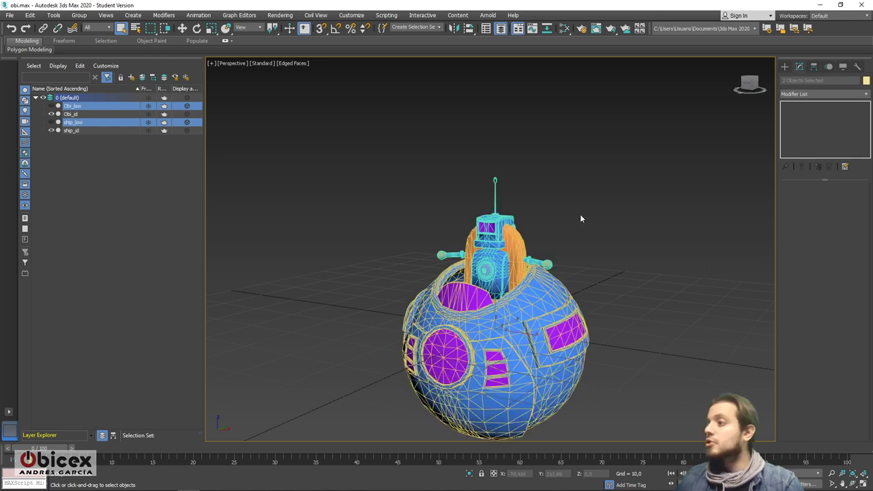
click(622, 210)
drag(596, 219, 403, 402)
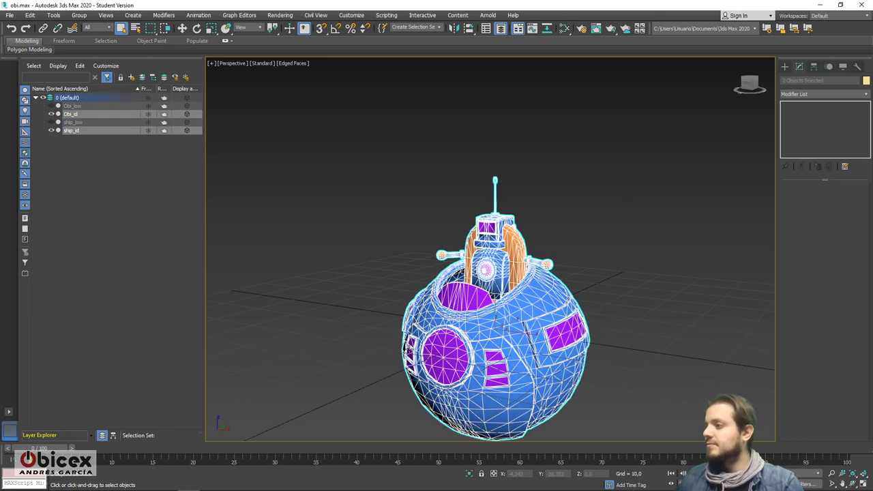
Step: Export the selected id copies to the desktop as an FBX file named obi_id
click(8, 15)
mouse_move(41, 150)
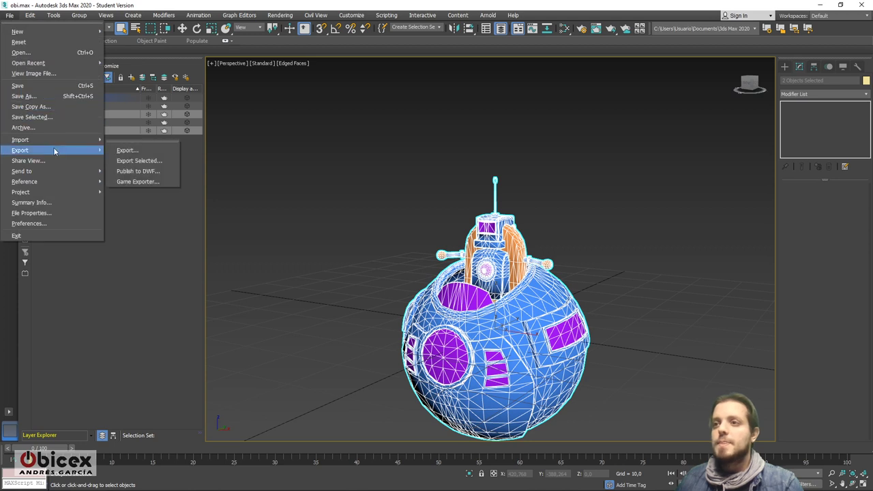
click(140, 161)
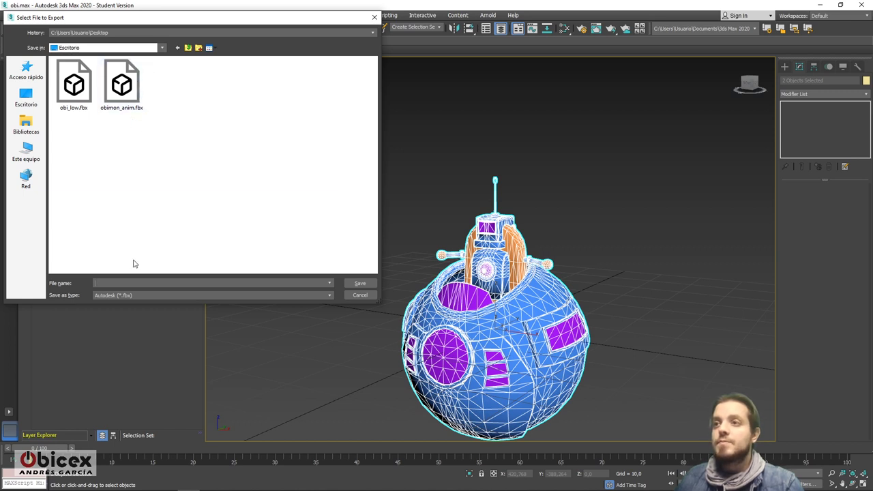
click(114, 283)
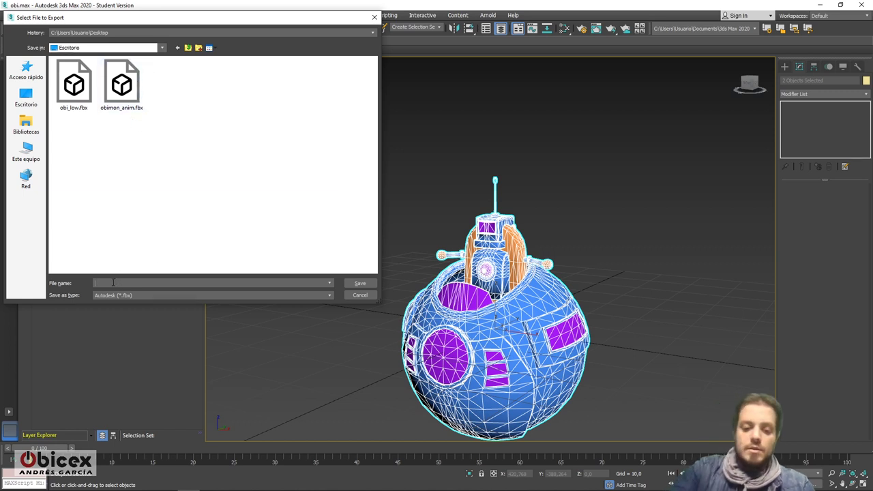
text(obi_)
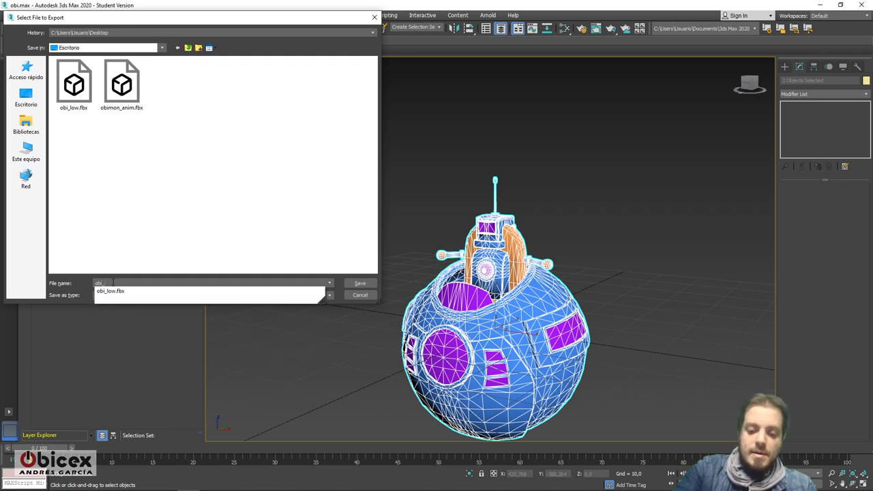
text(id)
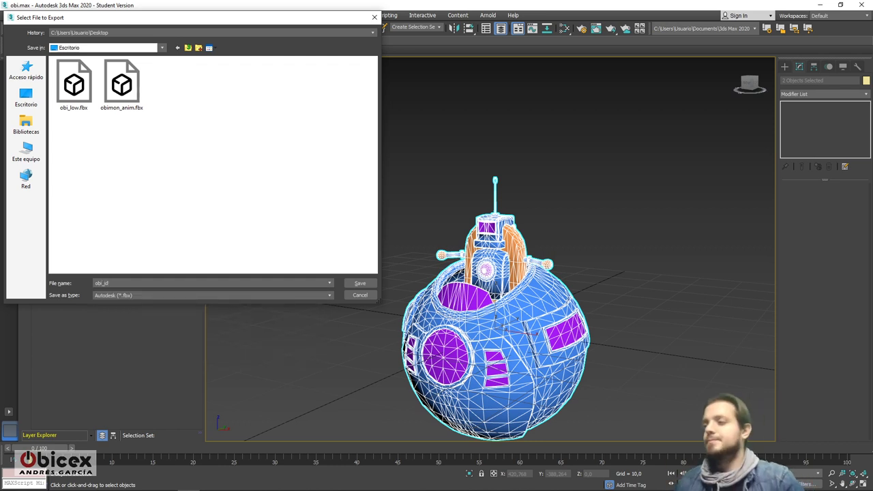
click(359, 283)
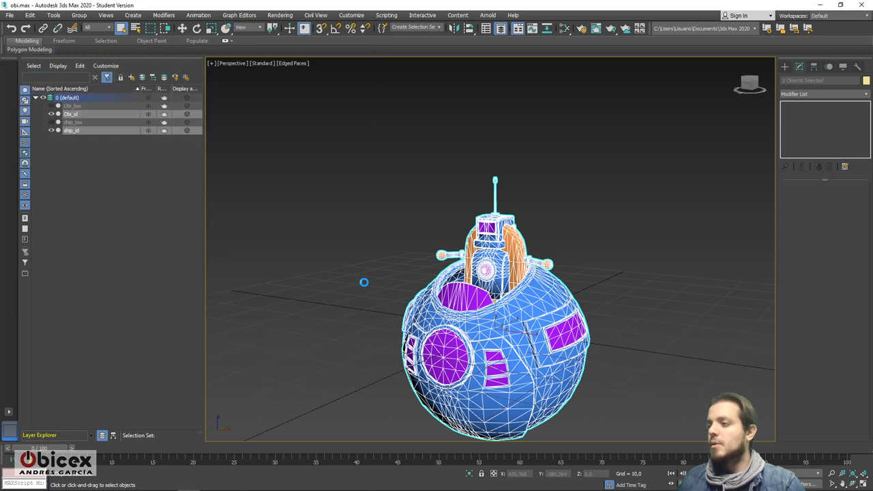
click(390, 332)
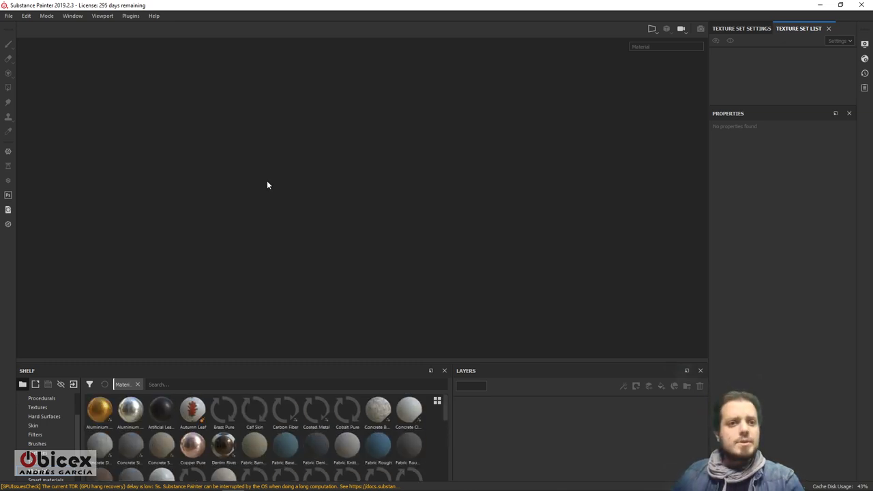
click(9, 16)
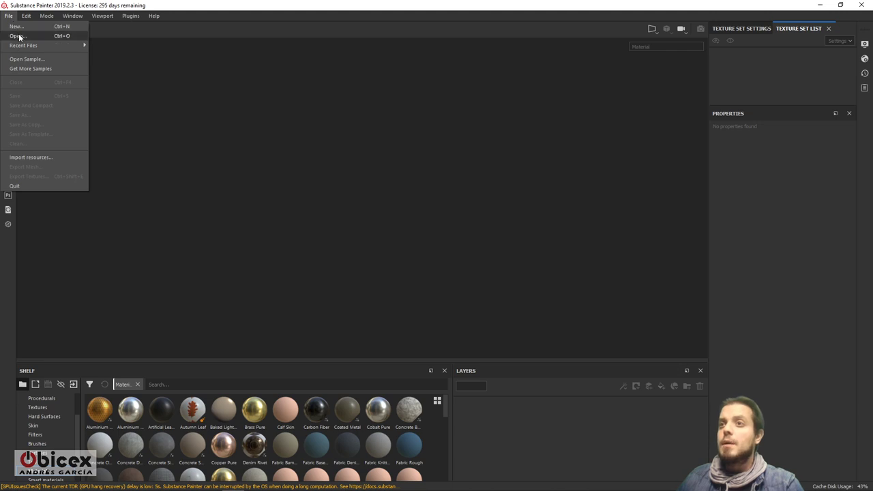
click(17, 35)
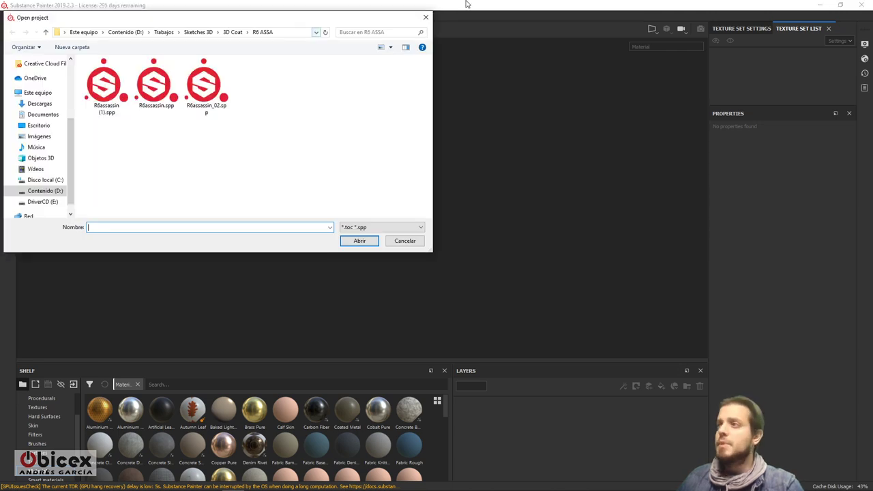
click(425, 17)
Step: Start a new Substance Painter project and load obi_low.fbx from the desktop as its mesh
click(9, 16)
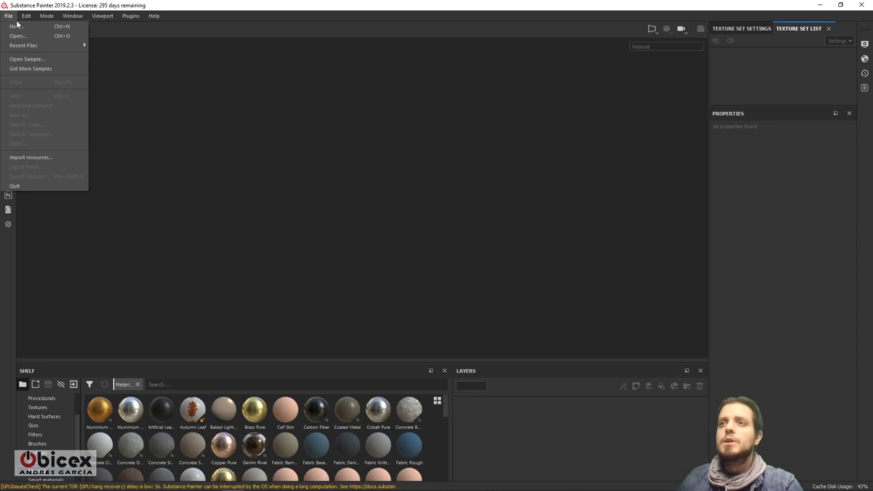
click(19, 25)
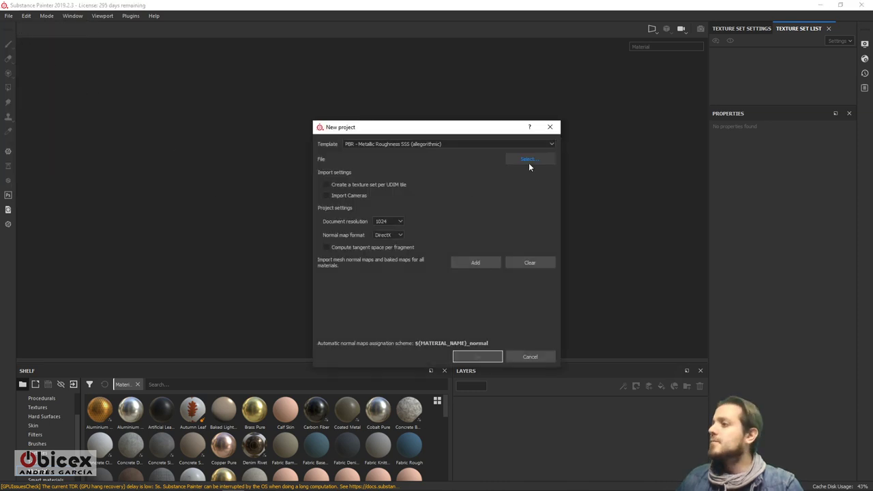
click(529, 163)
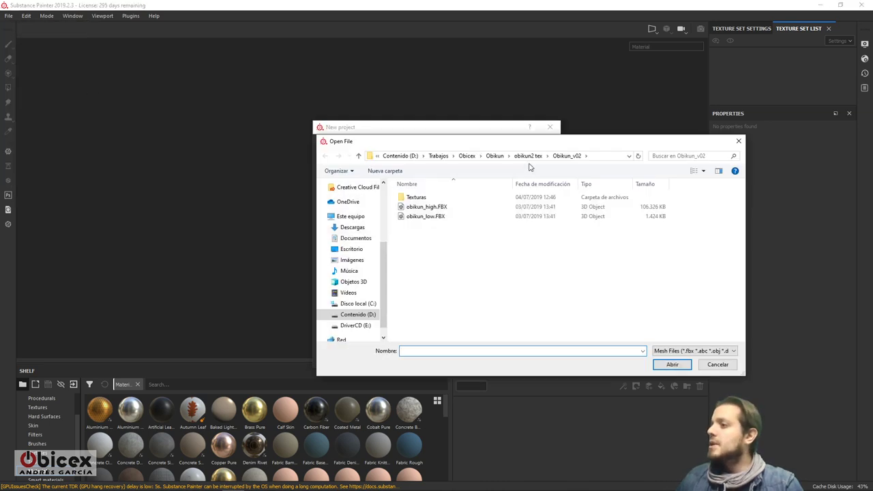
click(360, 249)
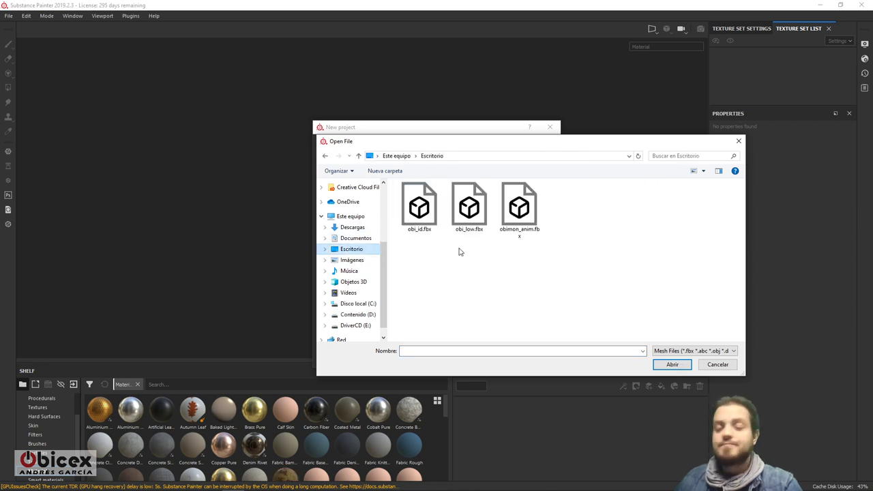
click(469, 219)
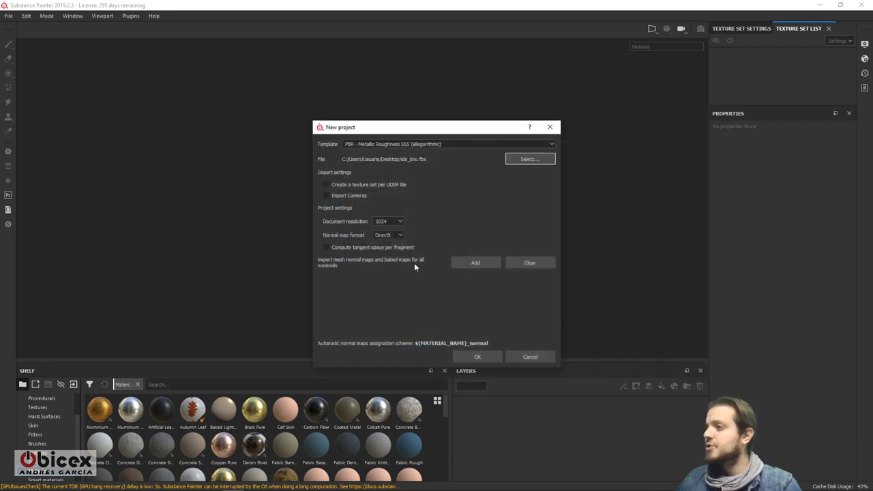
Step: Set the new project's normal map format to OpenGL and its document resolution to 2048
click(385, 236)
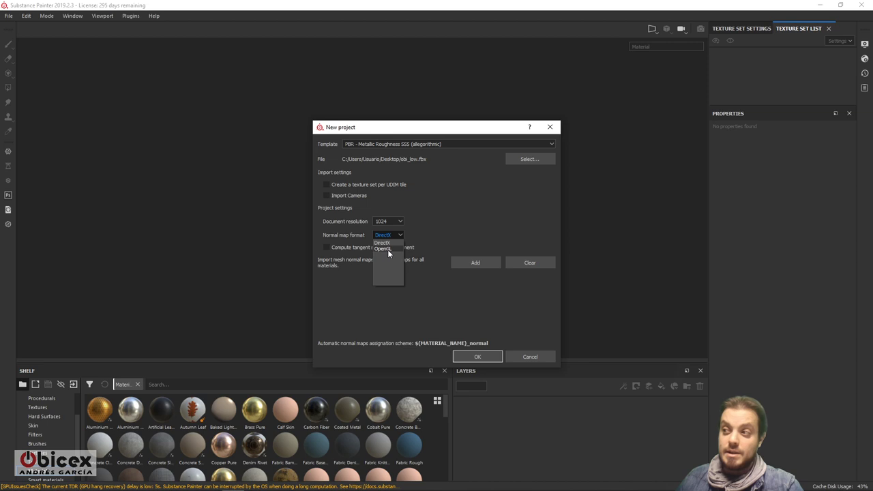
click(388, 250)
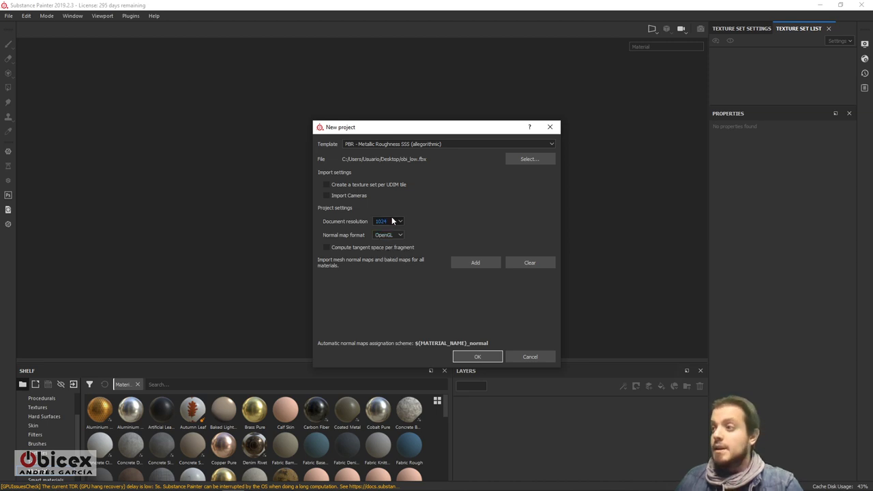
click(392, 221)
click(389, 253)
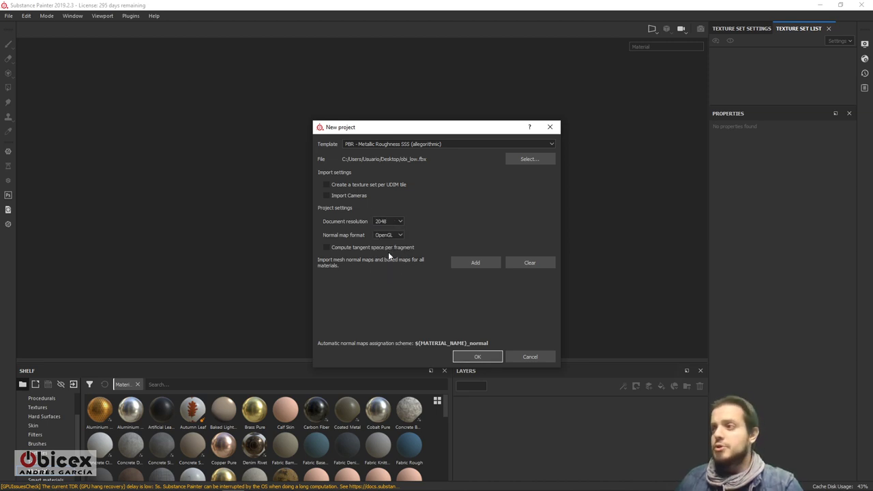
Step: Create the project with the PBR - Metallic Roughness Alpha-blend template, OpenGL normal map format and 2048 document resolution
click(409, 146)
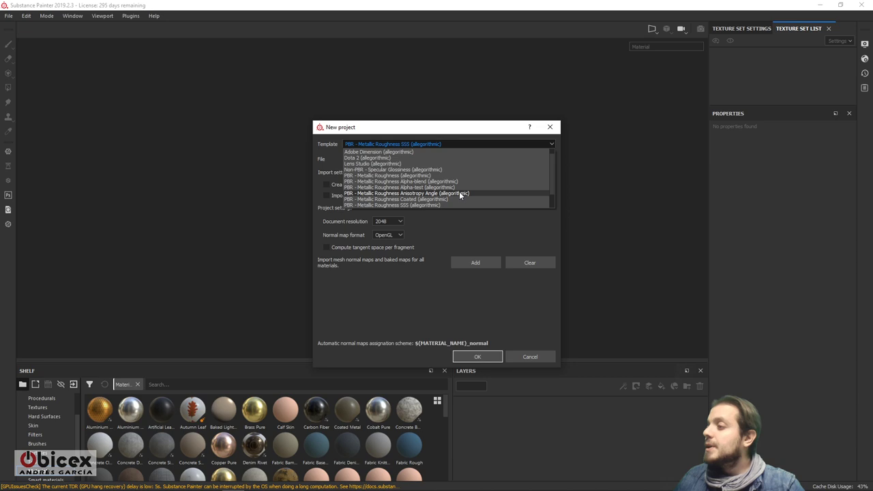
scroll(459, 193, down, 1)
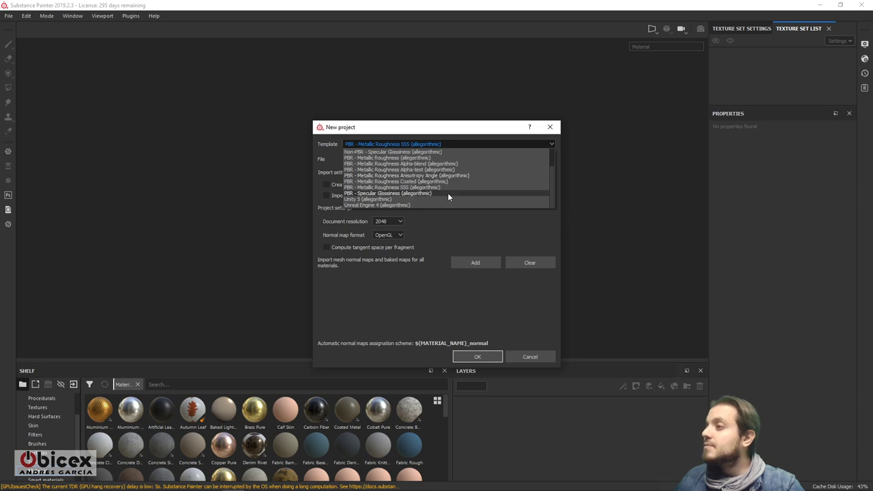
click(427, 165)
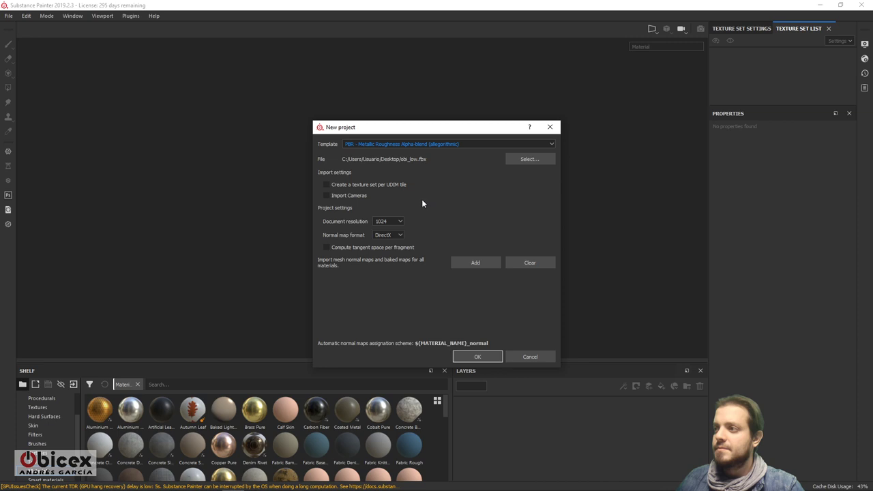
click(393, 236)
click(390, 252)
click(388, 222)
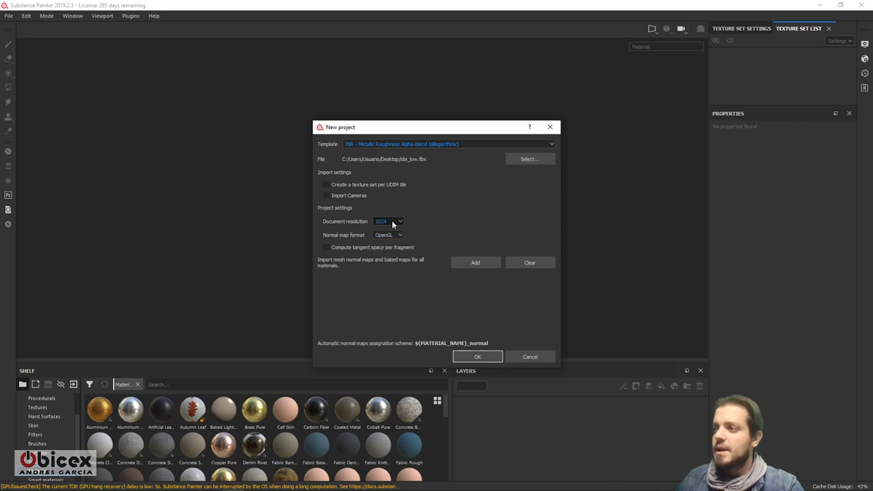
click(390, 253)
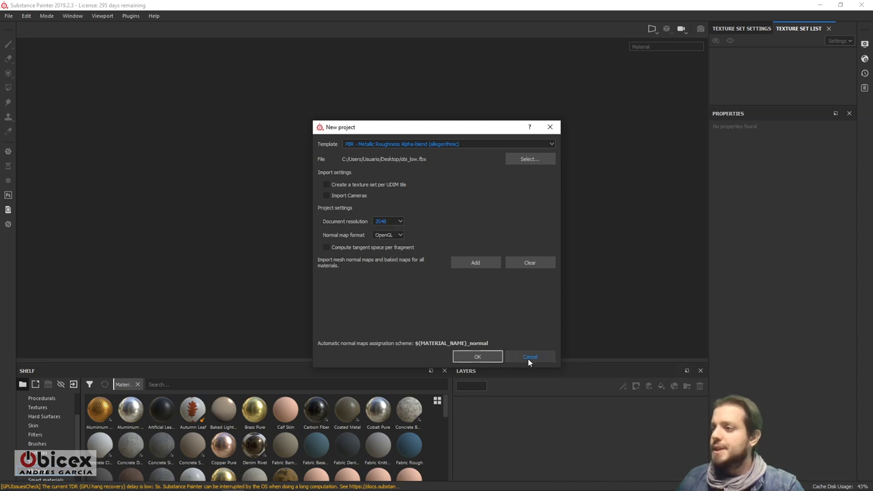
click(479, 359)
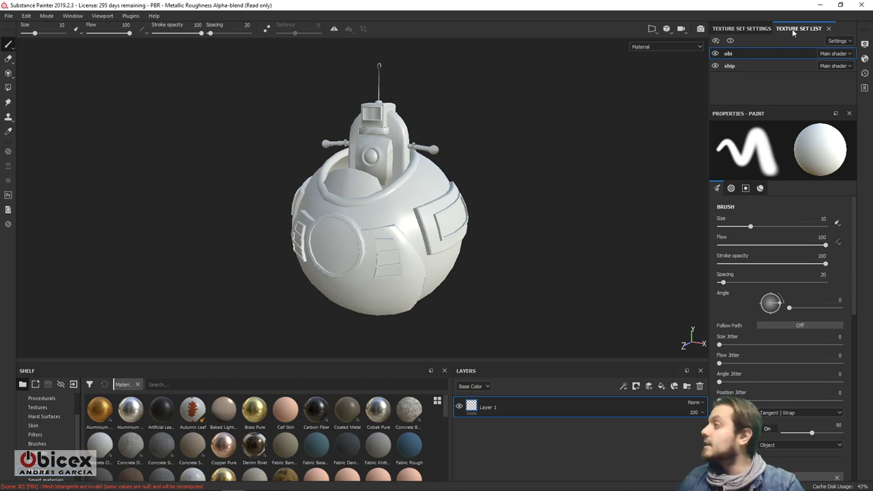
Step: Hide and show the obi and ship texture sets in turn to check which mesh parts each covers
click(715, 54)
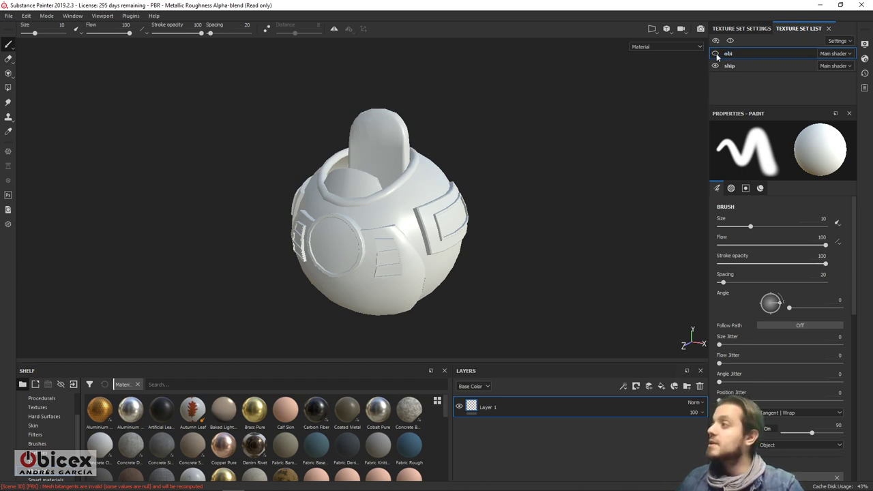
click(716, 53)
click(715, 66)
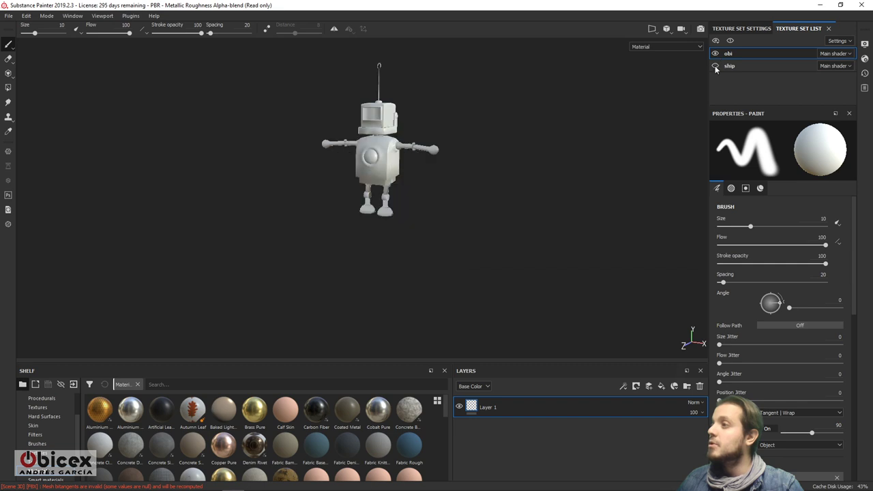
click(716, 67)
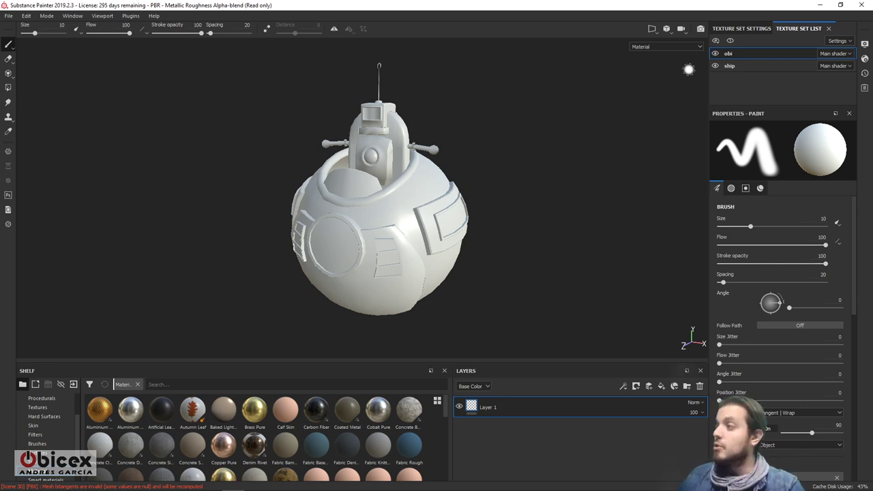
Step: Hide the obi texture set and make ship the active texture set
click(714, 53)
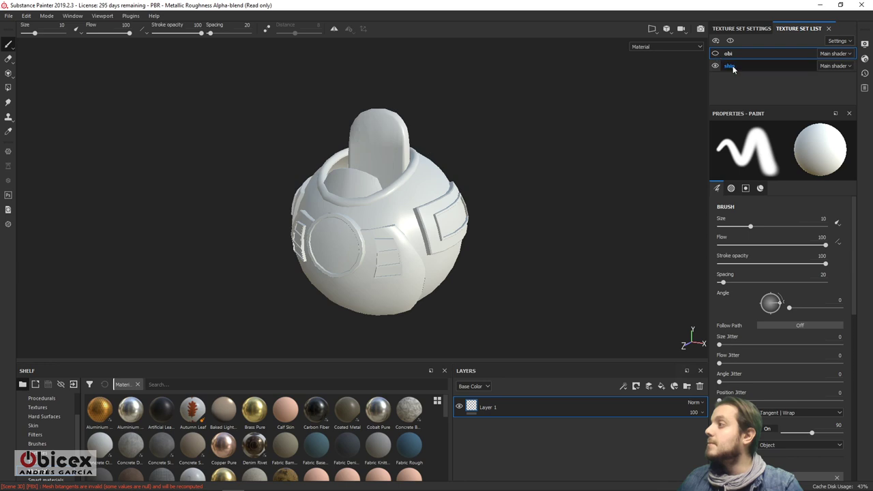
click(731, 66)
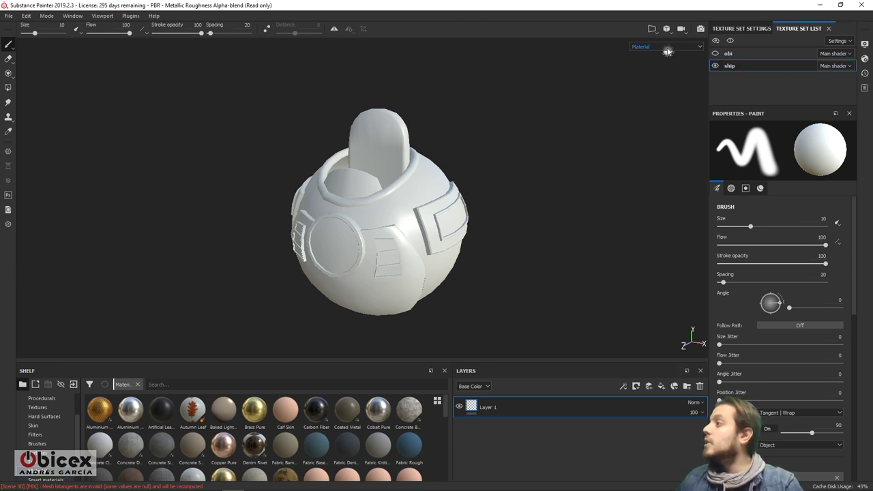
Step: Enlarge the view of the ship's texture set settings and open its mesh map baking options
click(729, 29)
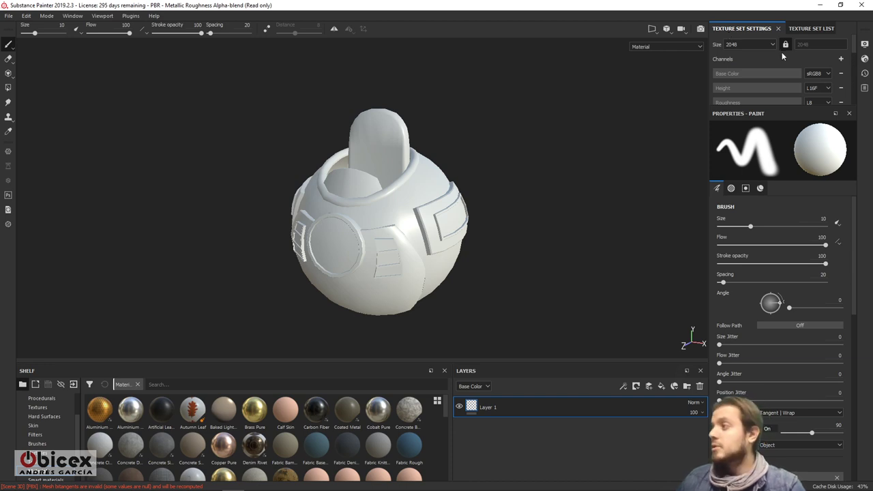
drag(795, 105, 804, 230)
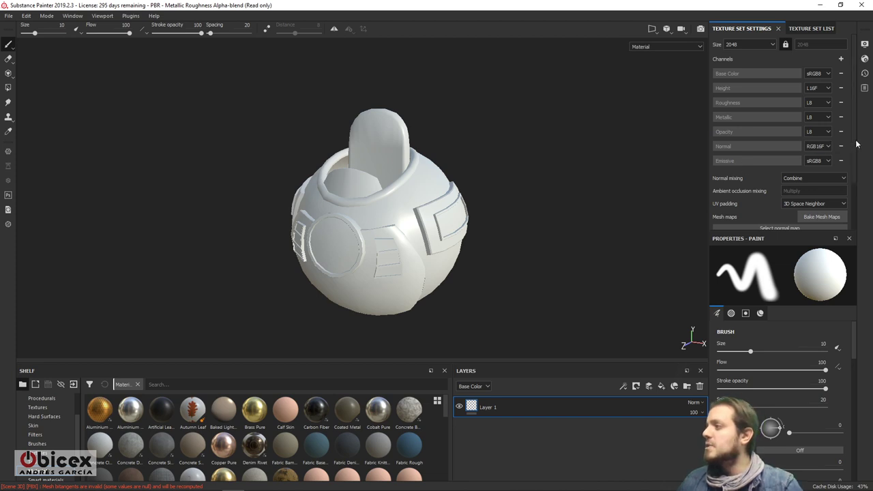
scroll(856, 143, down, 3)
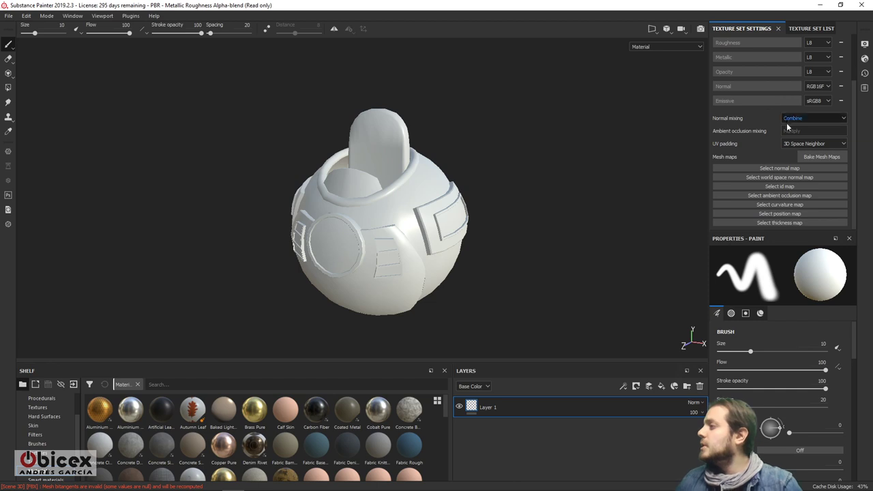
click(812, 156)
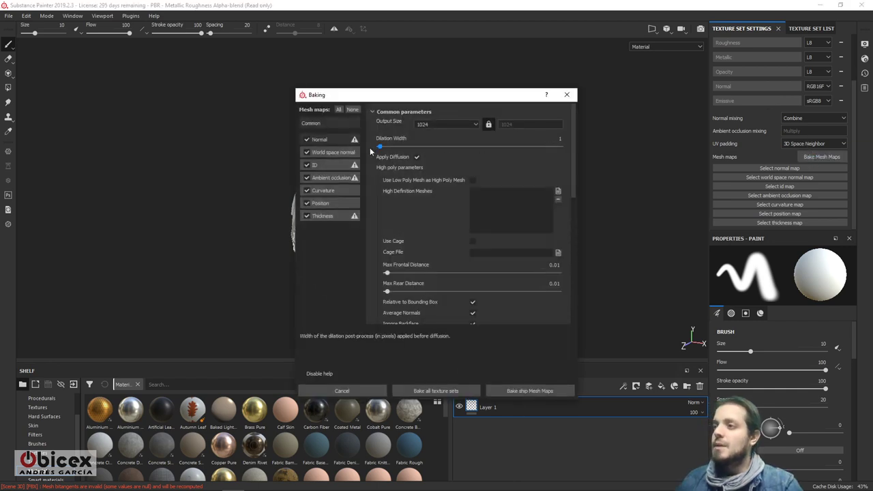
Step: Exclude the ID and Thickness maps from the bake, and set a 2048 output size with the low poly mesh used as high poly
click(306, 164)
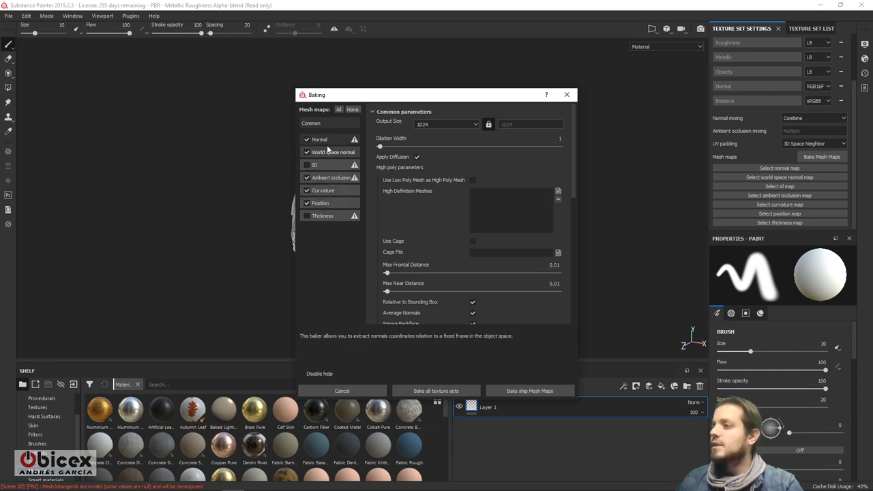
click(331, 120)
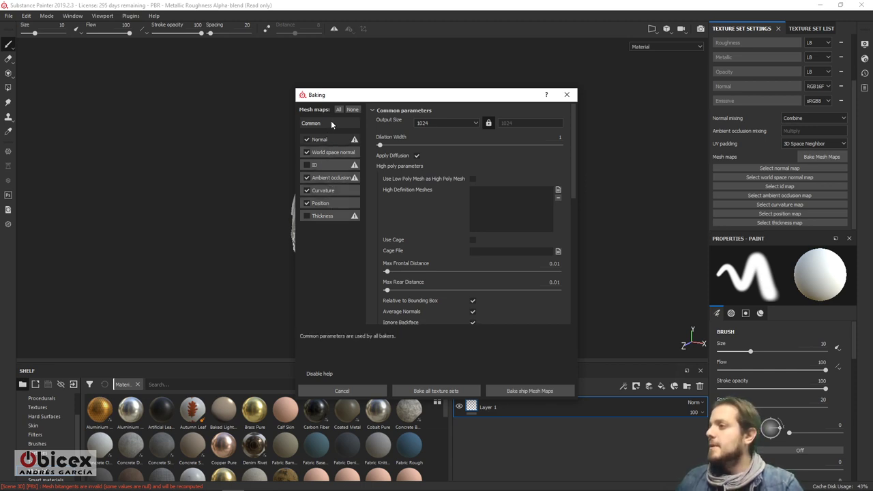
click(431, 122)
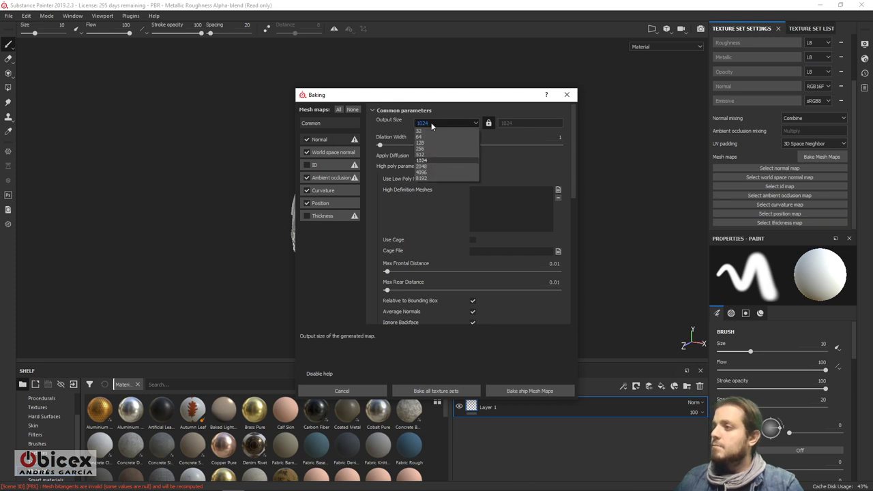
click(427, 167)
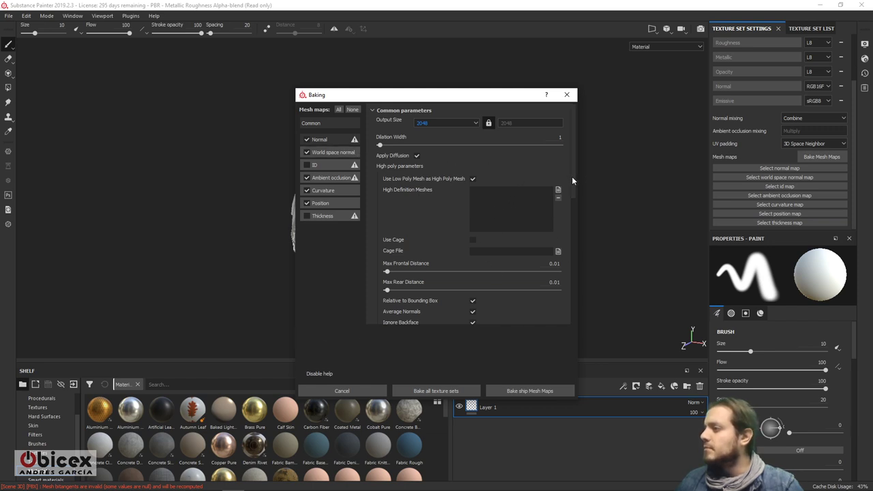
Step: Set the common baking match option to By Mesh Name and review the antialiasing choices, leaving it at None
drag(571, 176, 575, 244)
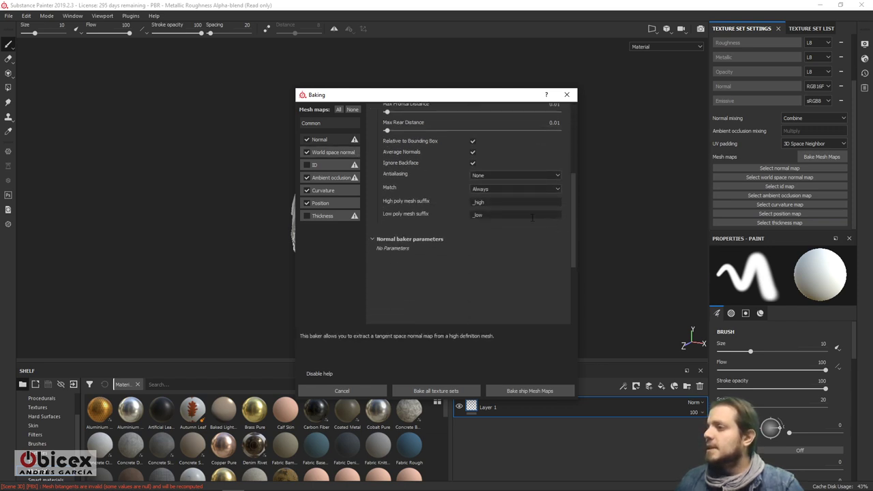
click(494, 189)
click(488, 203)
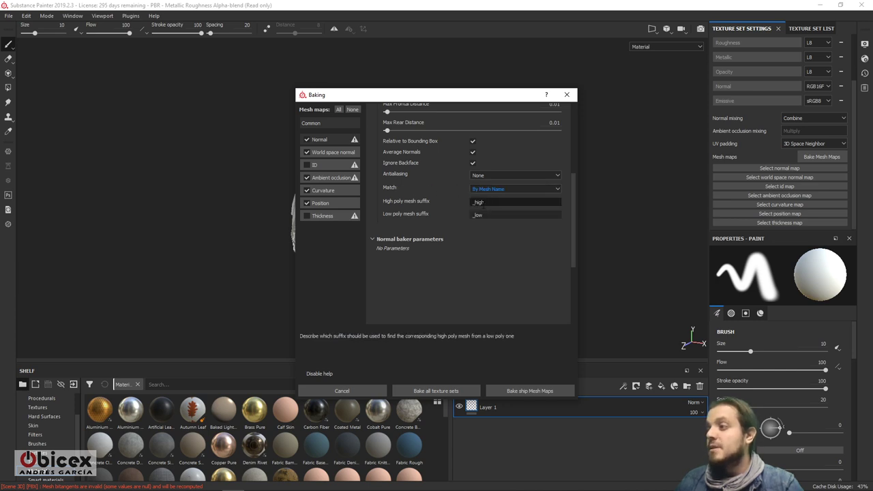
scroll(572, 231, up, 3)
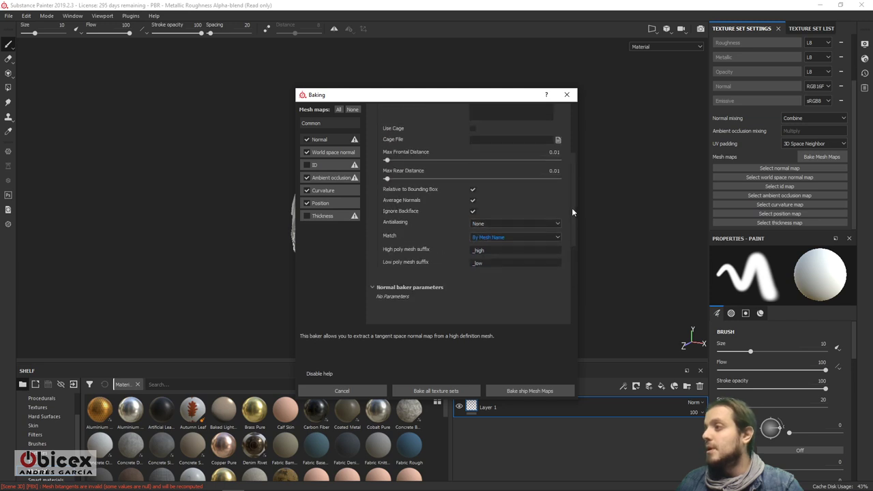
mouse_move(572, 207)
mouse_down()
mouse_move(571, 173)
mouse_move(572, 201)
mouse_up()
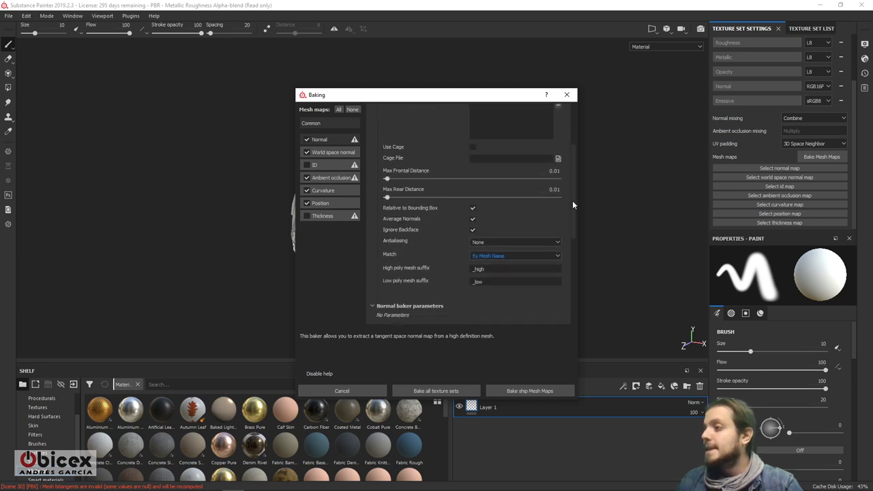
click(499, 243)
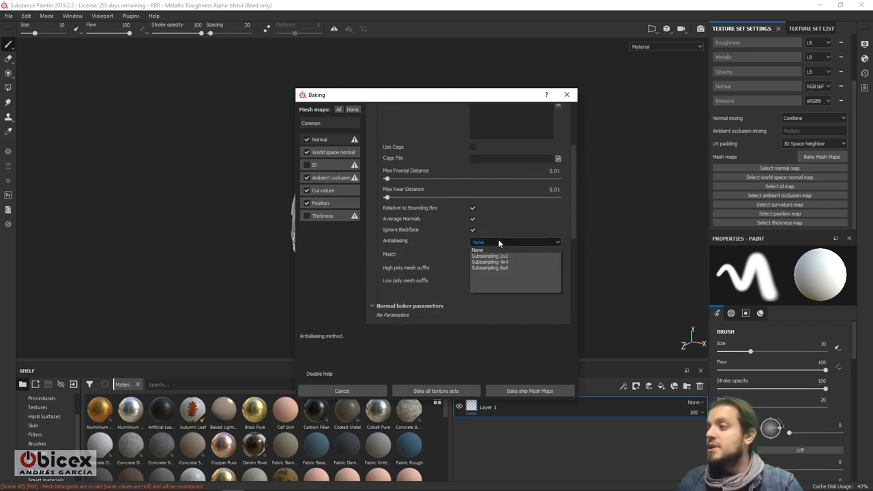
click(499, 242)
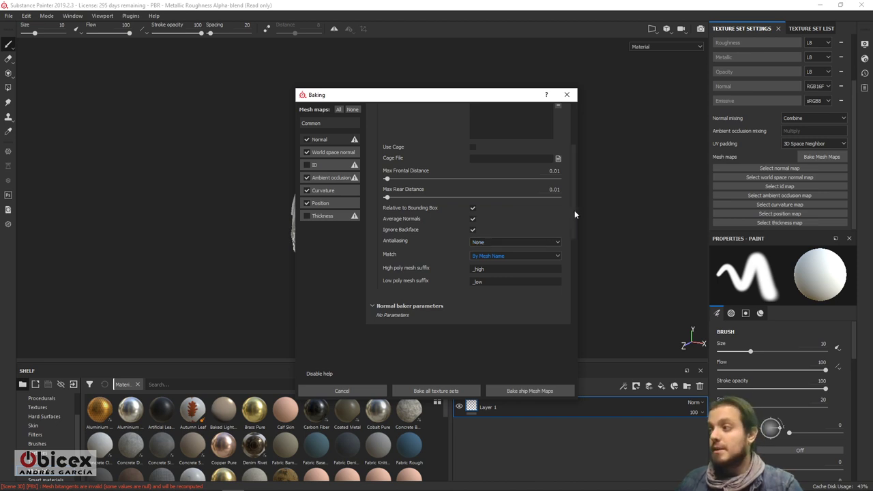
mouse_move(575, 210)
mouse_down()
mouse_move(574, 228)
mouse_move(574, 201)
mouse_up()
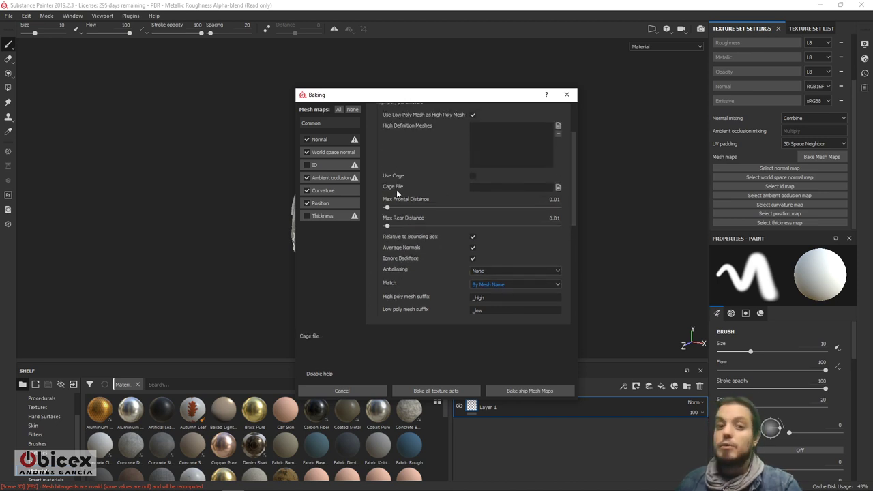
Step: Set the ambient occlusion baker's self occlusion to Only Same Mesh Name for the ship texture set
click(339, 153)
click(318, 180)
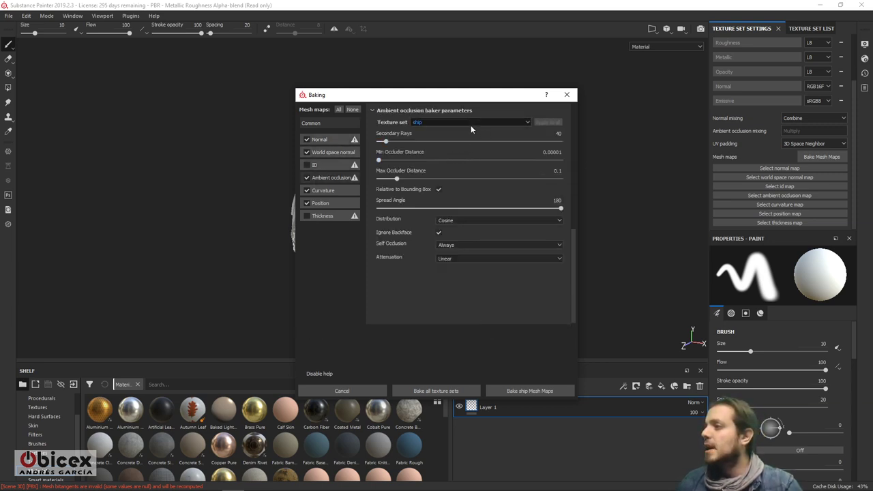
click(324, 140)
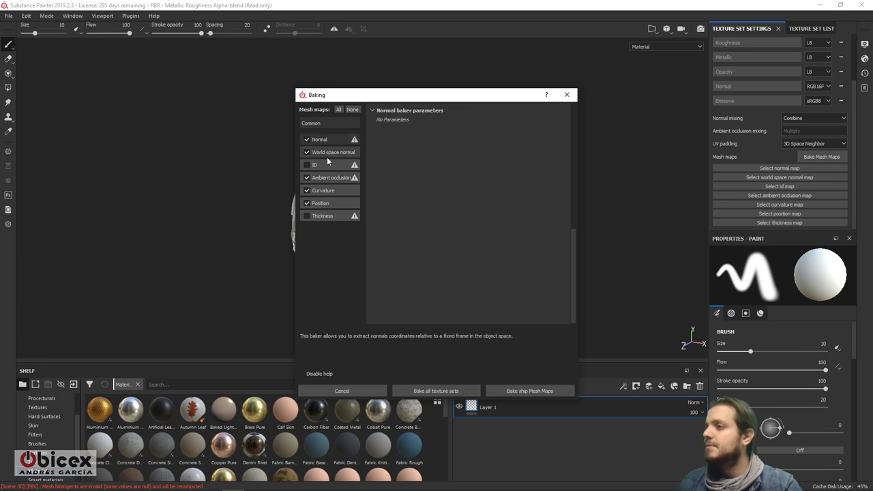
click(326, 157)
click(328, 177)
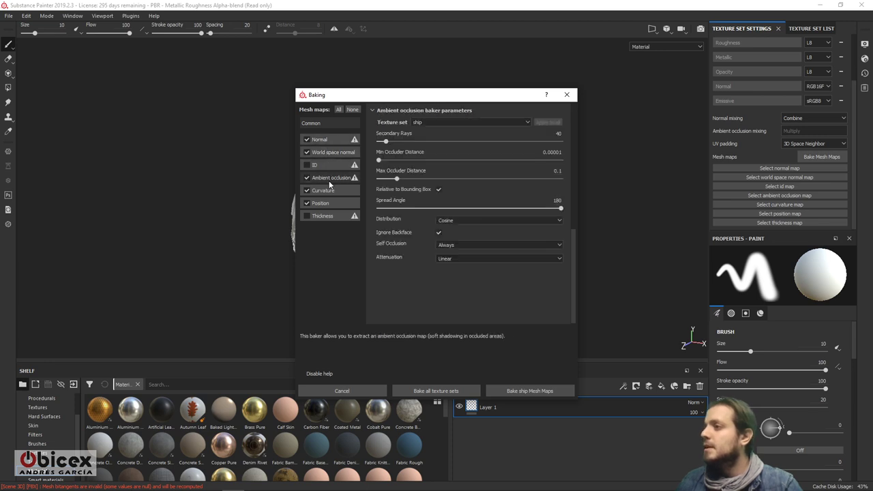
click(439, 232)
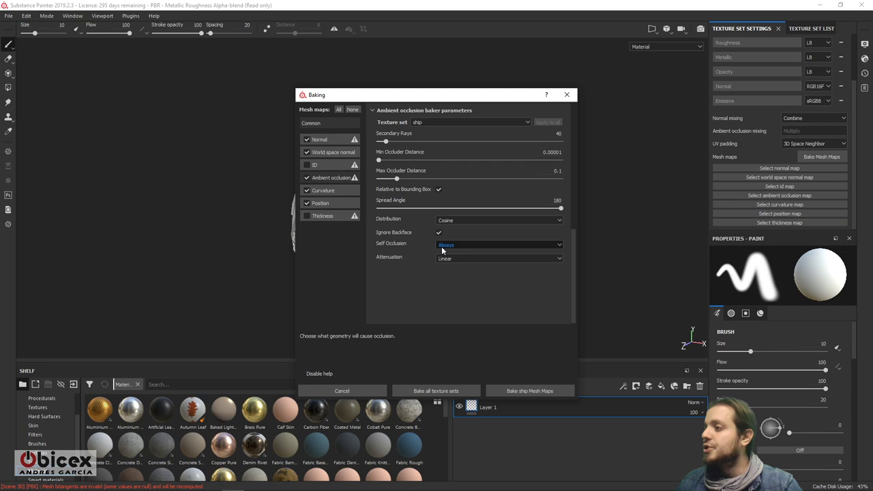
click(447, 247)
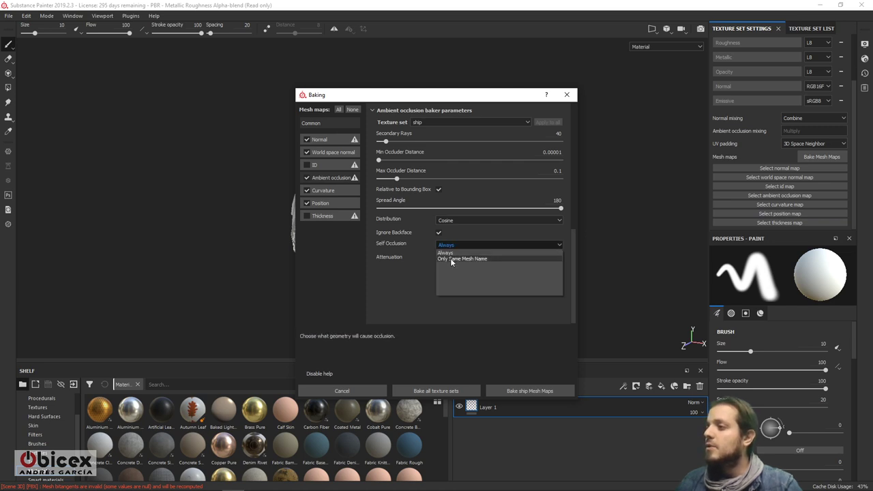
click(460, 259)
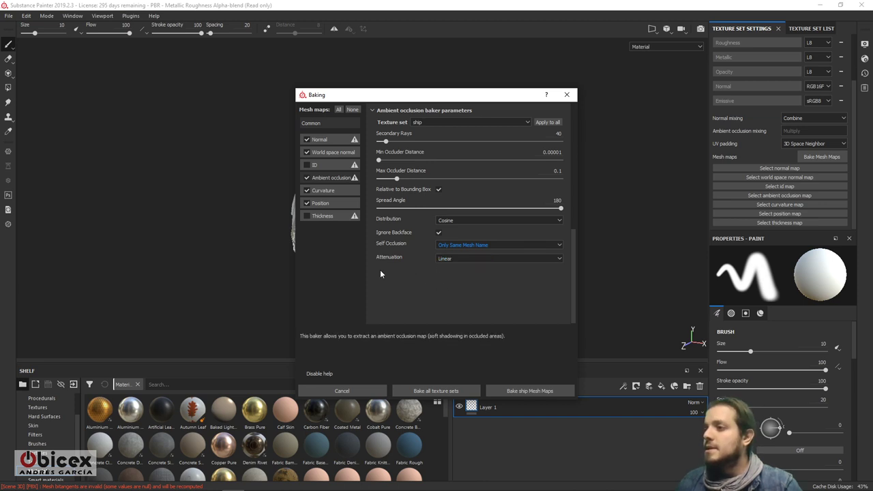
Step: Review the curvature and position baker parameters and bake the ship's normal, world space normal, ambient occlusion, curvature and position maps
click(331, 194)
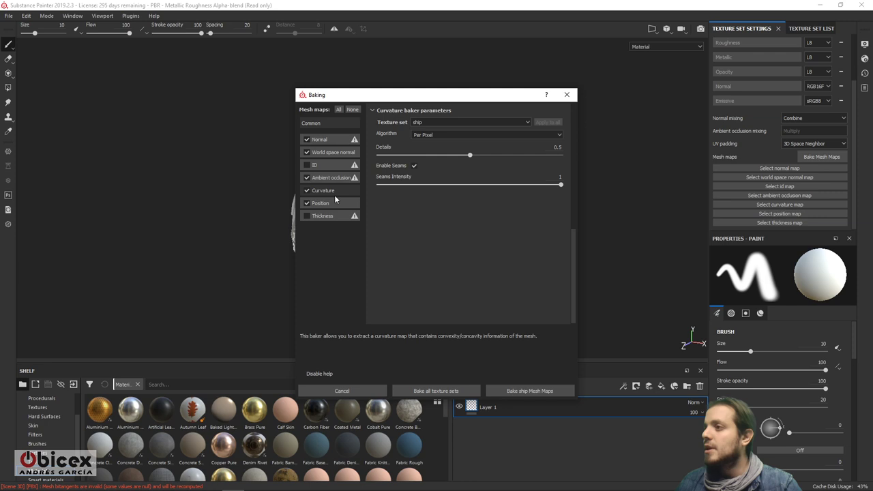
click(335, 202)
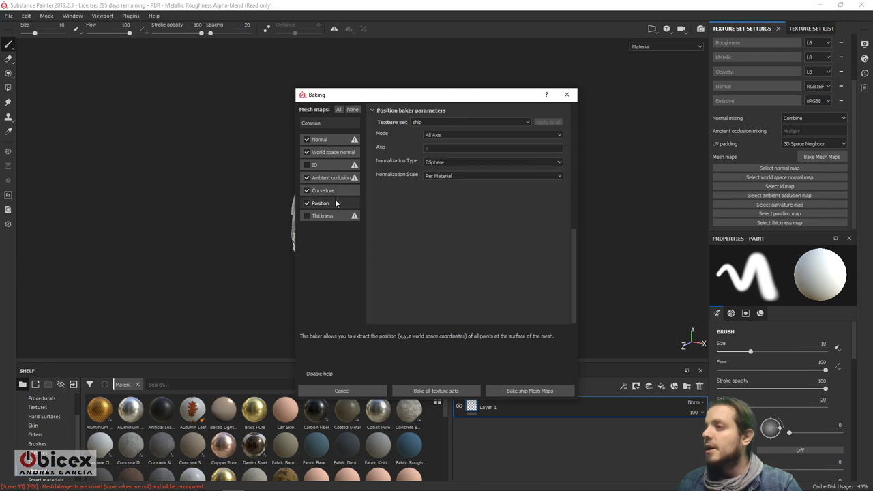
click(332, 191)
click(331, 176)
click(321, 139)
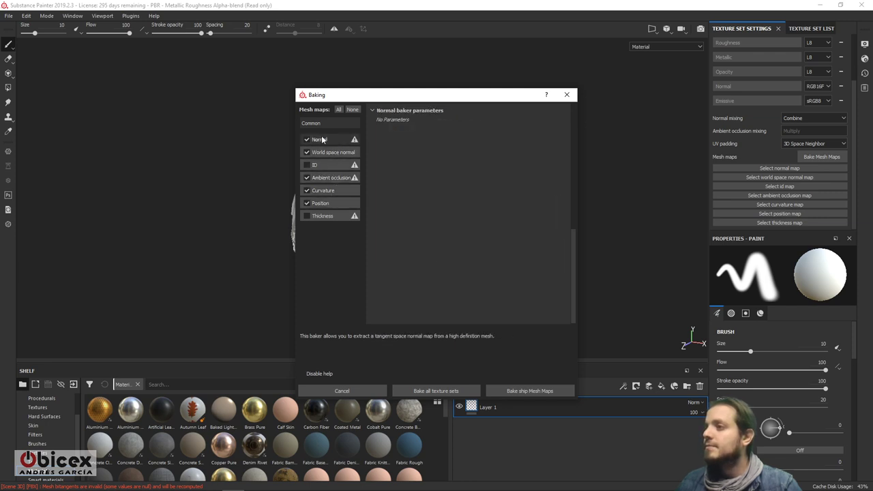
click(523, 392)
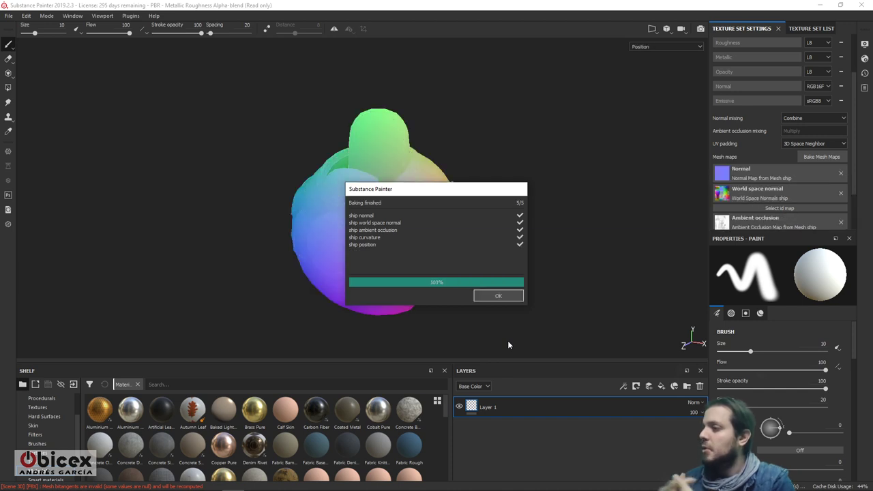
click(509, 296)
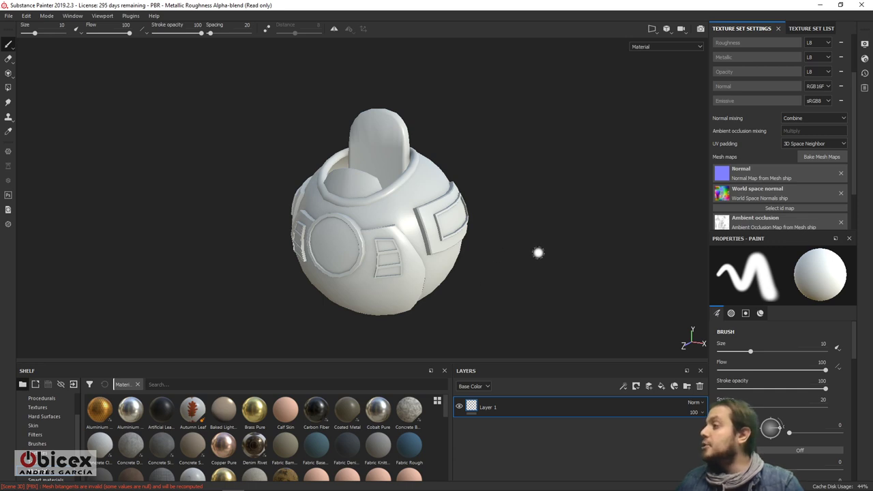
alt+drag(469, 288, 614, 271)
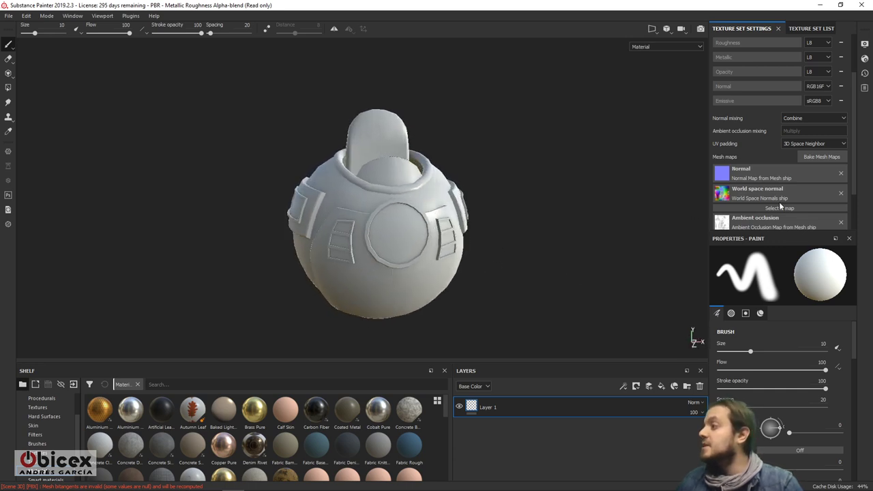
Step: Reopen the ship's mesh map baking options and limit the bake to the ID map only
scroll(808, 200, down, 2)
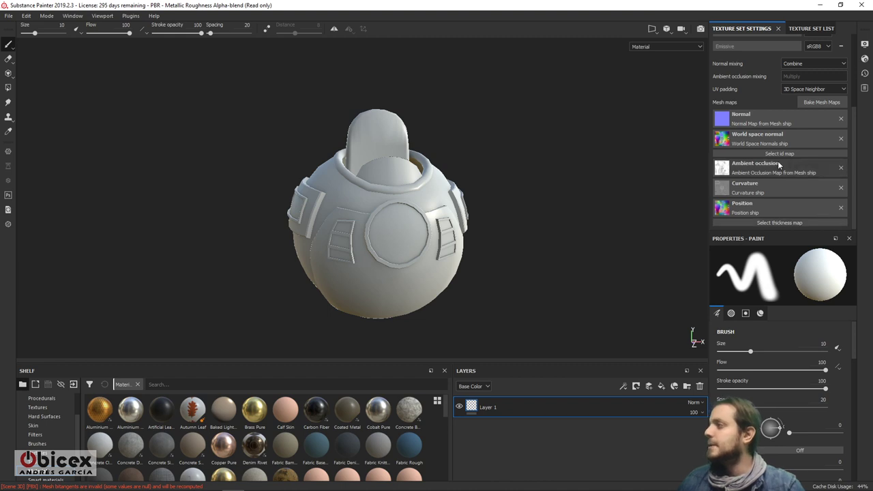
click(812, 104)
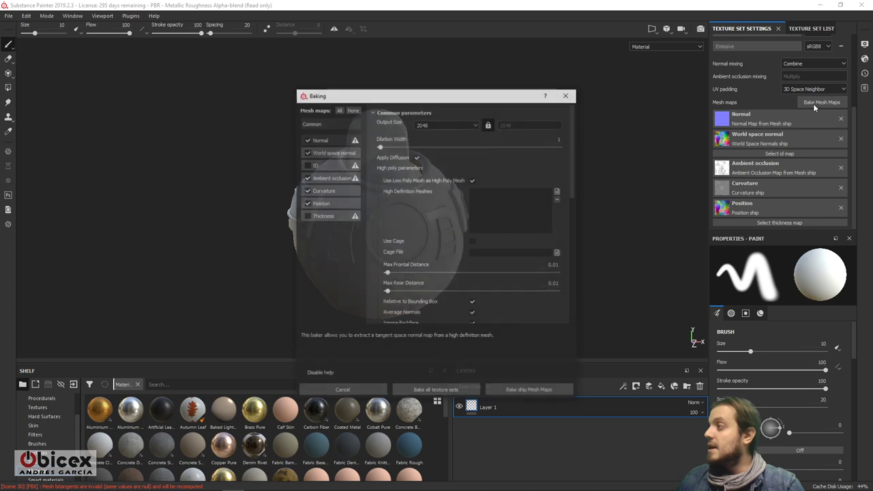
click(307, 140)
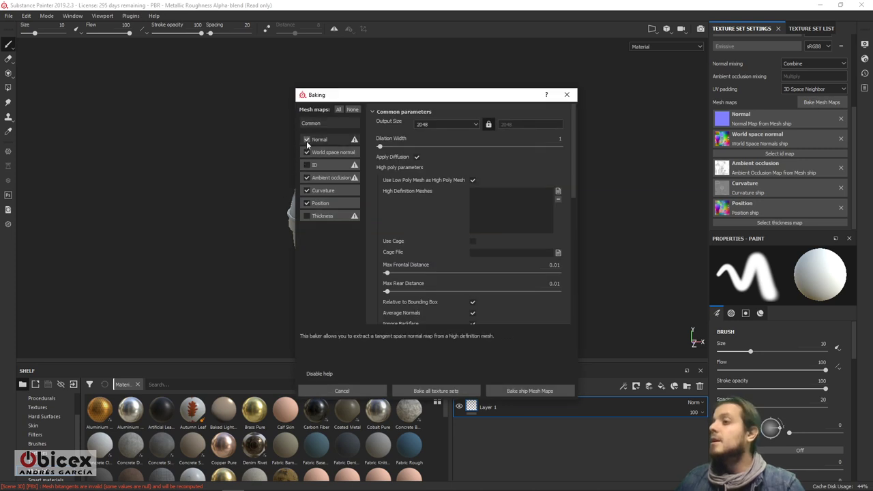
click(307, 151)
click(307, 178)
click(306, 190)
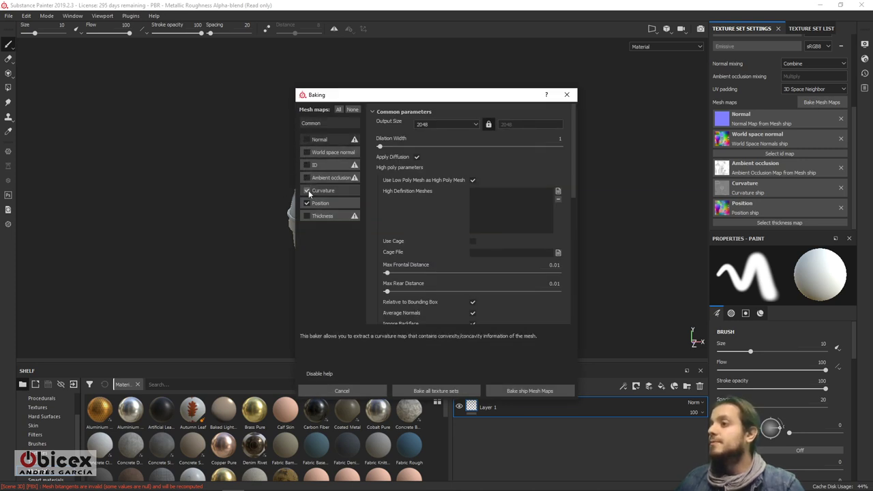
click(306, 203)
click(306, 164)
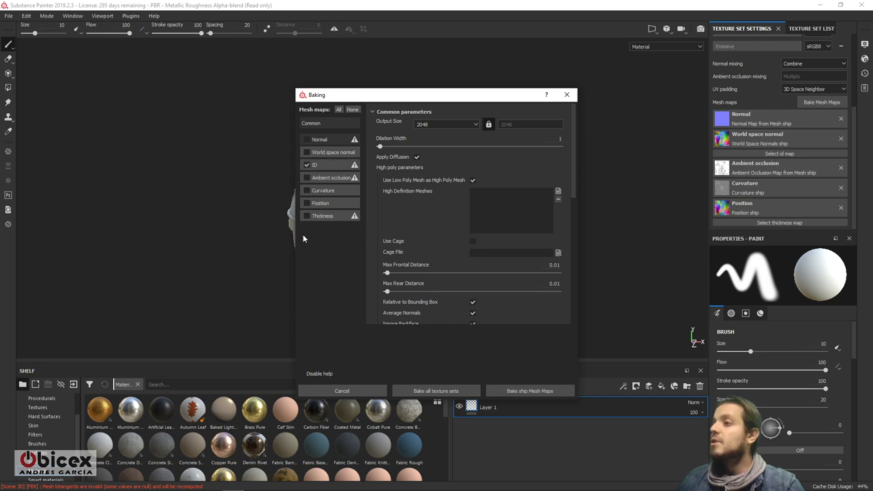
Step: Set the ID baker's color source to Material Color for the ship texture set
click(332, 164)
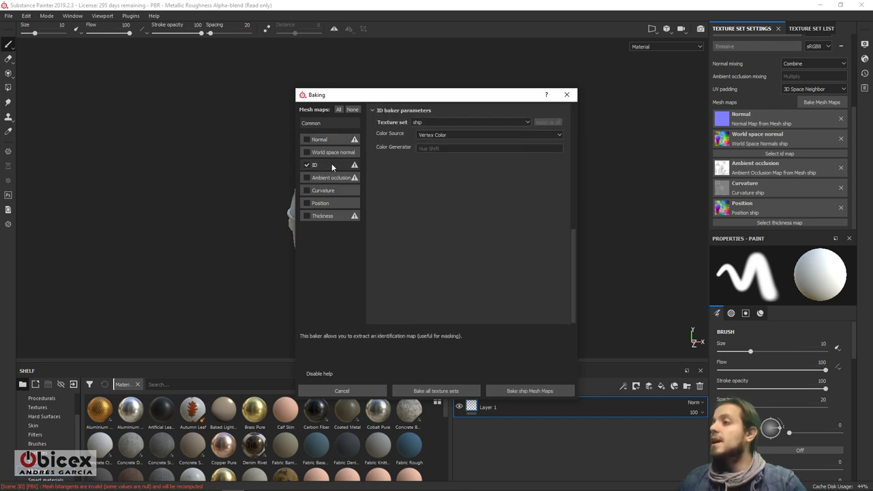
click(430, 135)
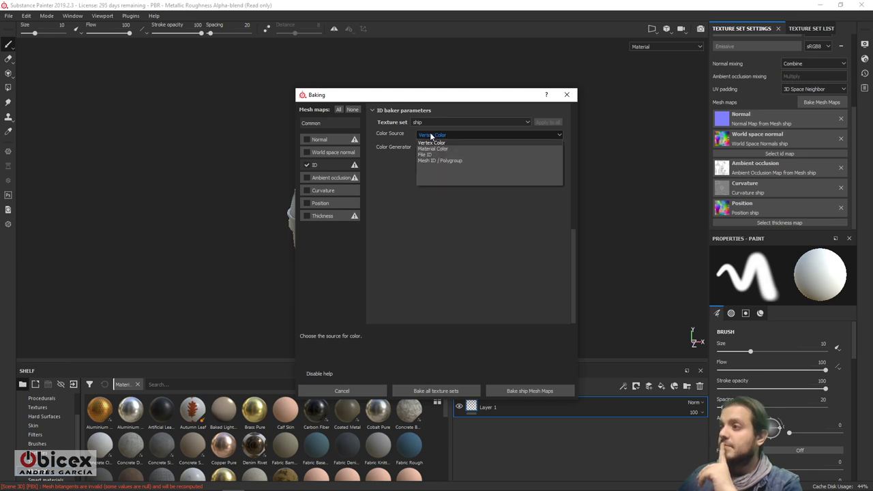
click(444, 148)
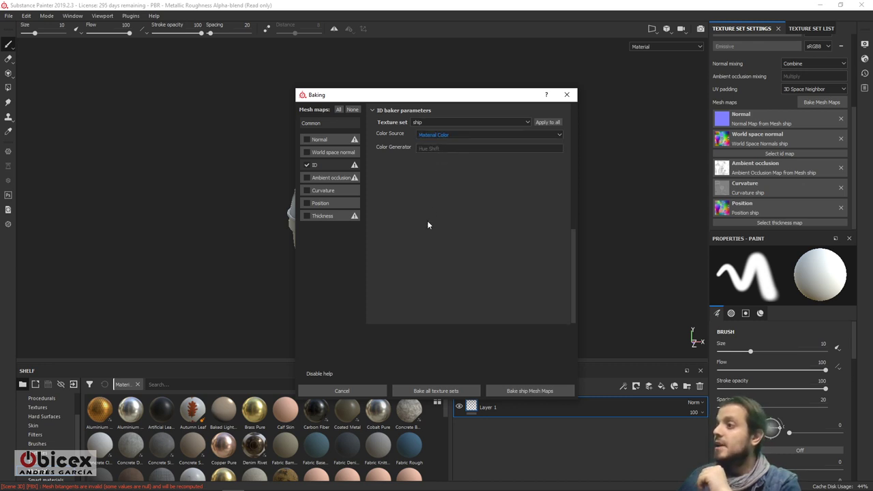
Step: Stop using the low poly mesh as the high poly mesh and load obi_id.fbx as the high definition mesh
click(320, 122)
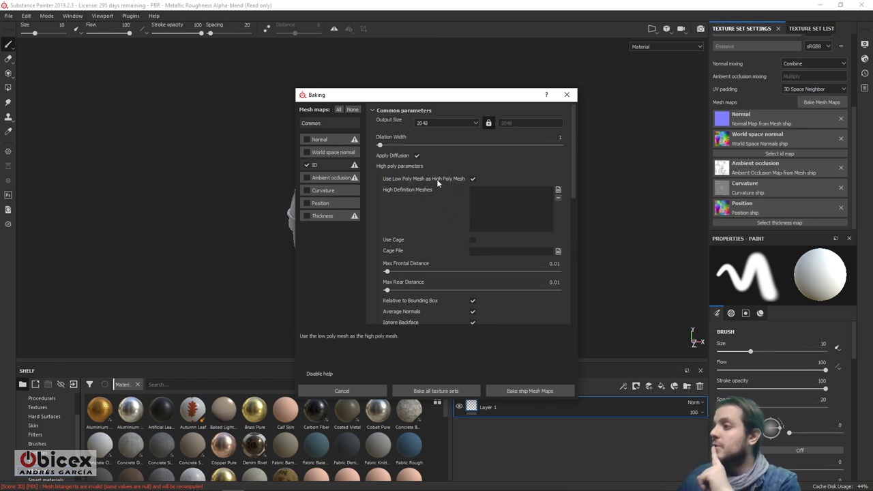
click(471, 178)
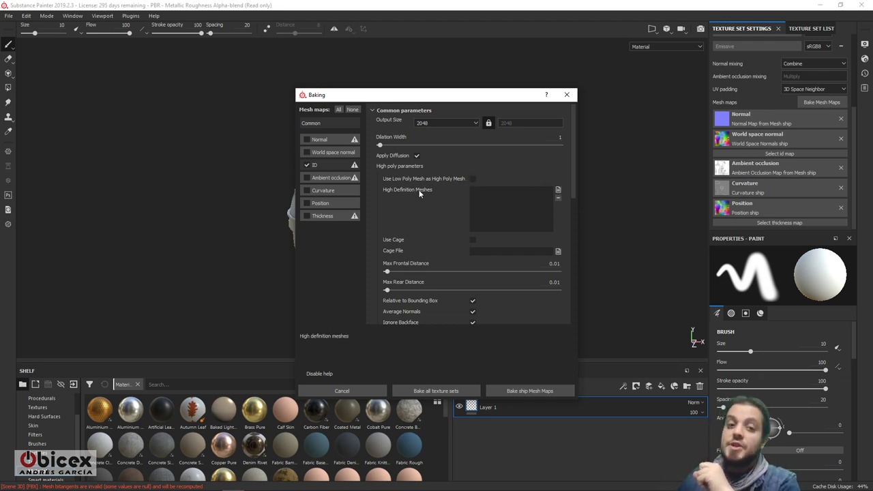
click(558, 190)
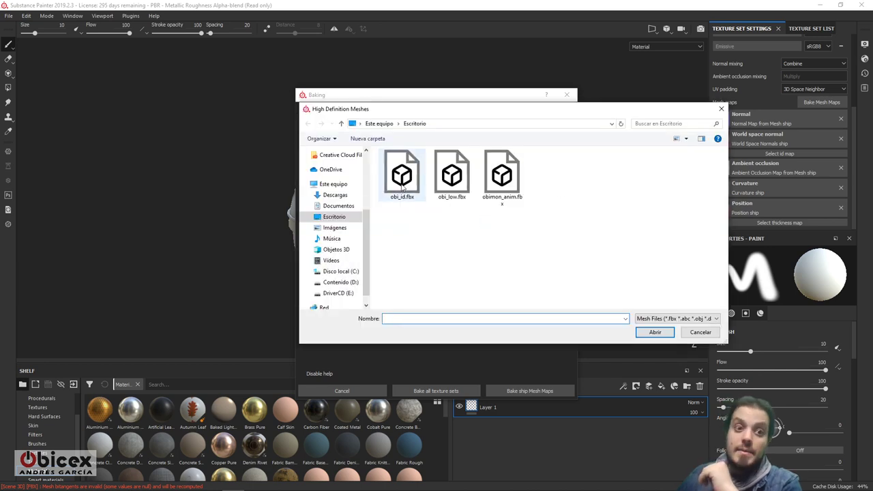
click(402, 179)
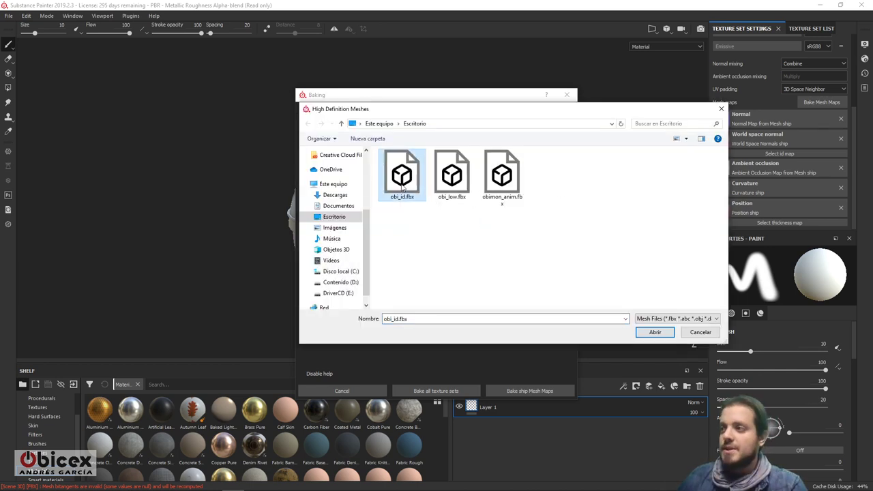
click(658, 334)
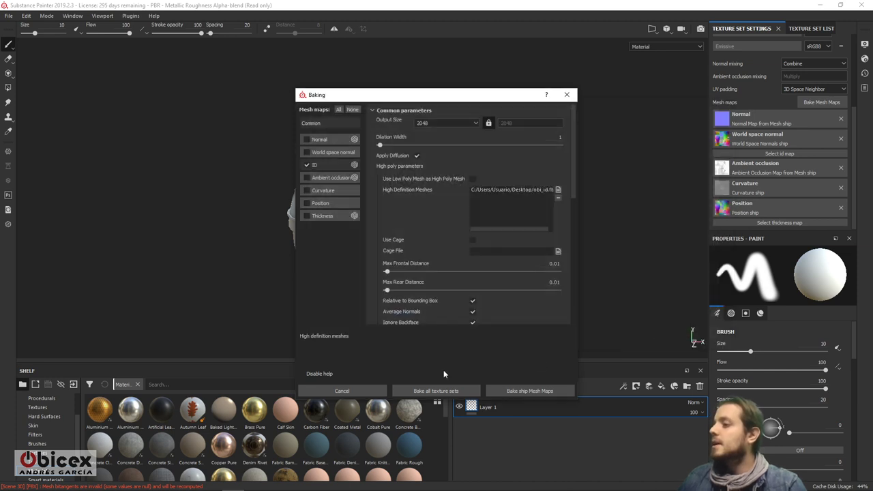
Step: Bake the ship's ID map from the high definition mesh and check the resulting map
click(527, 391)
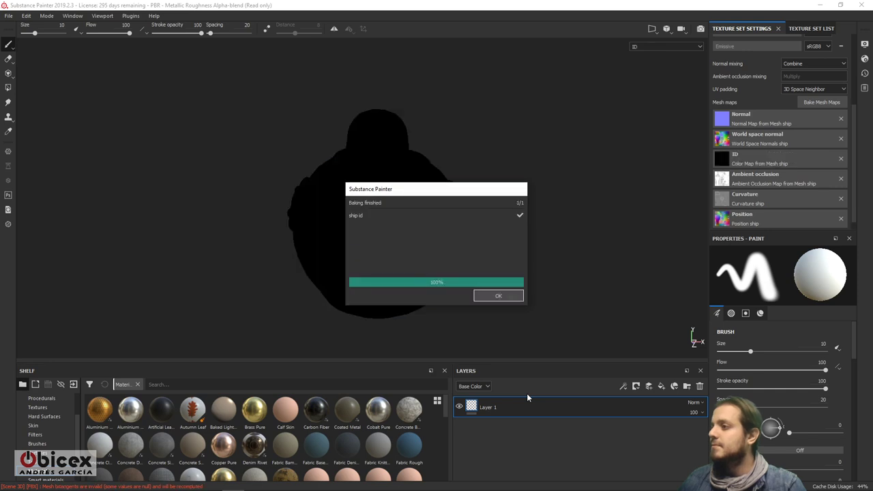
click(499, 297)
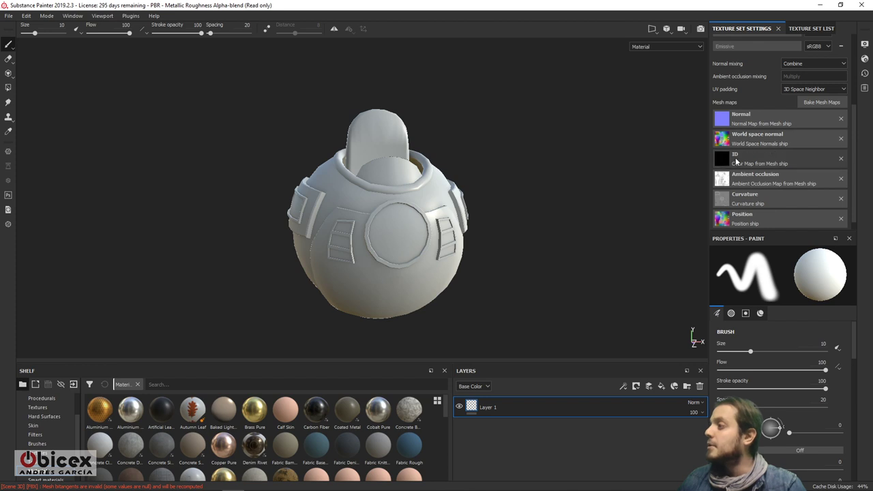
click(728, 159)
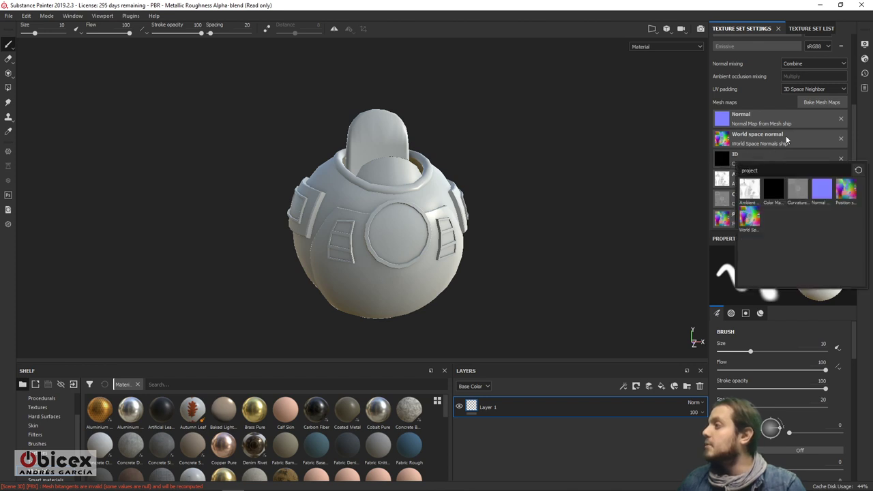
click(812, 102)
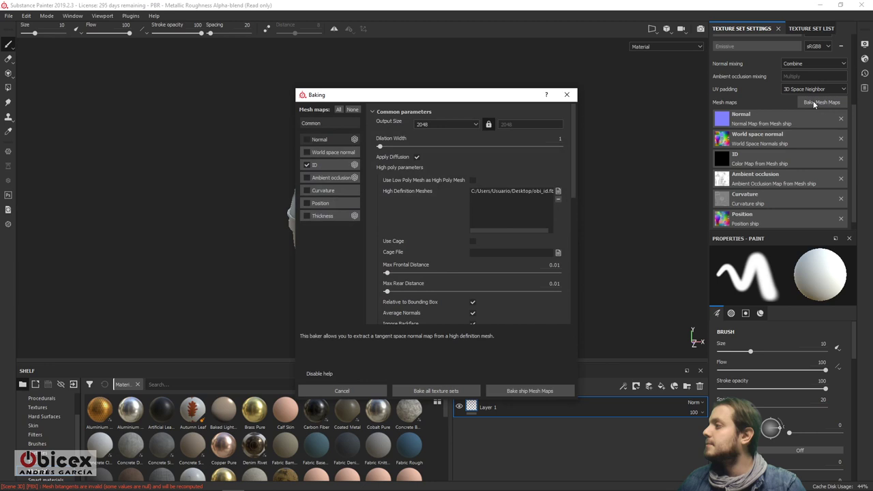
click(568, 95)
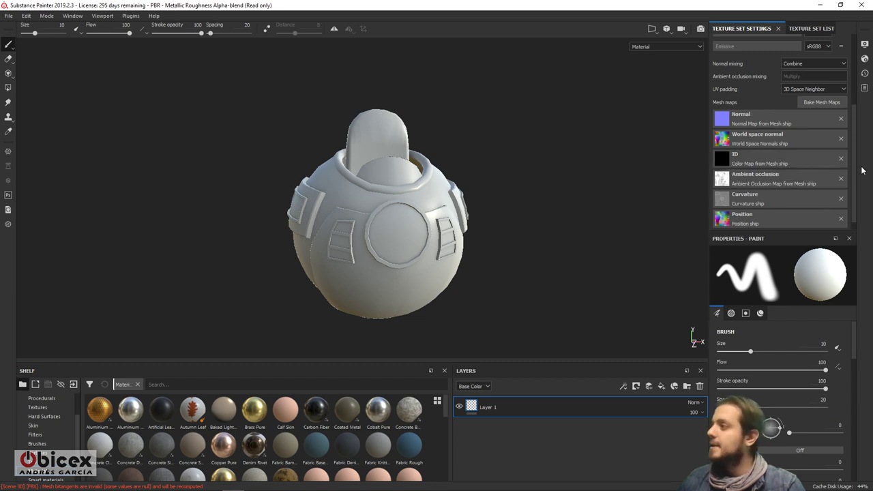
Step: Remove the baked ID map from the ship texture set and reopen the ID baker parameters
click(840, 158)
click(805, 104)
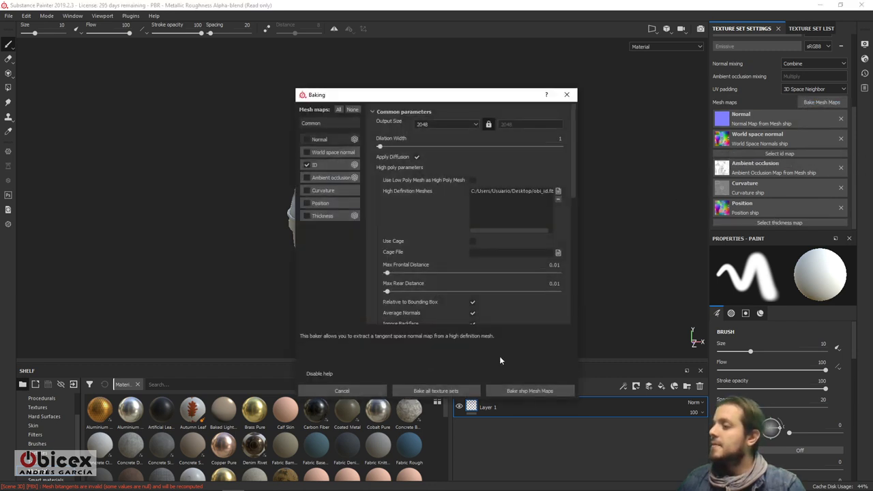
click(324, 164)
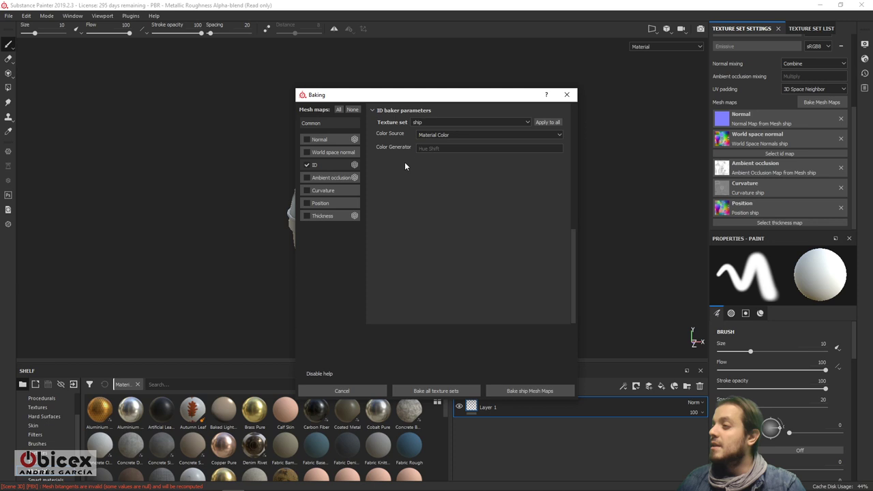
Step: Bake the ship's ID map with color source Mesh ID / Polygroup and color generator Hue Shift, and remove the baked ID map
click(451, 135)
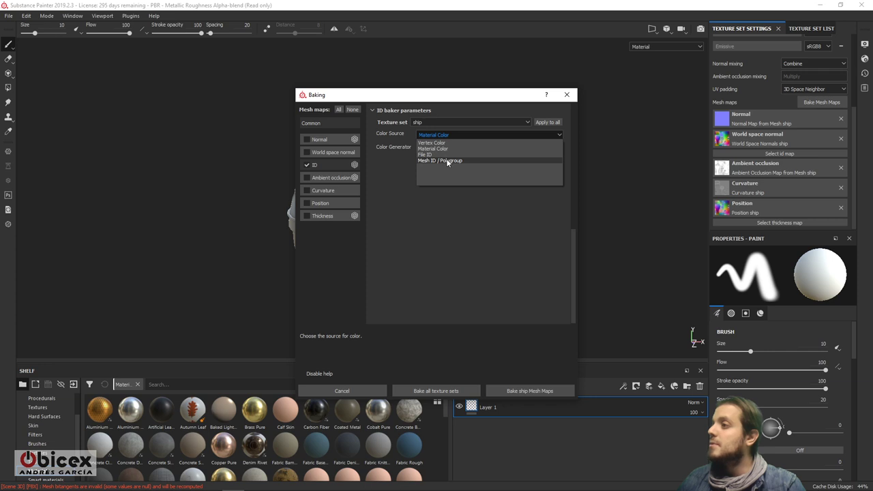
click(448, 161)
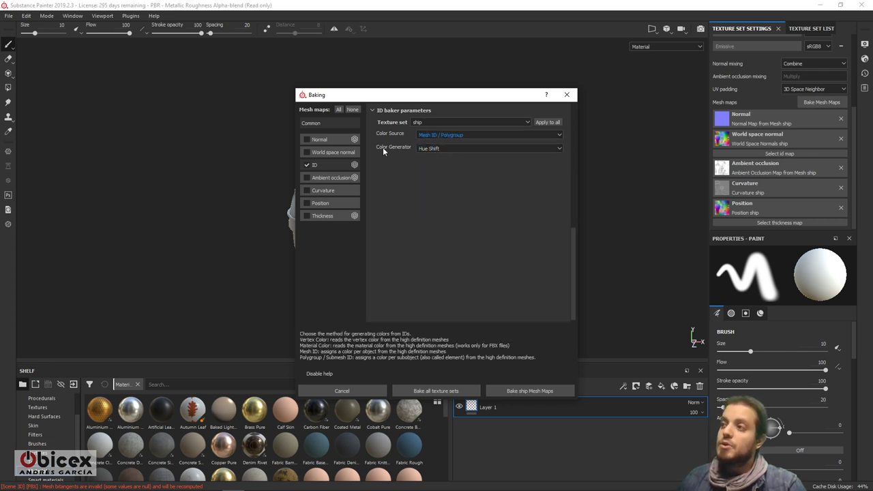
click(433, 148)
click(436, 163)
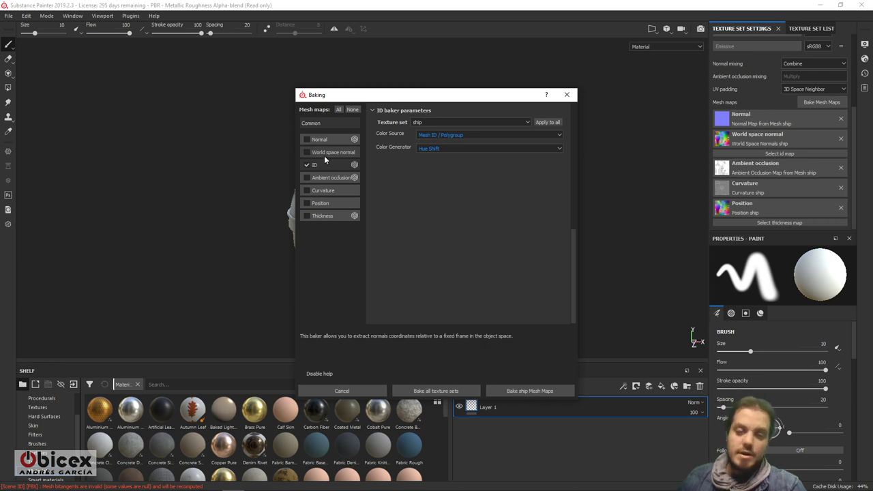
click(516, 391)
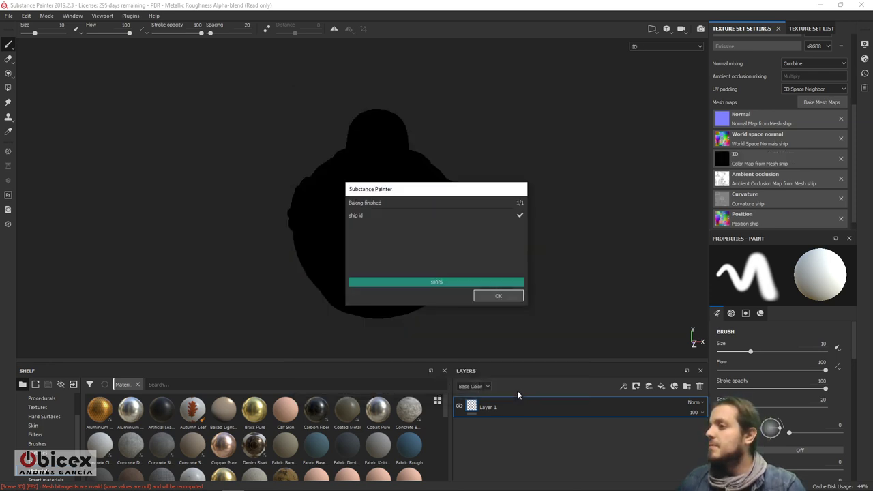
click(510, 298)
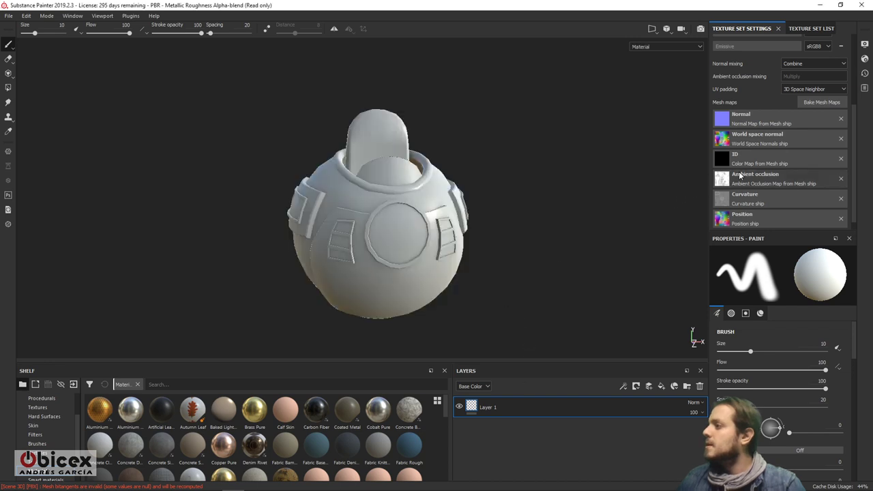
click(820, 160)
click(840, 157)
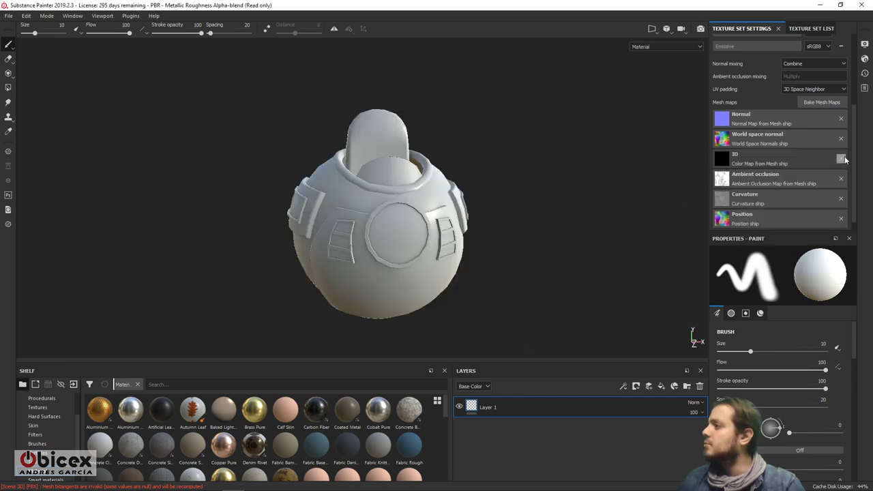
Step: Set the ship's ID baker to the Mesh ID / Polygroup color source and the Random color generator
click(812, 104)
click(324, 165)
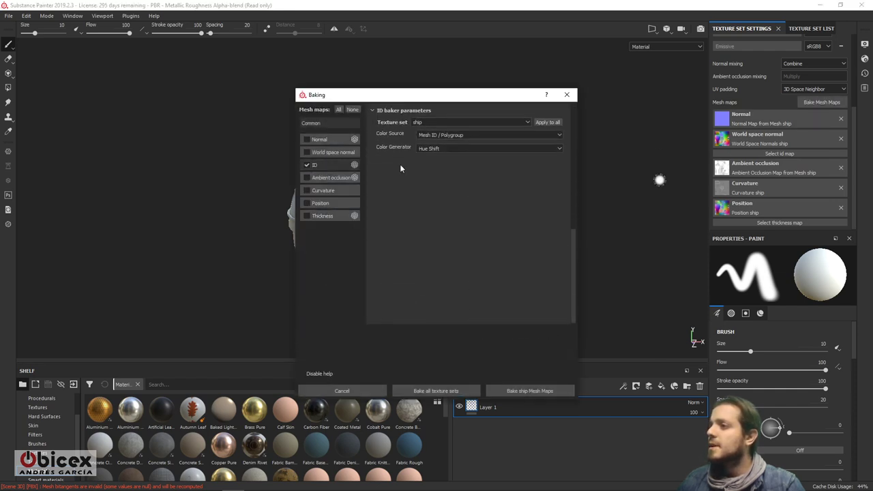
click(453, 148)
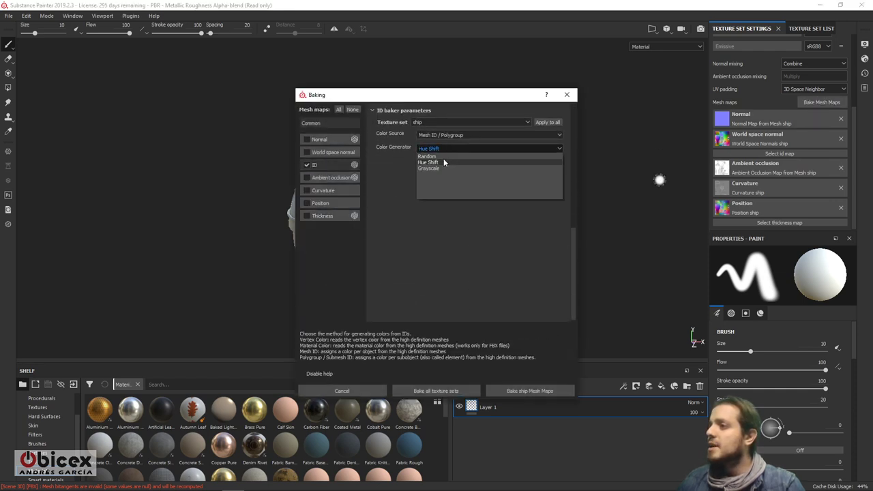
click(455, 136)
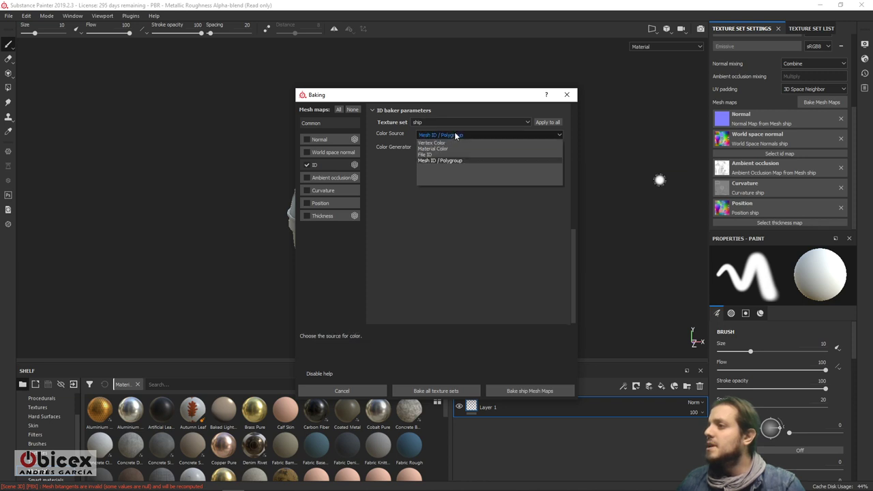
click(449, 147)
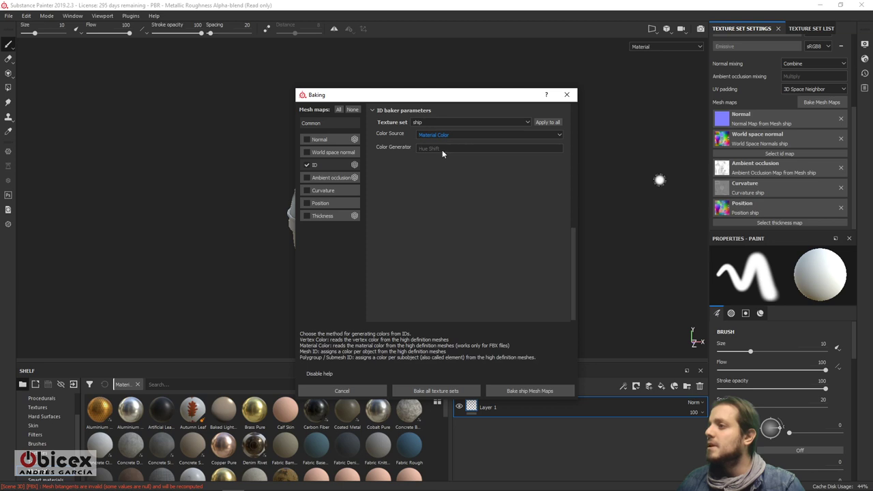
click(446, 136)
click(439, 161)
click(437, 147)
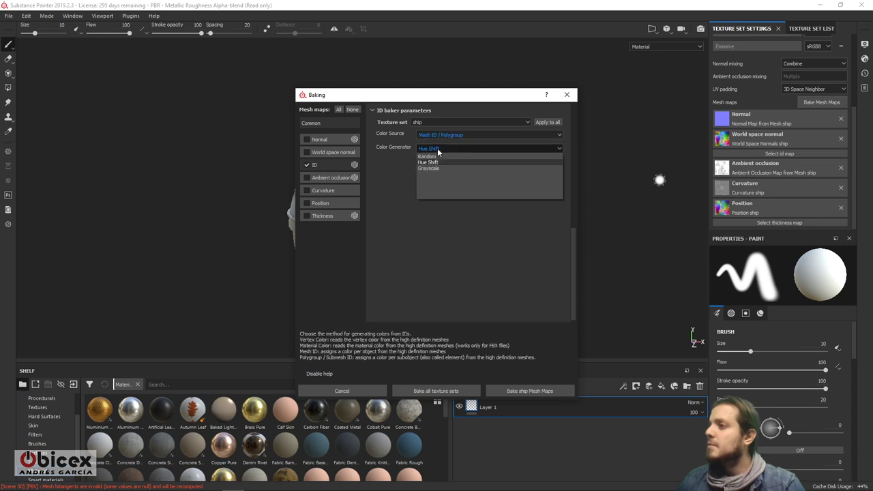
click(428, 156)
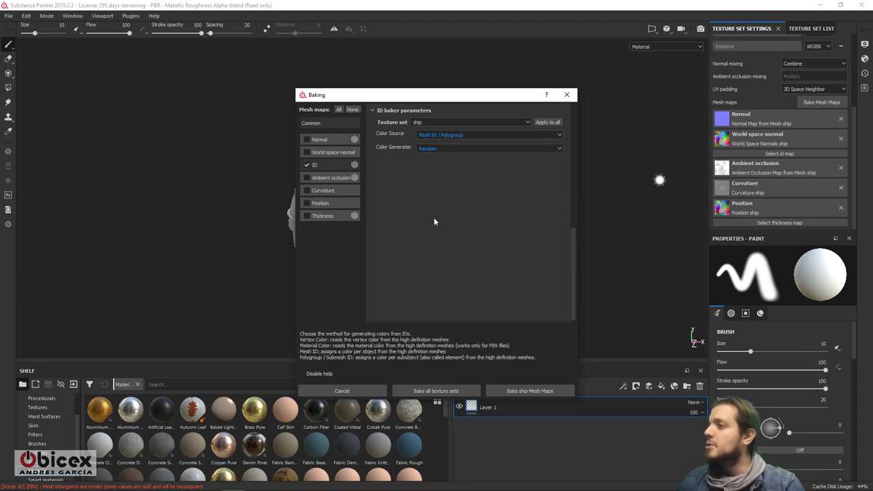
Step: Bake the ID map for the ship texture set after reviewing the common parameters, and remove the baked map
click(494, 122)
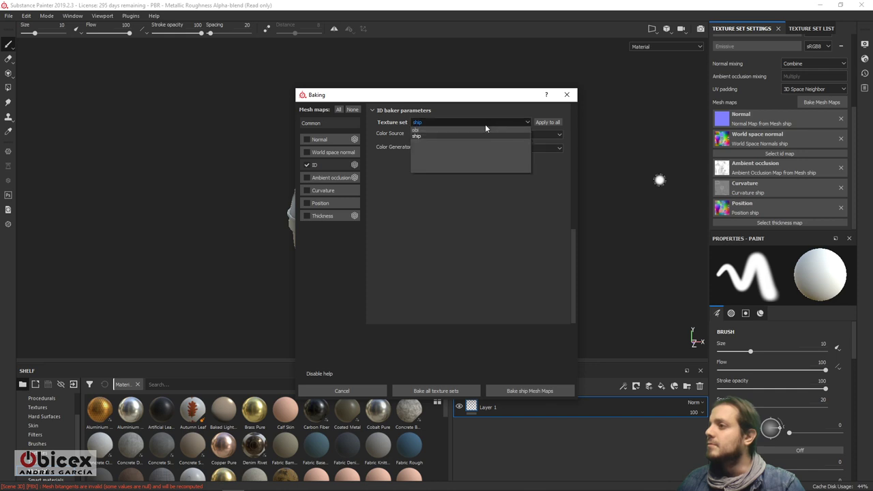
click(458, 136)
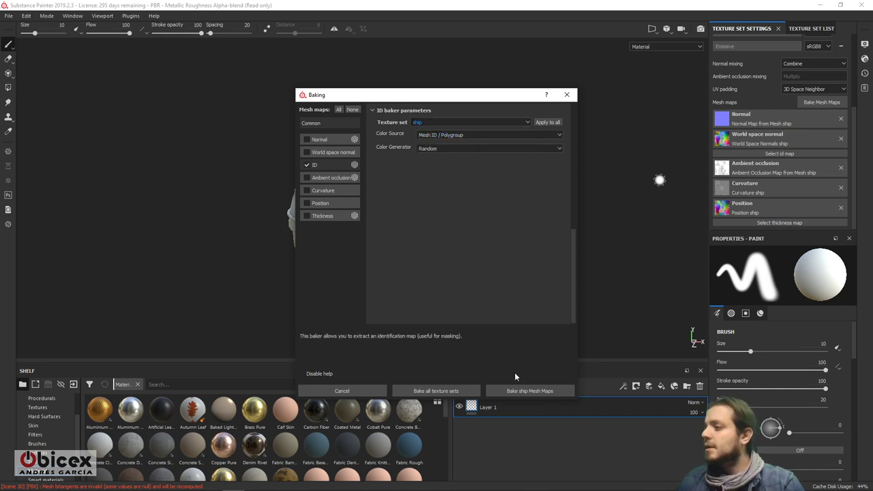
click(310, 122)
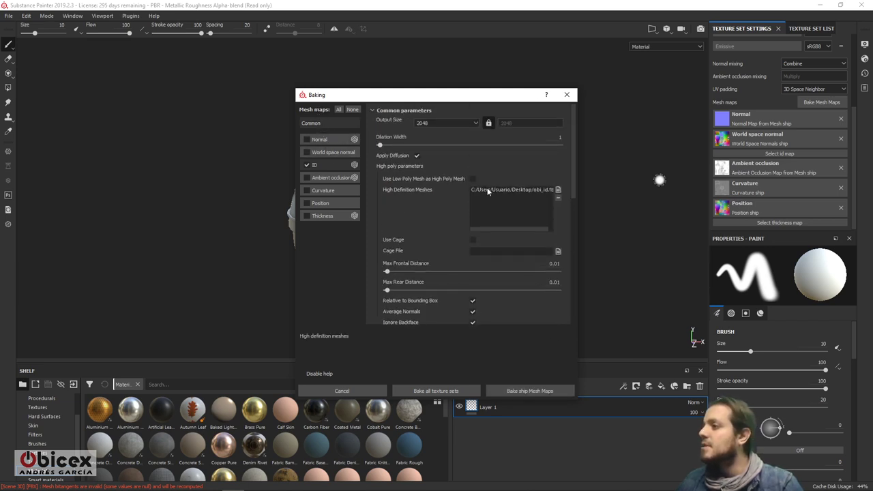
drag(572, 184, 576, 253)
click(533, 390)
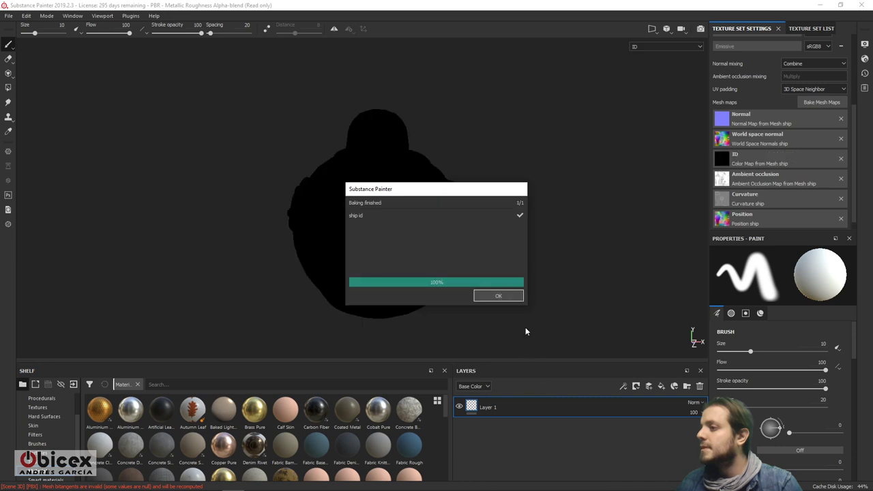
click(498, 295)
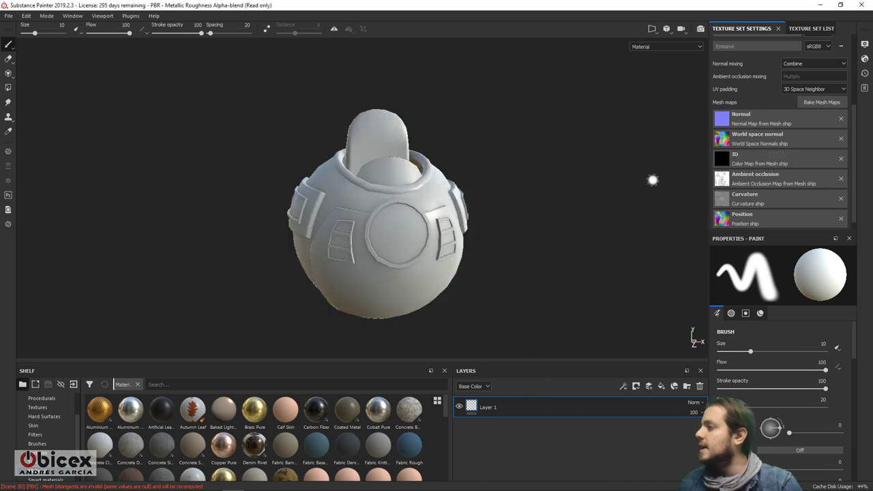
click(840, 159)
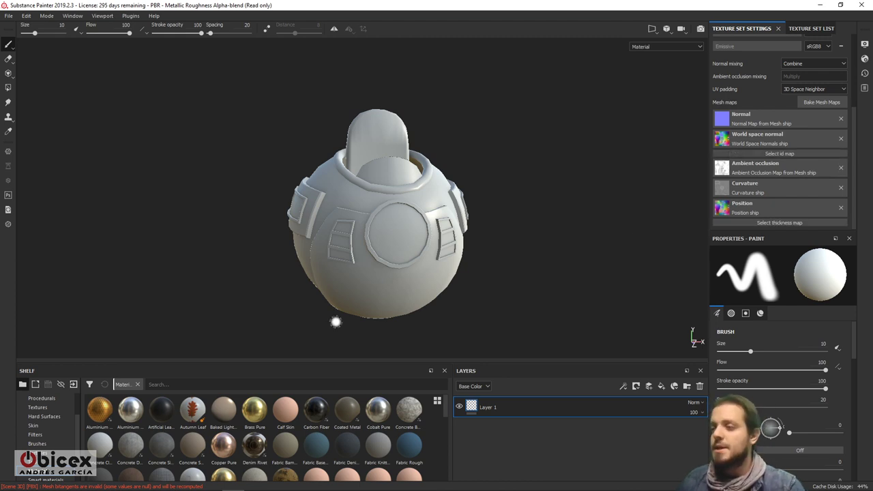
Step: Switch to 3ds Max and select both the Obi_id and ship_id meshes in the perspective view
key(alt+Tab)
click(530, 200)
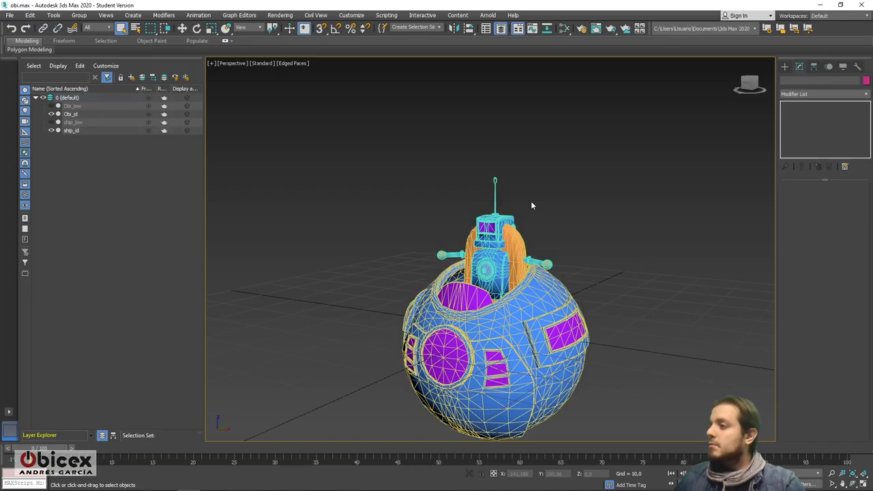
click(515, 260)
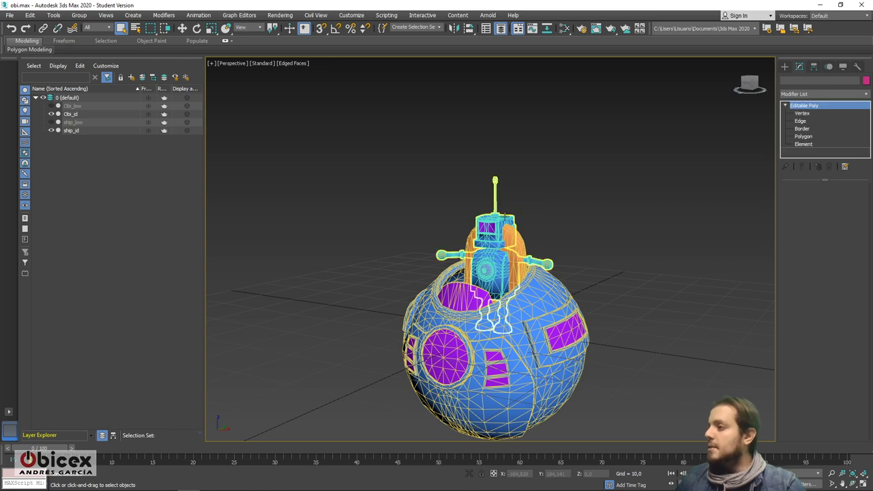
ctrl+click(517, 304)
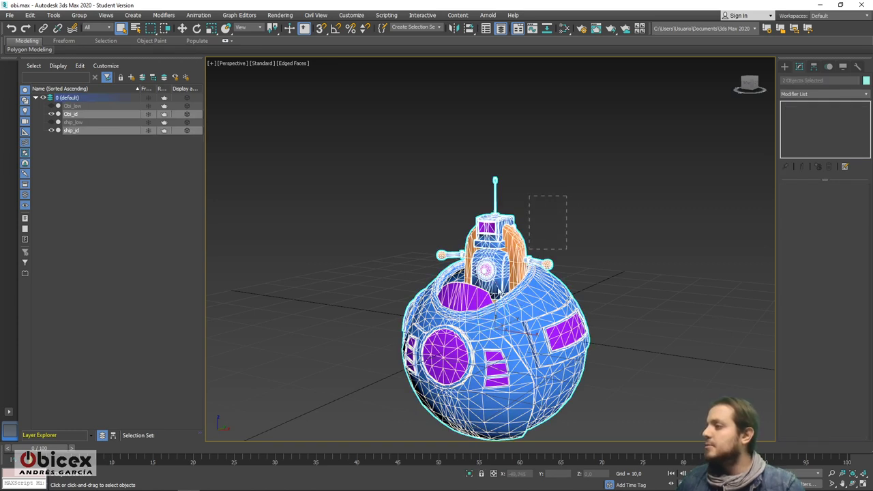
click(525, 244)
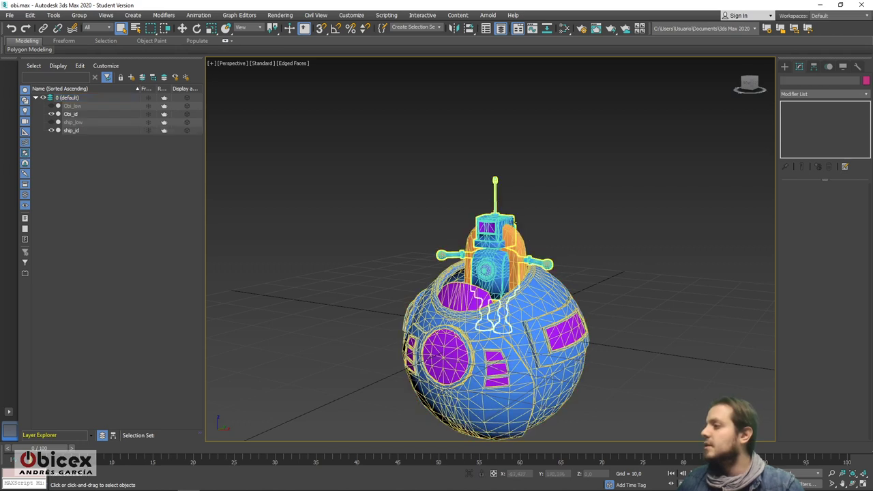
click(530, 304)
drag(581, 204, 401, 422)
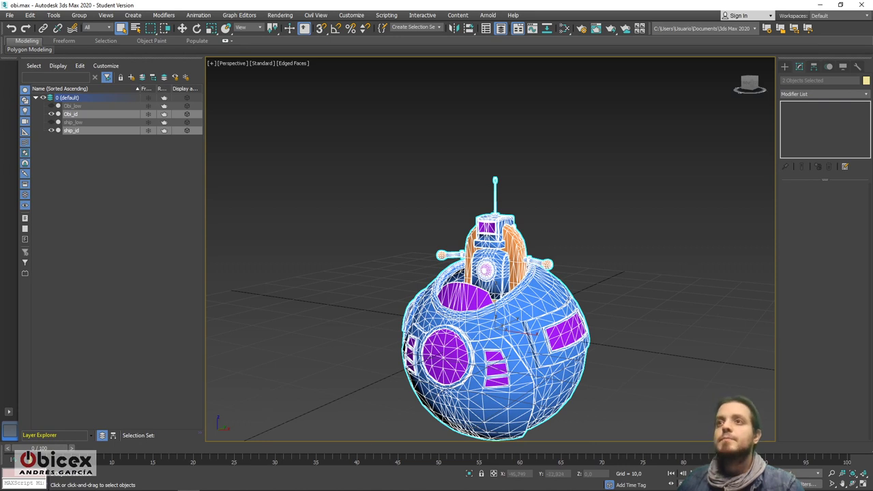
Step: Start an FBX export to the desktop as obi_id.fbx, replacing the existing file
click(9, 15)
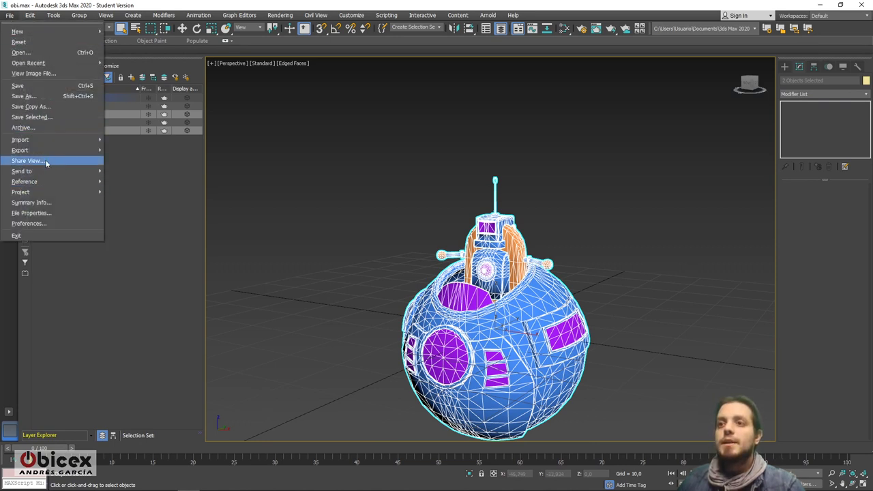
mouse_move(45, 151)
click(124, 160)
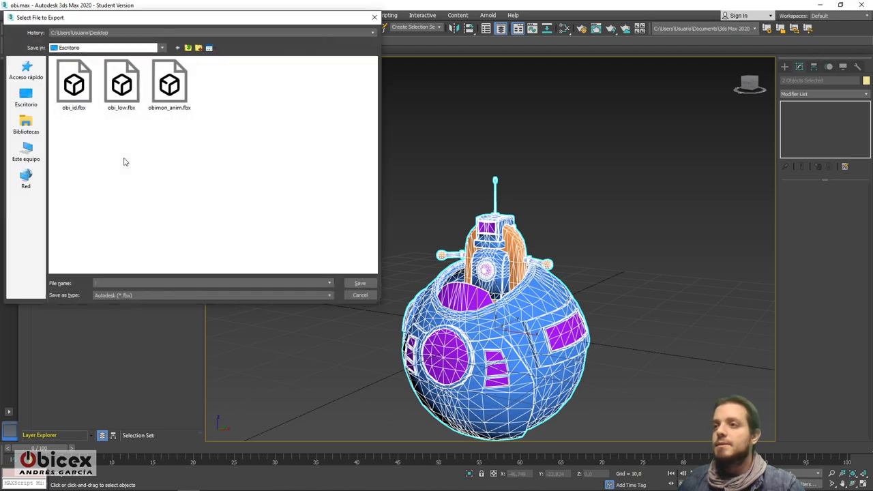
click(82, 97)
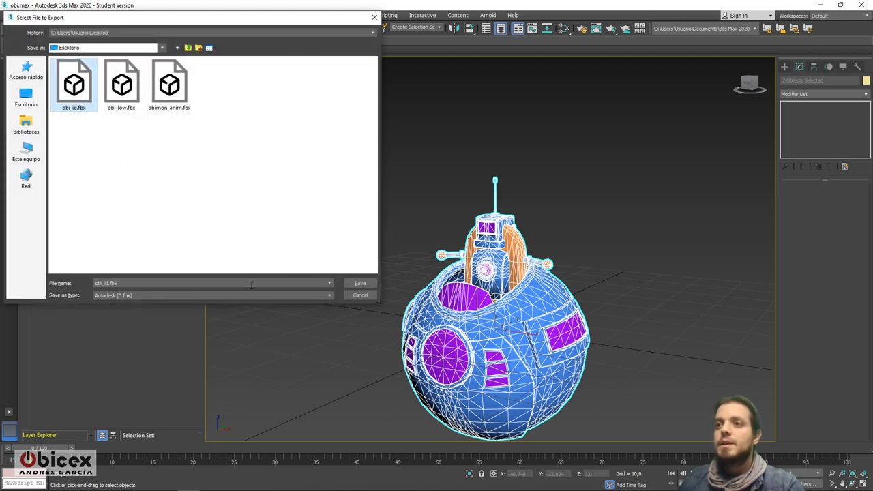
click(356, 283)
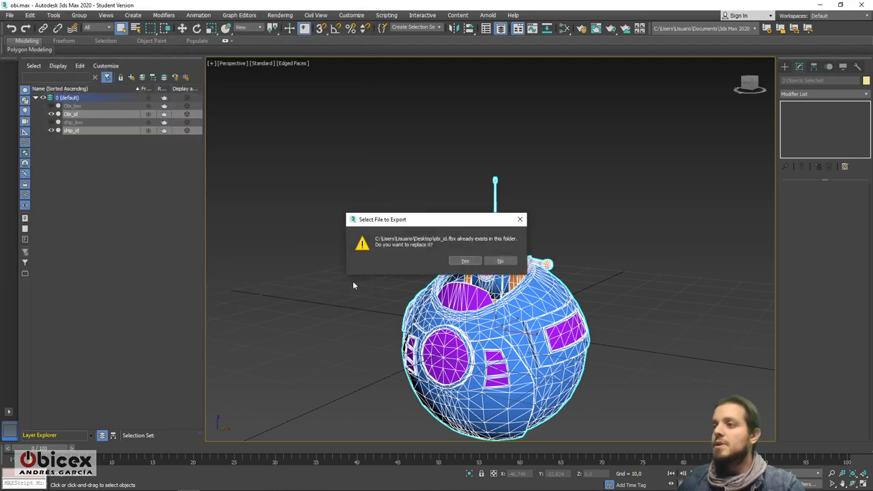
click(462, 261)
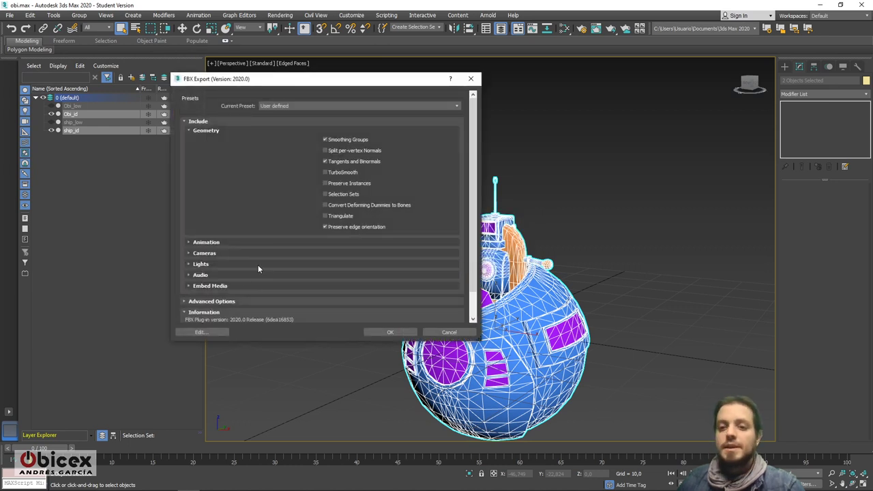
Step: Review the animation, camera and light options of the FBX export and complete it with the existing settings
click(200, 242)
click(200, 242)
click(199, 253)
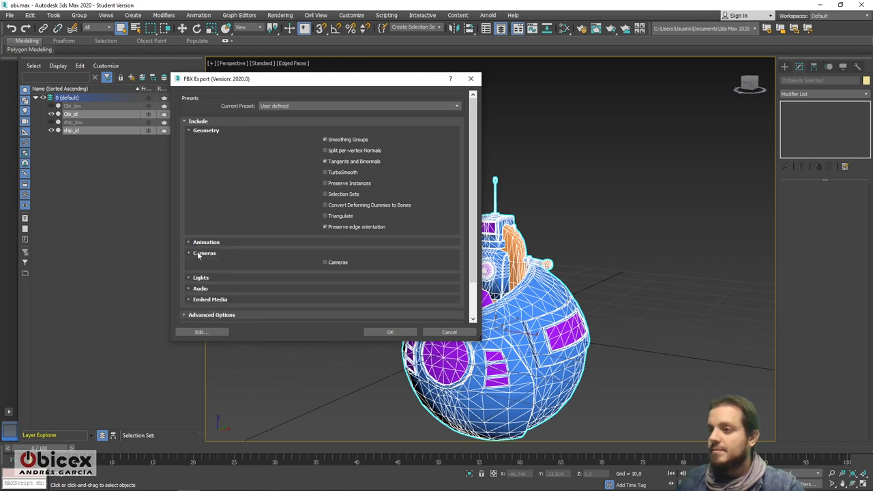
click(199, 253)
click(199, 264)
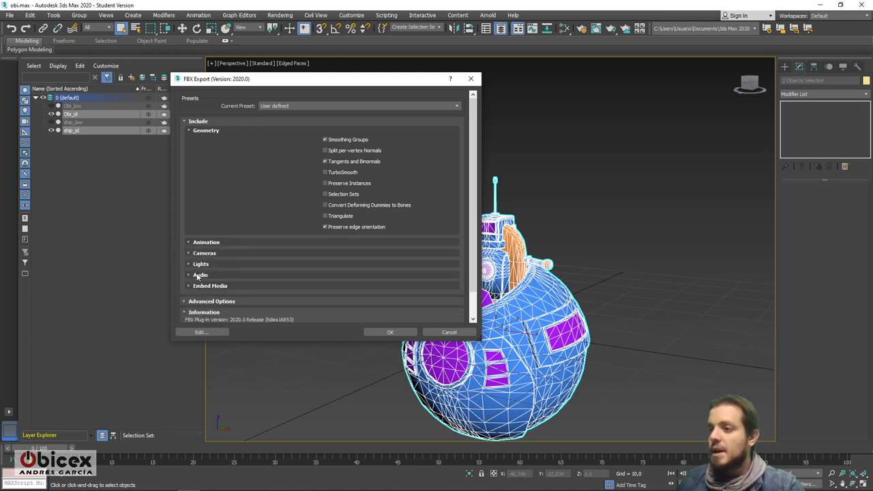
click(392, 333)
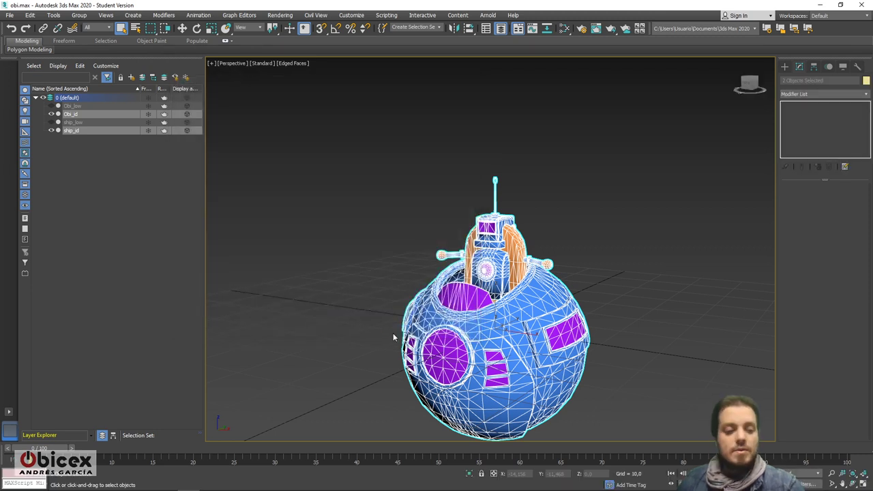
Step: Switch back to Substance Painter and apply the ship's ID baker parameters to all texture sets
key(alt+Tab)
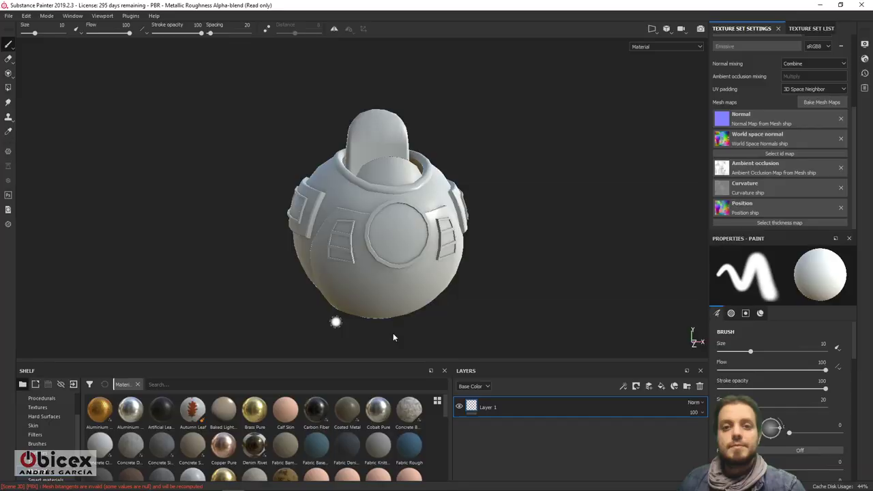
click(829, 102)
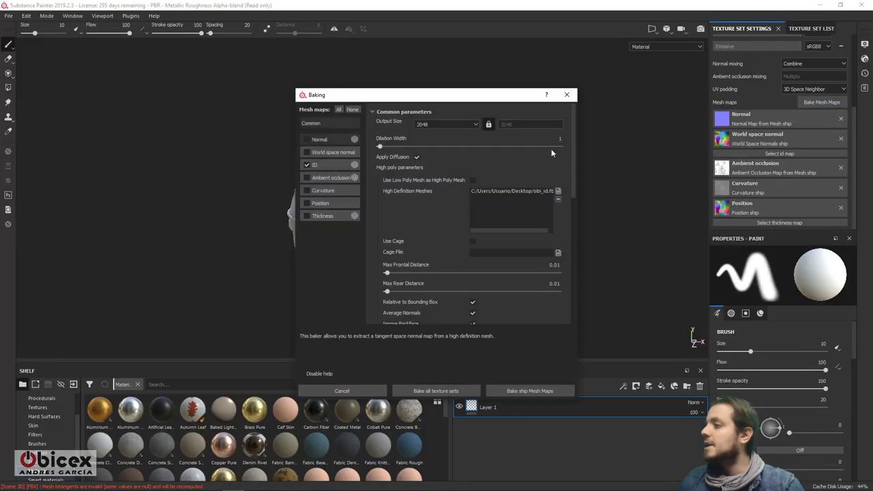
click(333, 164)
click(455, 122)
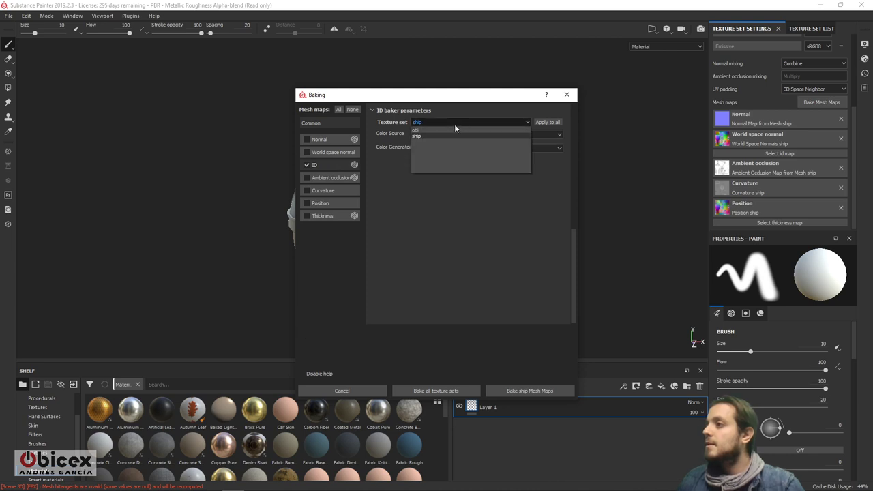
click(437, 137)
click(536, 122)
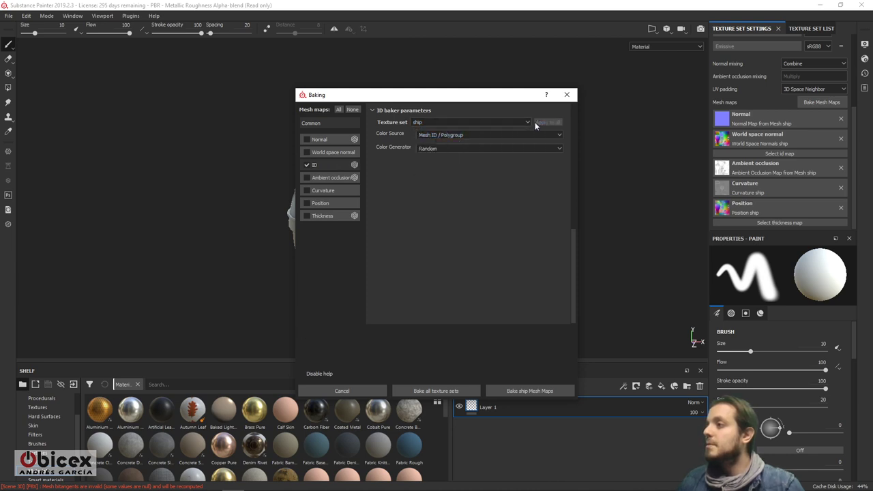
Step: Try baking the ship's ID map with the Hue Shift color generator, and remove the baked ID map
click(433, 147)
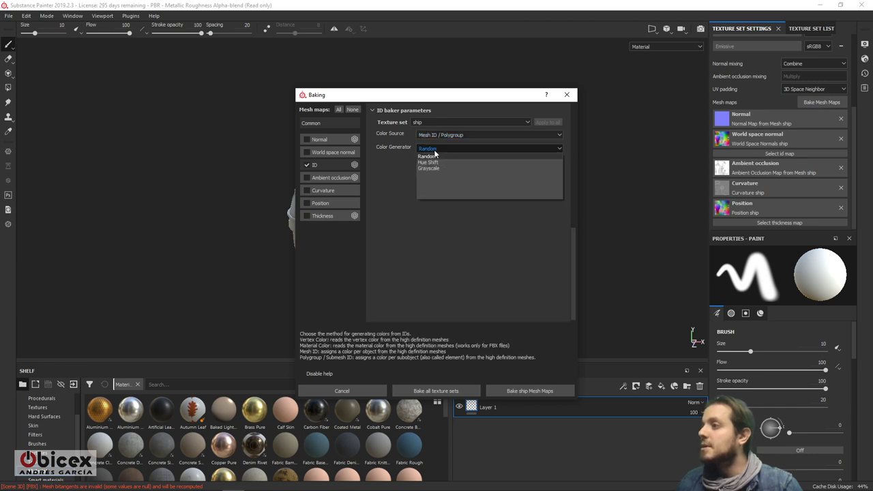
click(434, 163)
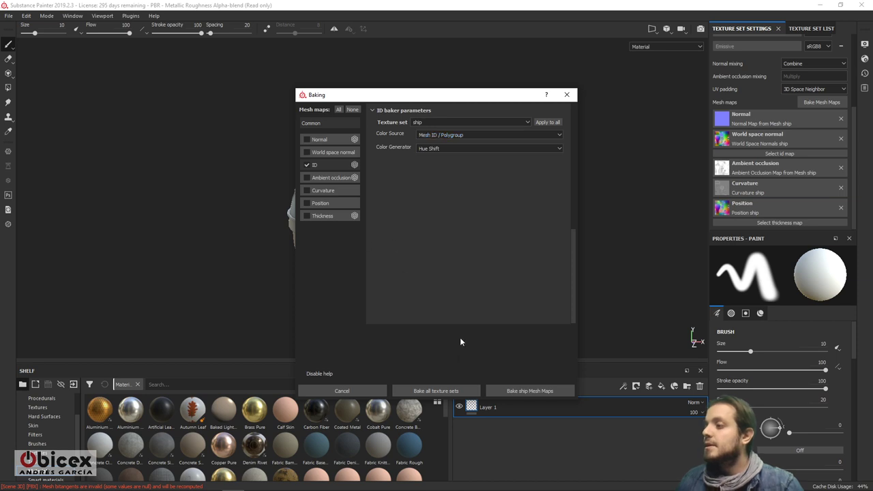
click(327, 120)
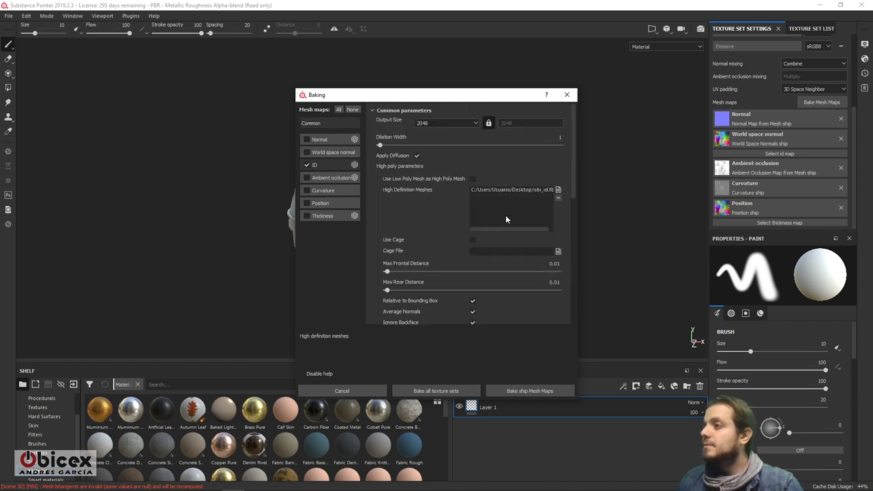
click(518, 387)
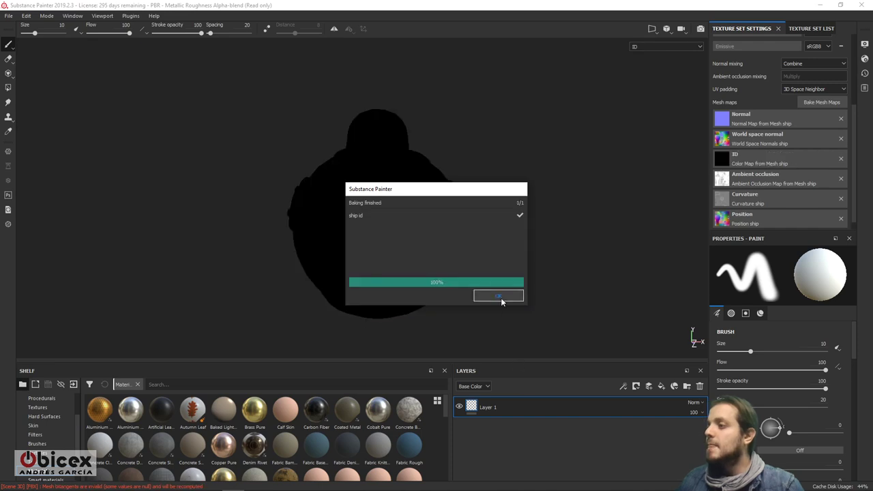
click(501, 297)
click(840, 158)
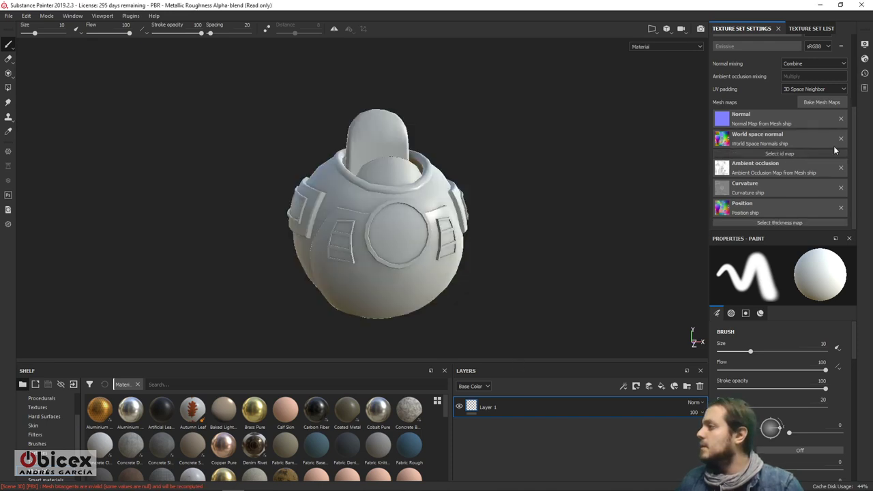
Step: Try baking the ship's ID map using the low poly mesh as the high poly mesh, and remove the baked map
click(821, 102)
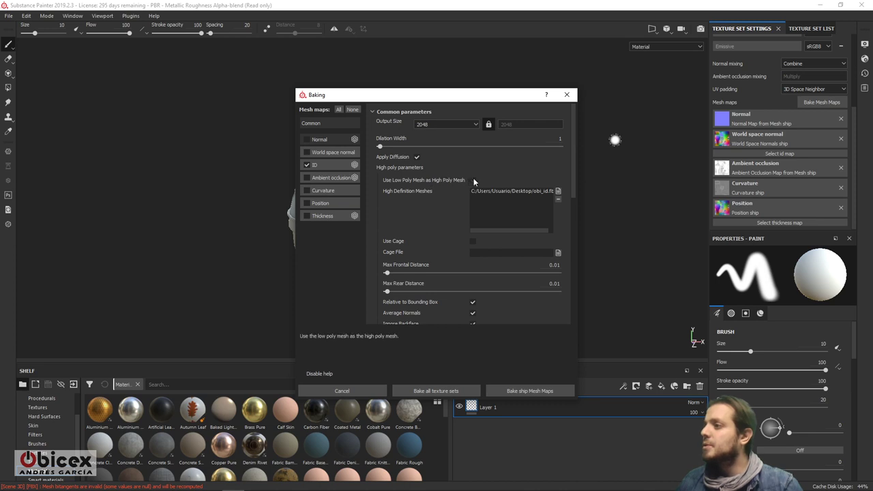
click(530, 391)
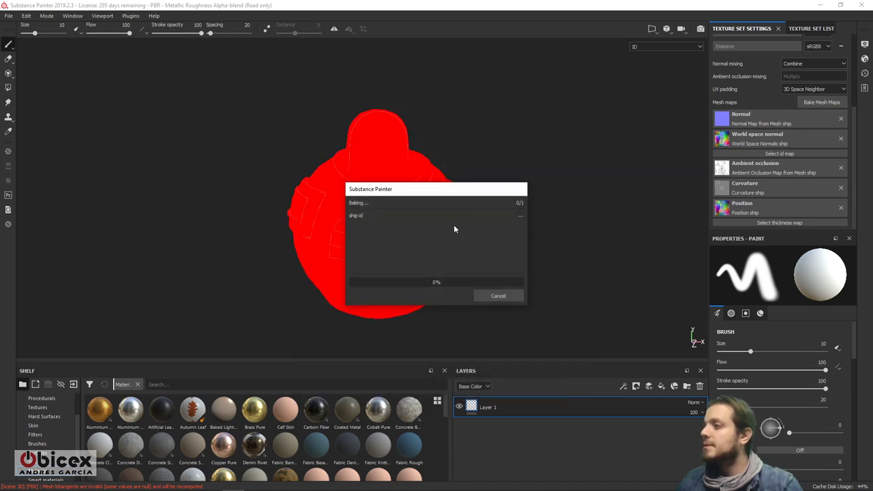
click(491, 300)
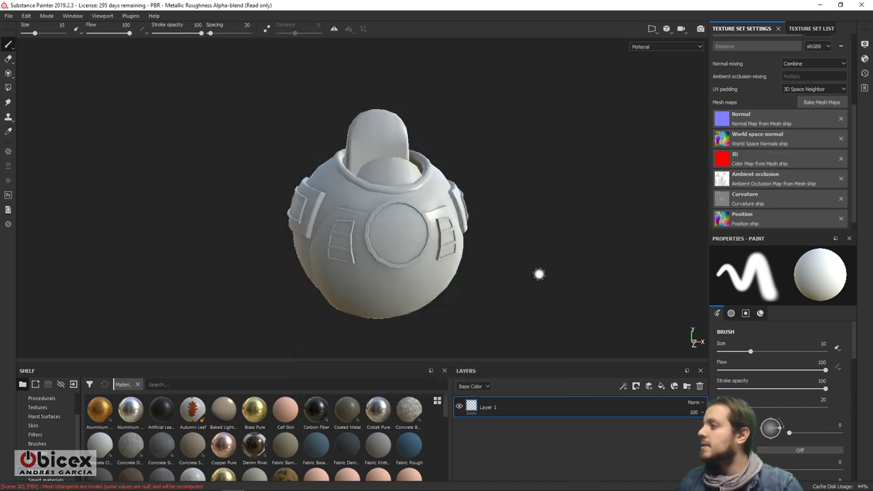
click(840, 158)
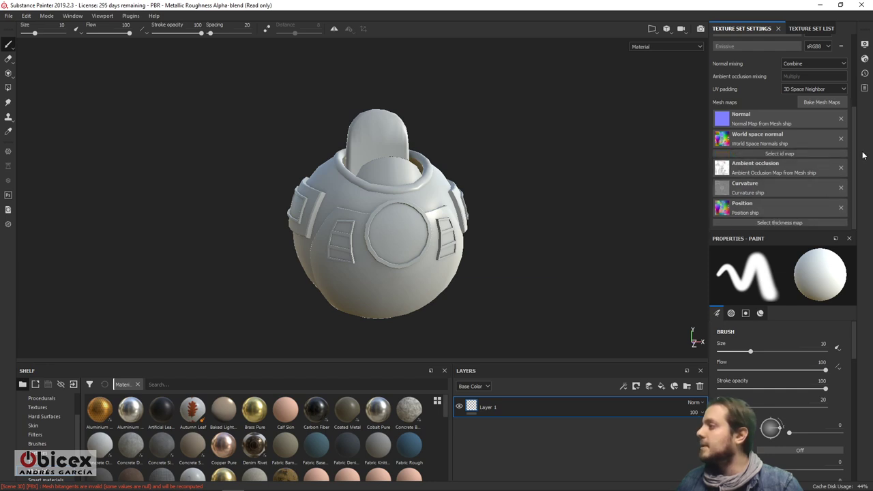
Step: Reopen the mesh map baking settings and set the ship's ID color generator to Random
click(817, 103)
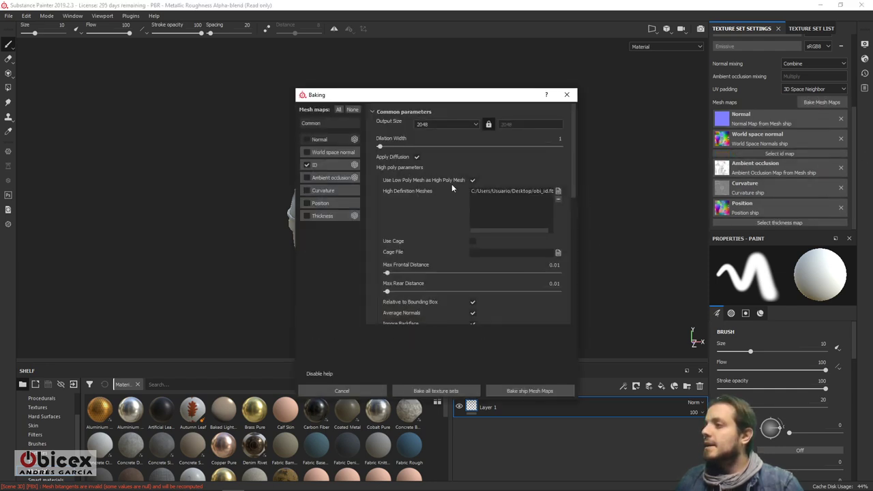
click(327, 166)
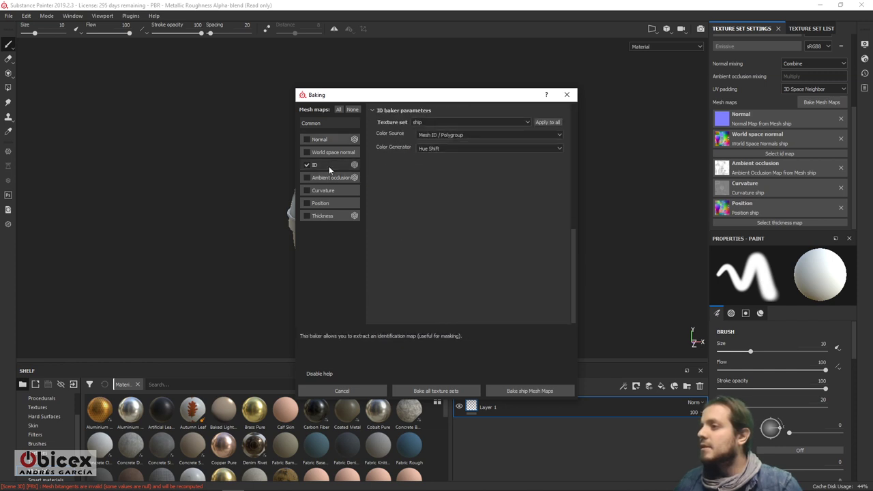
click(431, 147)
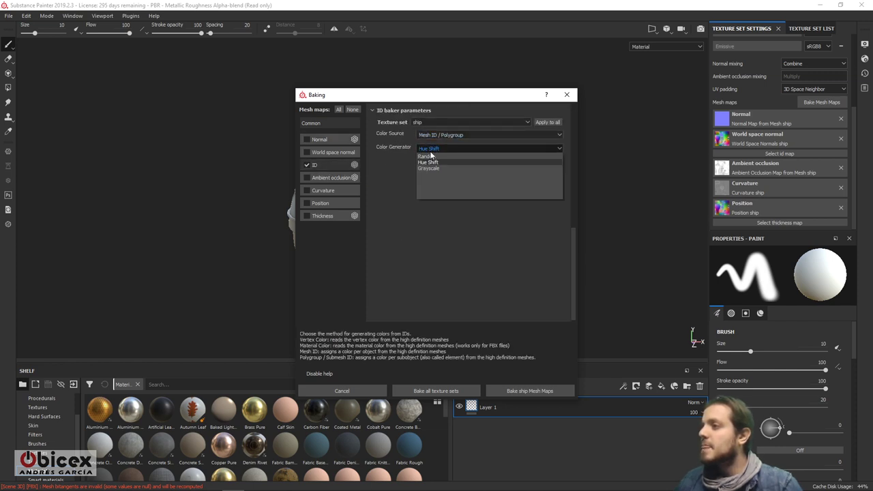
click(435, 156)
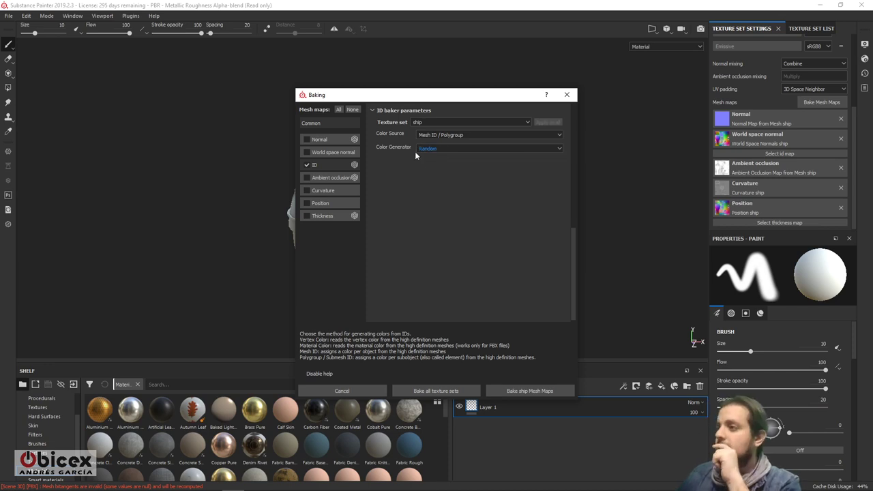
Step: Turn off using the low poly mesh as high poly and reload obi_id.fbx from the desktop as the high definition mesh
click(328, 123)
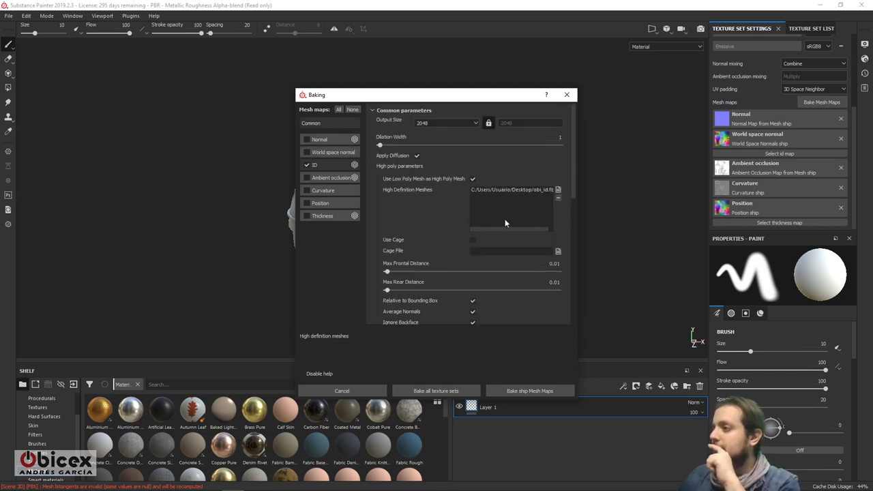
click(473, 177)
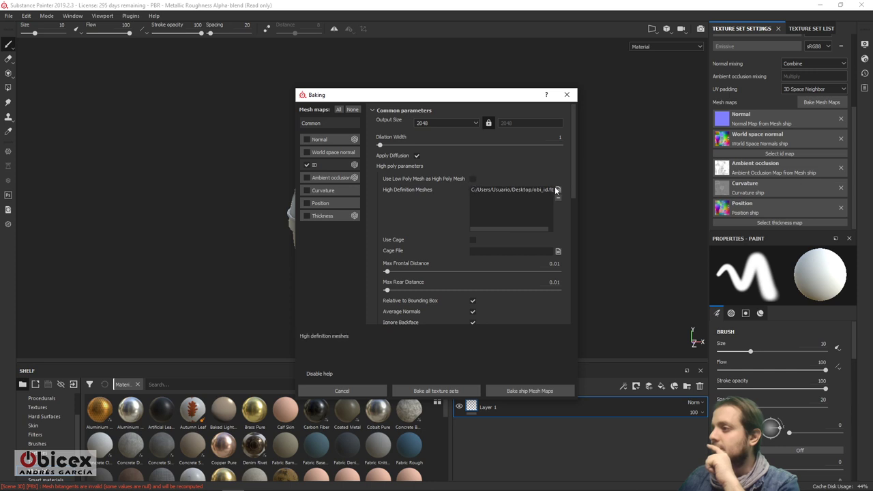
click(558, 190)
click(407, 181)
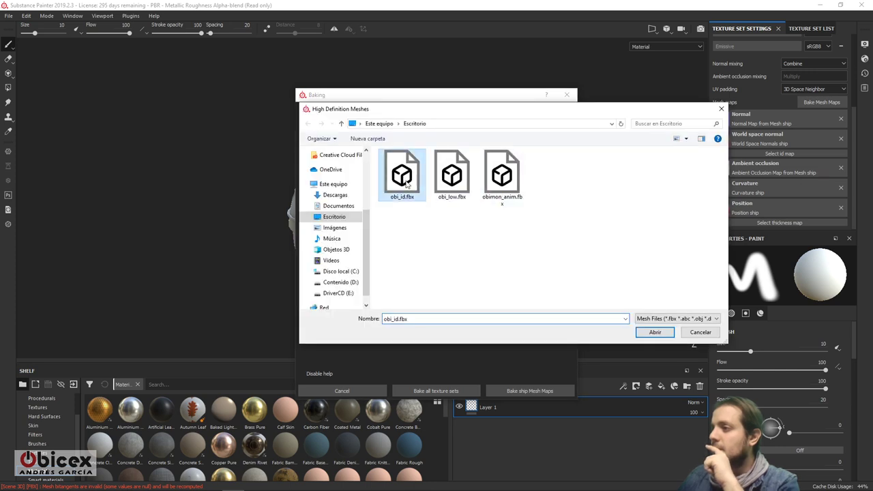
click(652, 332)
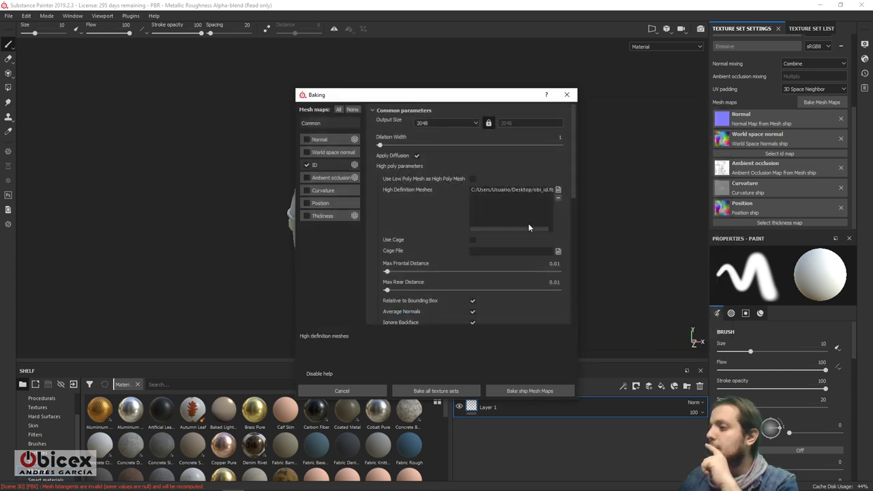
Step: Set the common baking parameter Match to Always
drag(574, 191, 577, 305)
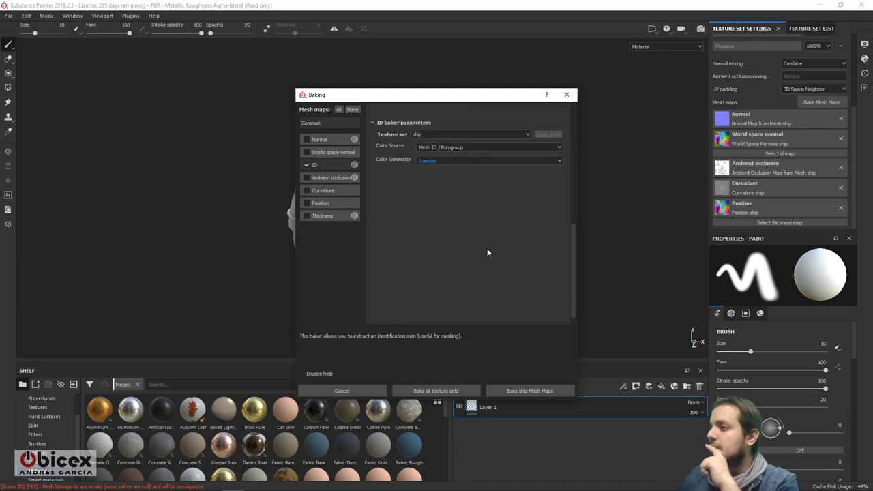
drag(574, 253, 574, 218)
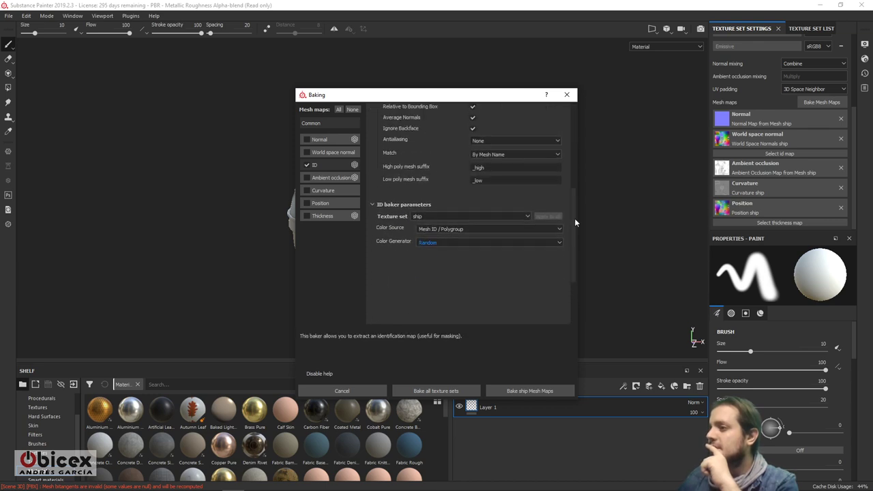
drag(573, 259, 572, 218)
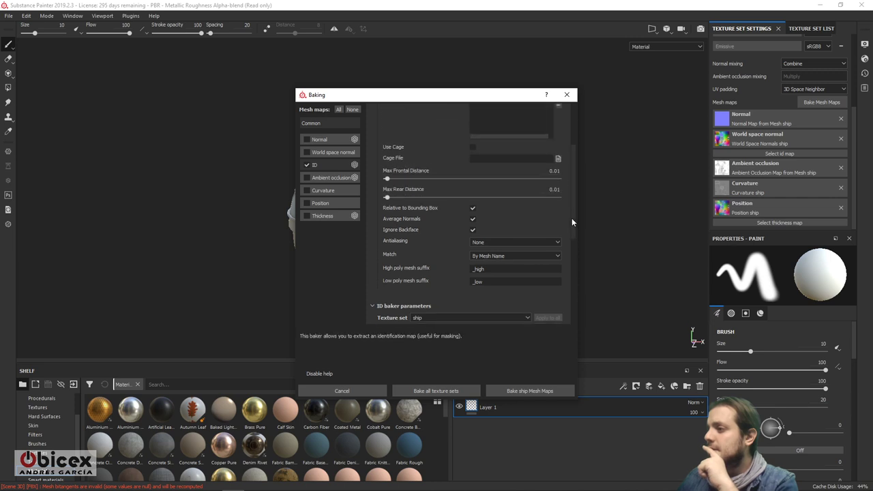
click(497, 258)
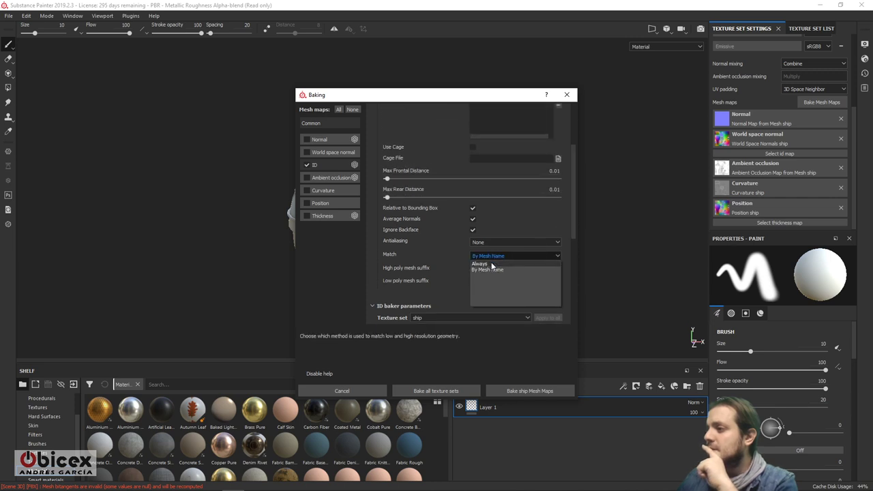
click(492, 264)
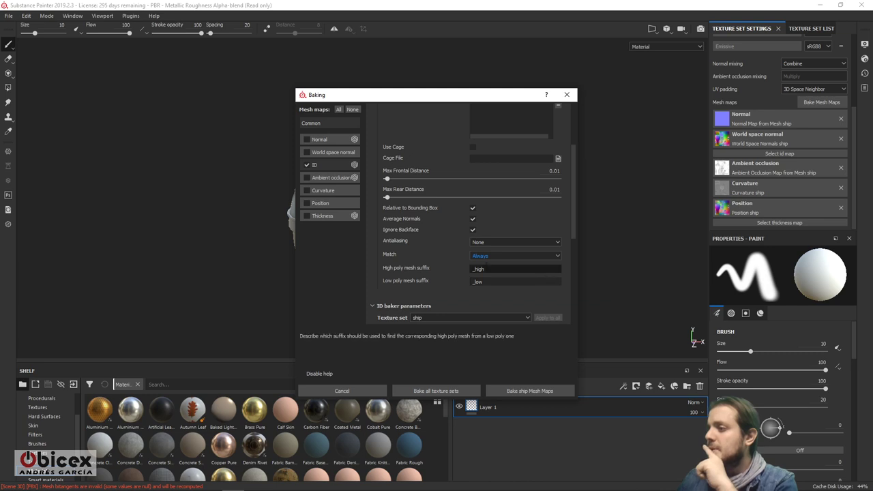
Step: Set the ID color source to Vertex Color and bake the ship's ID map
drag(574, 233, 573, 193)
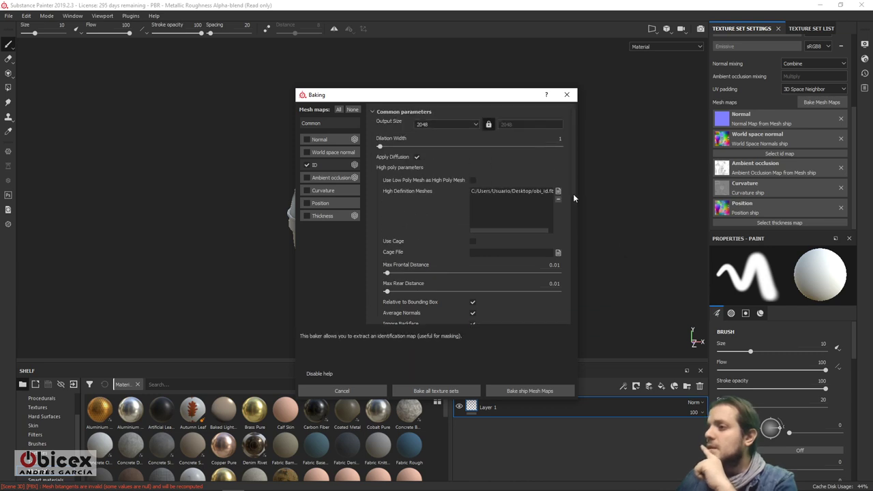
click(333, 164)
click(443, 135)
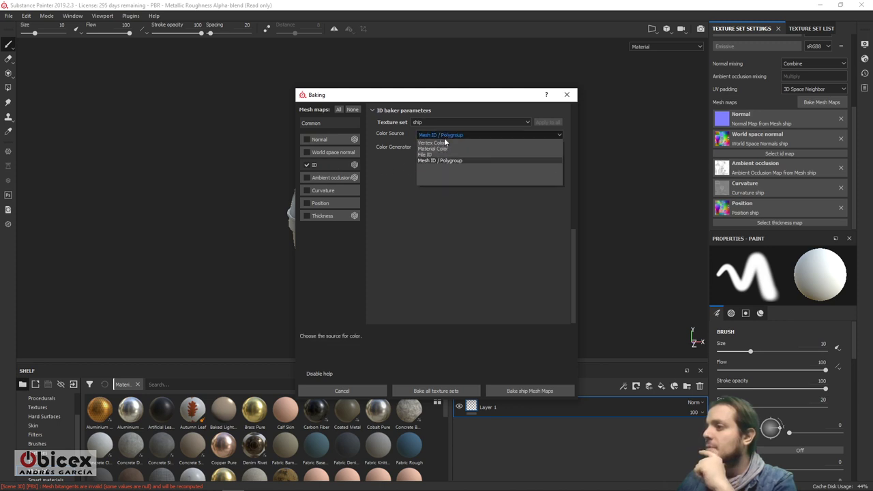
click(444, 142)
click(523, 390)
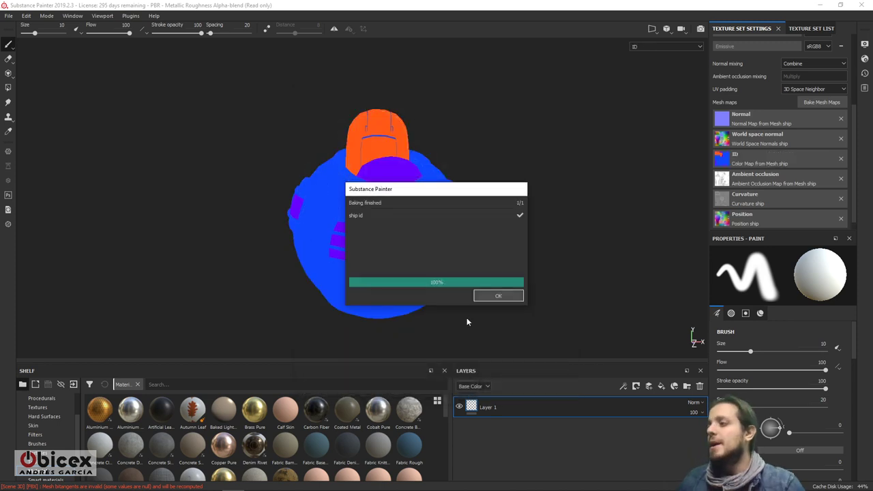
click(499, 295)
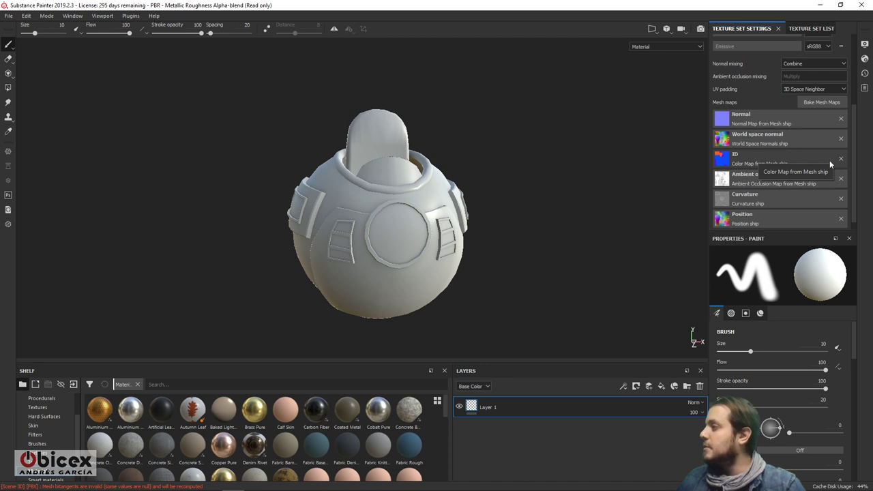
Step: Review the Match options in the common baking parameters, keeping Always, and close the baking settings
click(821, 103)
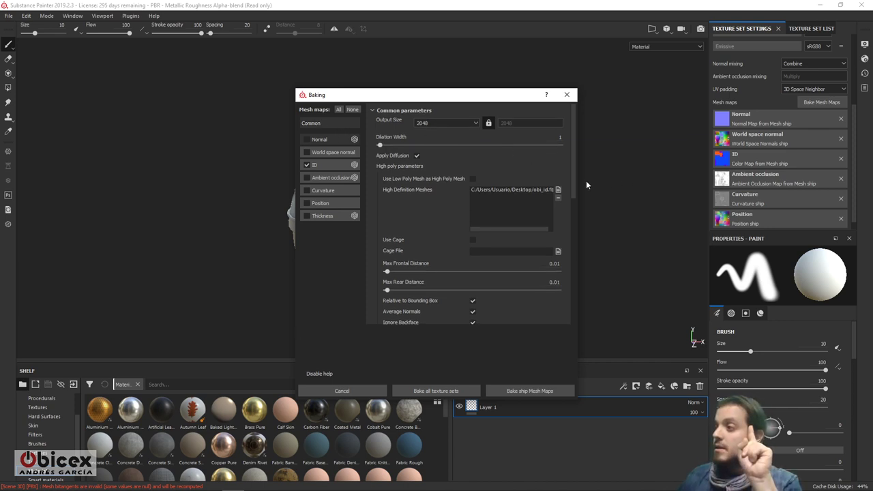
drag(574, 182, 576, 252)
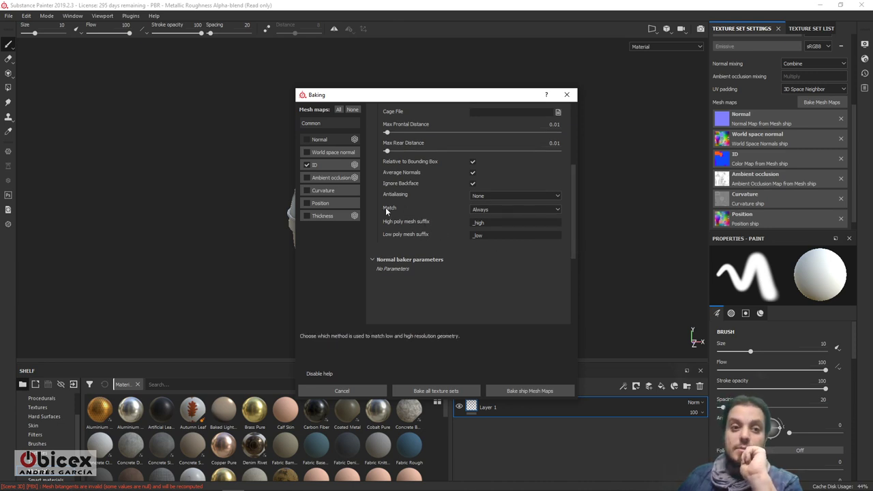
click(493, 211)
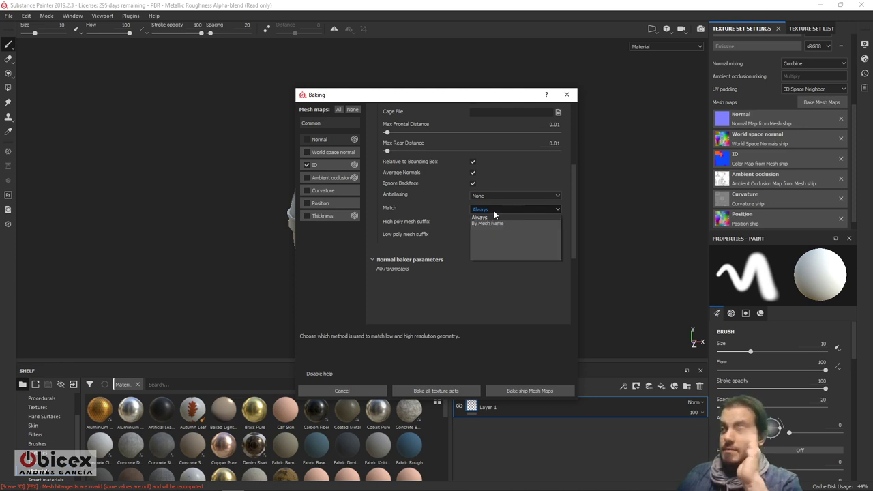
click(495, 218)
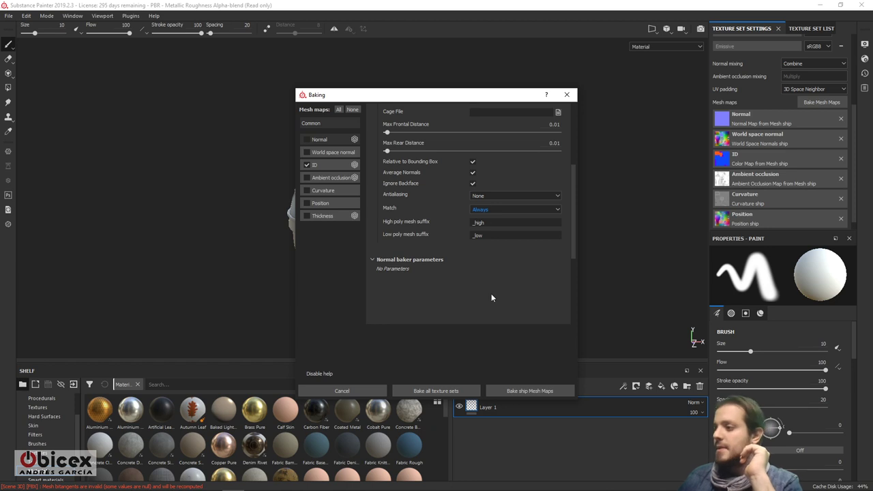
click(568, 96)
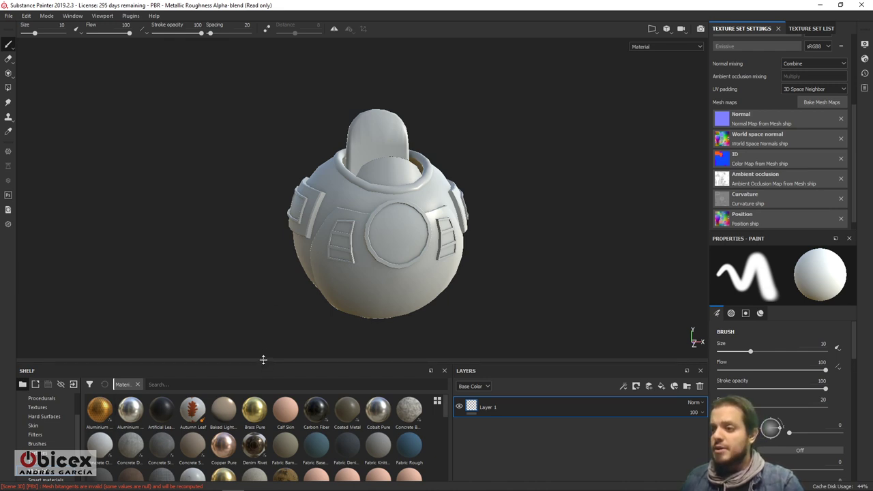
Step: Enlarge the shelf area to browse its materials and add a fill layer above Layer 1
drag(263, 359, 263, 302)
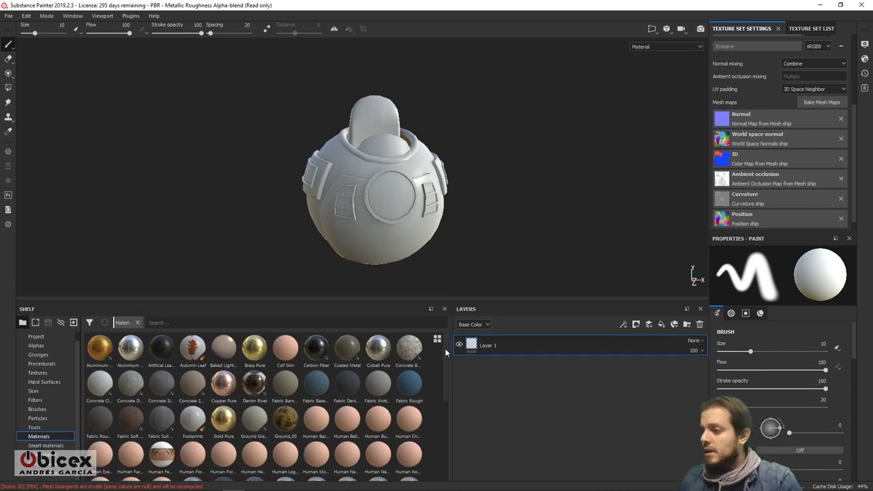
drag(445, 348, 442, 401)
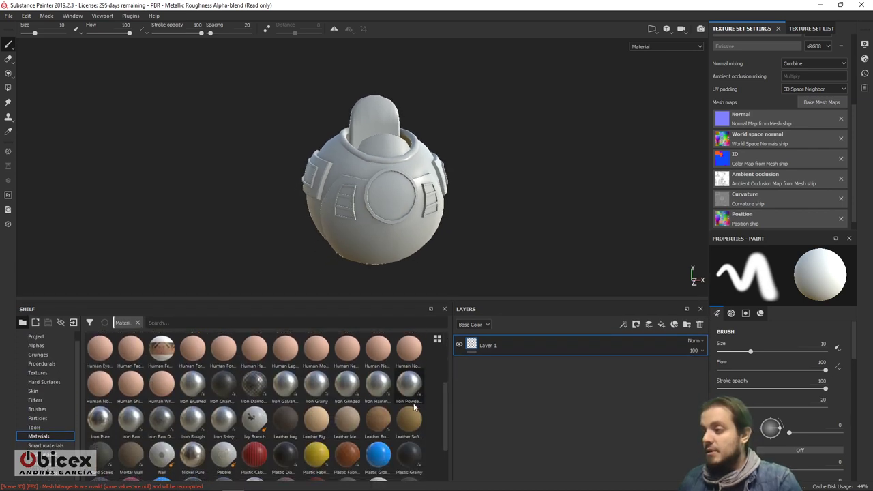
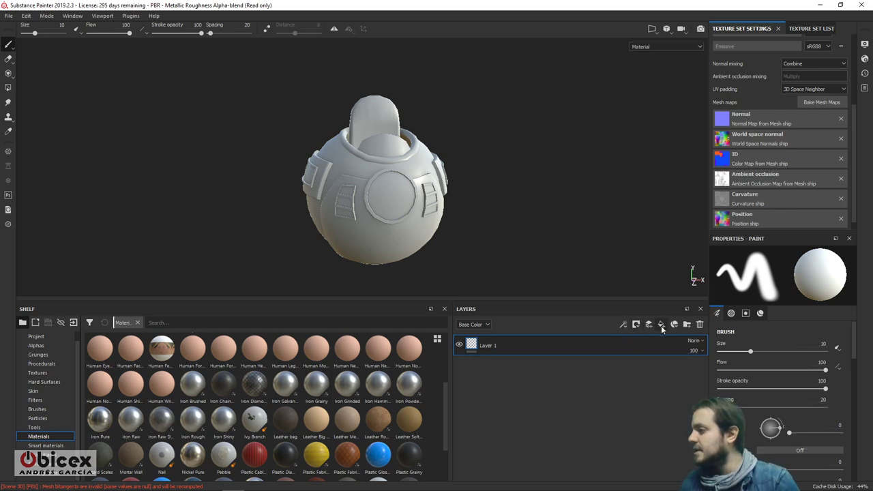
click(627, 332)
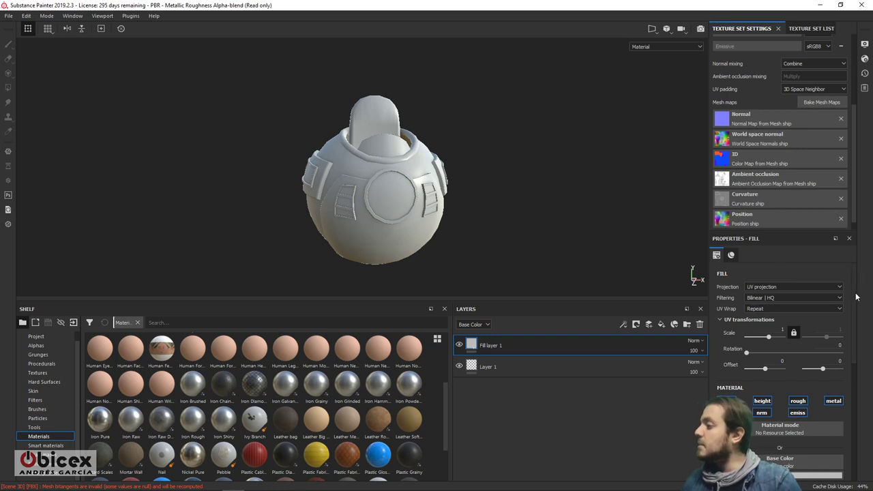
Step: Search the fill layer's material resources for metal and apply the Iron Brushed material
scroll(812, 314, down, 3)
click(806, 326)
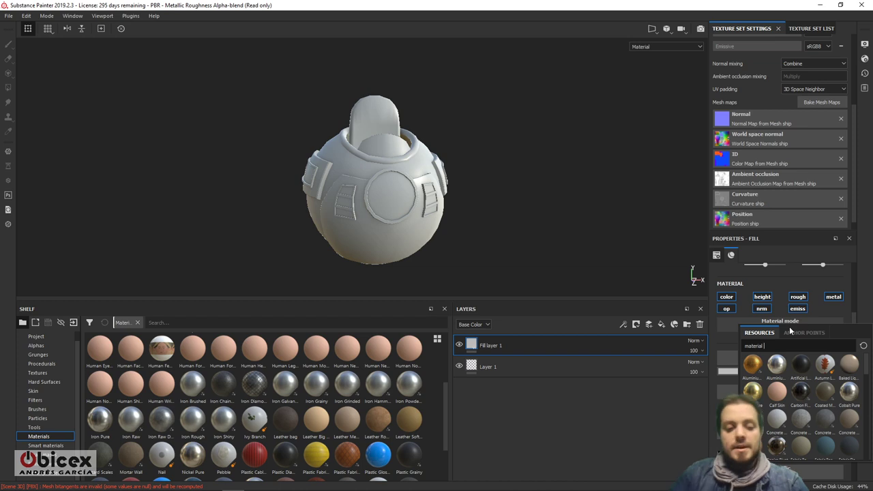
text(metal)
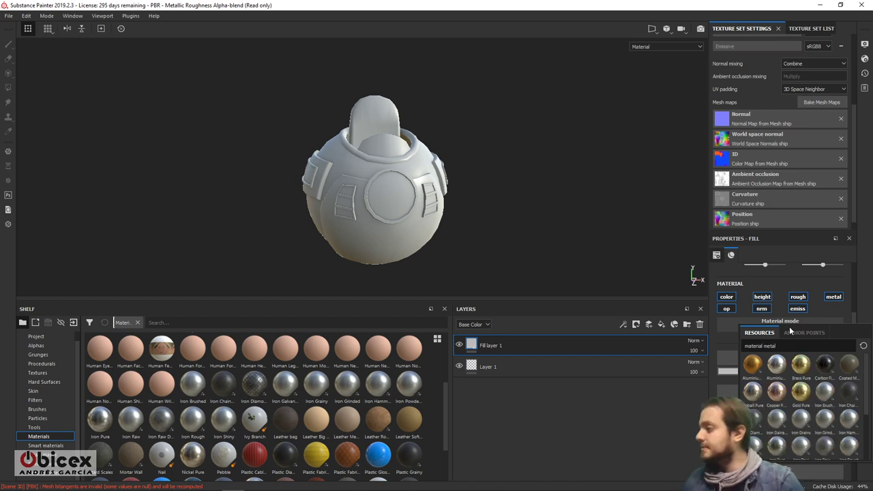
click(825, 392)
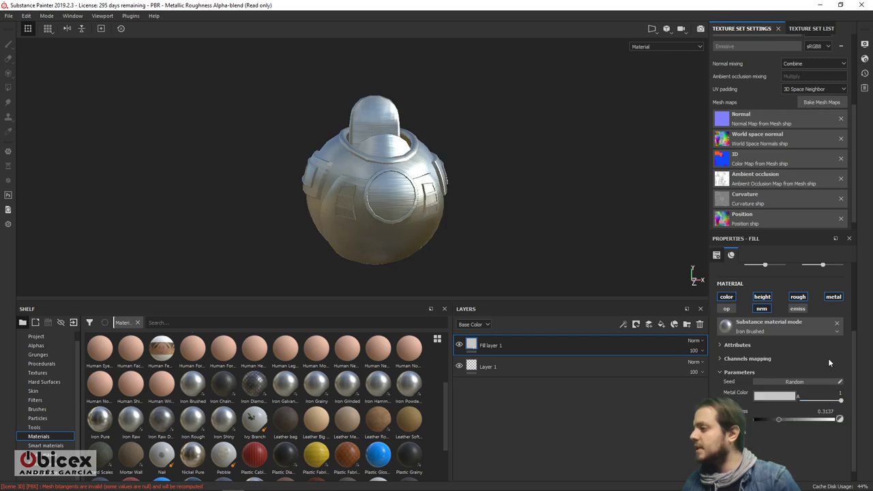
Step: Apply the Iron Pure material to the fill layer and inspect the metal finish around the ship
click(800, 330)
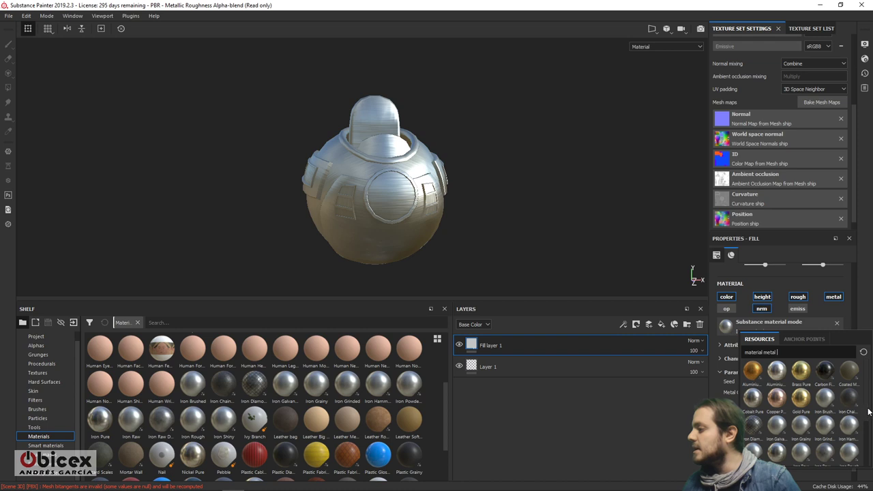
scroll(868, 411, down, 2)
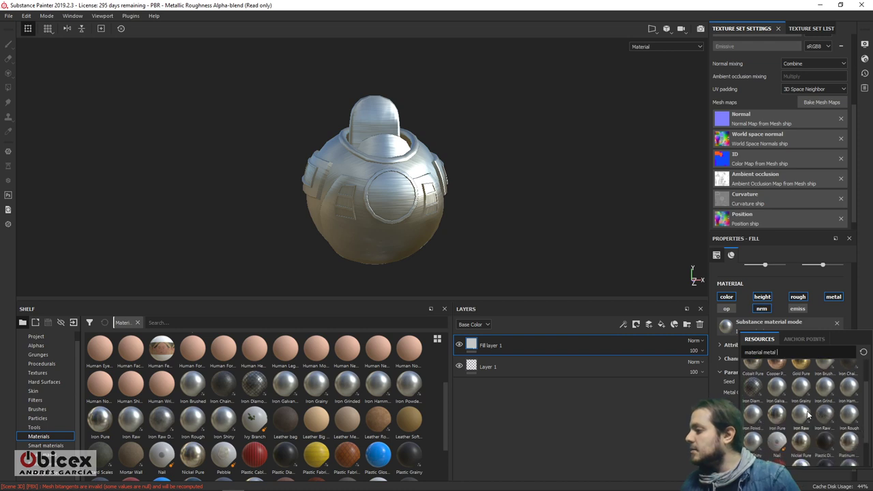
click(777, 414)
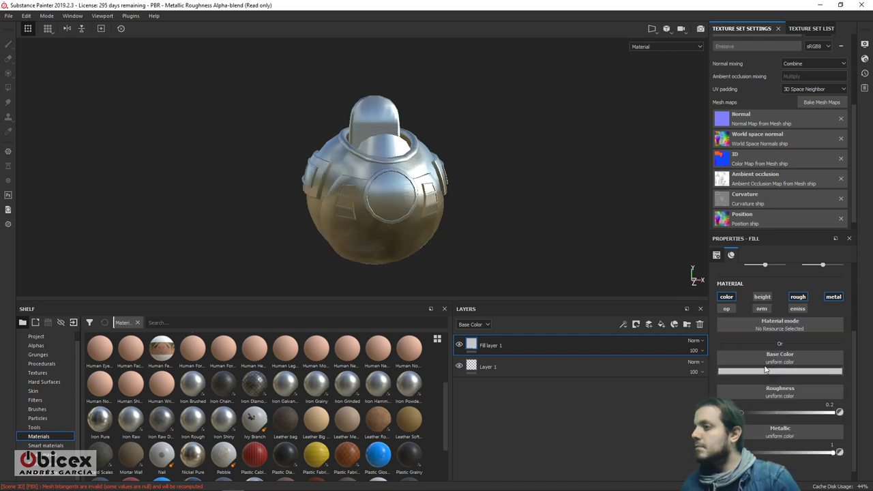
alt+drag(517, 216, 436, 230)
mouse_move(437, 229)
alt+right_down()
mouse_move(429, 259)
mouse_move(439, 236)
alt+right_up()
alt+drag(440, 236, 467, 206)
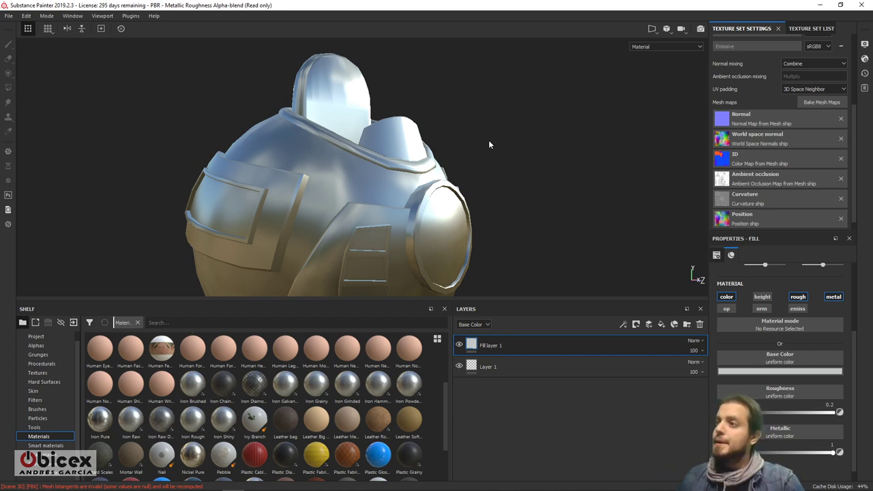
alt+drag(488, 141, 475, 160)
alt+drag(318, 89, 403, 160)
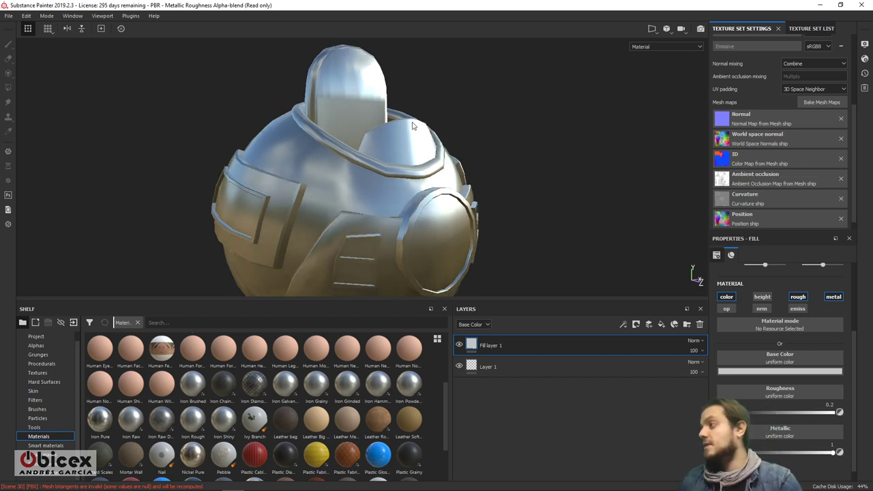
Step: Mask the fill layer with a color selection using the blue hull color of the ID map
click(475, 345)
right_click(472, 346)
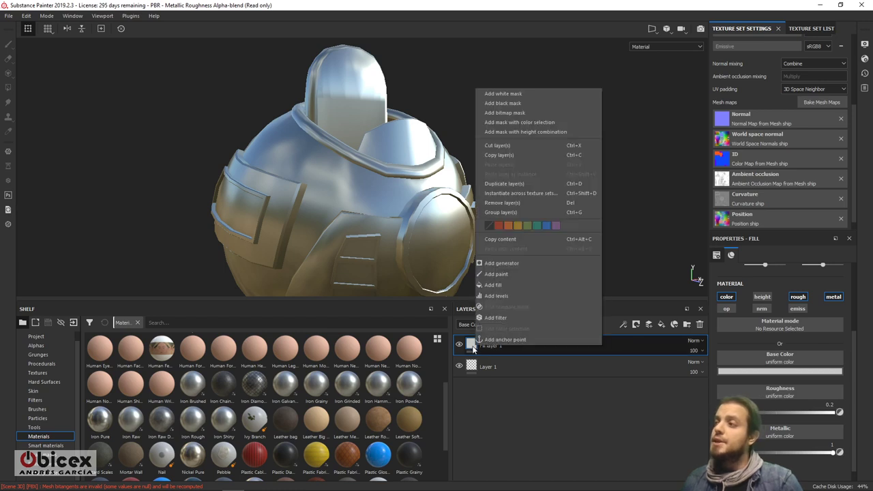
click(531, 123)
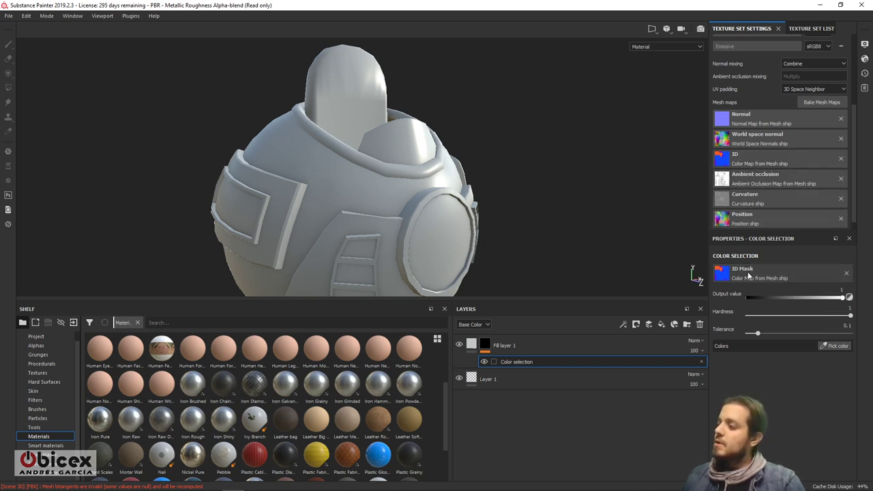
click(830, 346)
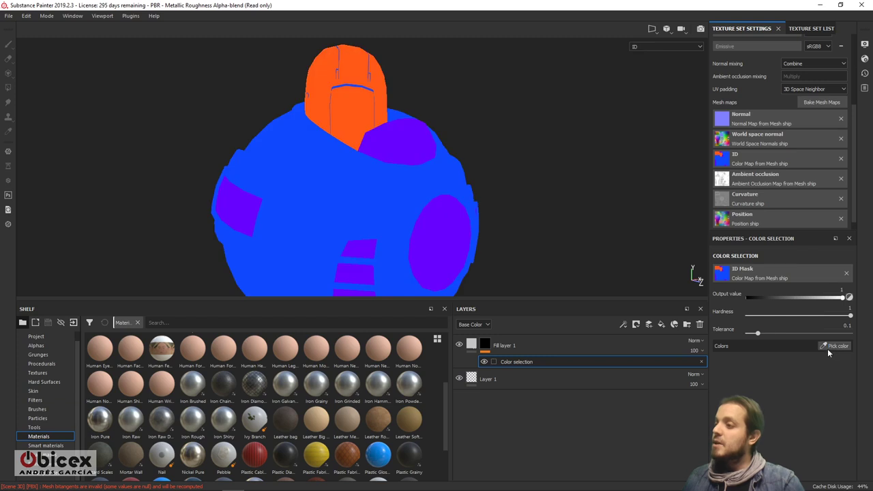
click(348, 186)
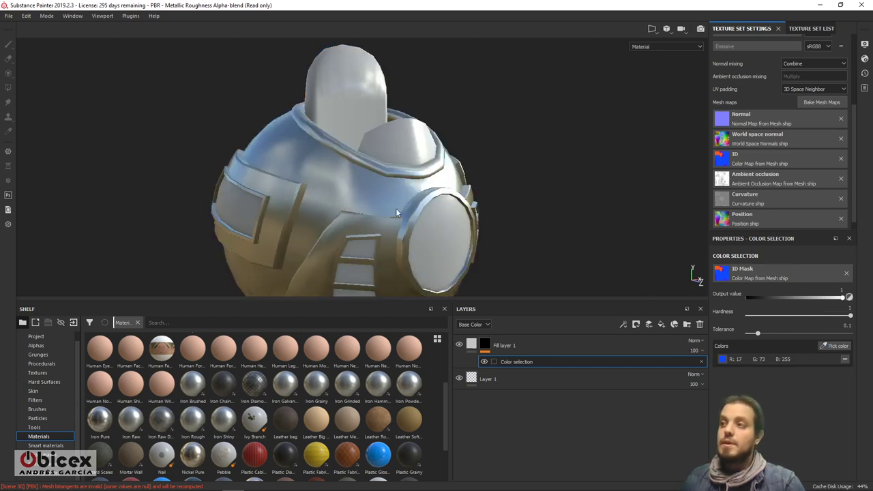
alt+drag(395, 213, 425, 214)
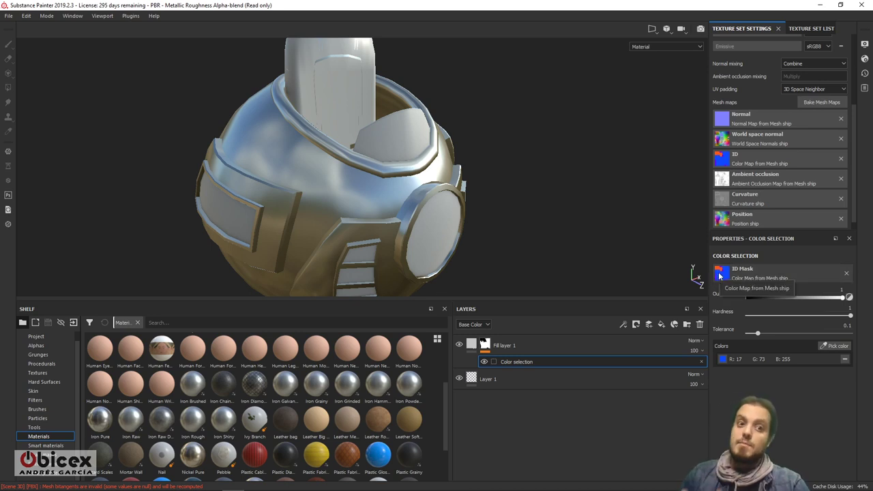
alt+drag(482, 207, 522, 227)
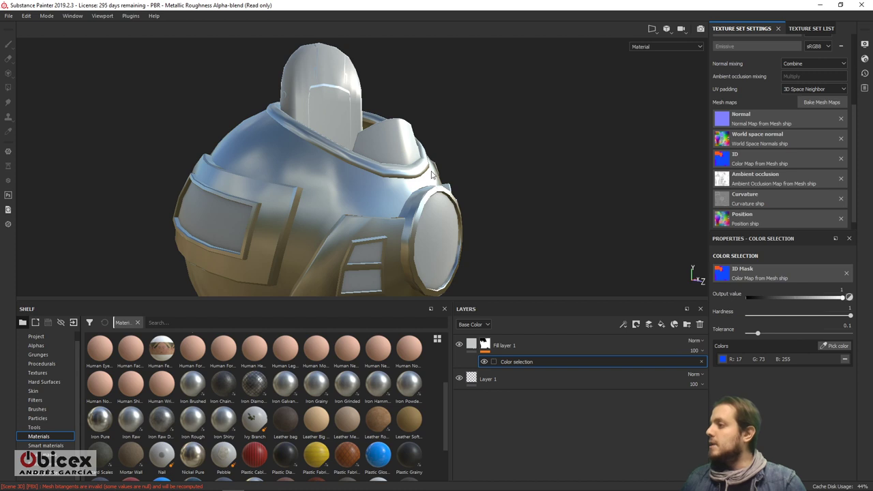
Step: Add a paint layer above the masked fill layer and name it cristal
click(650, 326)
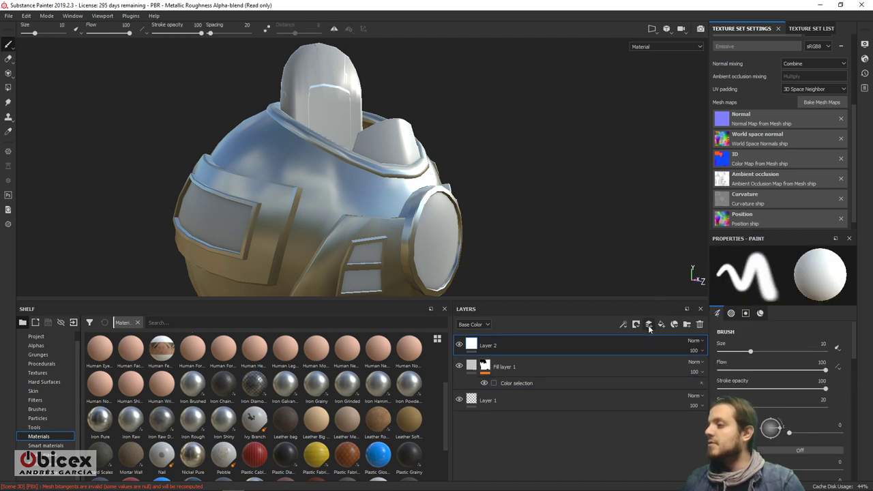
double_click(485, 346)
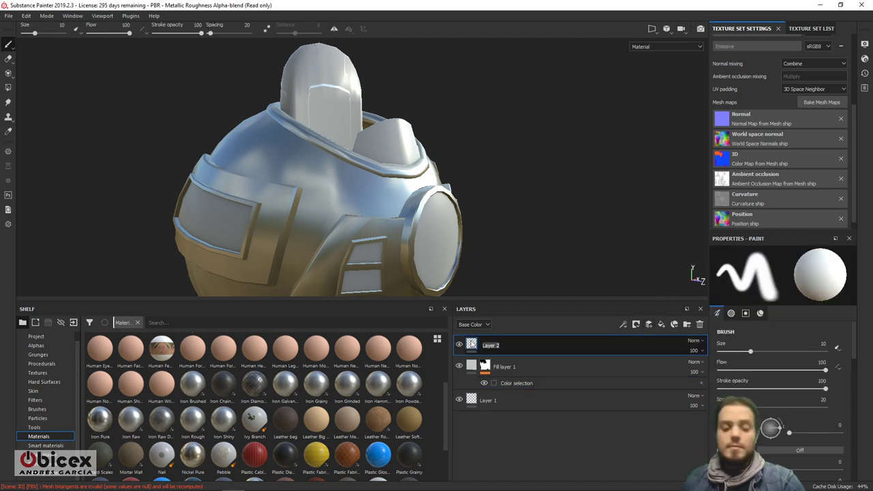
text(g)
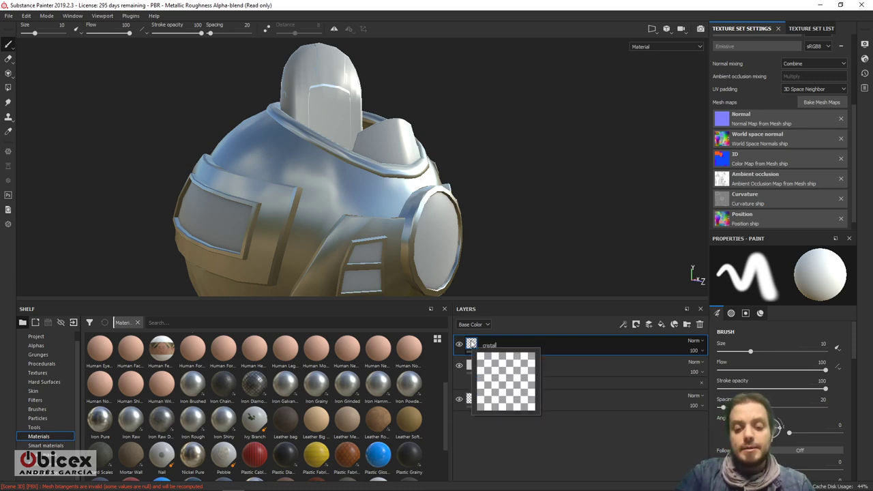
text(ristal)
key(Return)
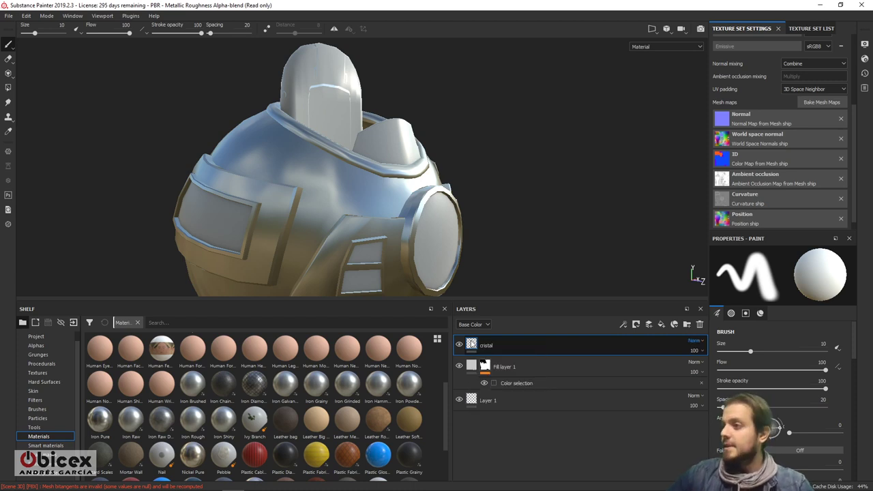
Step: Rename the masked fill layer as metal
double_click(505, 367)
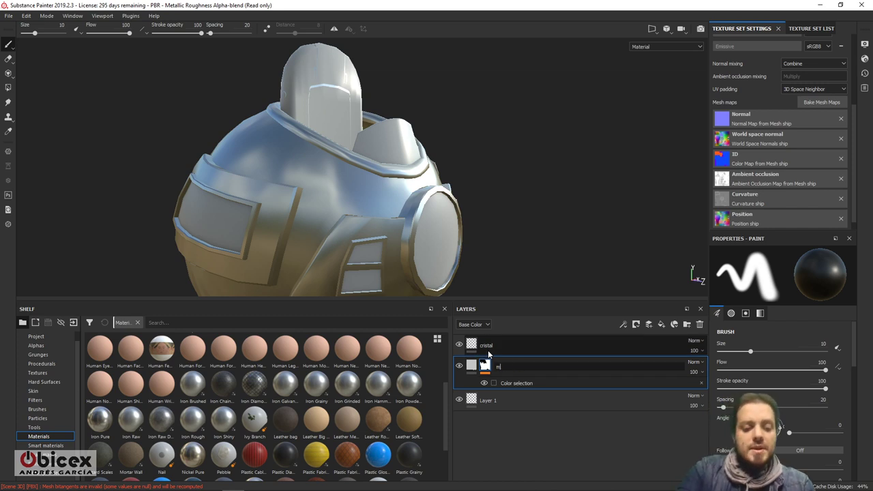
text(metal)
key(Return)
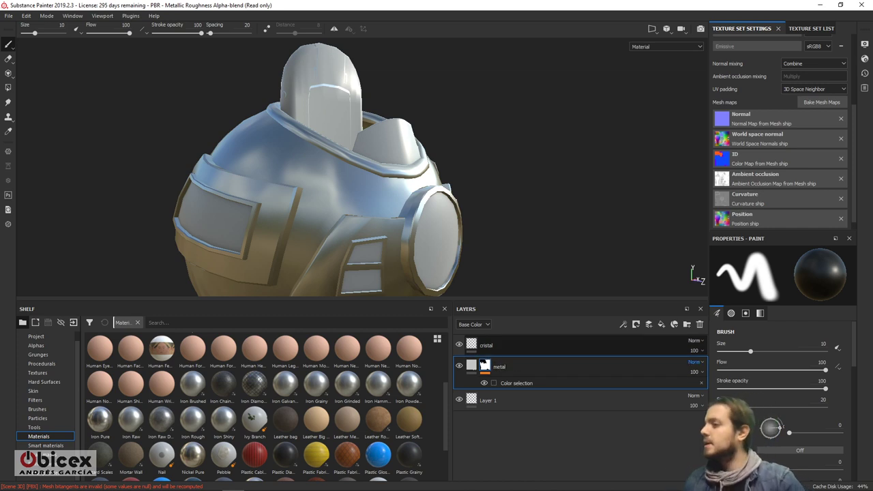
Step: Add a fill layer at the top of the layer stack and delete the cristal paint layer
alt+drag(579, 216, 546, 225)
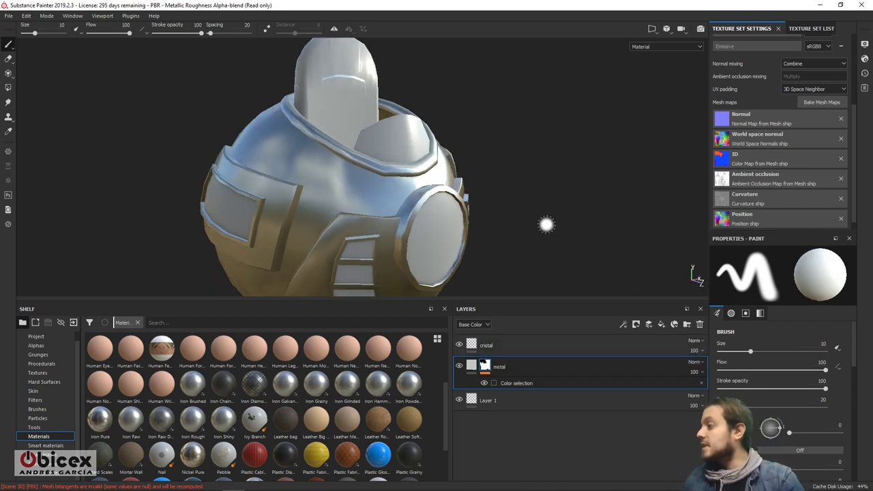
mouse_move(856, 355)
mouse_down()
mouse_move(852, 438)
mouse_move(862, 384)
mouse_up()
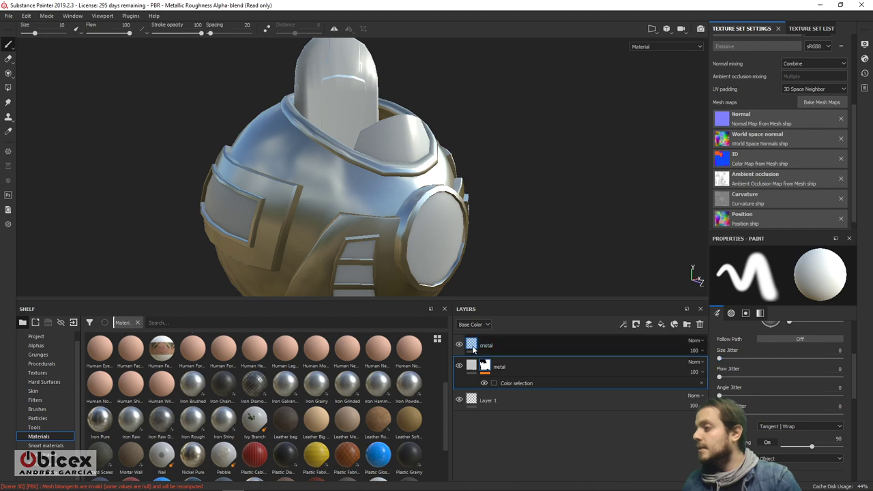
click(473, 351)
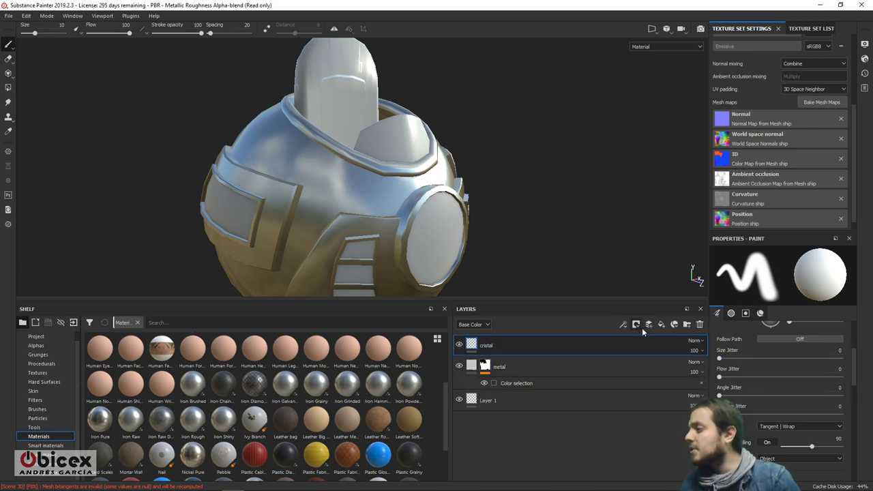
click(661, 328)
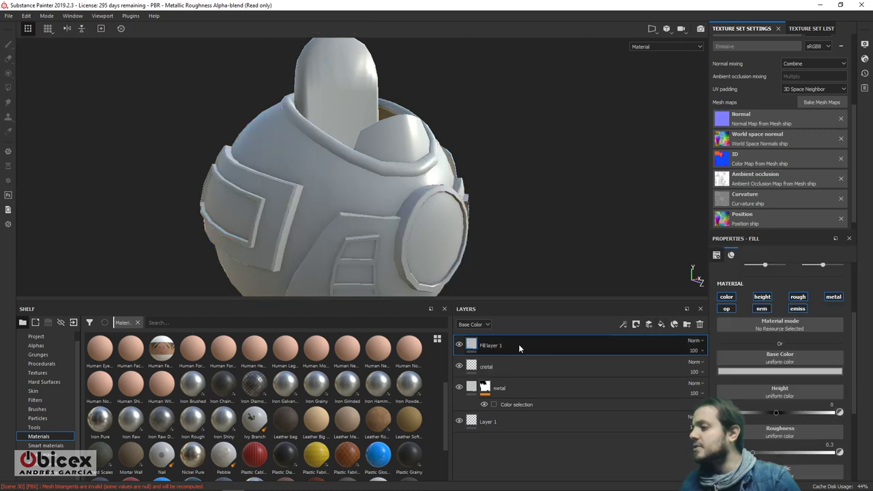
click(499, 367)
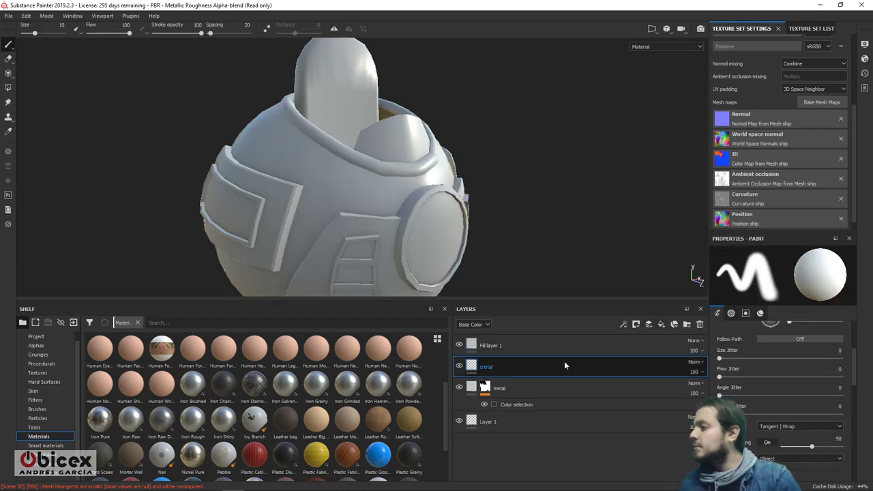
click(699, 325)
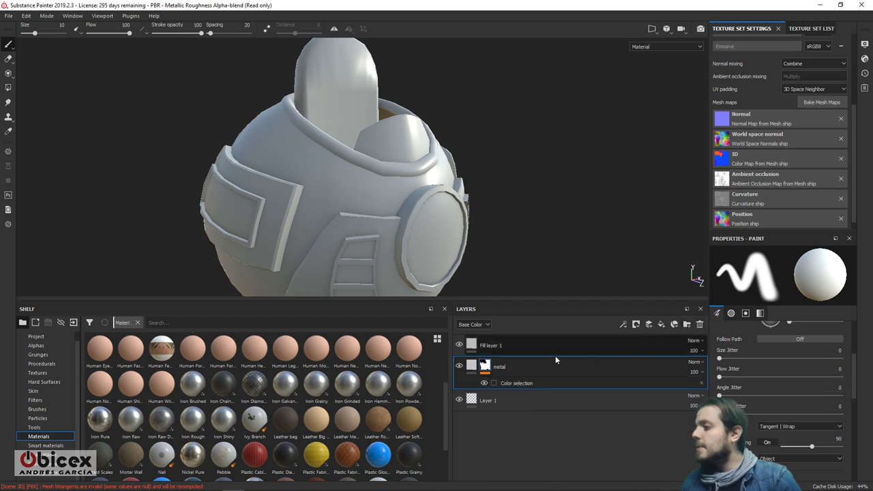
Step: Rename the new top fill layer as cristal
click(488, 347)
double_click(492, 345)
text(cr)
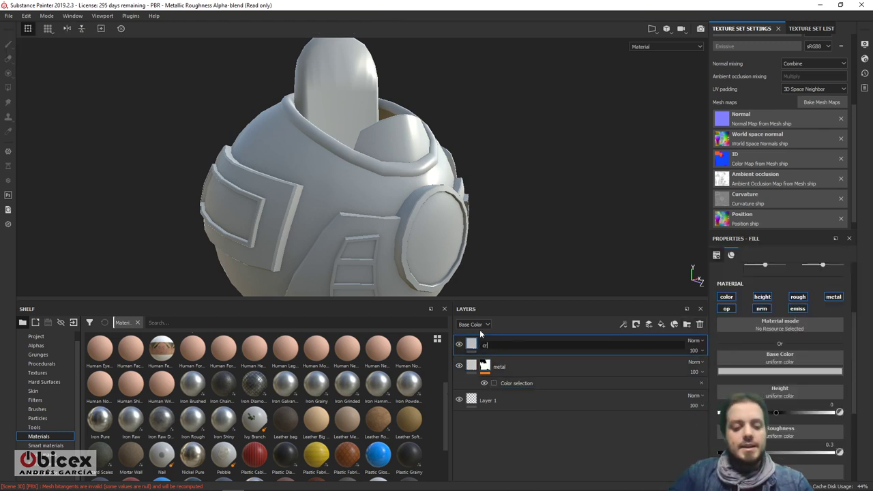
text(istal)
key(Return)
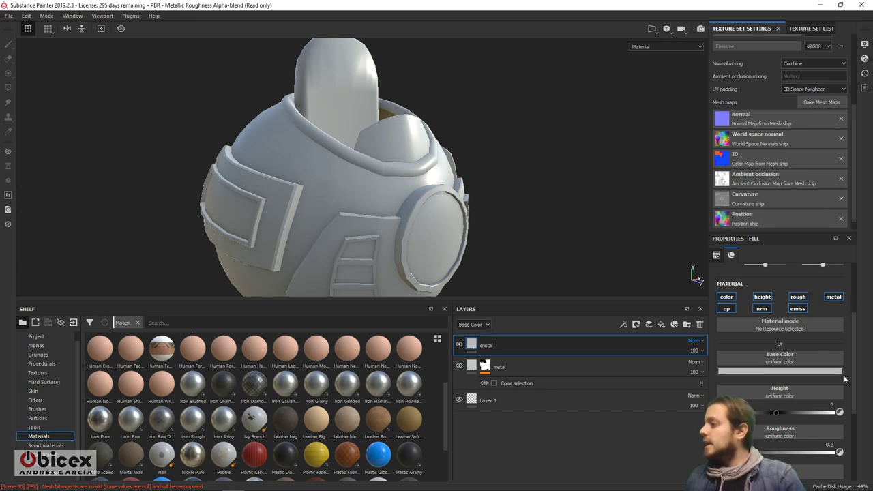
Step: Disable the emissive, height and normal channels of the cristal fill layer, leaving color, roughness, metallic and opacity enabled
scroll(855, 374, up, 1)
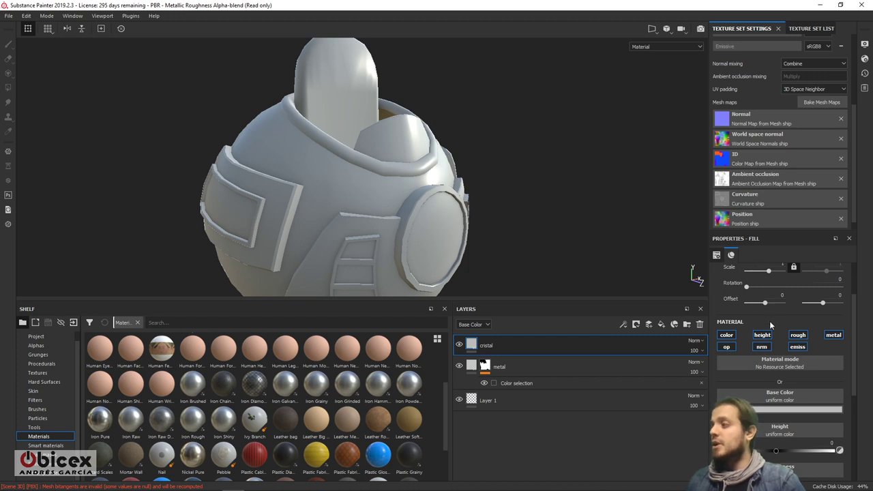
click(794, 348)
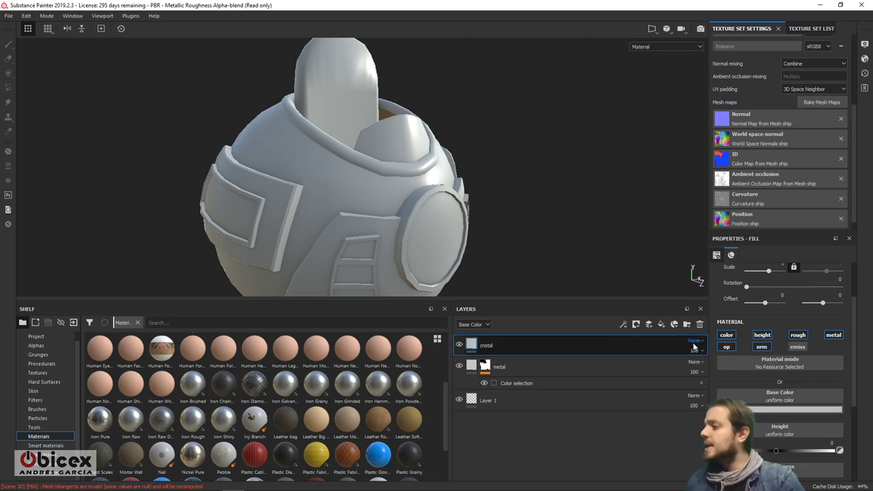
click(761, 335)
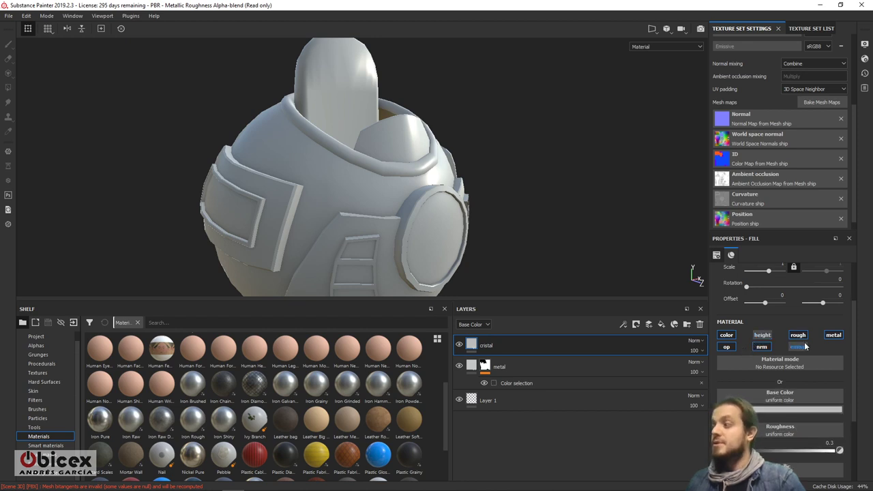
click(799, 346)
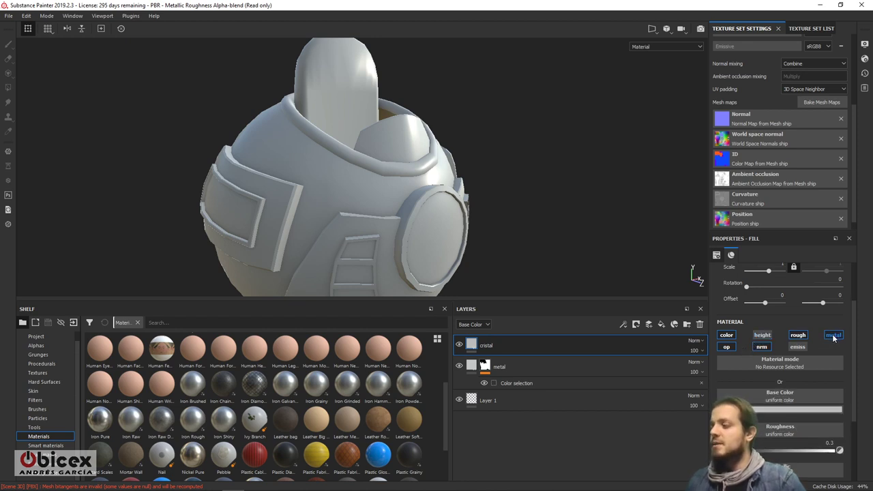
click(727, 347)
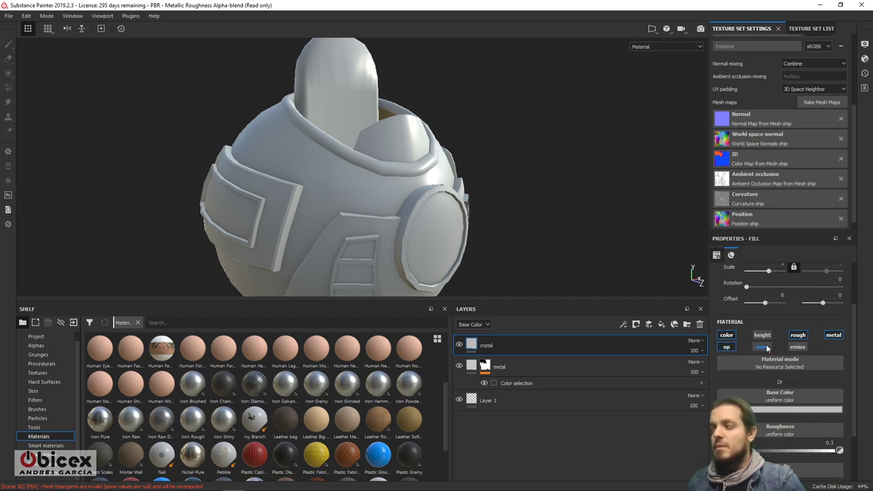
Step: Set the cristal fill layer's base color to a medium, saturated teal
click(774, 409)
drag(758, 348, 752, 359)
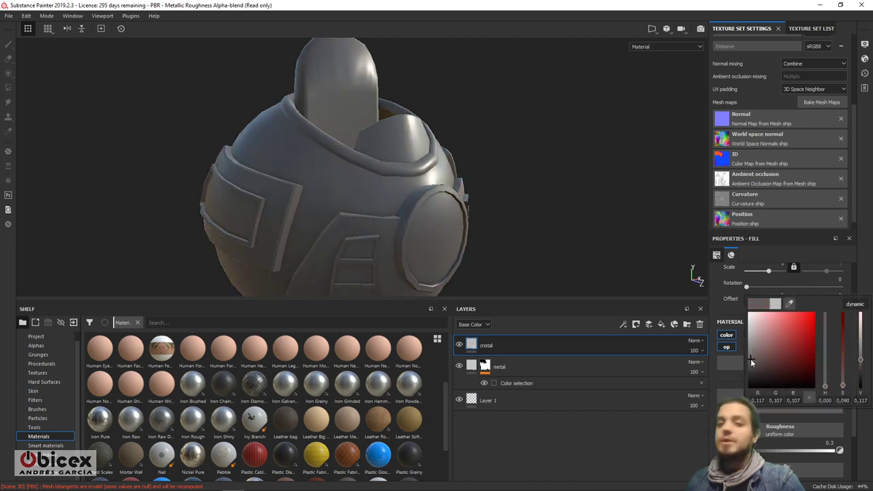
drag(829, 385, 822, 350)
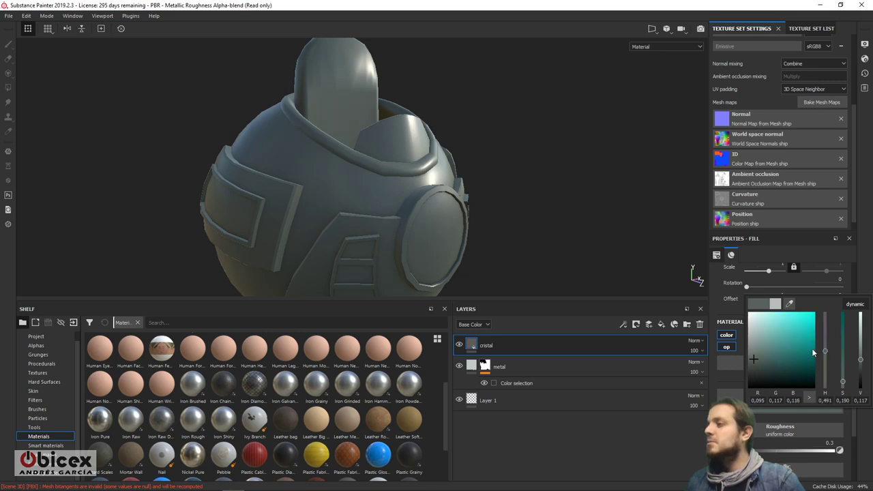
click(794, 346)
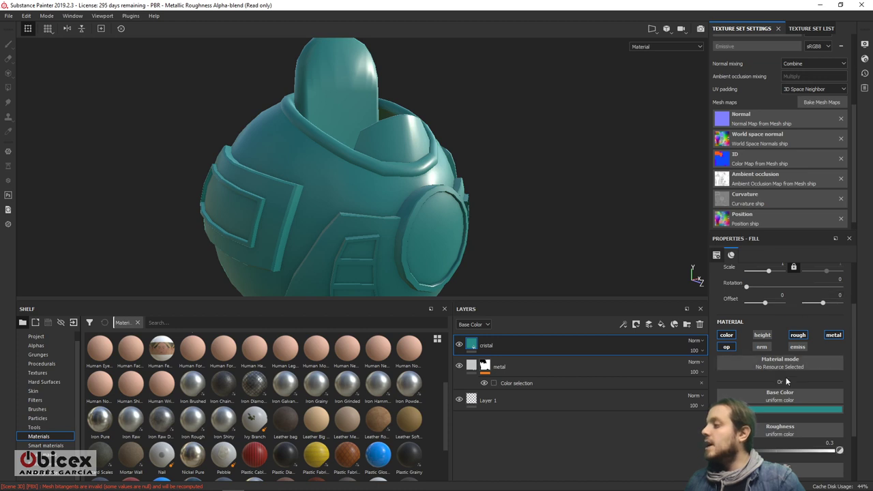
Step: Lower the cristal layer's uniform roughness to about 0.06
scroll(852, 409, down, 2)
scroll(852, 409, down, 1)
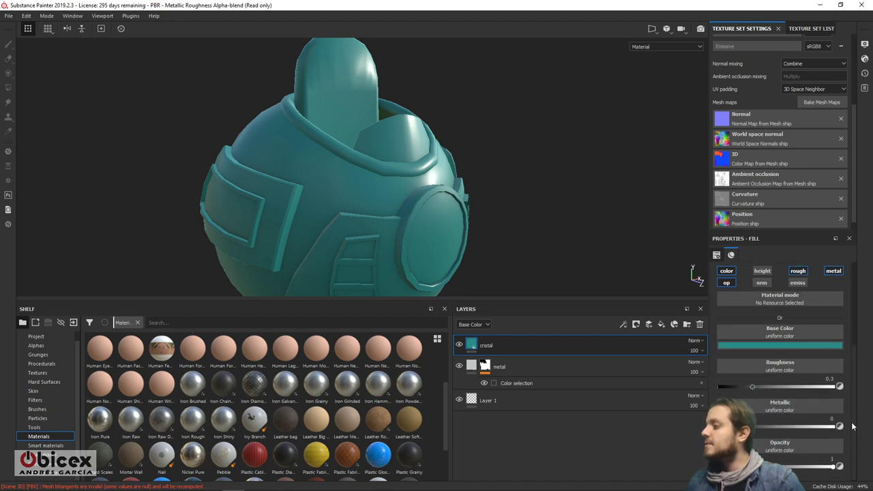
click(757, 386)
drag(768, 384, 718, 388)
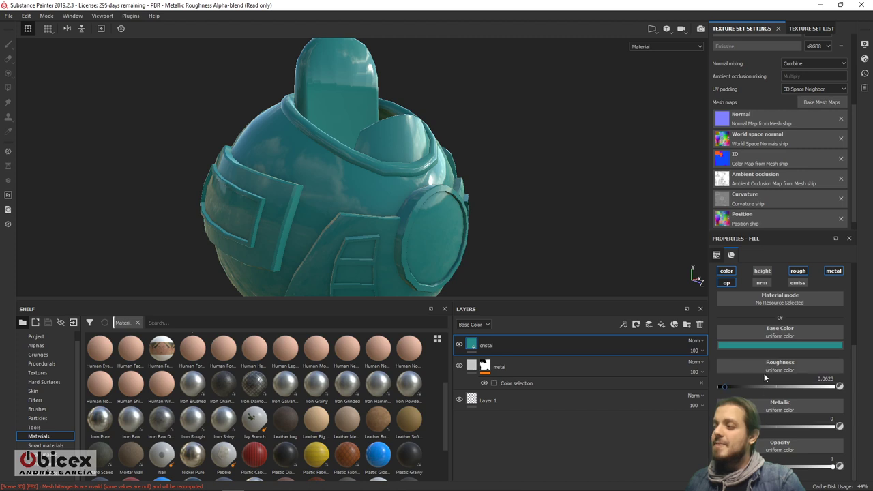
Step: Search the roughness channel's procedural textures for grunge and assign Grunge Dirt Muddy to the cristal layer's roughness
click(763, 372)
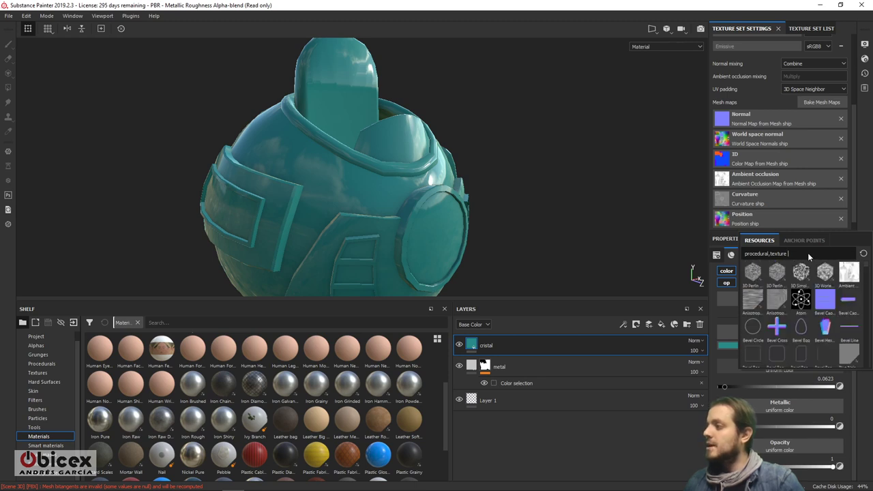
mouse_move(797, 252)
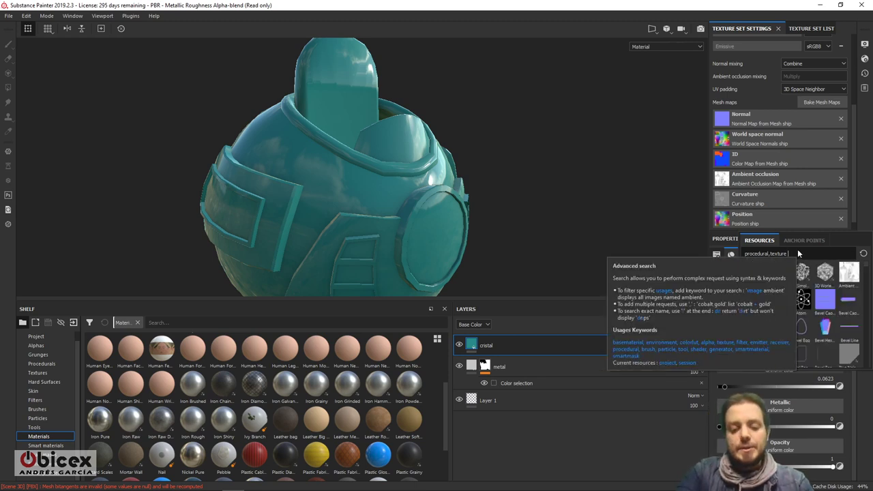
text(grun)
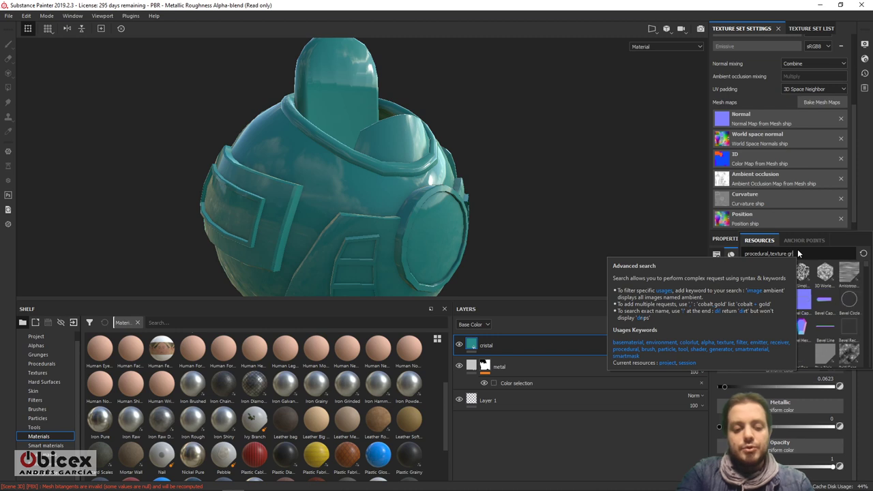
text(ge)
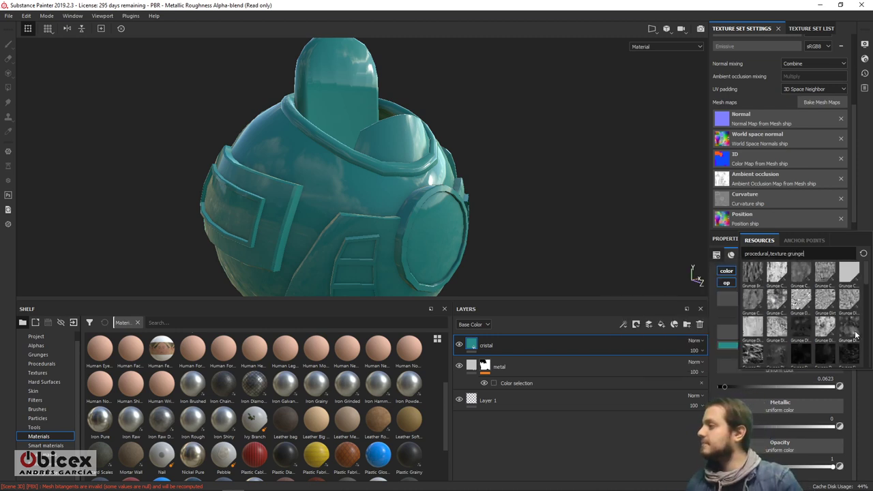
click(804, 332)
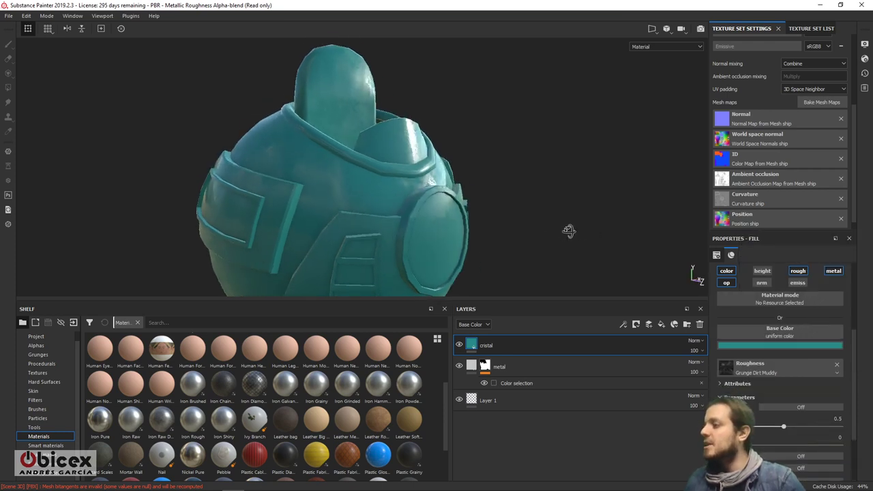
Step: Set the balance of the cristal layer's Grunge Dirt Muddy roughness texture to 0.48, judging the reflections on the ship
alt+drag(439, 192, 443, 225)
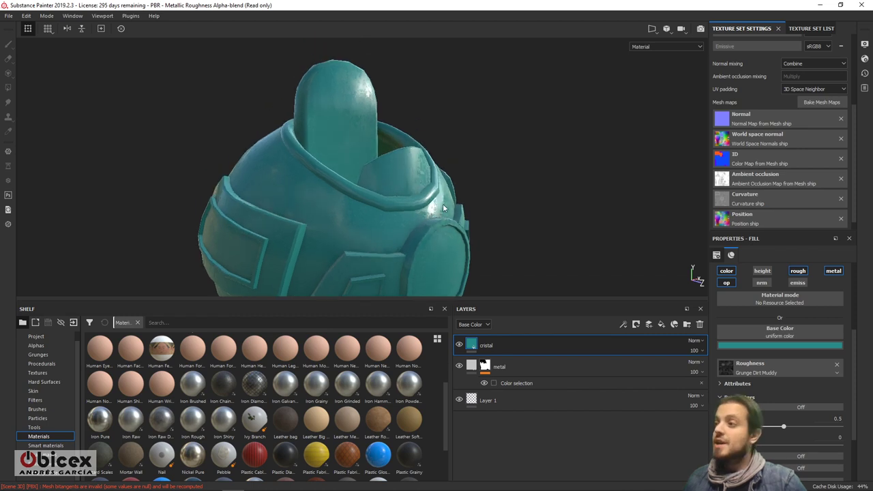
alt+right_drag(443, 225, 435, 242)
alt+drag(435, 242, 443, 261)
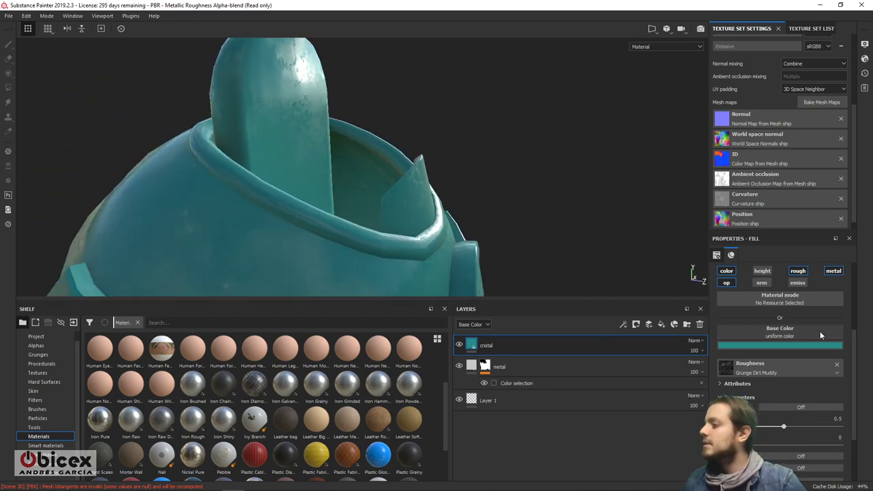
scroll(856, 353, down, 1)
scroll(856, 352, down, 1)
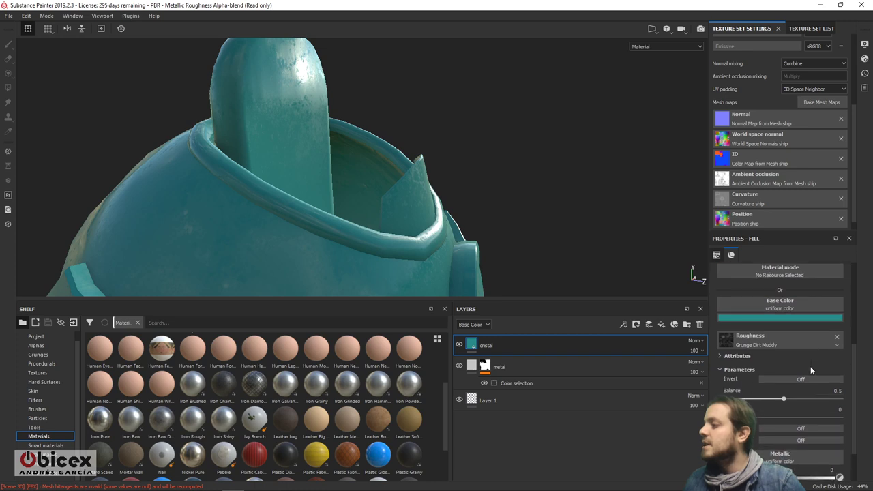
mouse_move(783, 399)
mouse_down()
mouse_move(821, 397)
mouse_move(748, 399)
mouse_move(779, 399)
mouse_move(771, 399)
mouse_up()
alt+drag(692, 292, 524, 187)
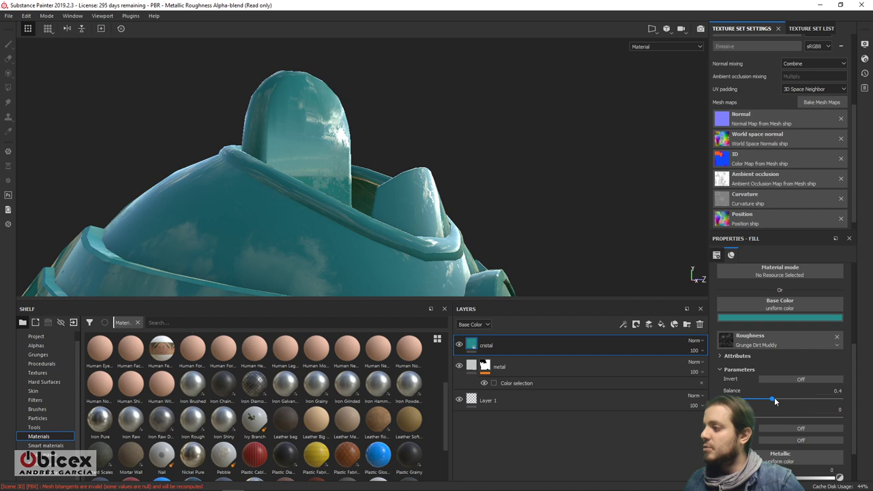
drag(773, 400, 781, 403)
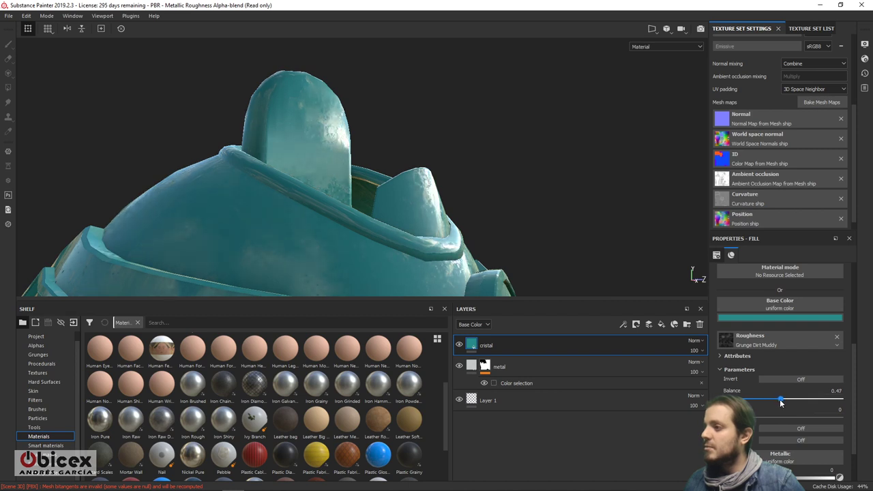
alt+drag(658, 285, 533, 196)
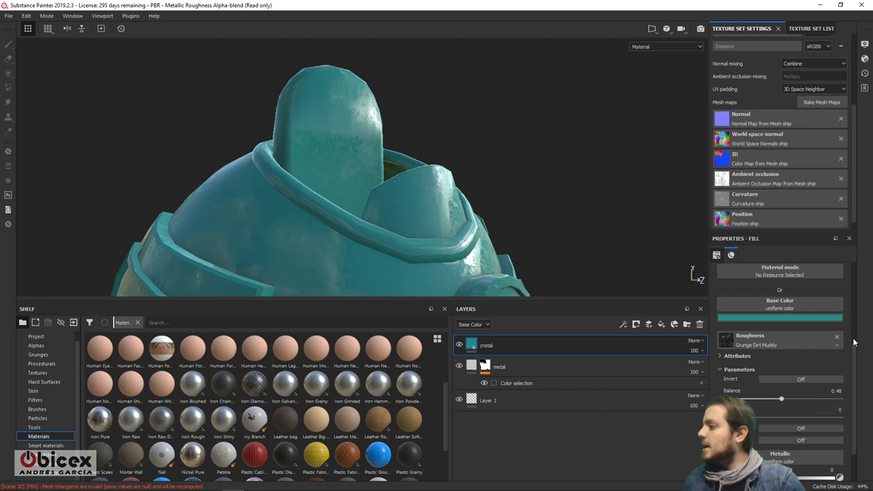
Step: Compare the cristal layer with and without metallic, and set its metallic value to about 0.45
scroll(854, 405, down, 2)
alt+drag(645, 249, 548, 140)
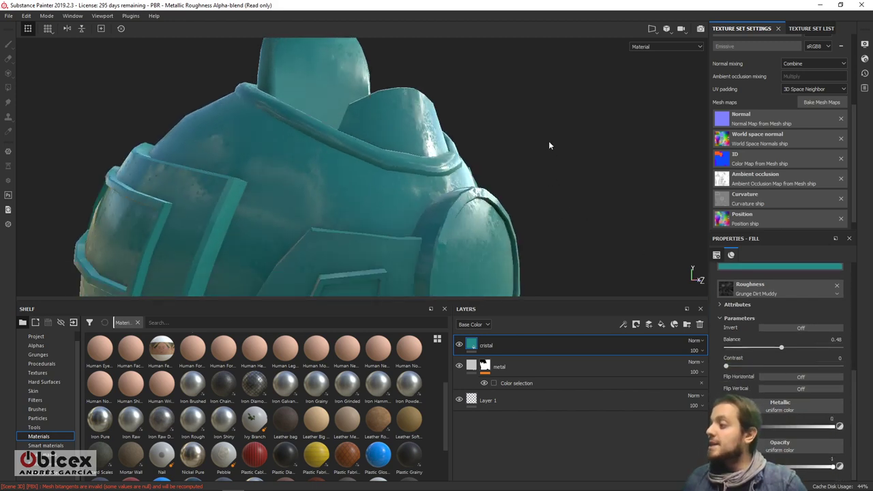
click(725, 288)
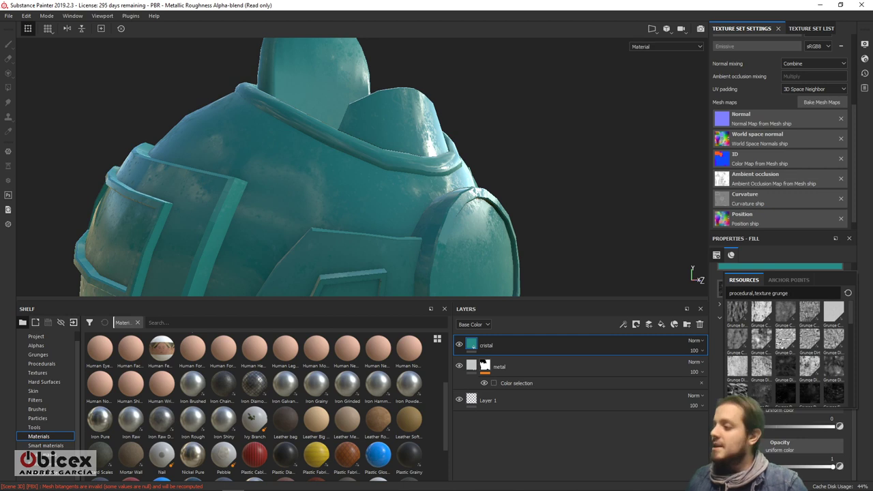
click(761, 428)
mouse_move(765, 425)
mouse_down()
mouse_move(830, 426)
mouse_move(764, 428)
mouse_up()
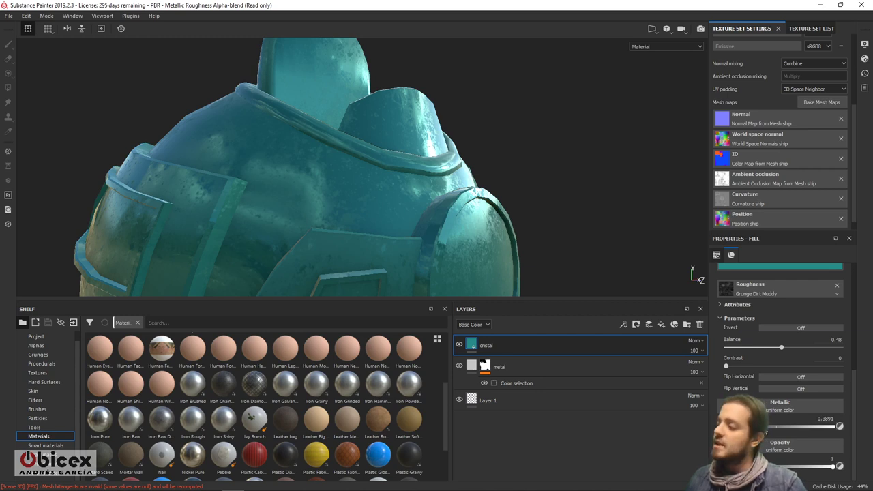
click(767, 429)
drag(766, 430, 707, 426)
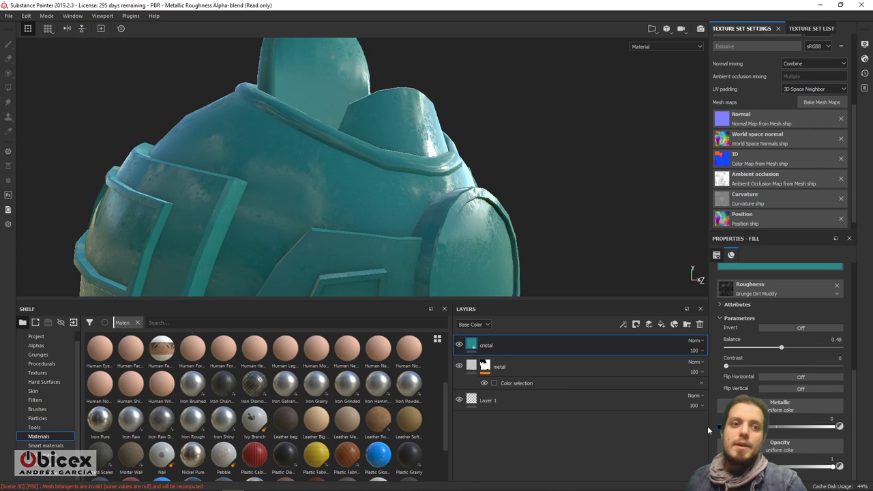
drag(707, 425, 769, 425)
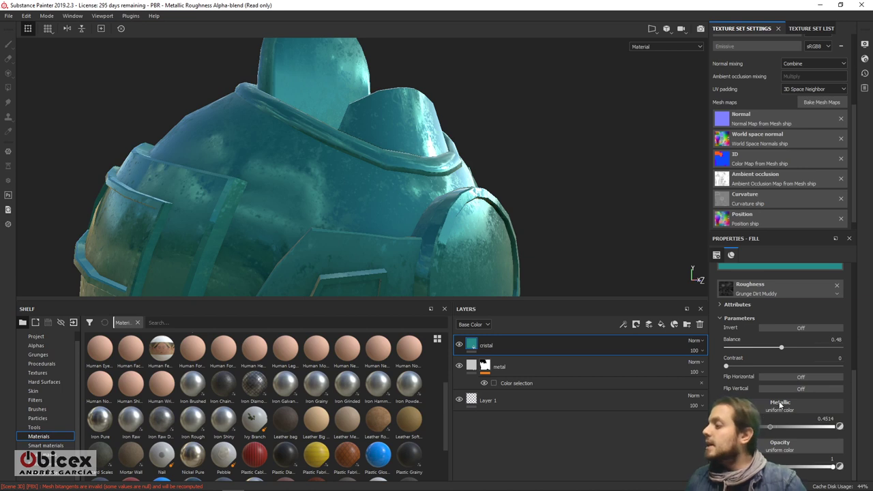
Step: Reduce the cristal layer's material opacity to about 0.4
drag(837, 467, 804, 467)
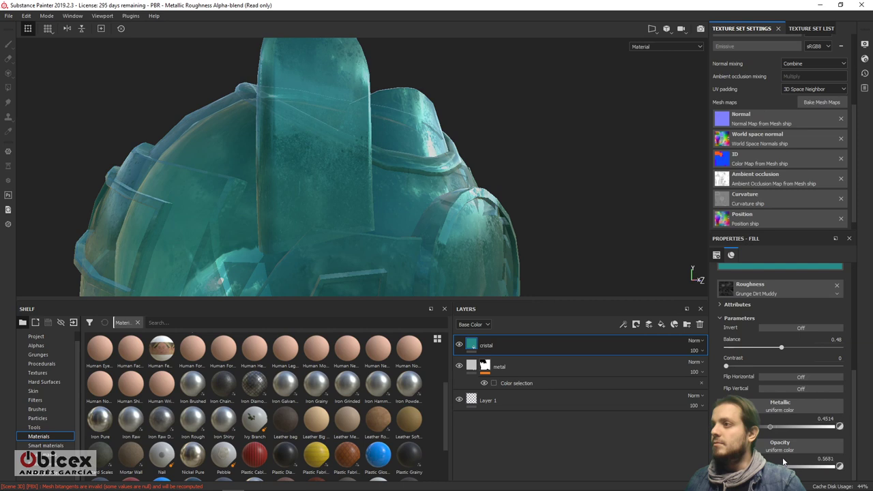
drag(777, 461, 783, 464)
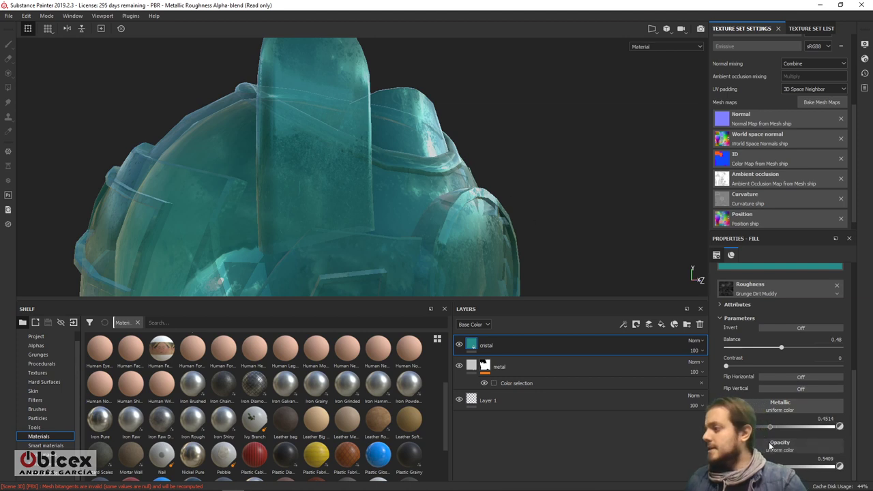
drag(778, 466, 770, 466)
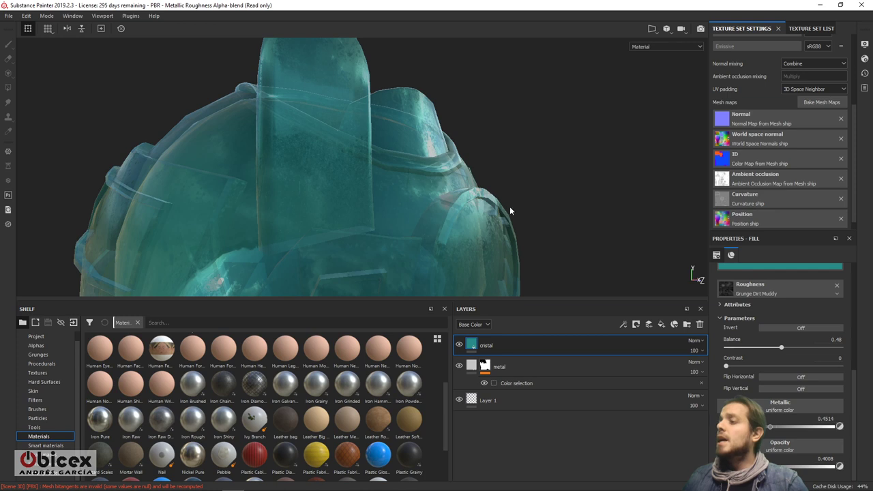
Step: Mask the cristal layer with a color selection using the purple of the ID map, and check the ship's windows from several angles
right_click(475, 343)
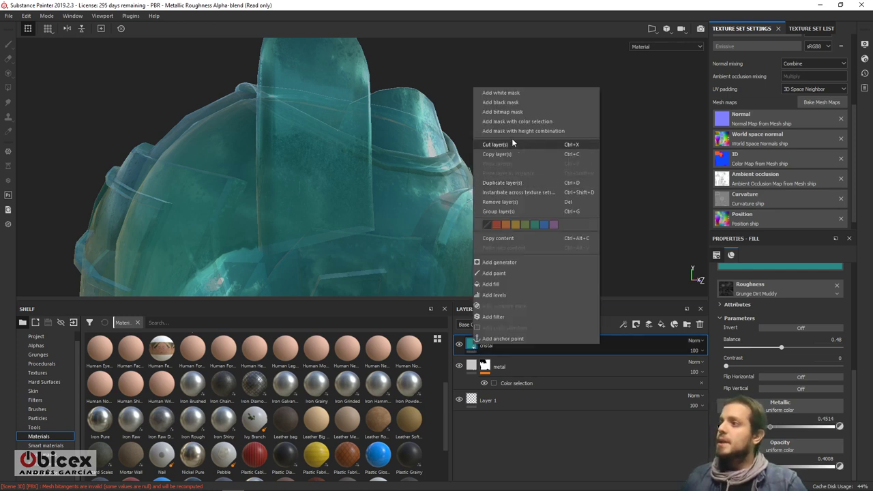
click(534, 123)
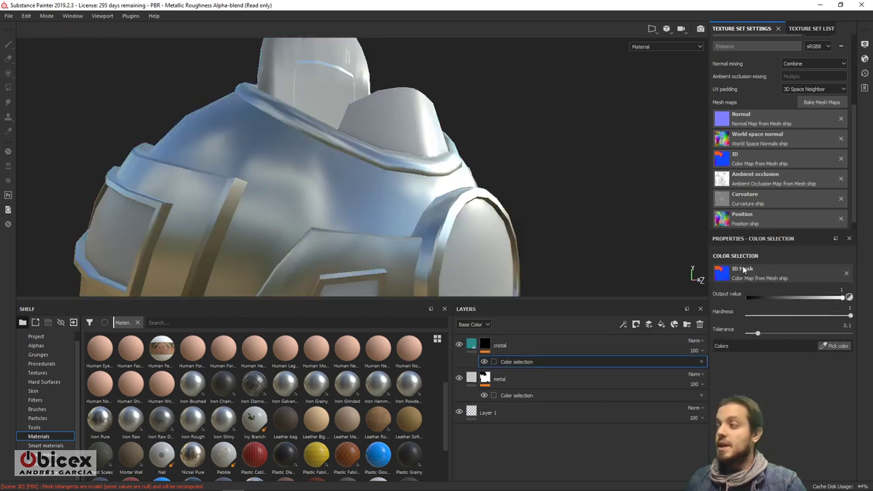
click(838, 346)
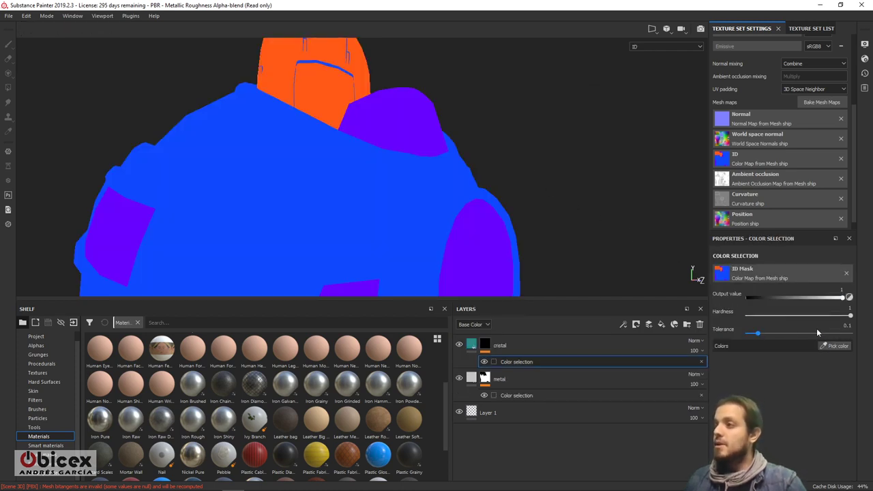
click(421, 106)
alt+drag(517, 164, 346, 170)
alt+drag(417, 194, 382, 196)
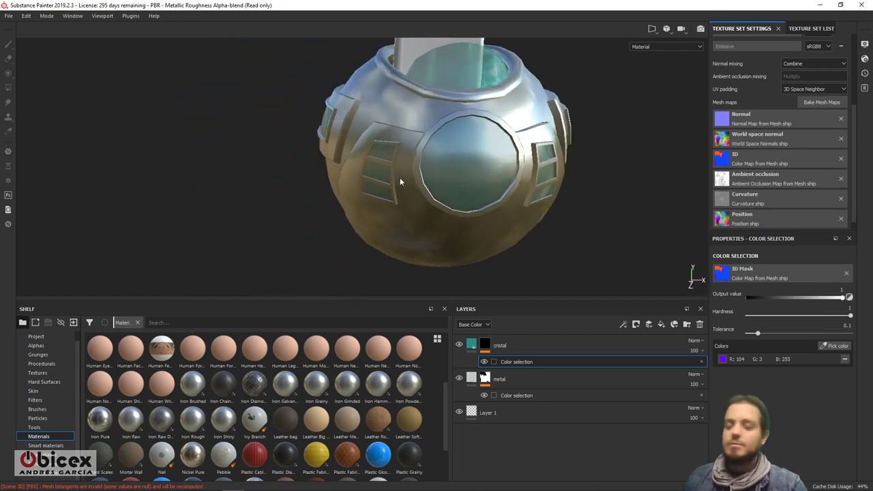
alt+drag(472, 212, 535, 211)
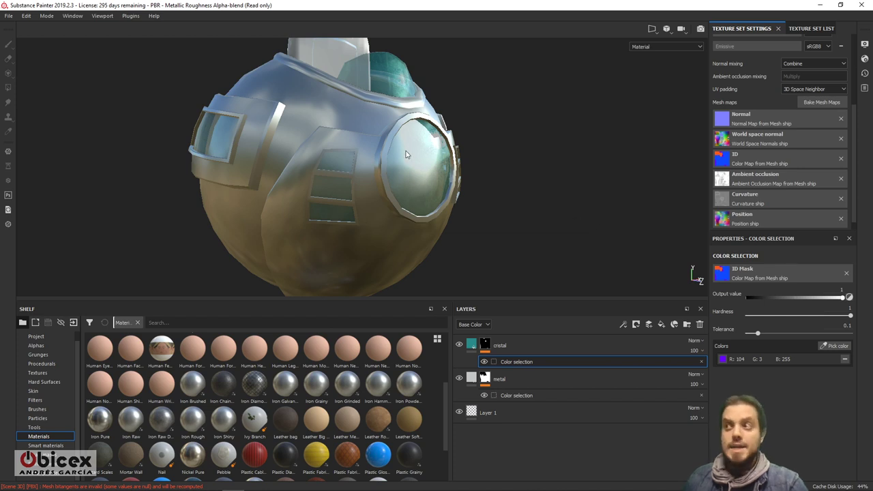
alt+drag(405, 155, 386, 186)
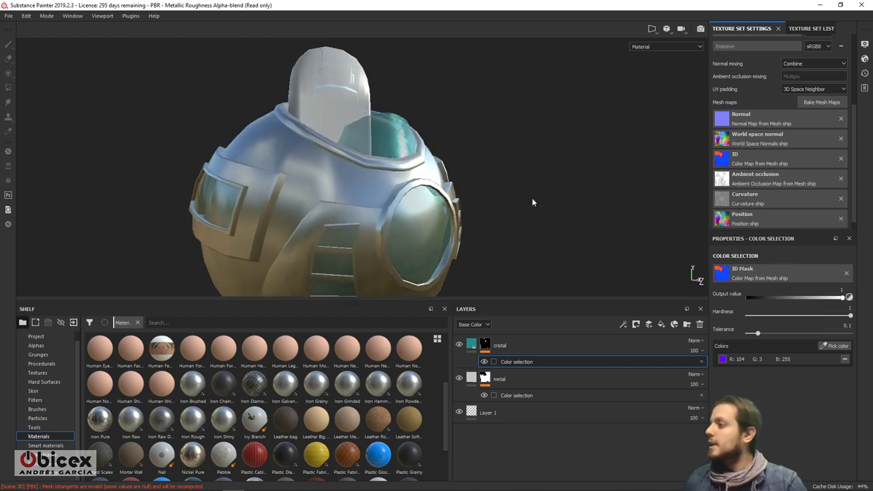
Step: Add a new fill layer above cristal and assign it the Plastic Diamond material
click(659, 327)
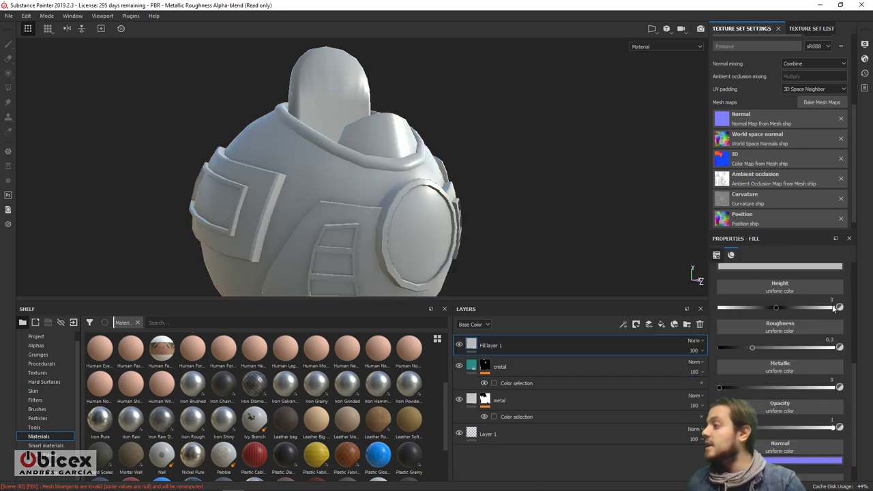
drag(847, 375, 850, 292)
scroll(846, 307, down, 2)
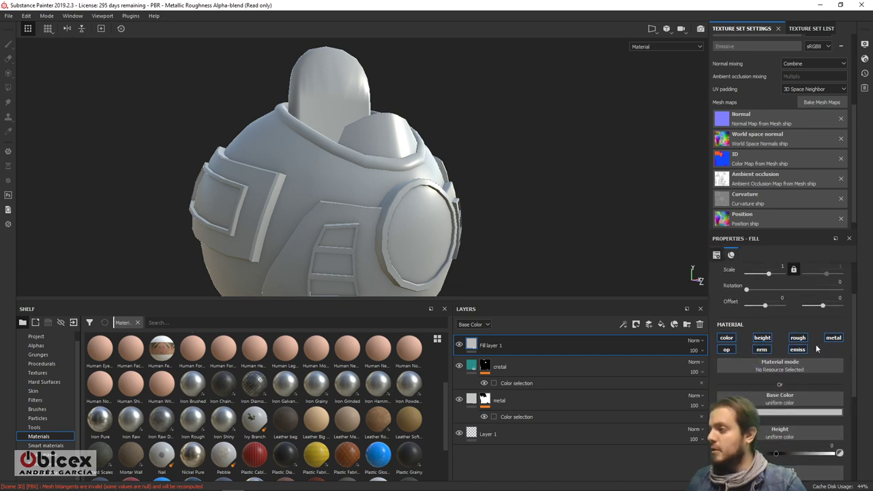
click(812, 364)
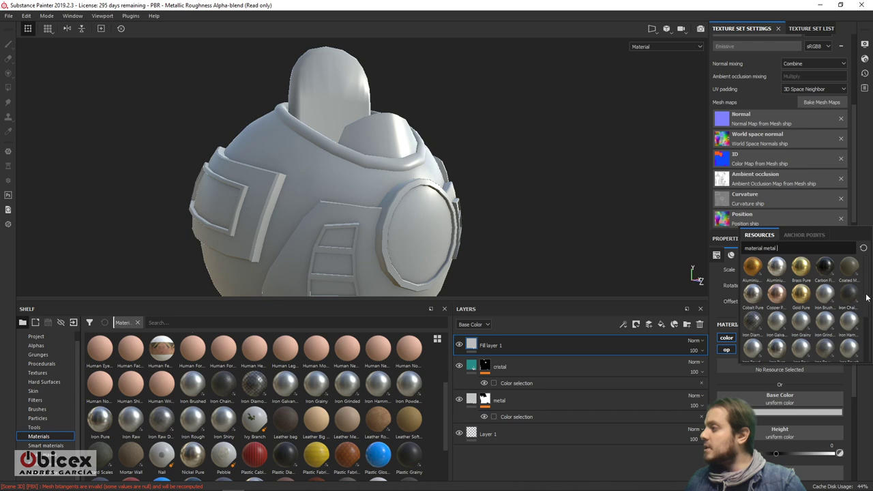
drag(865, 298, 864, 345)
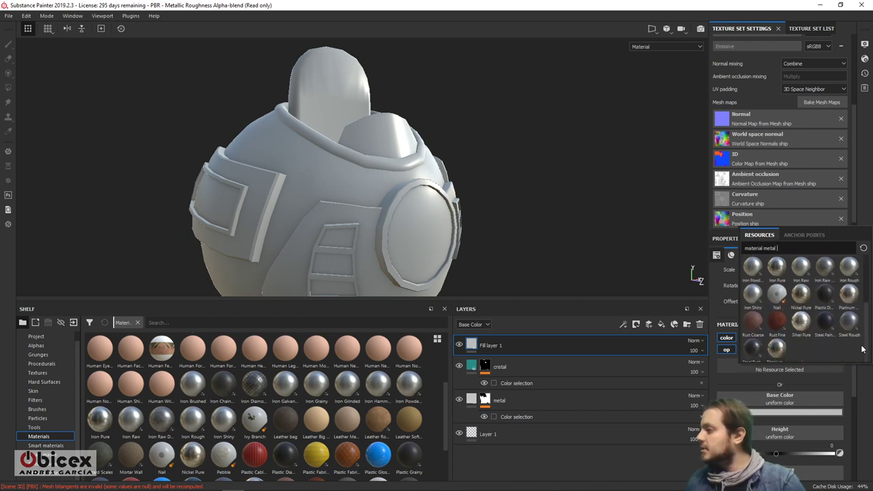
click(825, 293)
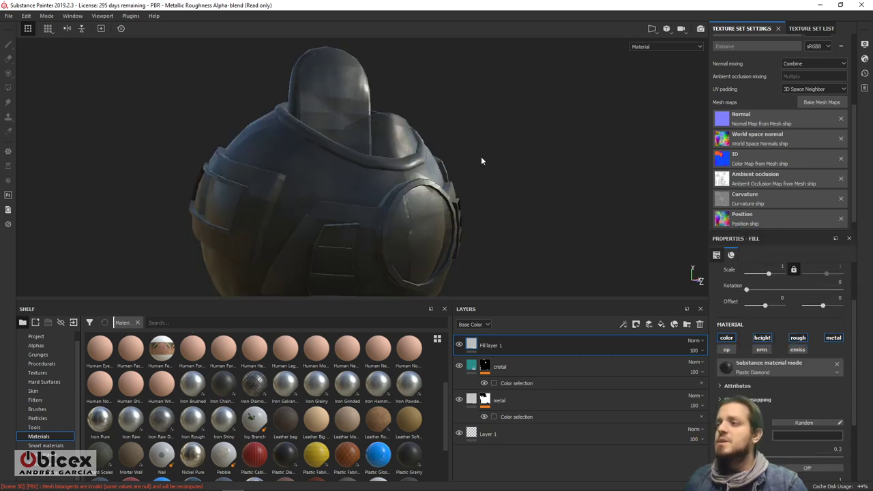
Step: Set the UV scale of the Plastic Diamond fill layer to about 6.33
alt+drag(481, 156, 383, 205)
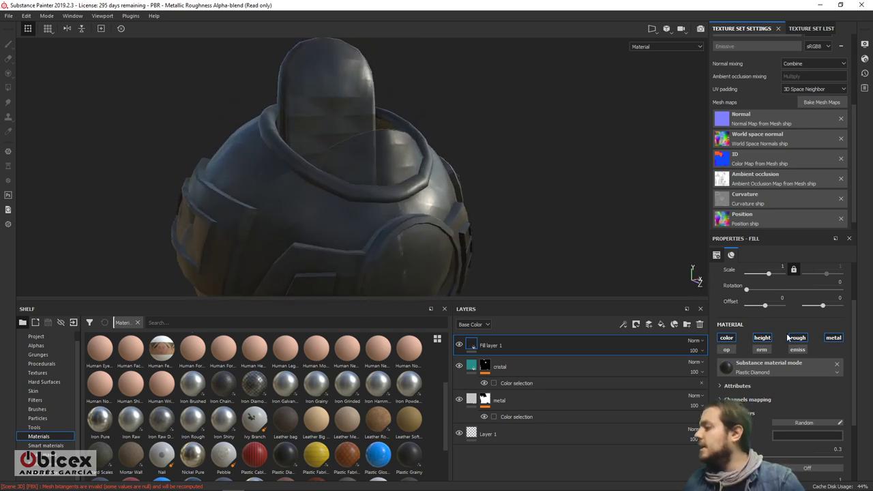
scroll(853, 401, down, 3)
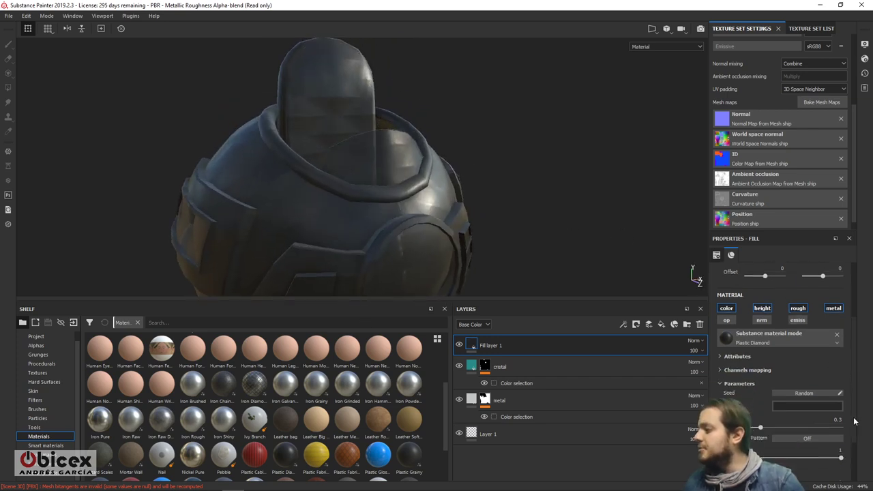
scroll(852, 409, up, 3)
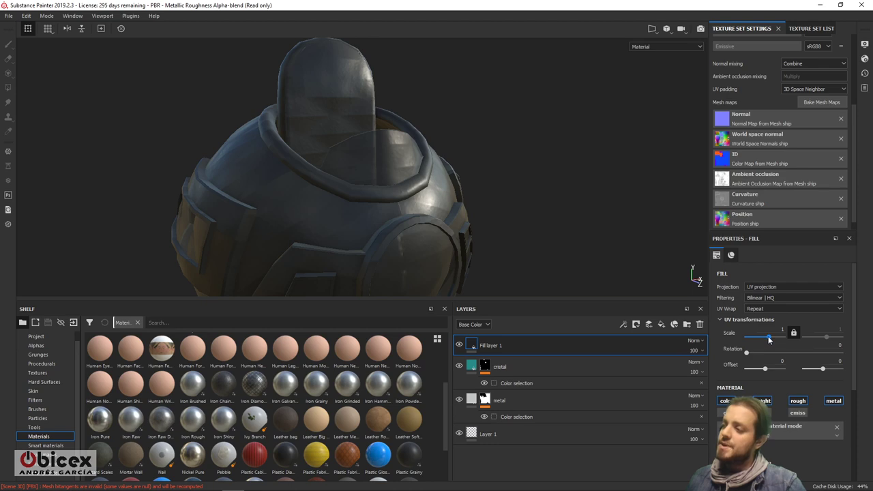
drag(770, 336, 772, 337)
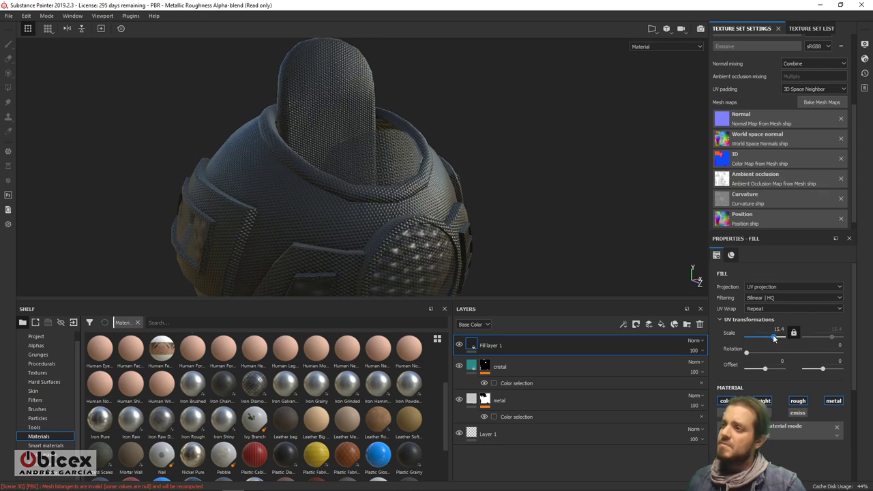
key(ctrl+z)
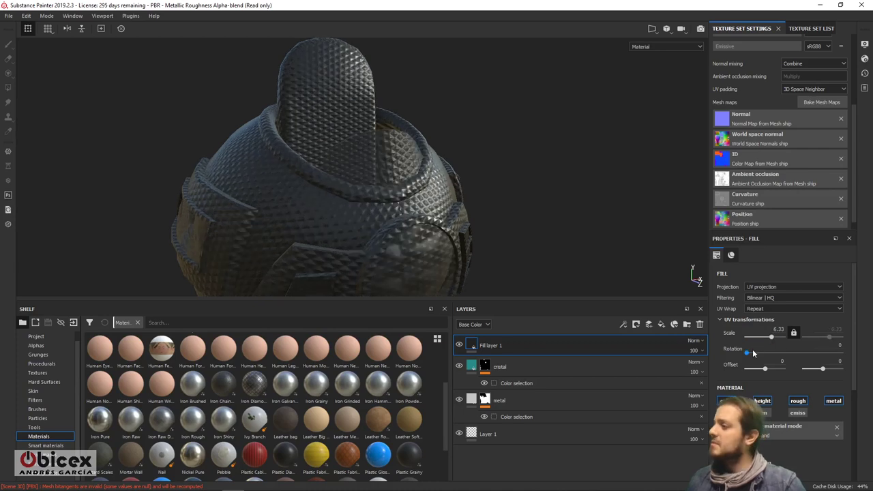
mouse_move(593, 232)
alt+mouse_down()
mouse_move(567, 245)
mouse_move(576, 211)
mouse_move(596, 227)
mouse_move(589, 238)
alt+mouse_up()
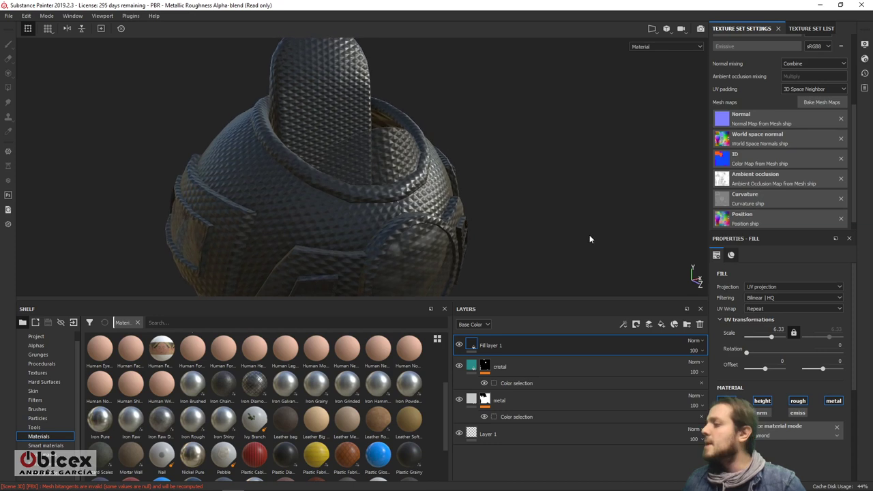
Step: Rename the Plastic Diamond fill layer as goma
double_click(490, 345)
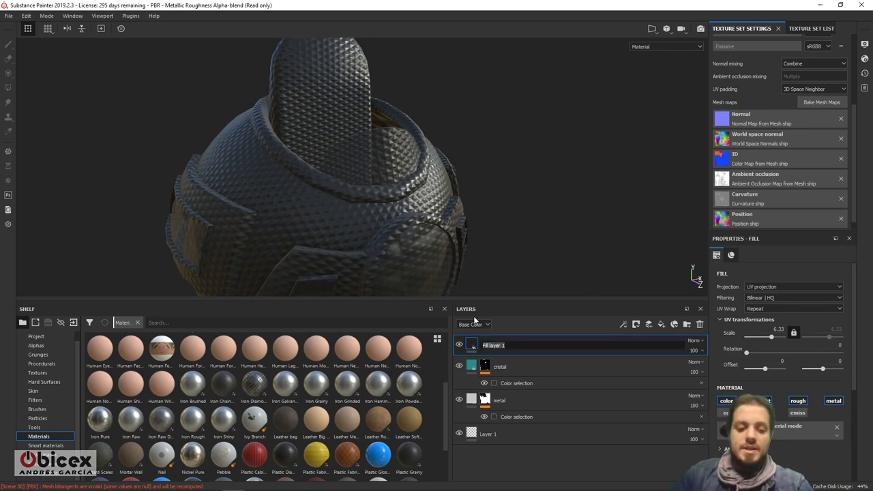
text(goma)
key(Return)
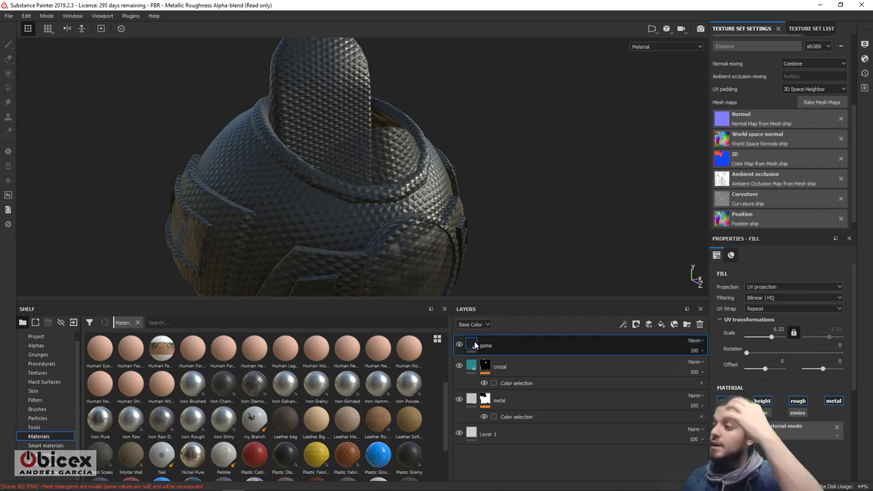
Step: Mask the goma layer with a color selection using the orange of the ID map, and check the ship from several angles
right_click(472, 344)
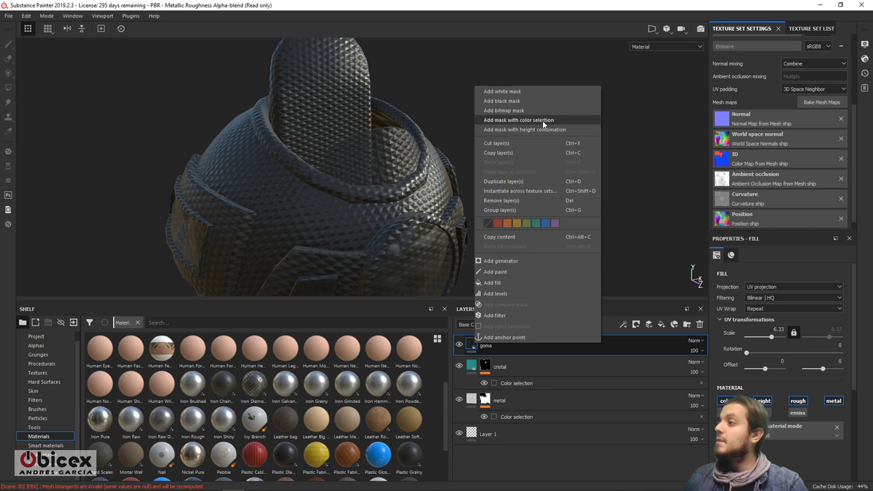
key(Escape)
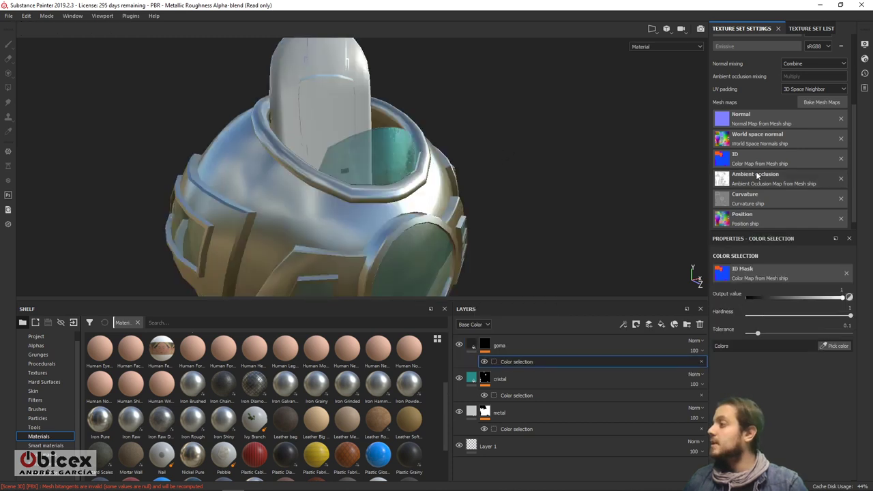
click(829, 345)
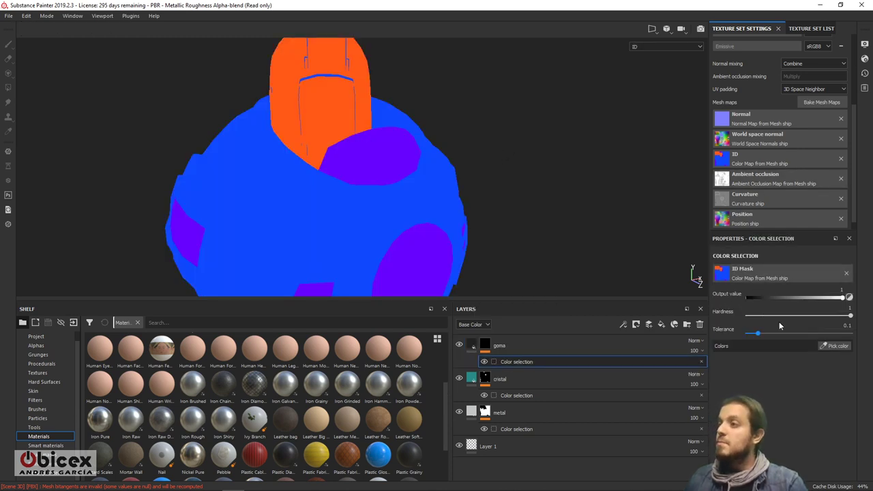
click(352, 66)
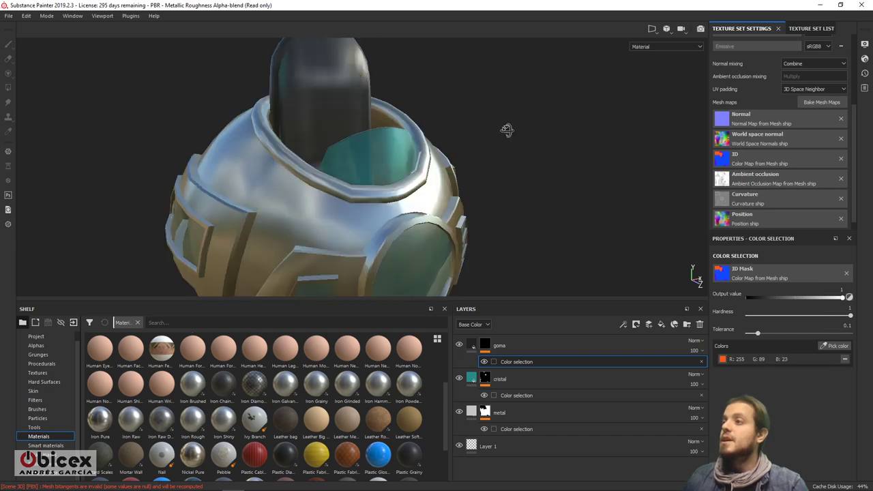
alt+drag(506, 129, 419, 164)
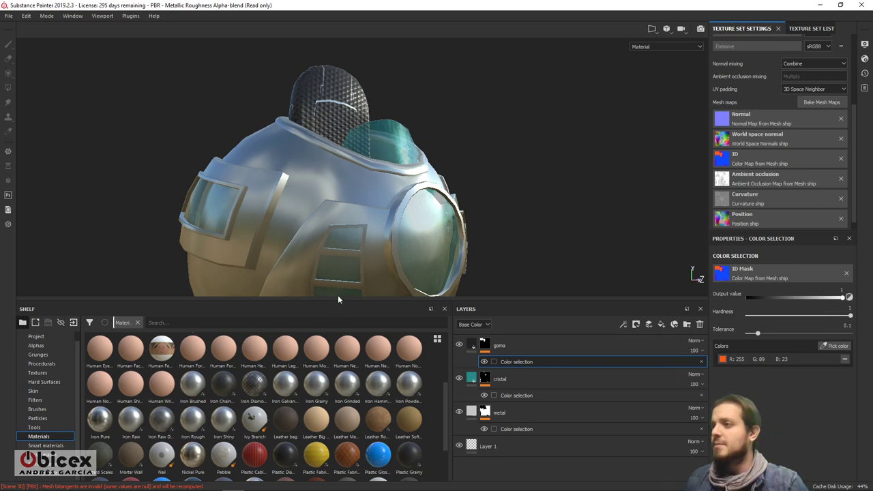
mouse_move(432, 218)
alt+mouse_down()
mouse_move(442, 191)
mouse_move(463, 179)
mouse_move(438, 220)
alt+mouse_up()
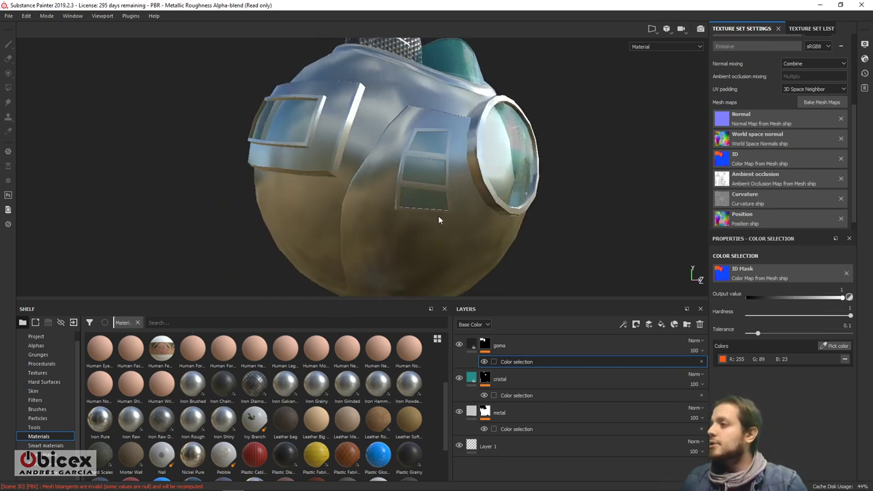
Step: Add a fill layer directly above metal and assign it the Steel Painted material
click(515, 409)
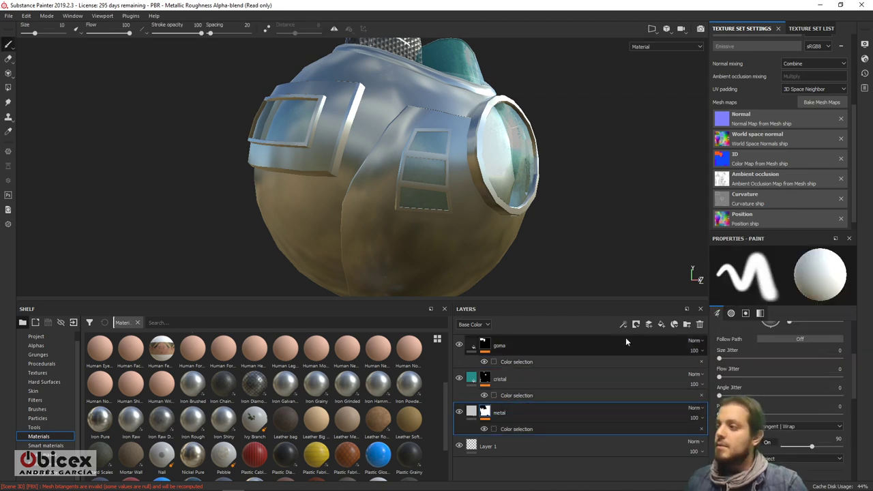
click(661, 326)
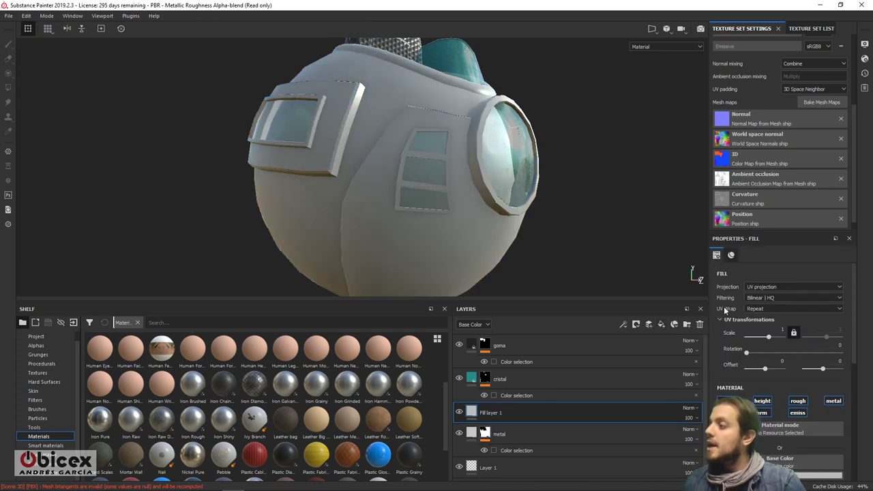
scroll(845, 354, down, 2)
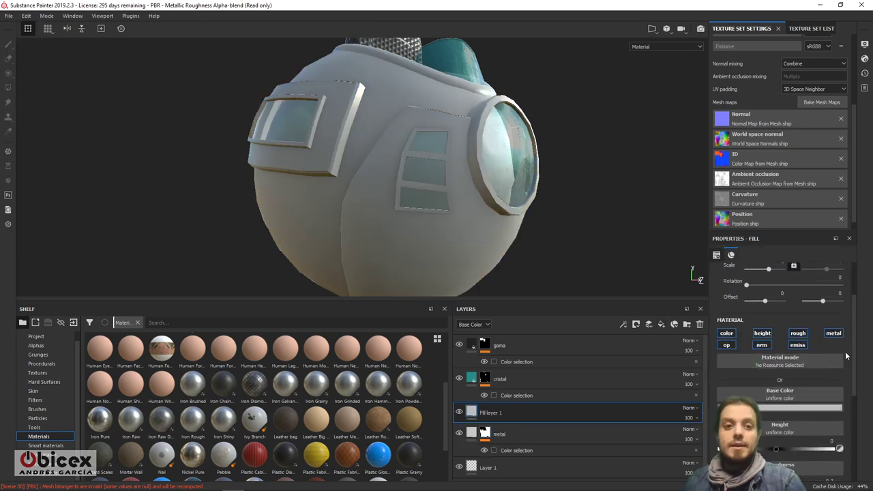
click(754, 365)
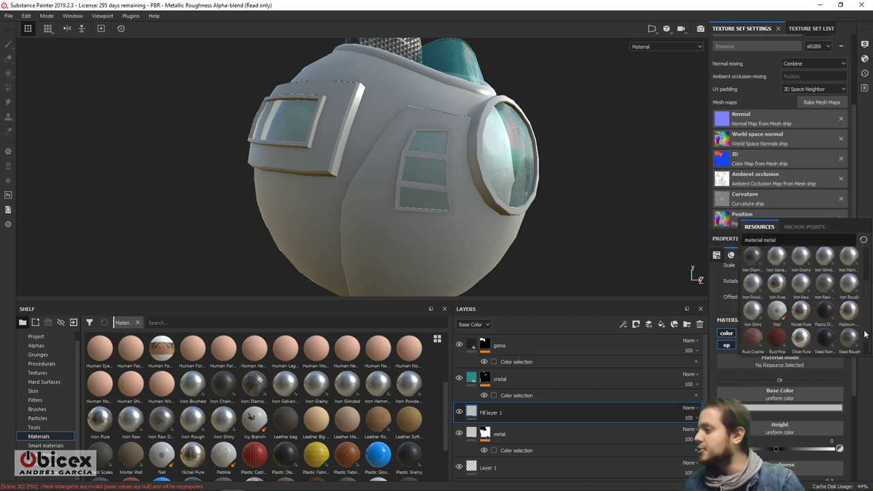
scroll(865, 334, down, 1)
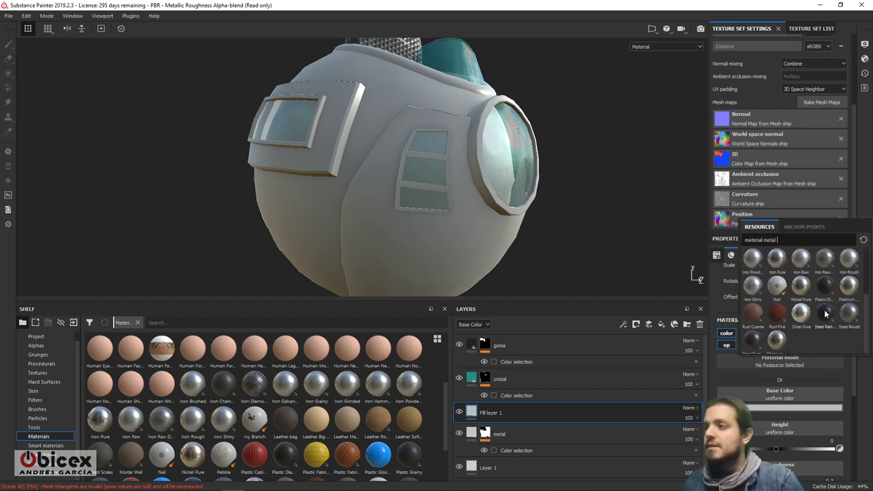
click(824, 313)
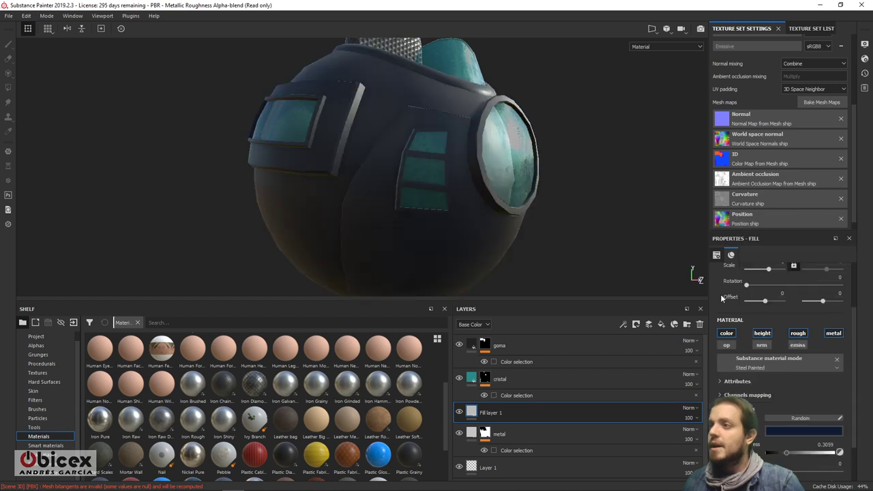
alt+drag(576, 234, 593, 242)
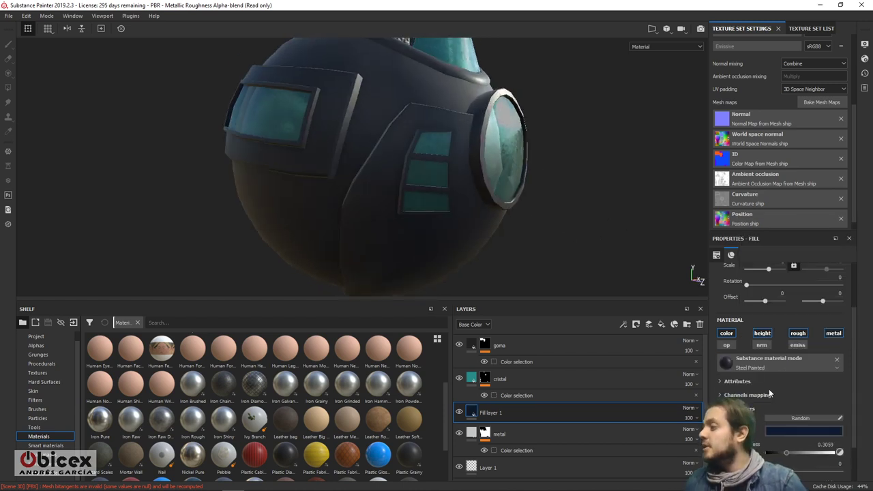
Step: Change the Steel Painted color to a saturated red, about RGB 0.85, 0, 0, and look over the hull
click(782, 430)
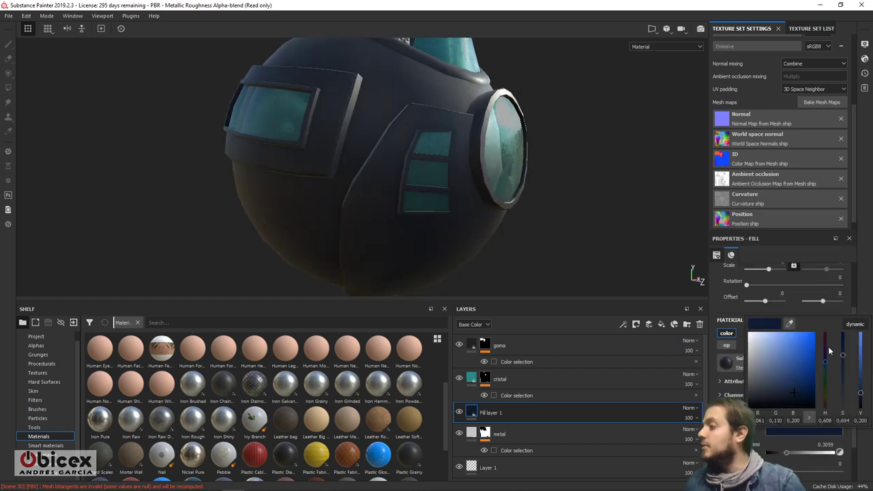
drag(828, 350, 824, 327)
drag(800, 359, 818, 343)
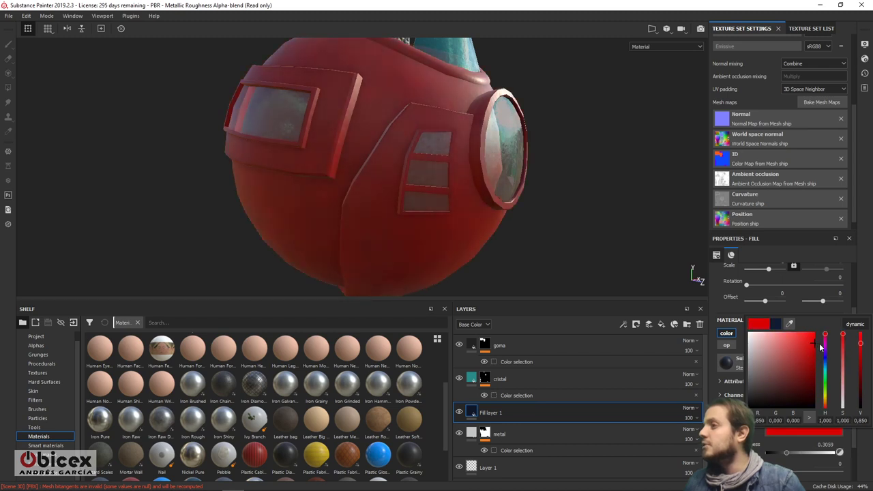
alt+drag(606, 241, 585, 237)
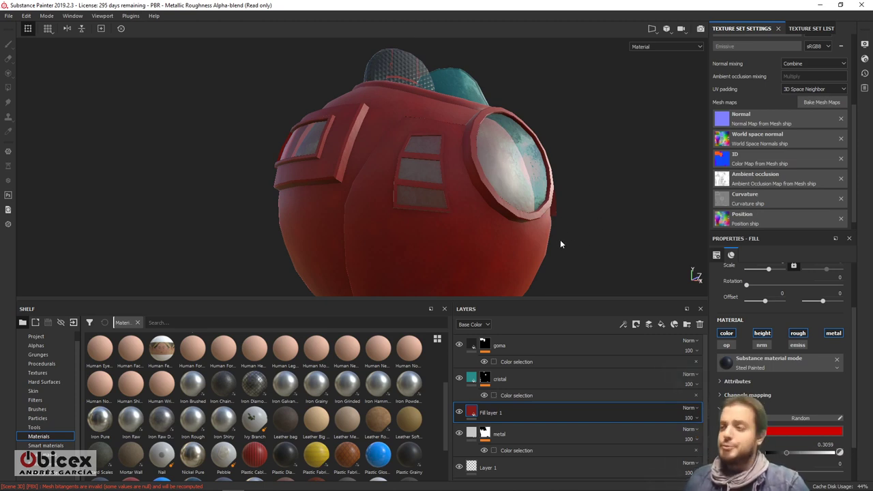
alt+drag(587, 215, 606, 228)
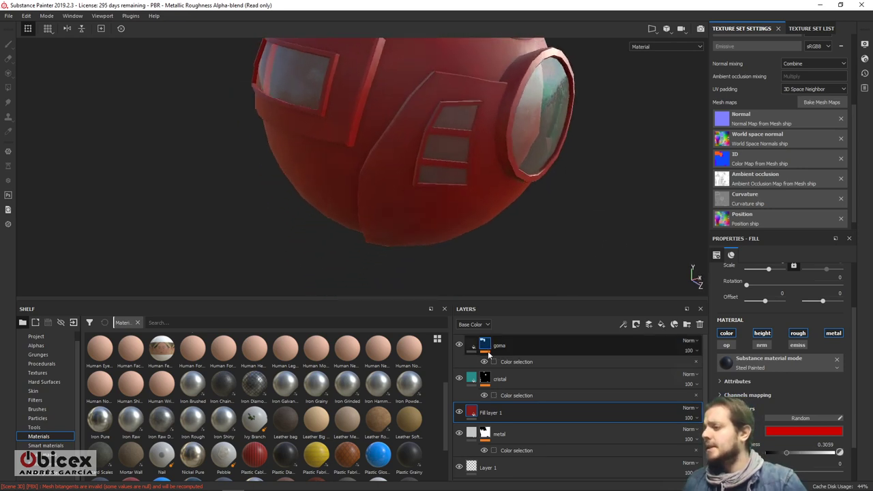
Step: Give the red fill layer a white mask, switch the brush to black, and add a Paint effect to the mask
right_click(473, 414)
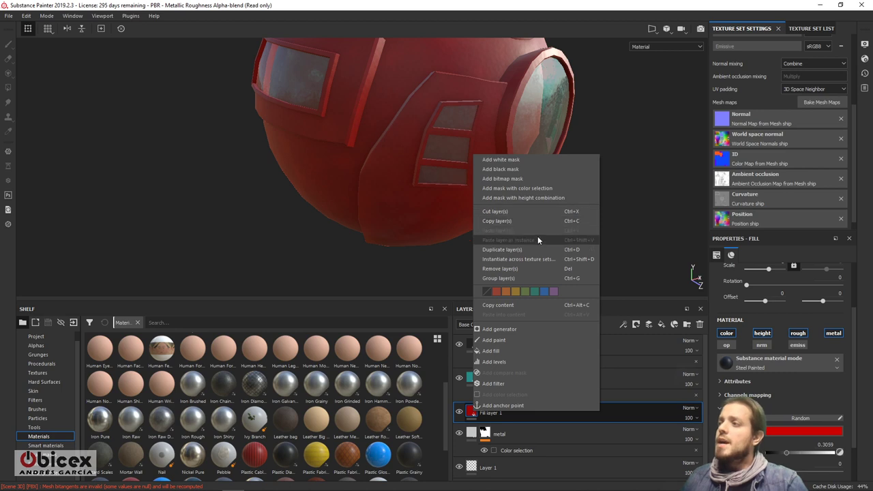
click(526, 160)
key(x)
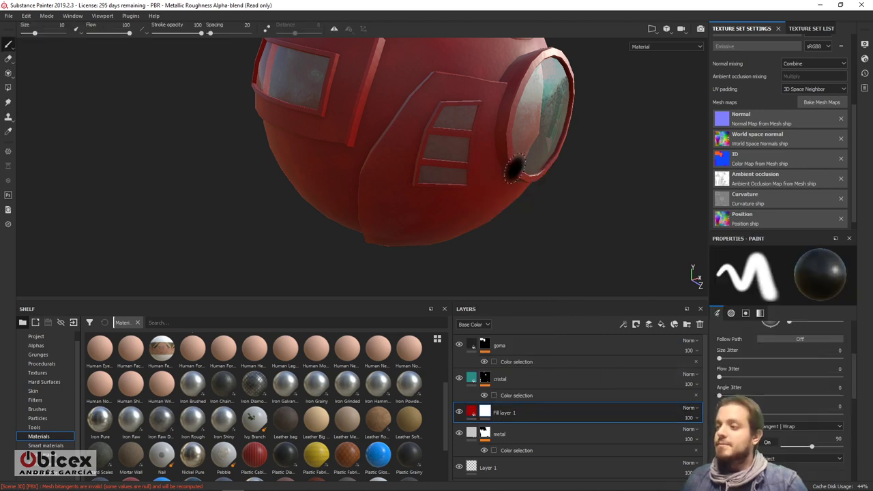
alt+drag(503, 272, 513, 250)
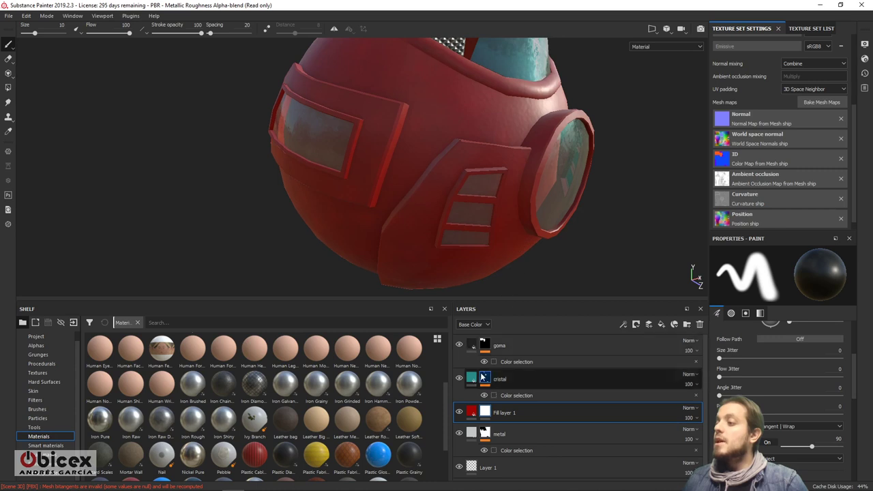
right_click(486, 416)
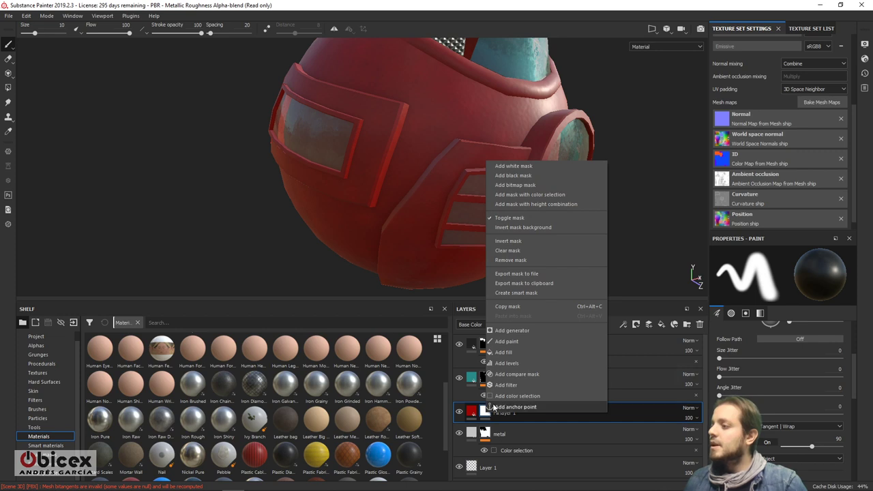
click(510, 342)
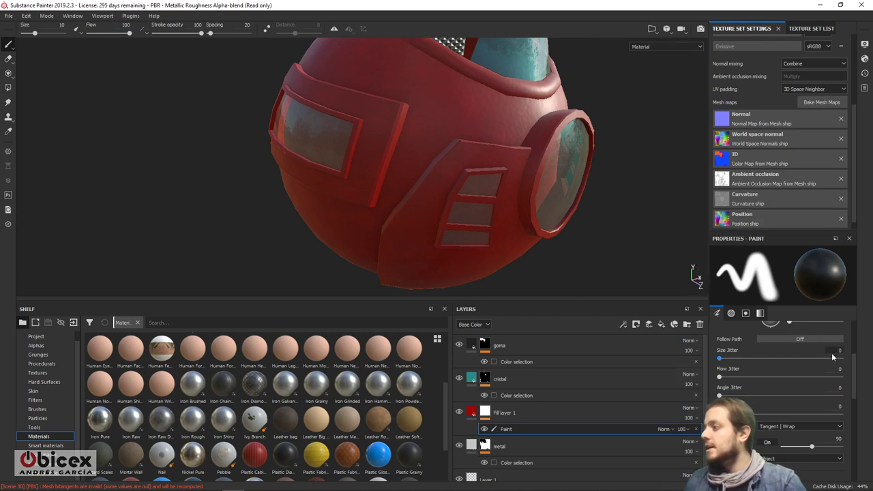
Step: Paint black on the red layer's mask along the raised panel edge beside the three small windows, exposing the metal with a size 10 brush
drag(850, 381, 860, 349)
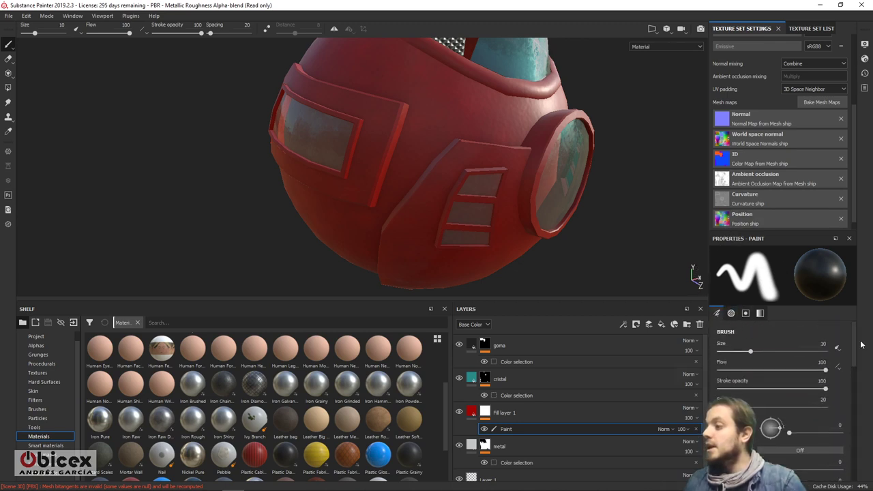
click(485, 410)
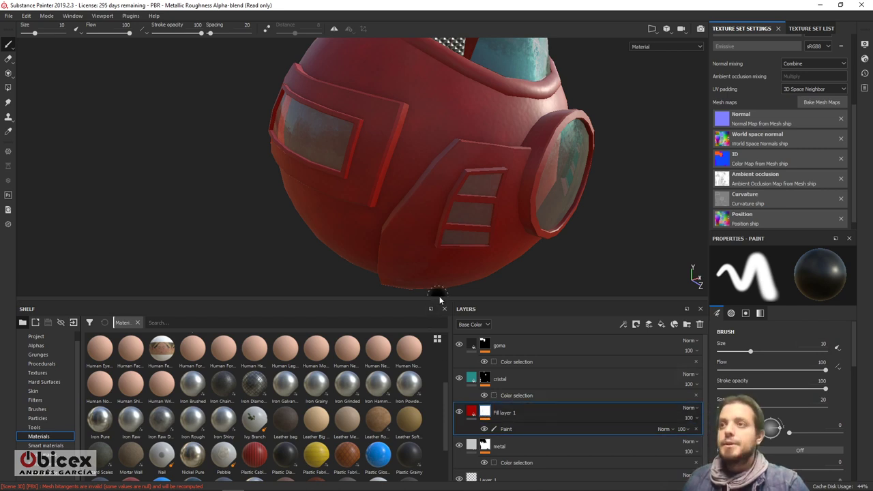
mouse_move(504, 202)
alt+mouse_down()
mouse_move(526, 191)
mouse_move(402, 174)
alt+mouse_up()
mouse_move(456, 146)
mouse_down()
mouse_move(394, 217)
mouse_move(406, 182)
mouse_move(371, 195)
mouse_up()
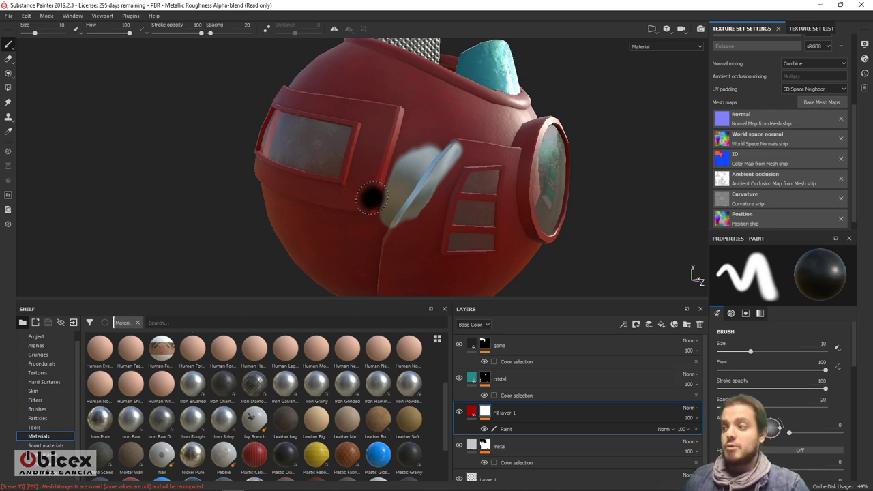
Step: Show the 3D and UV views together and set up Polygon Fill on the red layer's mask to fill whole UV islands
click(483, 411)
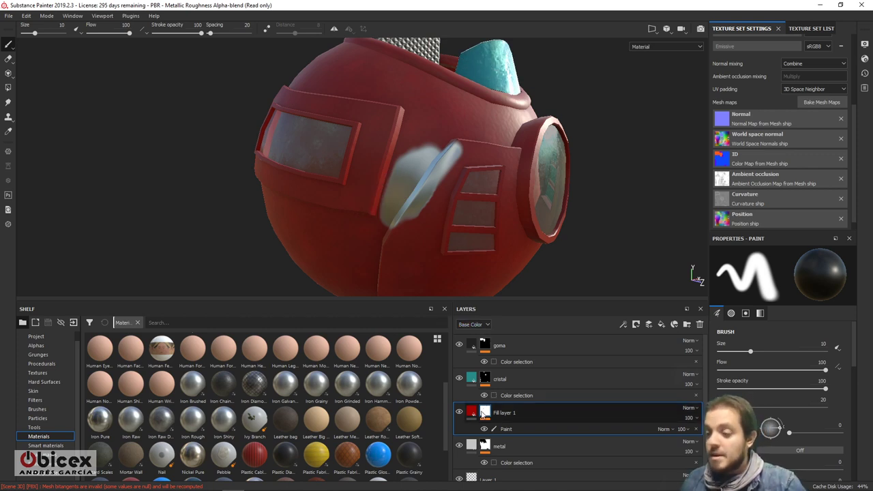
key(F1)
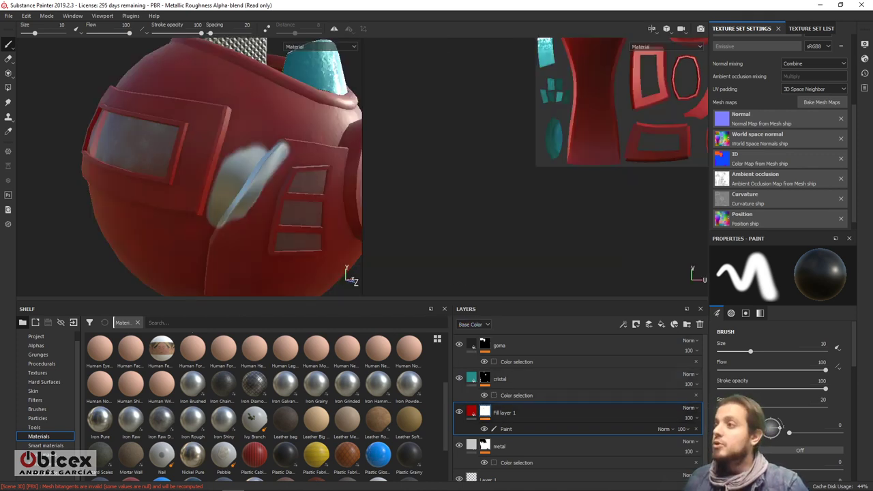
scroll(457, 236, up, 3)
middle_drag(457, 236, 482, 188)
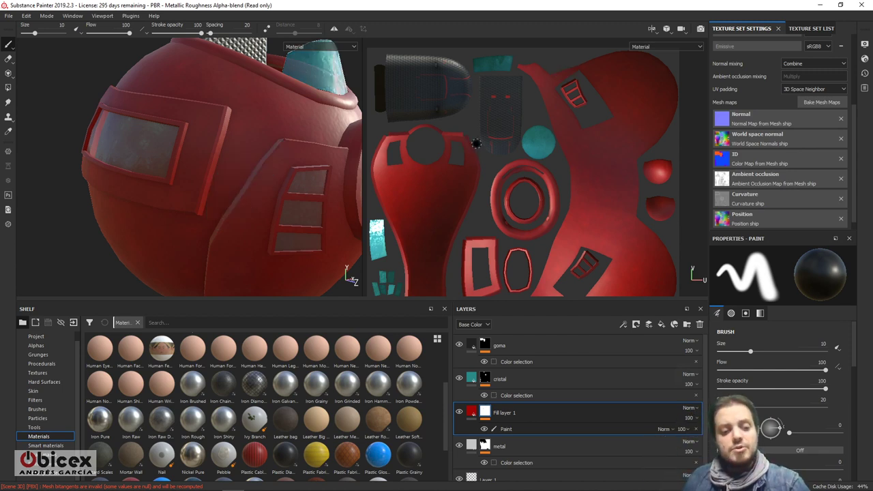
key(4)
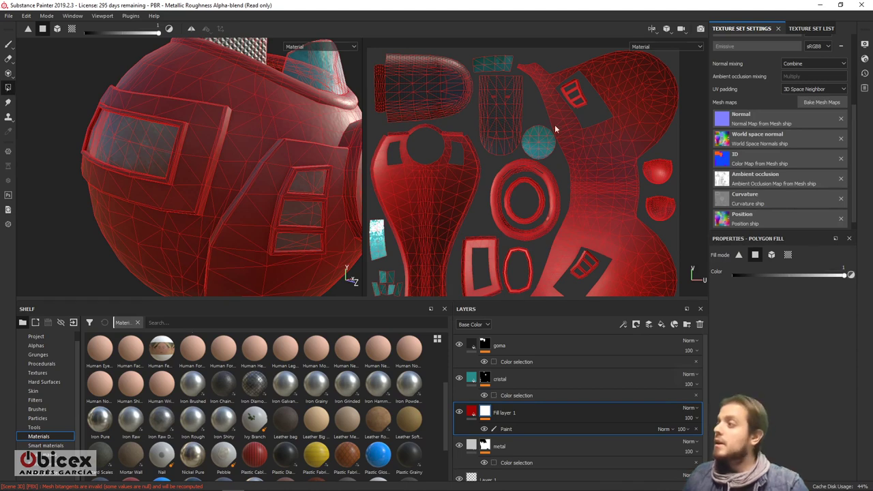
click(788, 255)
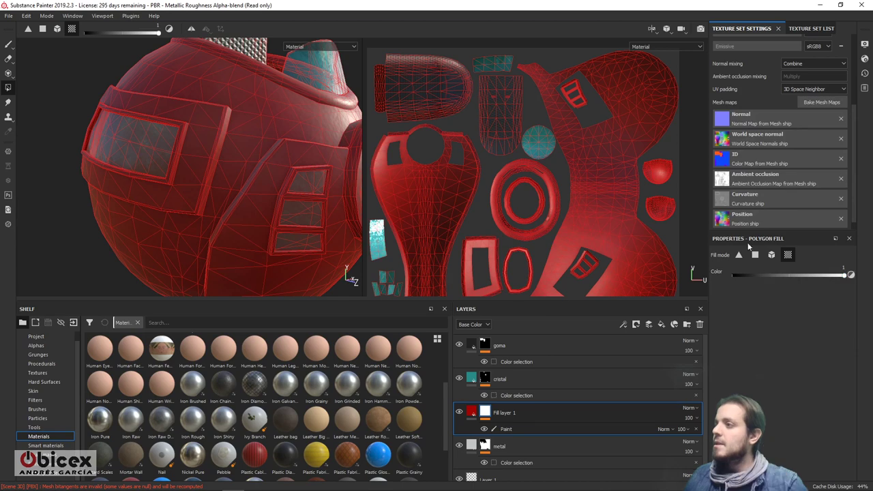
Step: Set the fill value to 0 and mask the red off the UV islands of the cockpit rim and the main hull shell
alt+drag(316, 156, 234, 215)
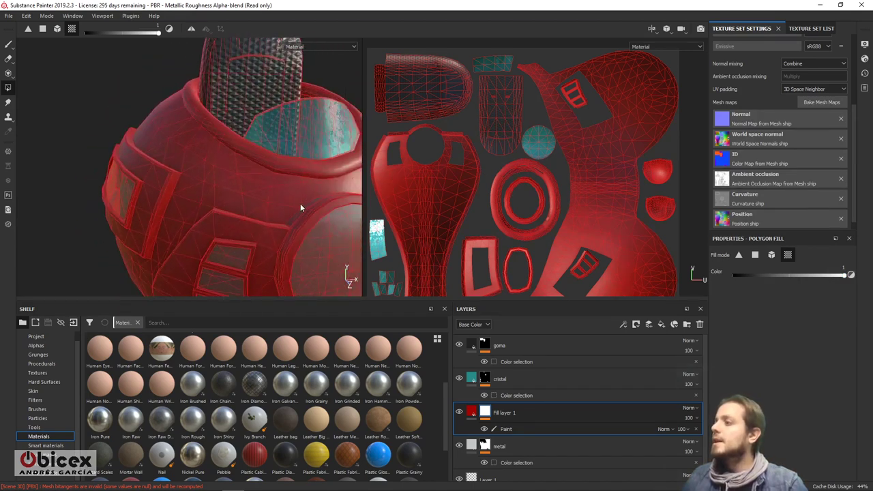
alt+drag(300, 203, 290, 185)
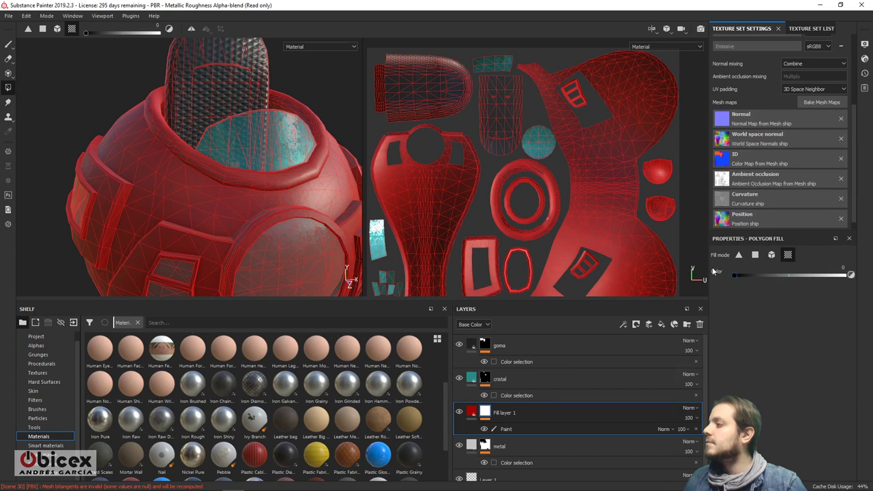
alt+drag(337, 184, 276, 184)
alt+drag(310, 220, 385, 153)
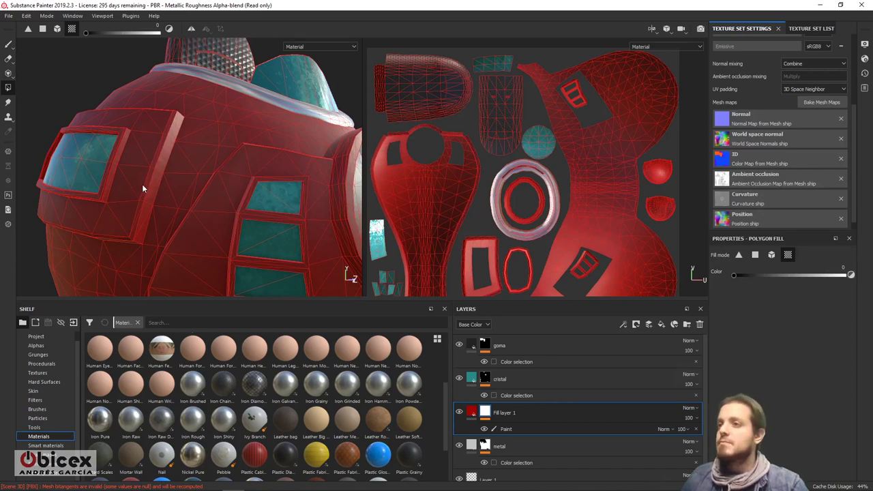
alt+drag(187, 171, 202, 181)
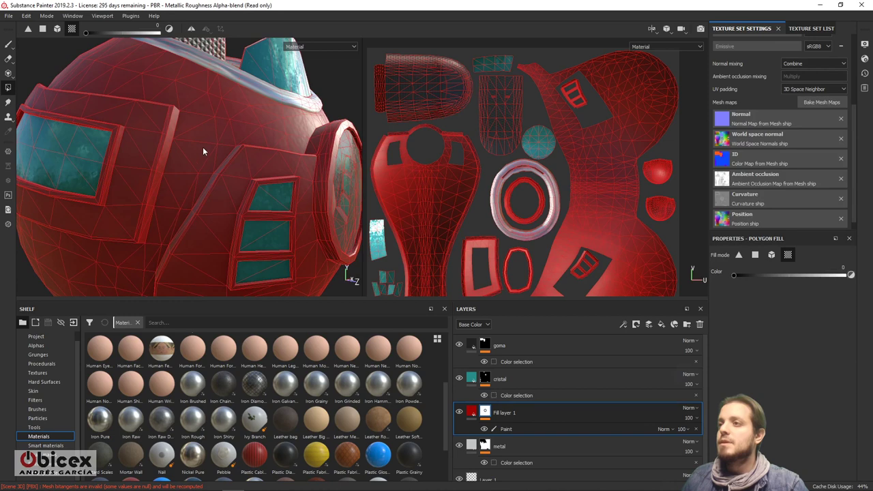
click(202, 148)
alt+drag(196, 151, 424, 173)
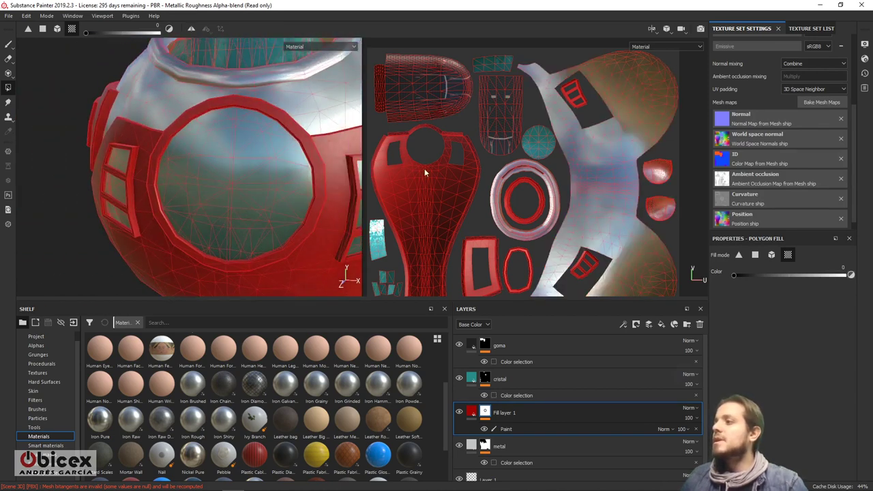
Step: Mask the red off the frames of the round front window, the small three-pane windows and the large side windows
click(508, 193)
alt+drag(354, 204, 464, 176)
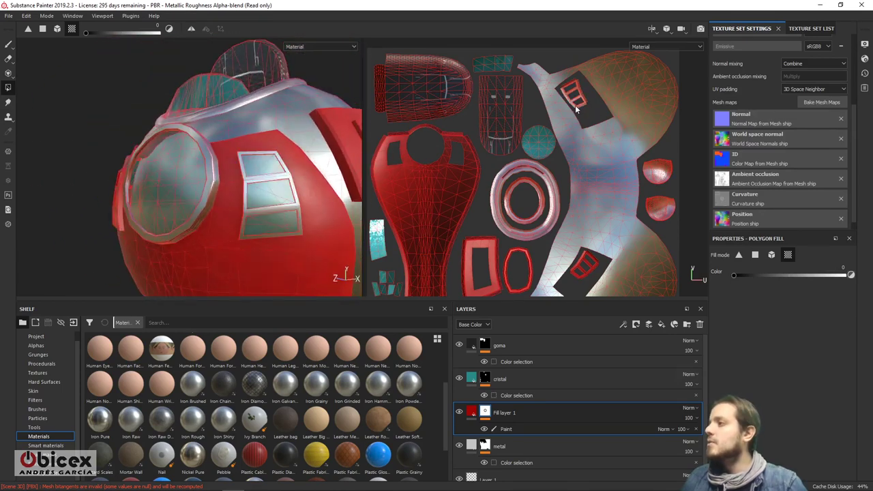
middle_drag(587, 283, 592, 218)
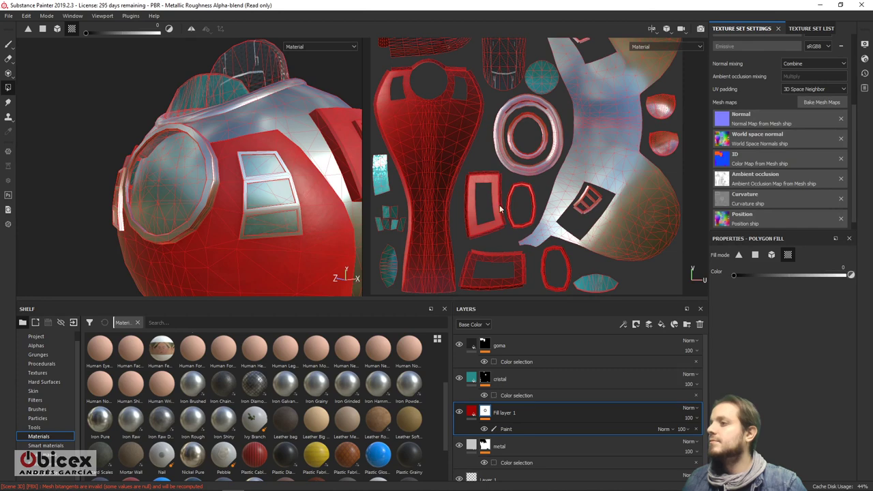
alt+drag(119, 204, 324, 214)
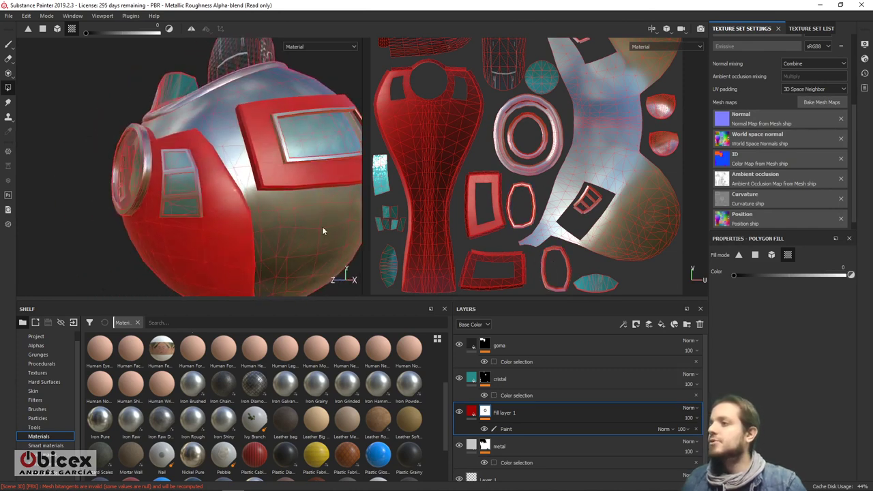
alt+drag(322, 226, 206, 206)
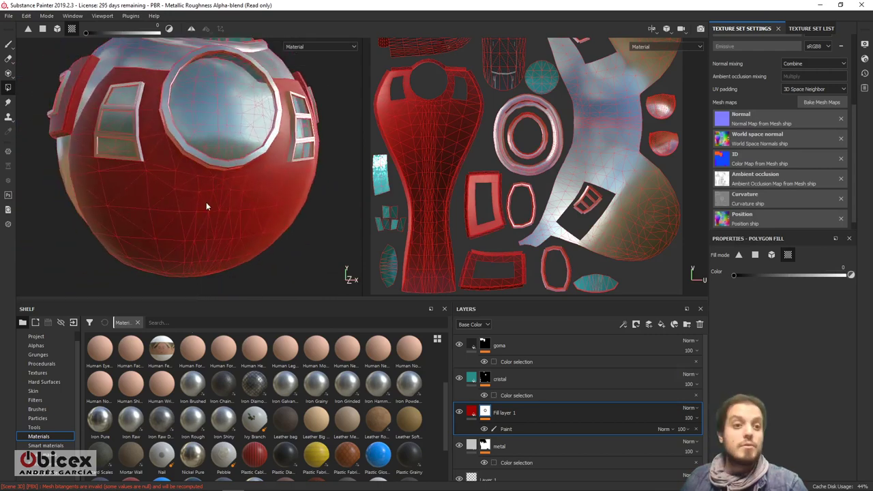
alt+drag(304, 214, 205, 208)
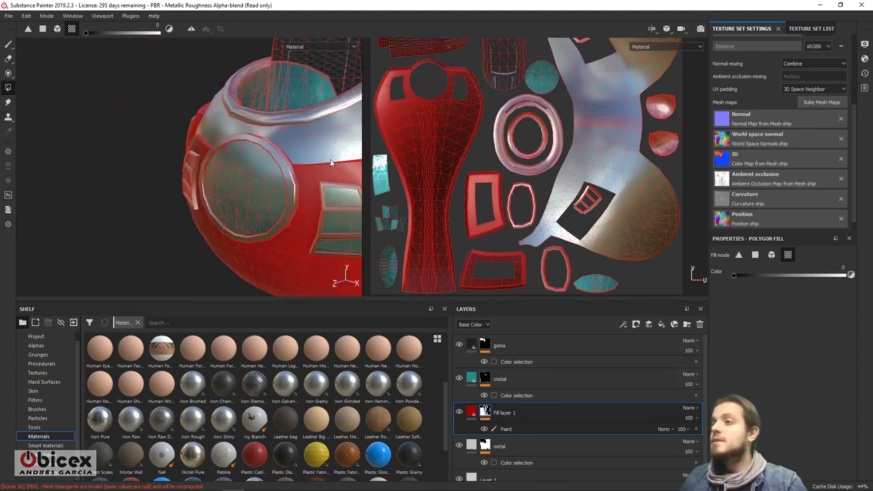
alt+drag(330, 162, 214, 208)
Step: Restore the red on the cockpit rim with a fill value of 1, return to the brush, and look over the ship
alt+drag(298, 149, 247, 237)
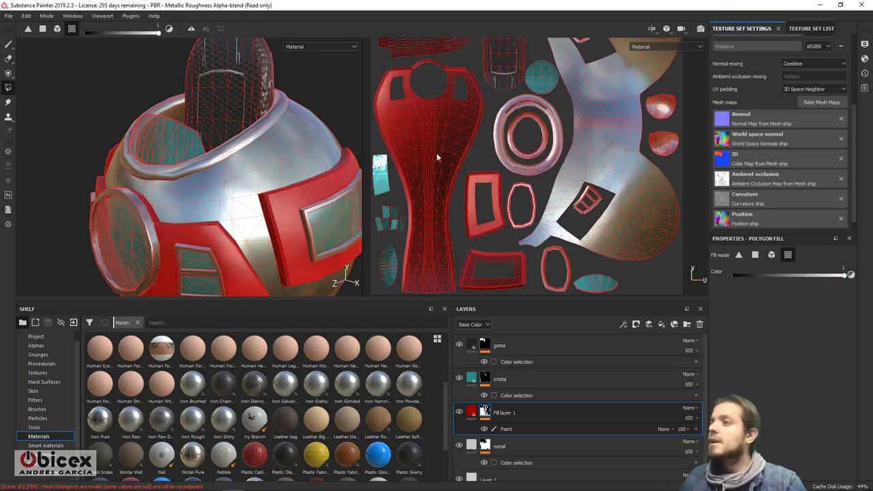
click(490, 148)
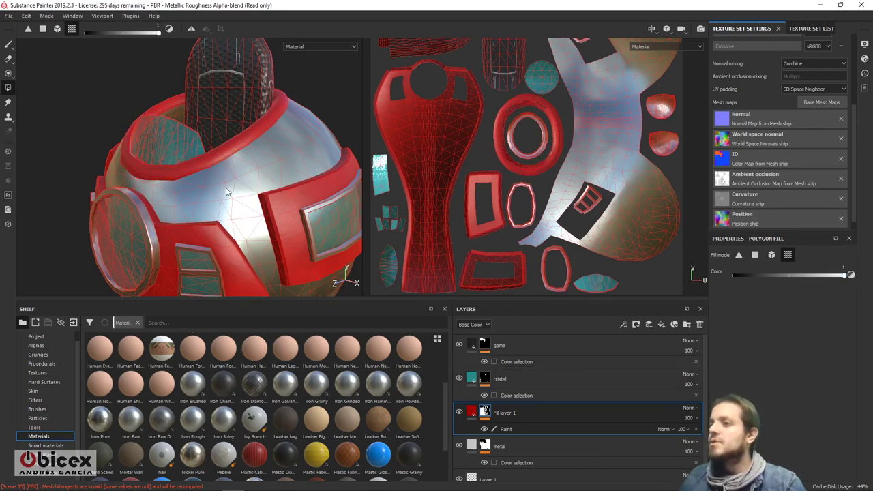
alt+drag(227, 192, 231, 156)
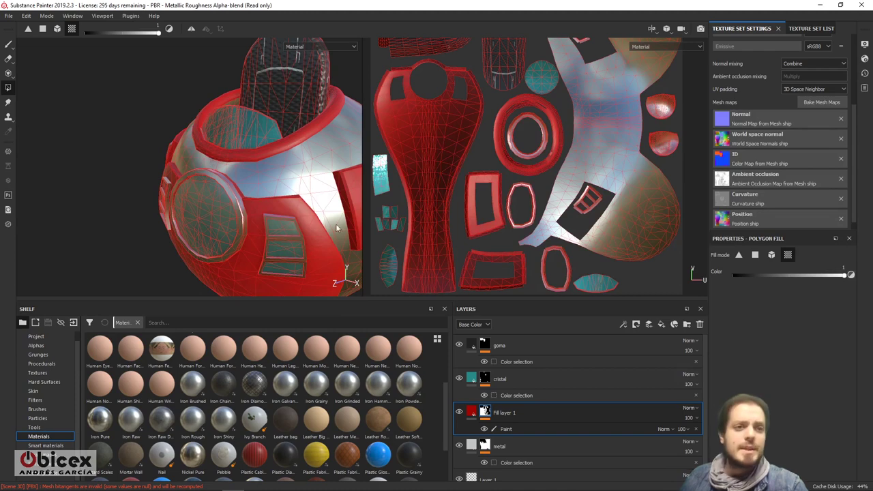
alt+drag(307, 229, 328, 217)
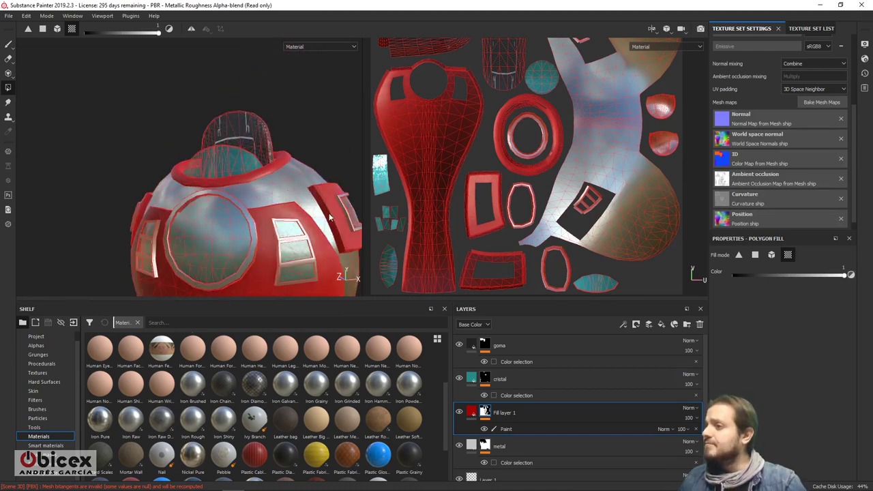
mouse_move(286, 255)
alt+mouse_down()
mouse_move(281, 216)
mouse_move(252, 280)
mouse_move(350, 272)
mouse_move(280, 227)
mouse_move(296, 241)
mouse_move(243, 244)
mouse_move(286, 249)
mouse_move(243, 235)
mouse_move(221, 208)
alt+mouse_up()
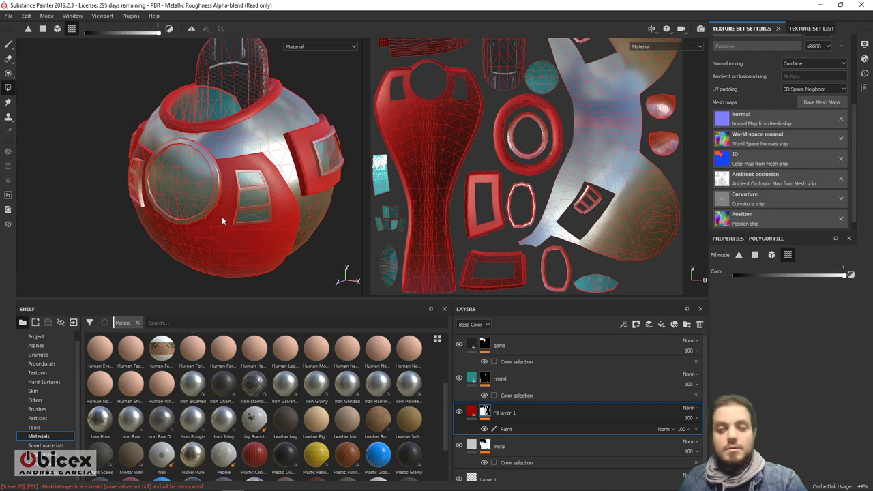
key(1)
scroll(259, 212, up, 6)
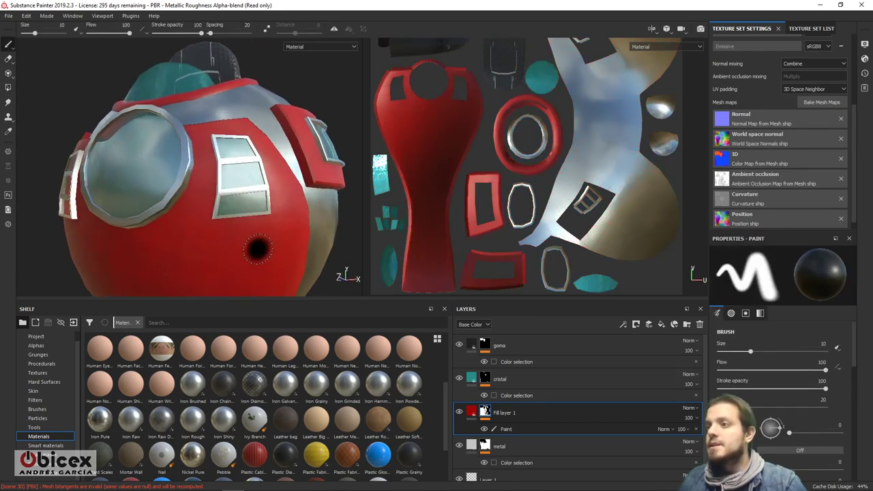
alt+drag(262, 240, 200, 209)
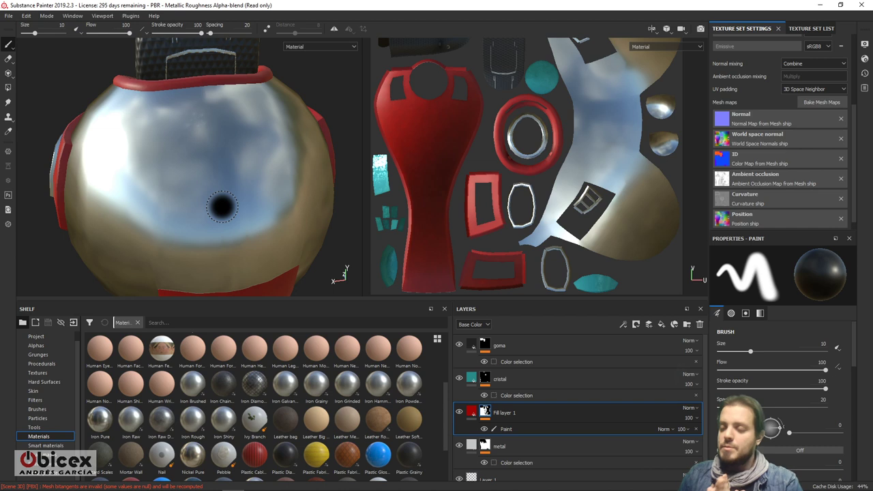
Step: Add a fill layer above the red layer and disable every channel except height and roughness
click(659, 326)
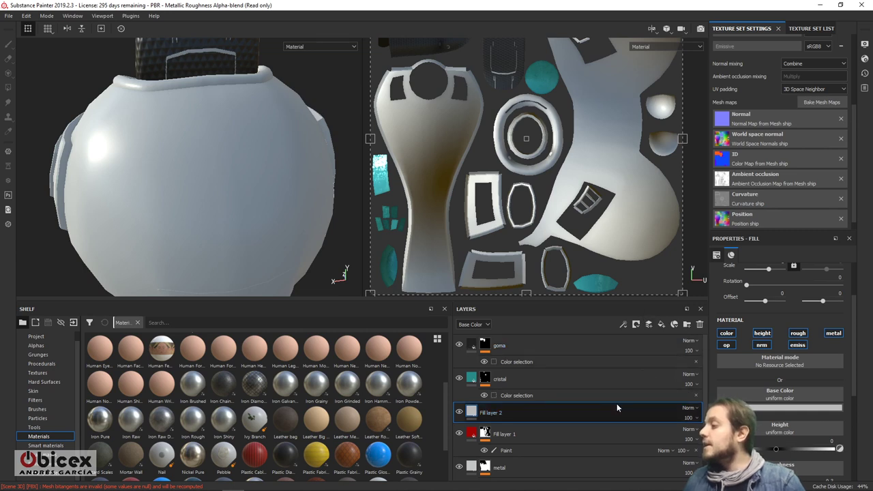
click(726, 333)
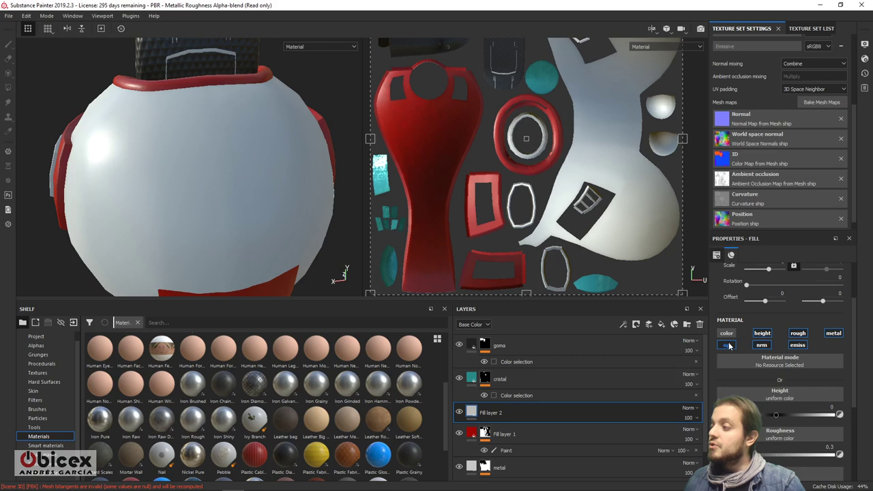
click(726, 344)
click(761, 345)
click(797, 344)
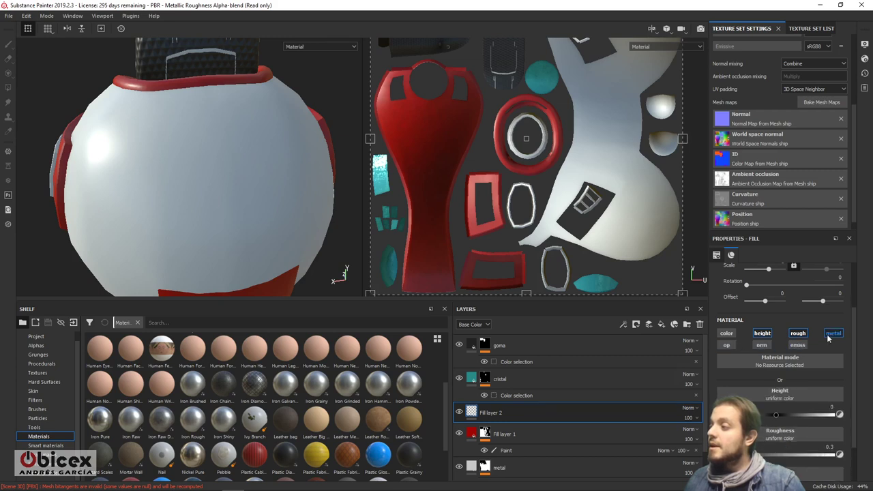
click(832, 333)
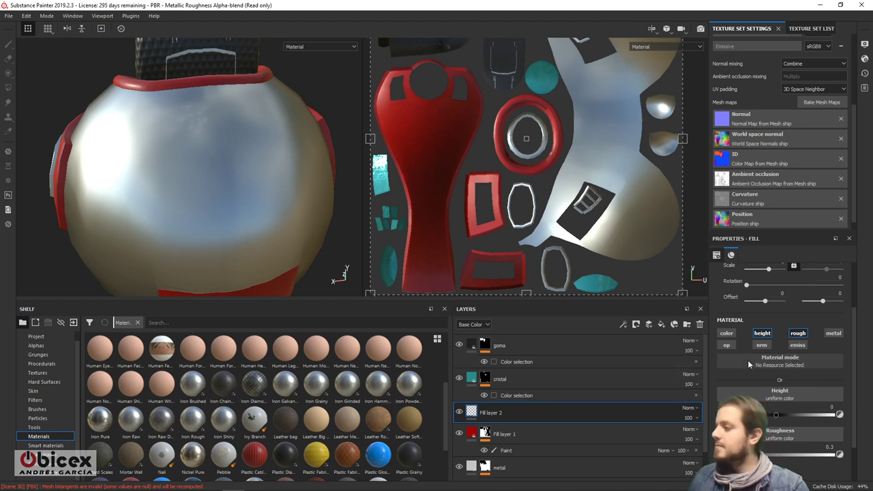
Step: Assign the Grunge Dust Small procedural to the new fill layer's roughness
click(790, 437)
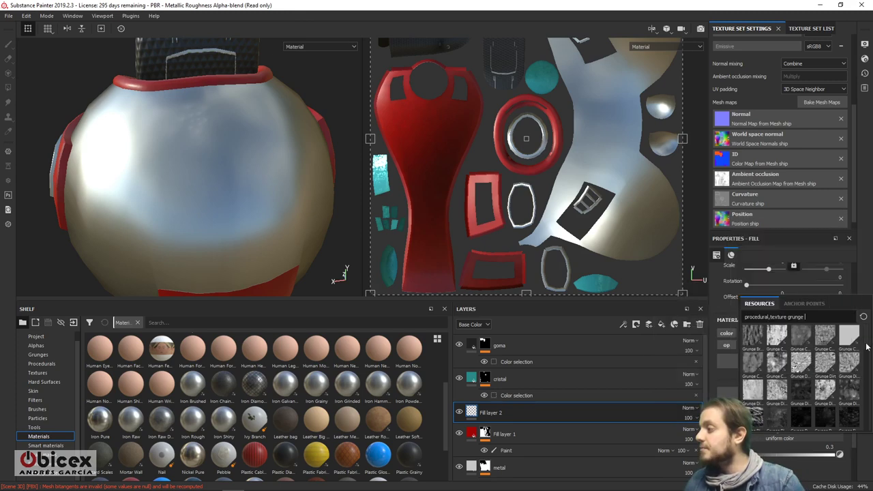
scroll(866, 356, down, 1)
scroll(865, 356, down, 1)
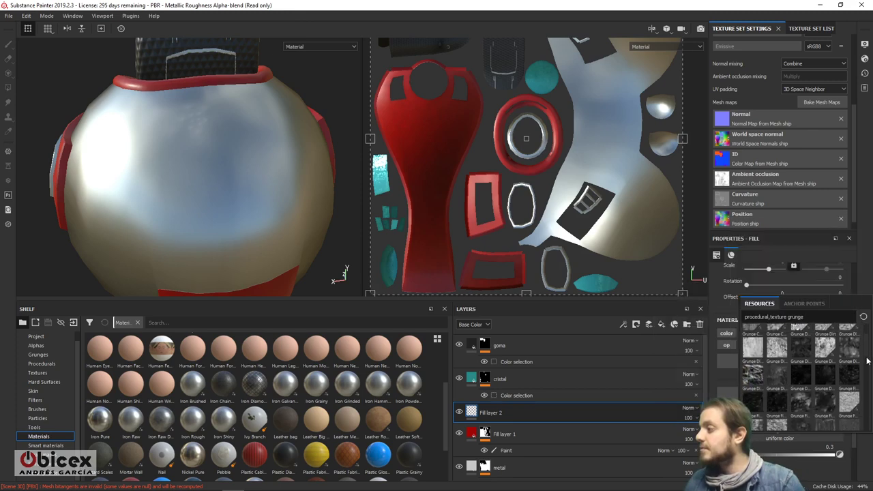
click(795, 395)
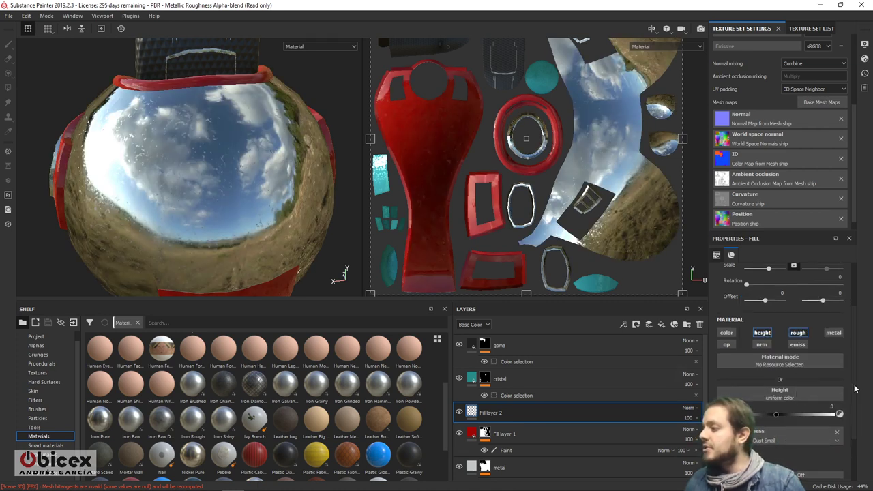
Step: Raise the Grunge Dust Small balance to 0.9 and inspect the dust marks on the metal hull
scroll(855, 423, down, 2)
scroll(855, 423, down, 1)
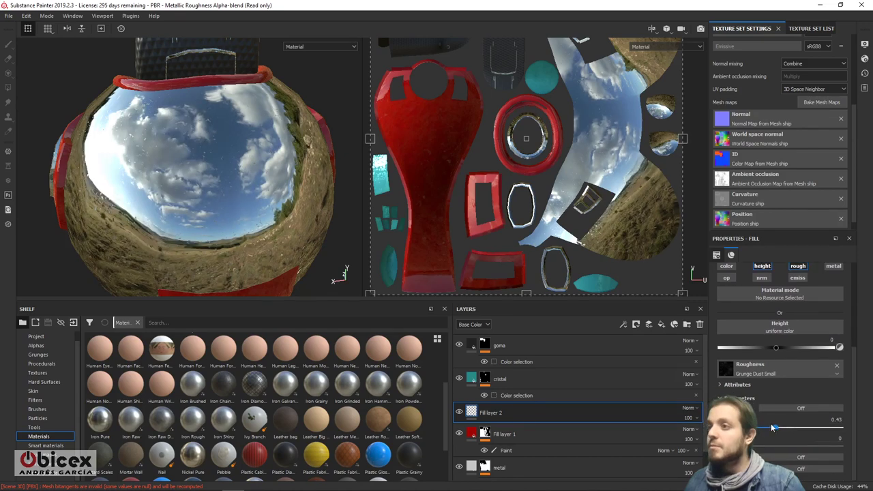
drag(783, 427, 829, 427)
alt+drag(311, 234, 251, 149)
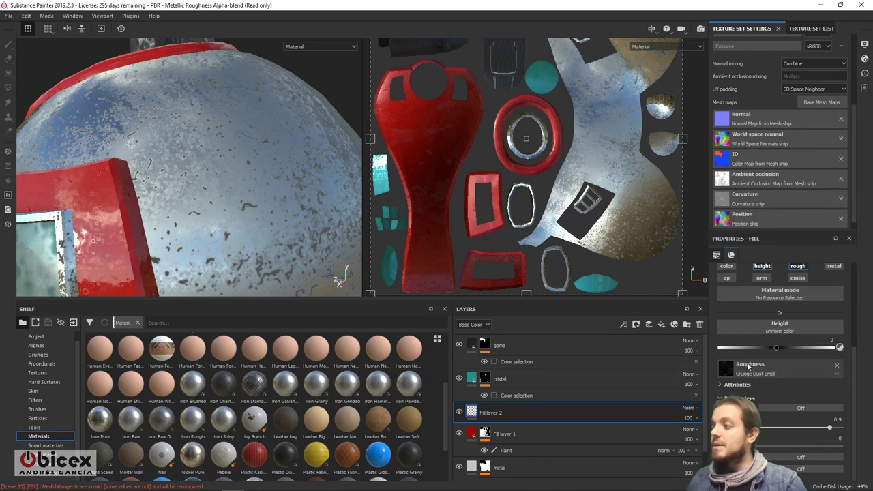
alt+drag(307, 180, 206, 197)
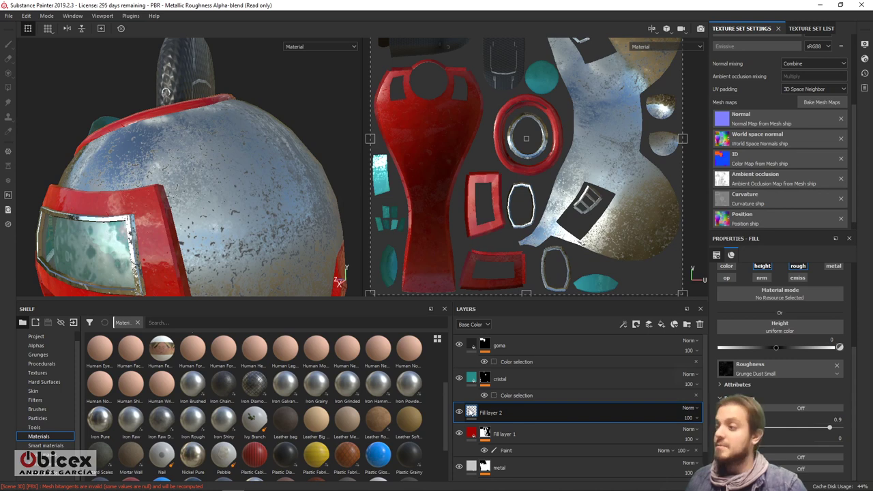
Step: Switch the layer stack to the Roughness channel and lower Fill layer 2's opacity to about 55
click(479, 325)
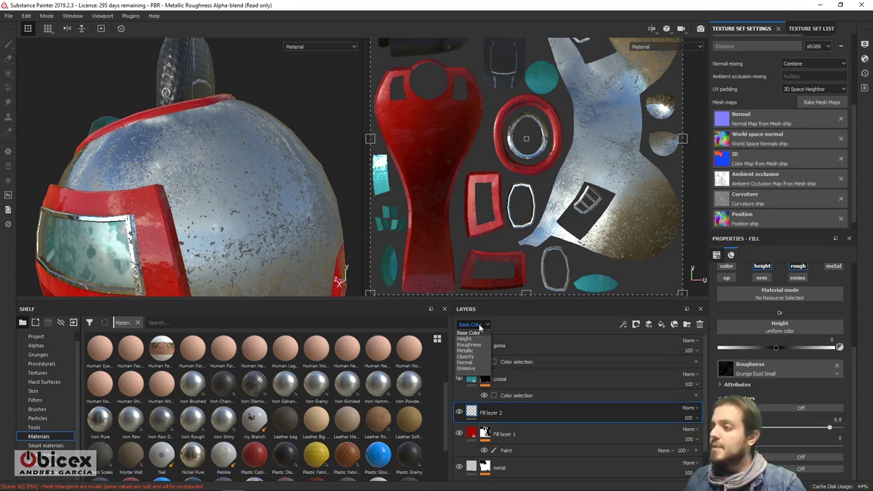
click(468, 345)
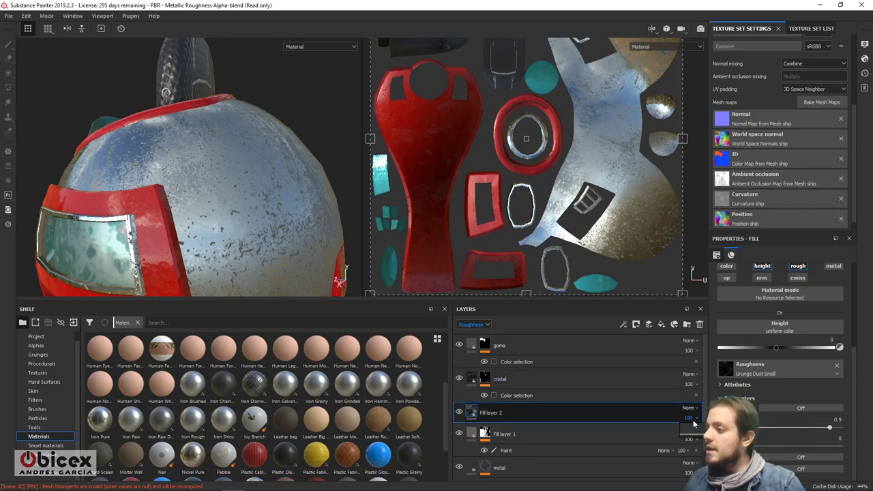
click(698, 435)
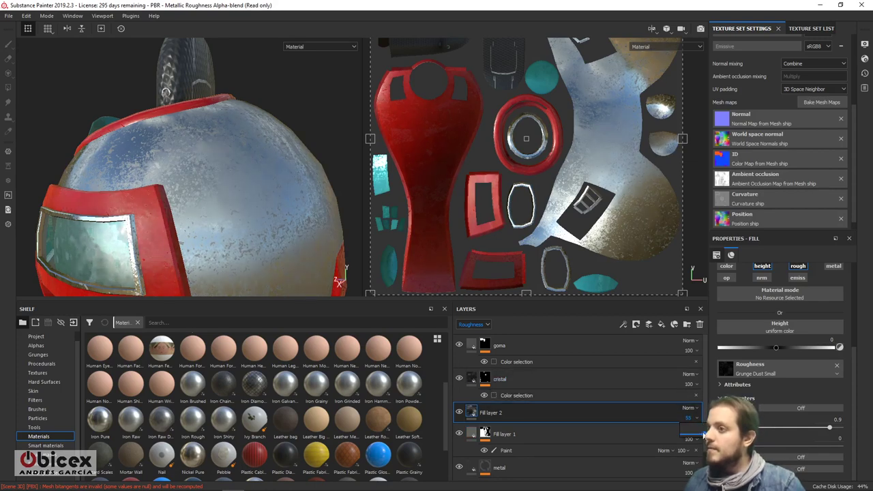
Step: Lower Fill layer 2's roughness opacity to 18 and inspect the dust marks around the hull
drag(698, 434, 687, 433)
alt+drag(302, 189, 152, 255)
click(691, 418)
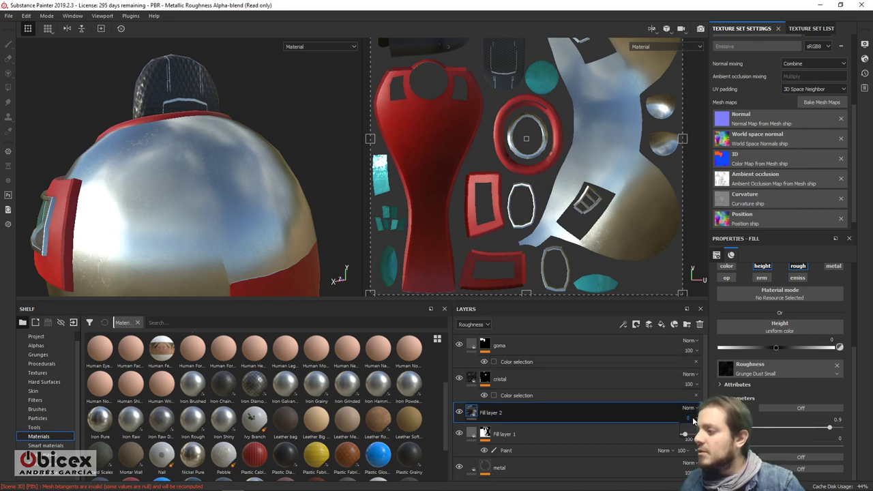
drag(686, 435, 690, 437)
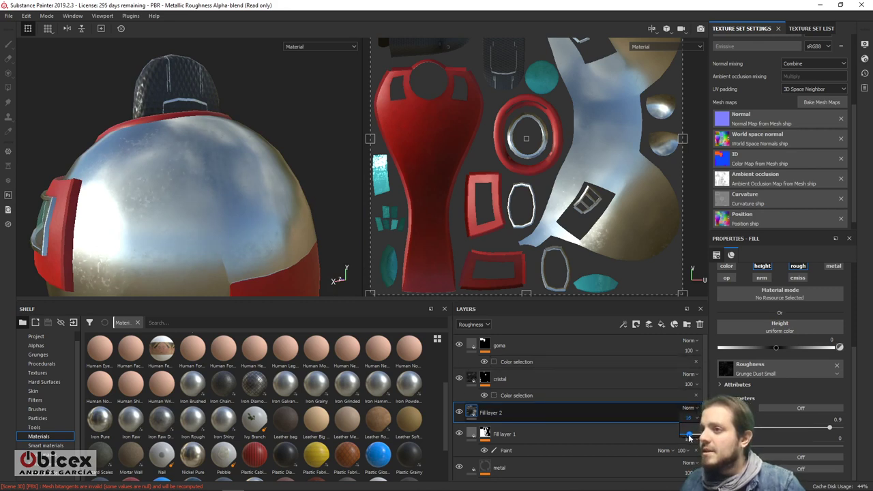
alt+drag(273, 250, 214, 200)
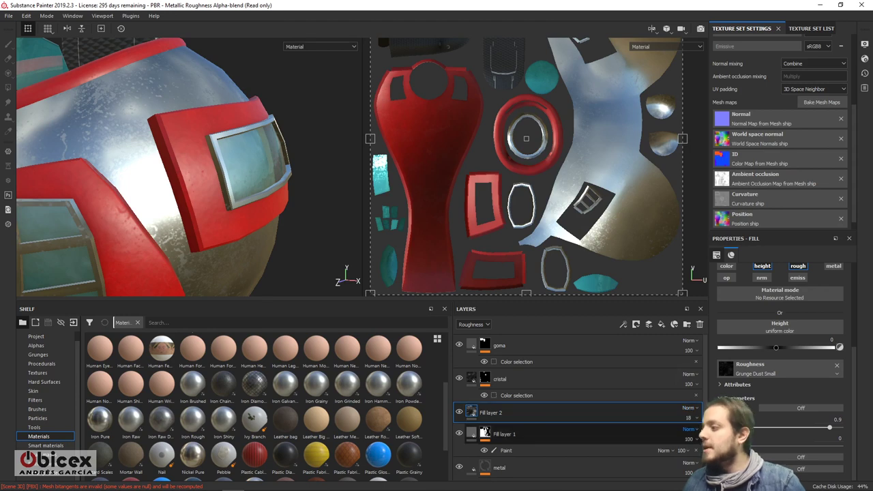
Step: Invert the Grunge Dust Small roughness texture and raise its balance to 0.96
click(770, 407)
click(767, 411)
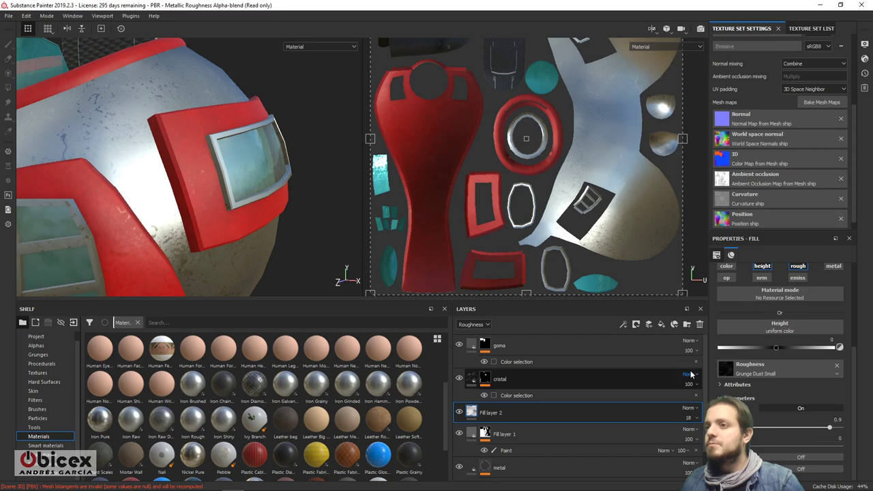
alt+drag(293, 225, 250, 111)
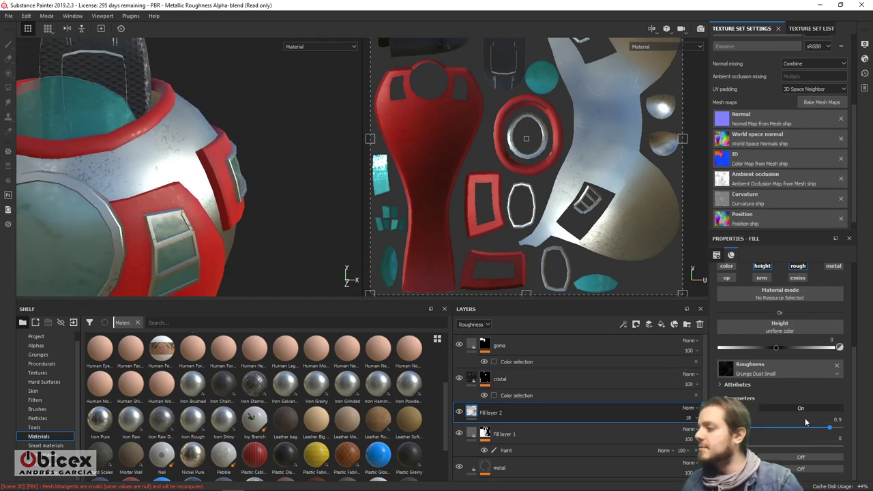
mouse_move(829, 428)
mouse_down()
mouse_move(777, 430)
mouse_move(836, 429)
mouse_up()
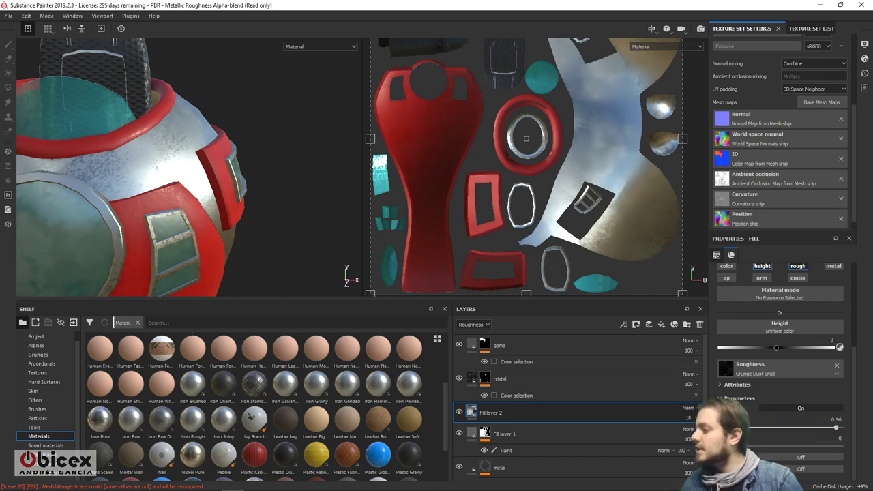
alt+drag(164, 198, 177, 241)
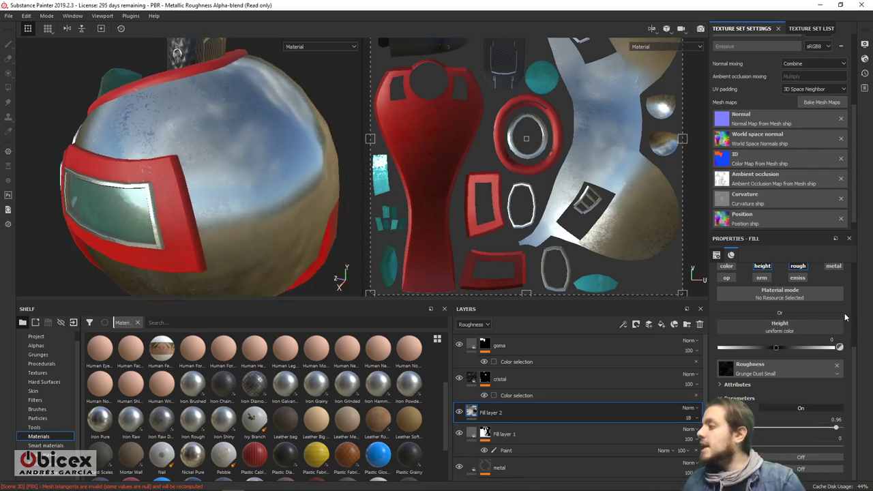
Step: Try the Grunge Scratch Generator procedural as the height texture of Fill layer 2
click(784, 367)
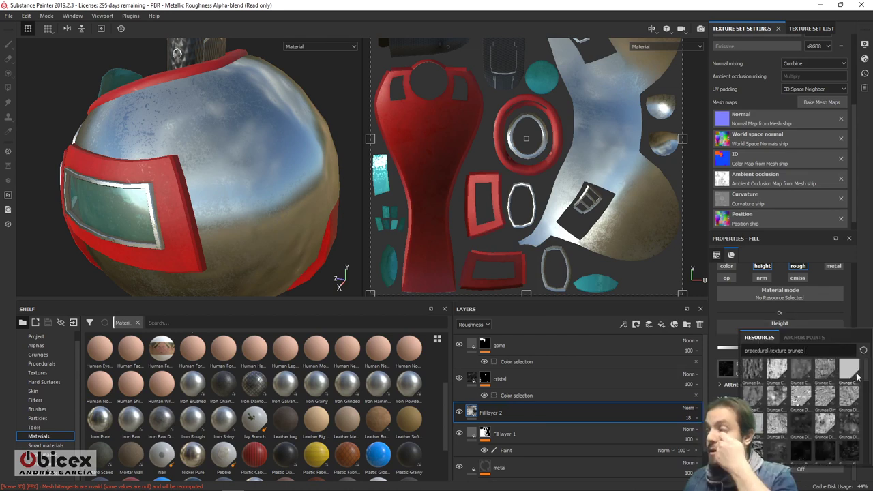
scroll(859, 389, down, 3)
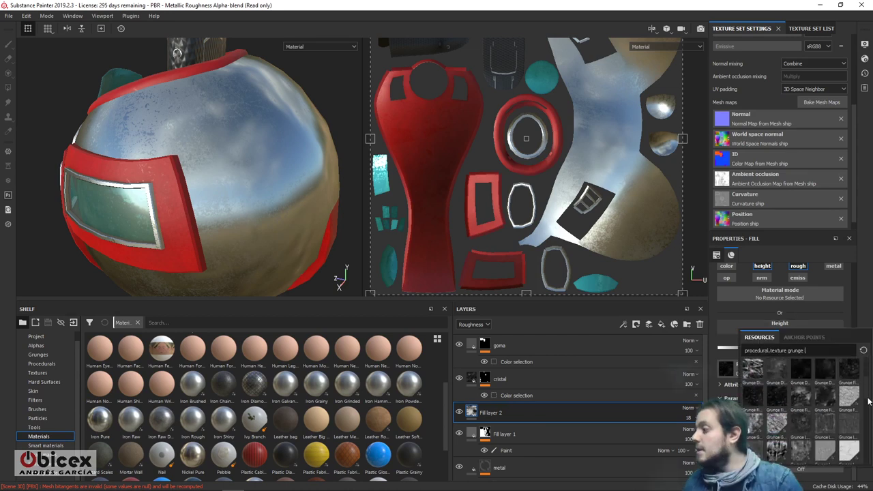
scroll(868, 409, down, 5)
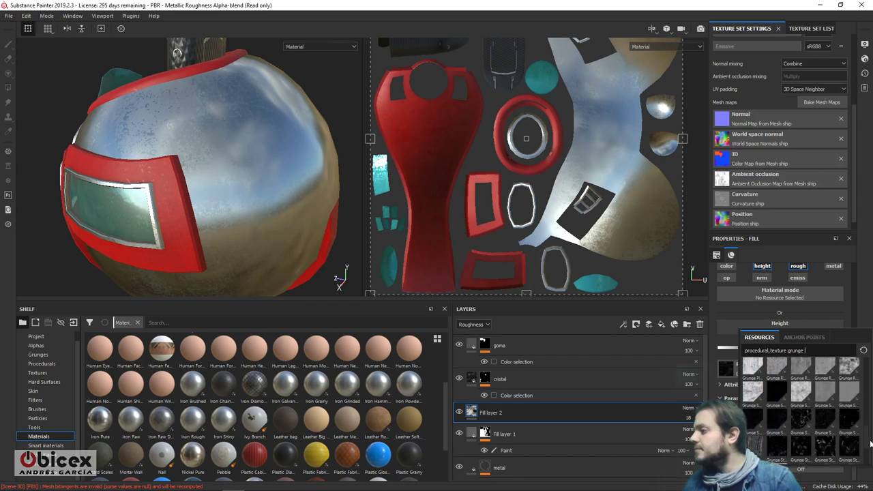
scroll(870, 443, down, 5)
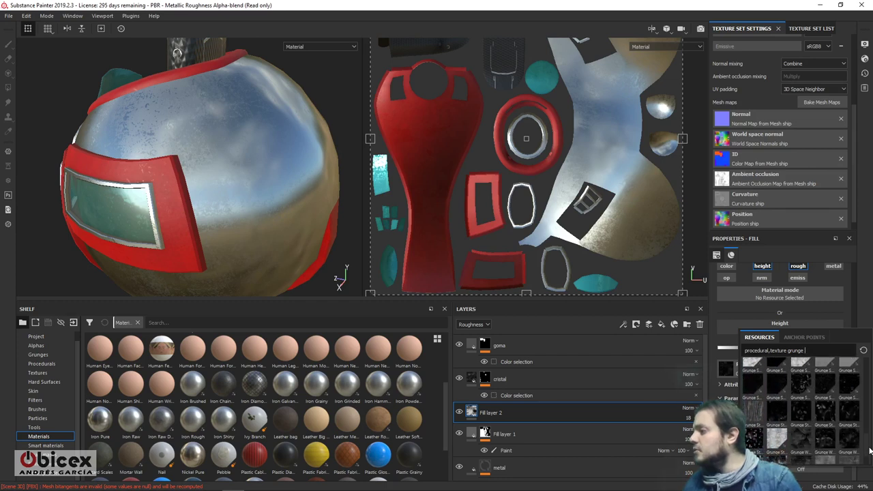
drag(869, 451, 866, 440)
click(776, 383)
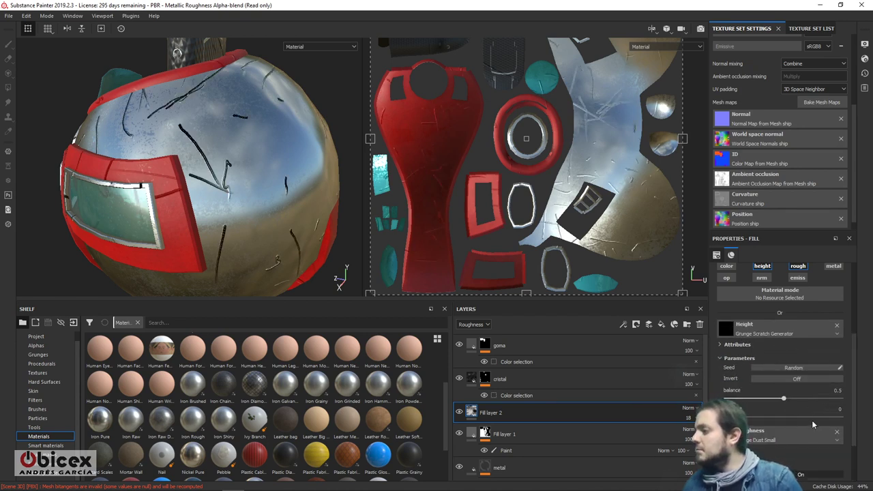
click(719, 345)
click(720, 345)
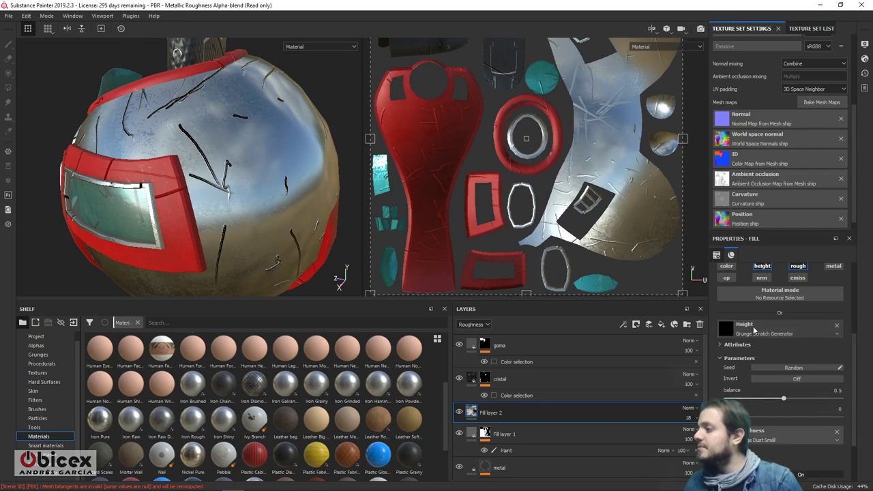
Step: Assign Grunge Dust Spread to Fill layer 2's height and set its balance to 0.3
click(811, 437)
click(822, 446)
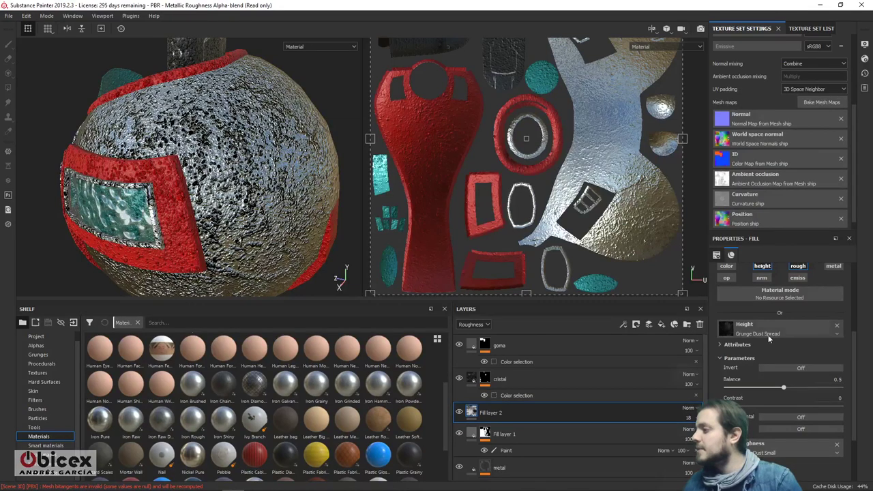
drag(783, 388, 762, 386)
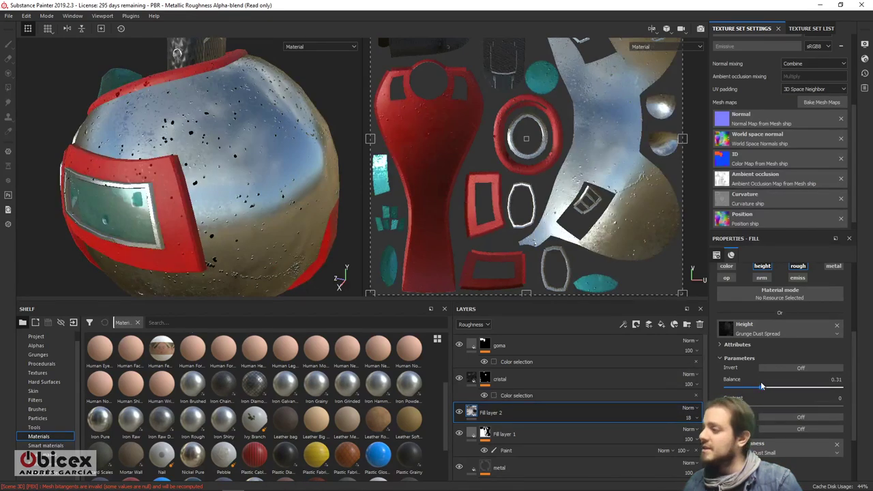
drag(763, 387, 760, 387)
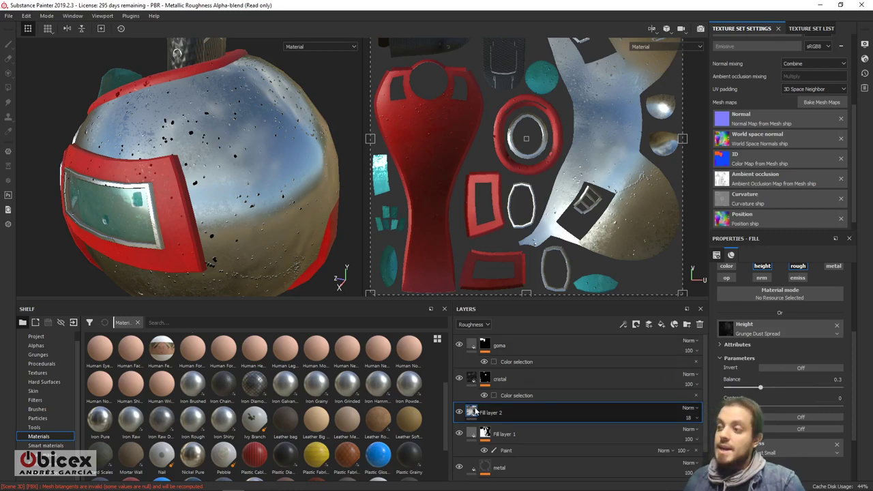
Step: Switch the layer stack to the Height channel and lower Fill layer 2's opacity to 6
click(478, 325)
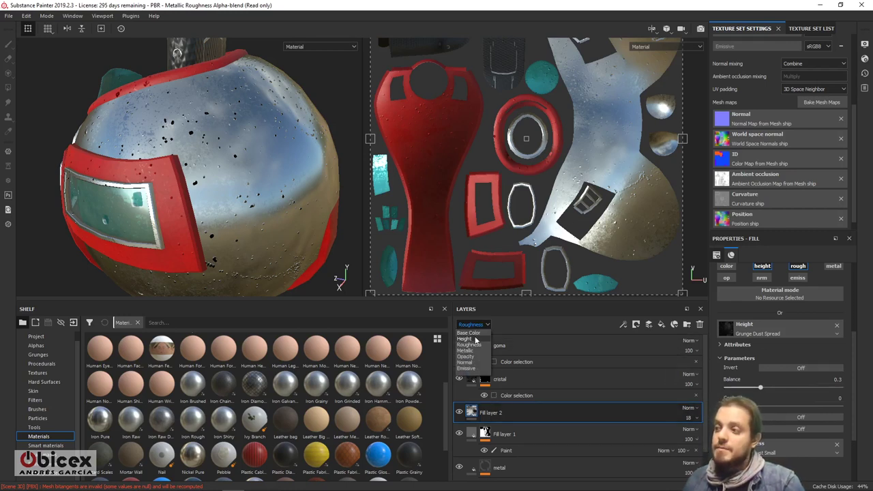
click(477, 340)
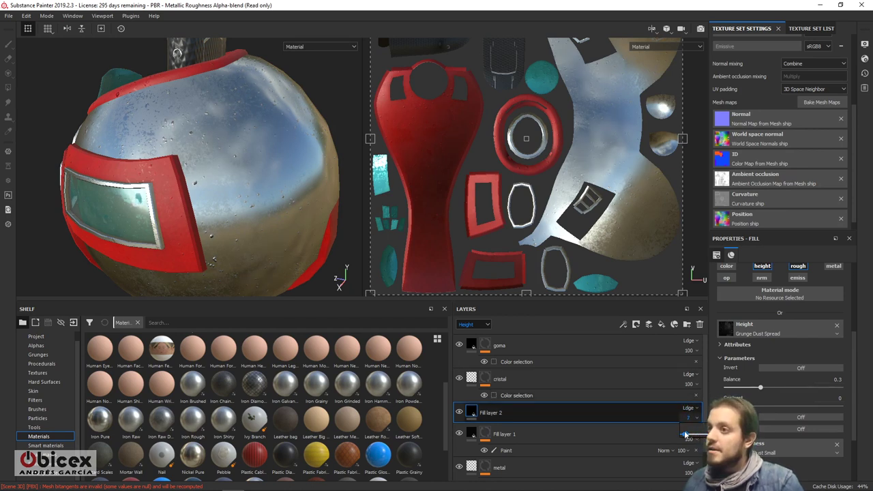
alt+drag(205, 225, 257, 229)
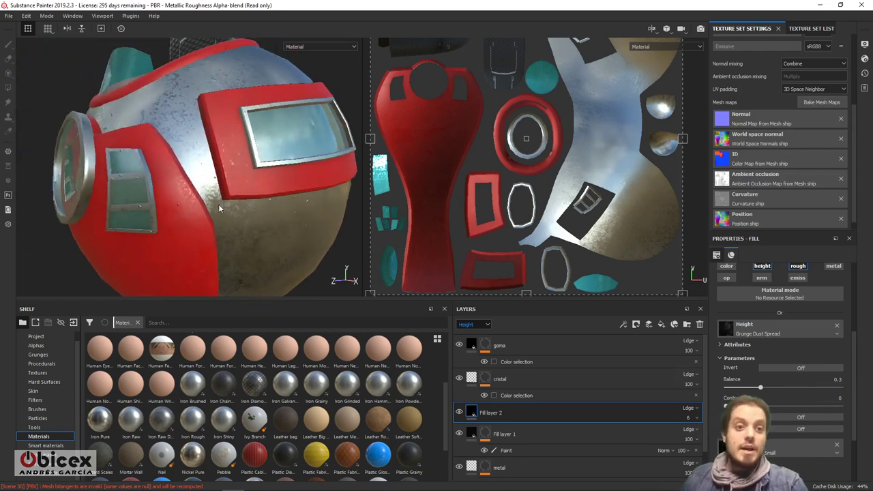
alt+drag(211, 215, 273, 230)
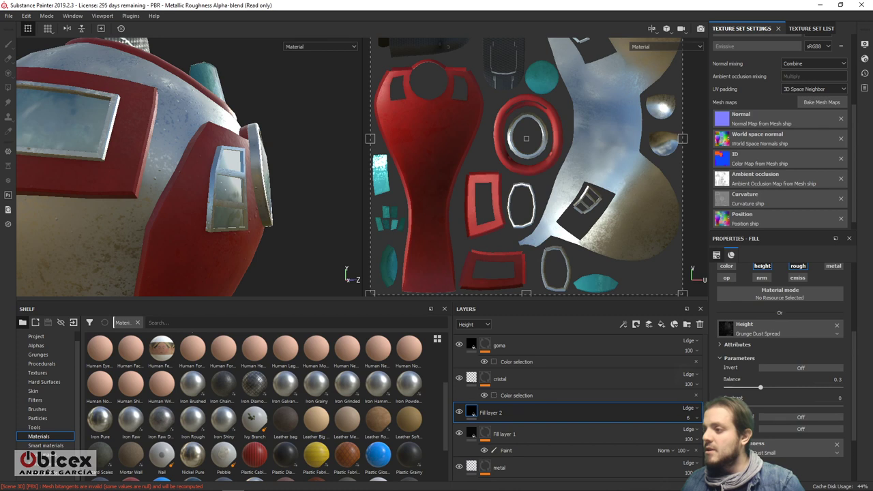
Step: Rename Fill layer 1 as pintura and Fill layer 2 as desgaste
click(460, 435)
click(460, 435)
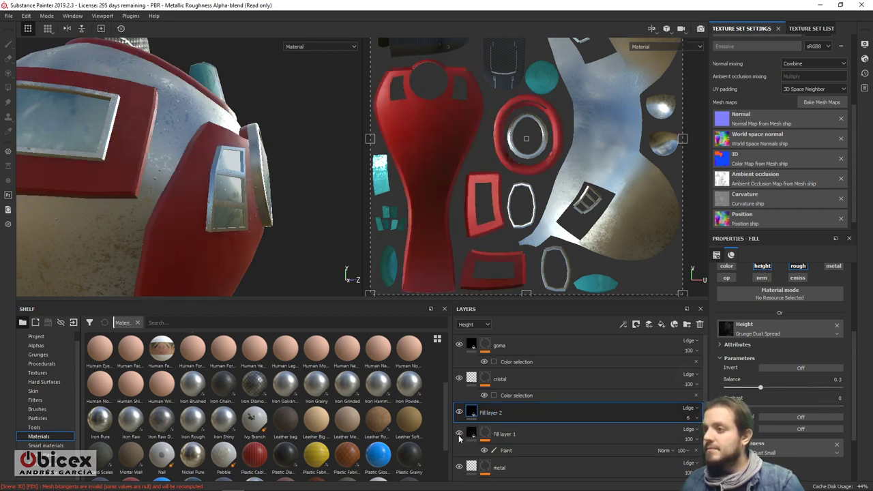
click(509, 436)
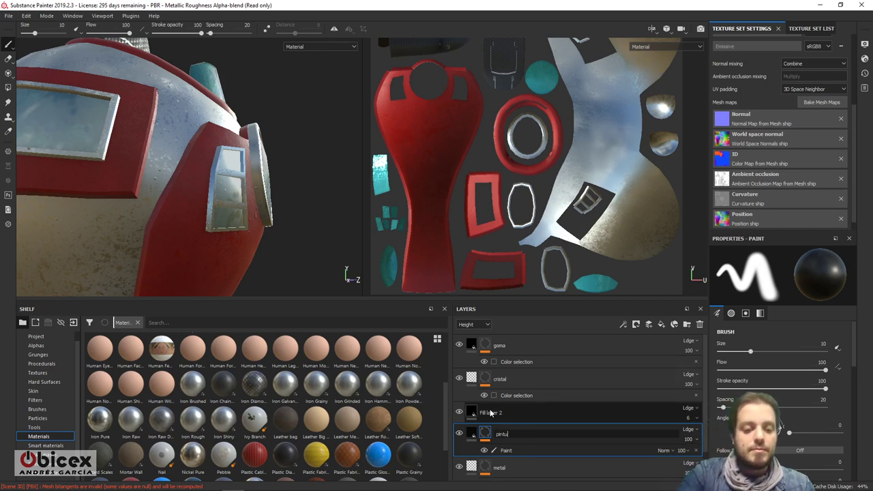
key(Return)
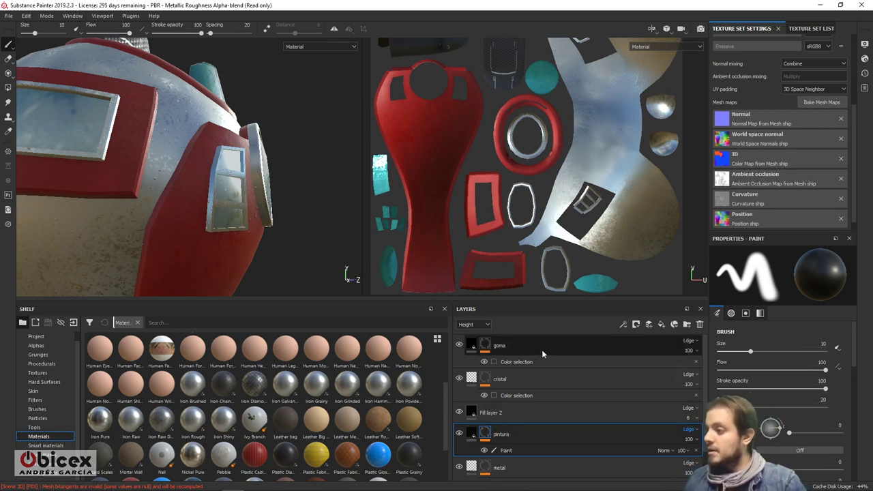
double_click(491, 413)
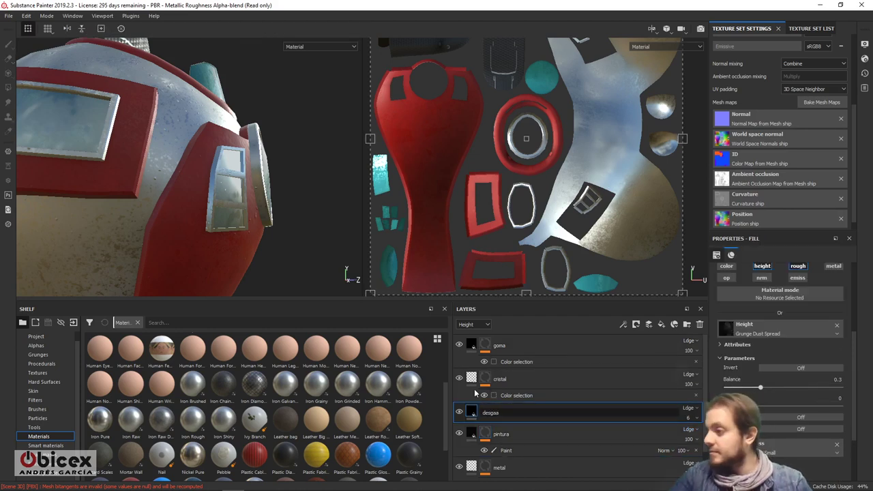
key(Return)
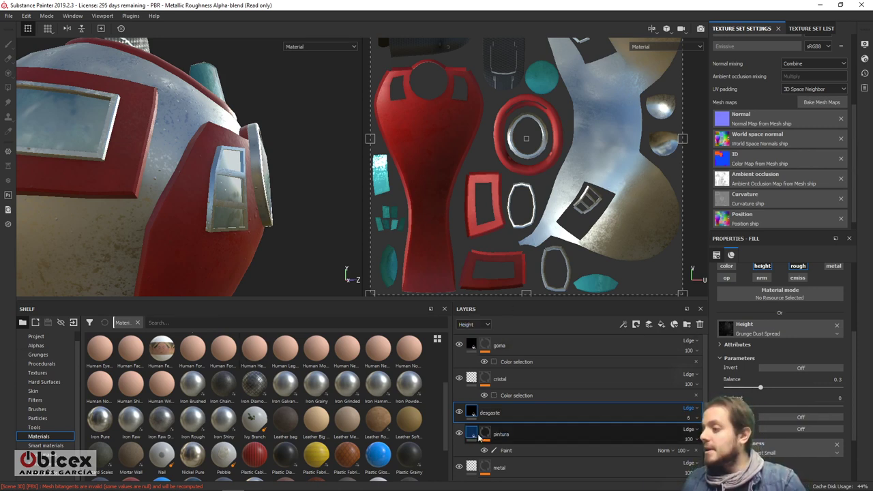
Step: Add a generator to the mask of the pintura layer
click(502, 435)
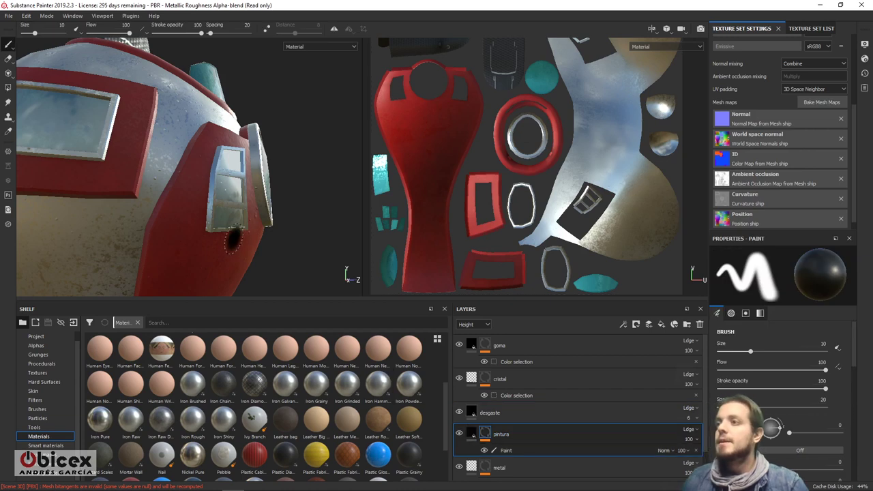
alt+drag(233, 238, 249, 240)
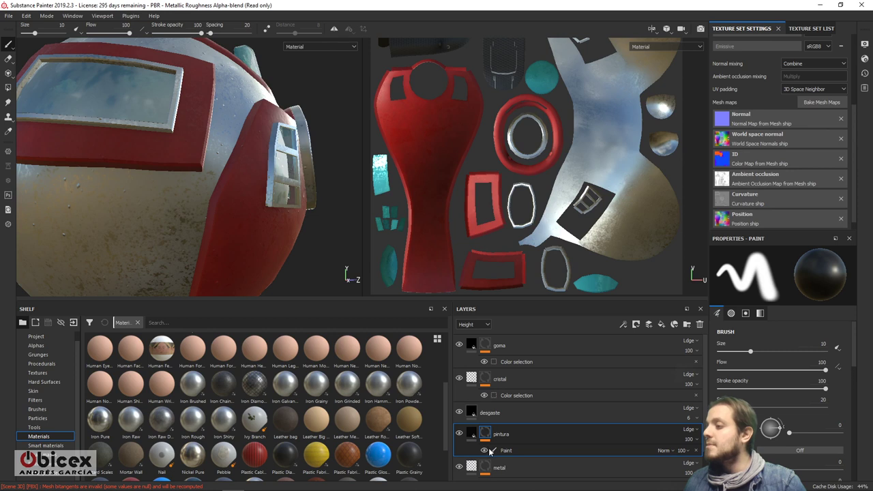
double_click(511, 434)
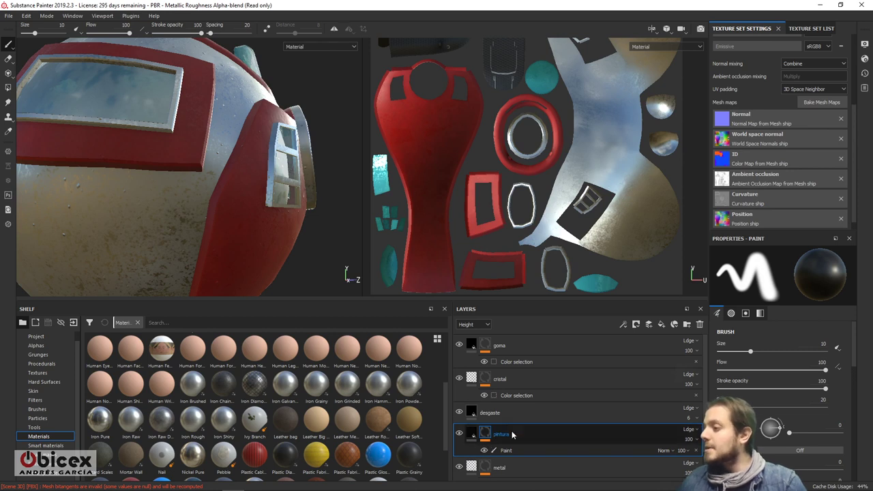
right_click(486, 436)
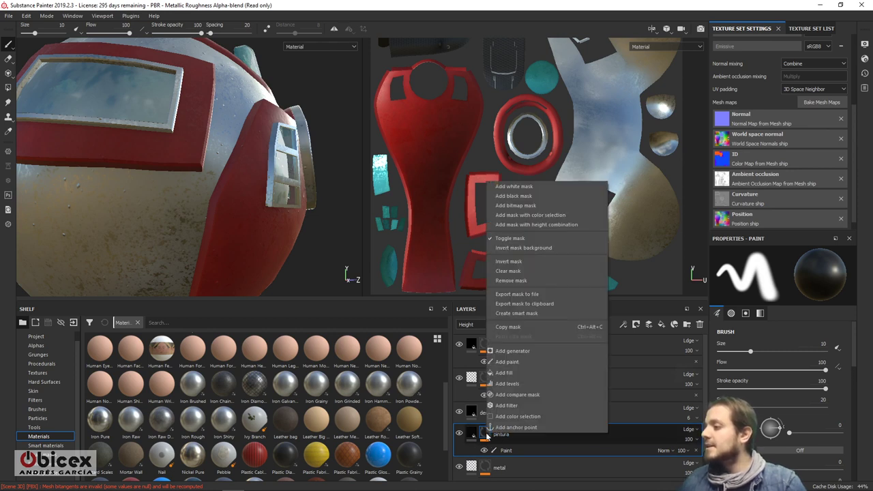
click(517, 351)
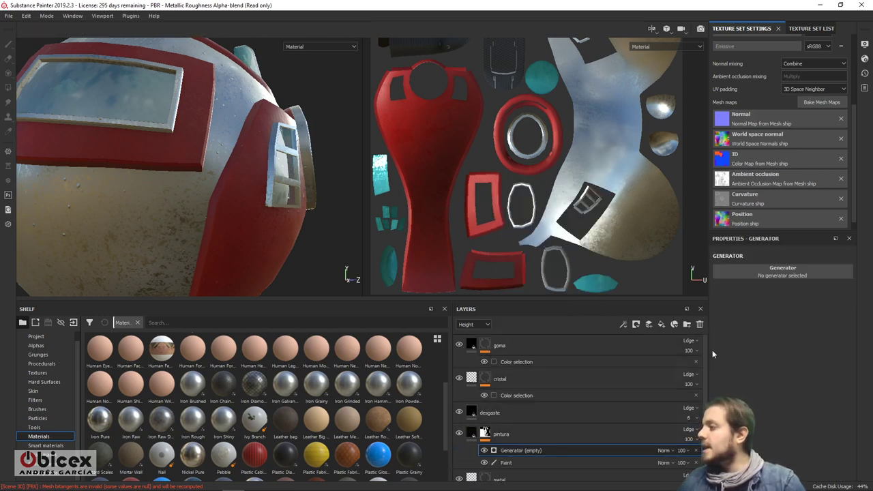
Step: Assign the Metal Edge Wear generator to the pintura mask and turn on its Invert option
click(740, 272)
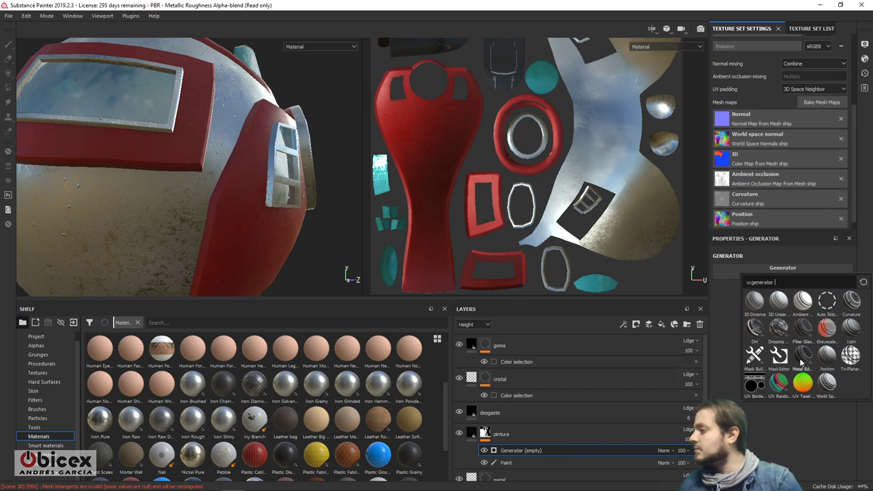
mouse_move(800, 362)
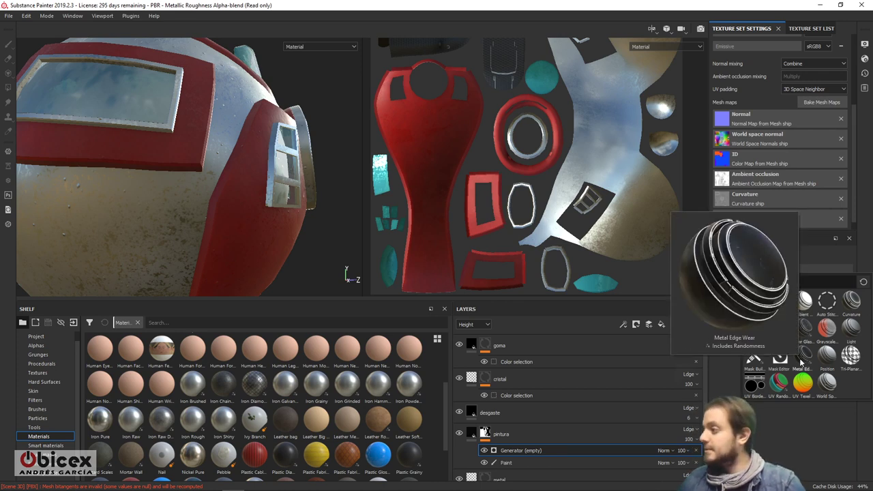
click(801, 361)
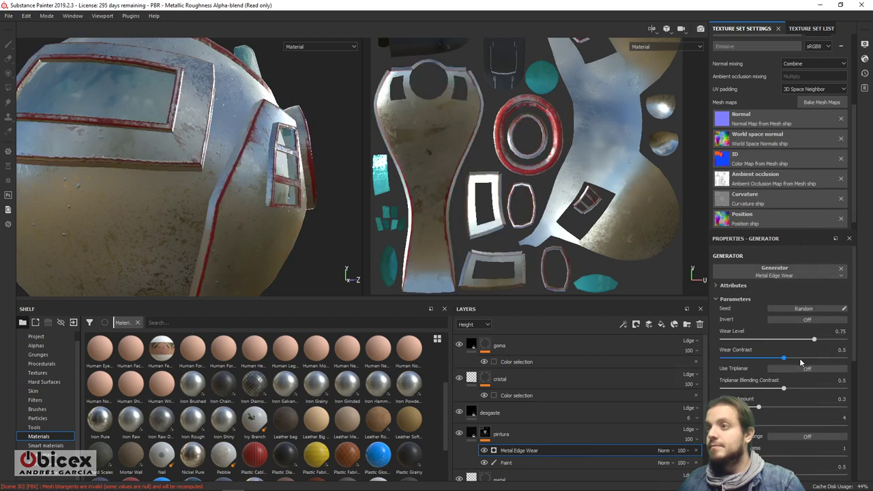
click(805, 320)
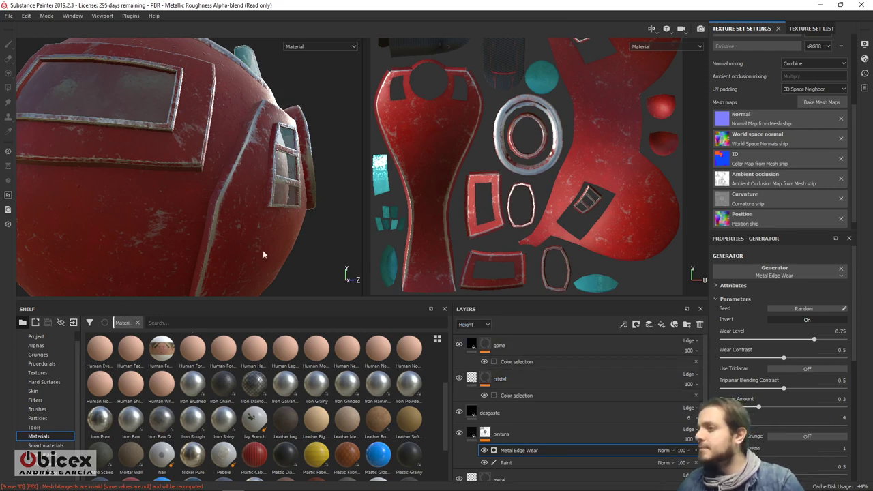
alt+drag(263, 250, 276, 184)
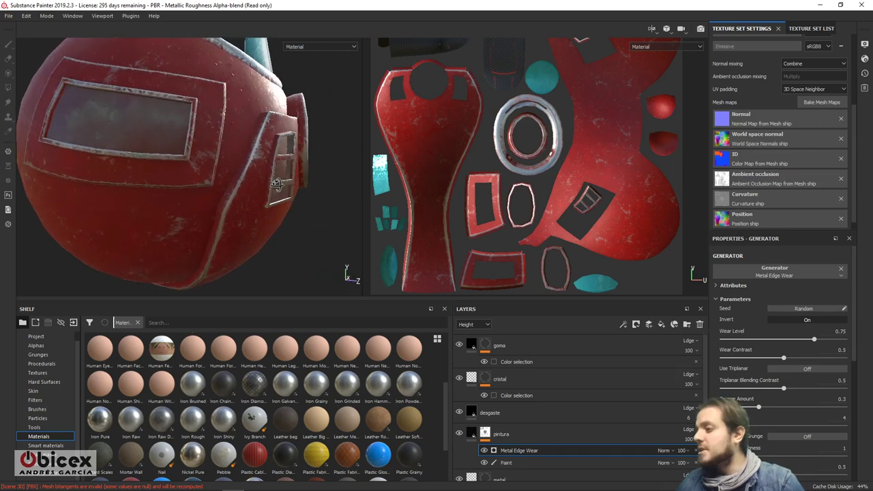
Step: Move the Paint effect above the Metal Edge Wear generator in the pintura mask
click(508, 463)
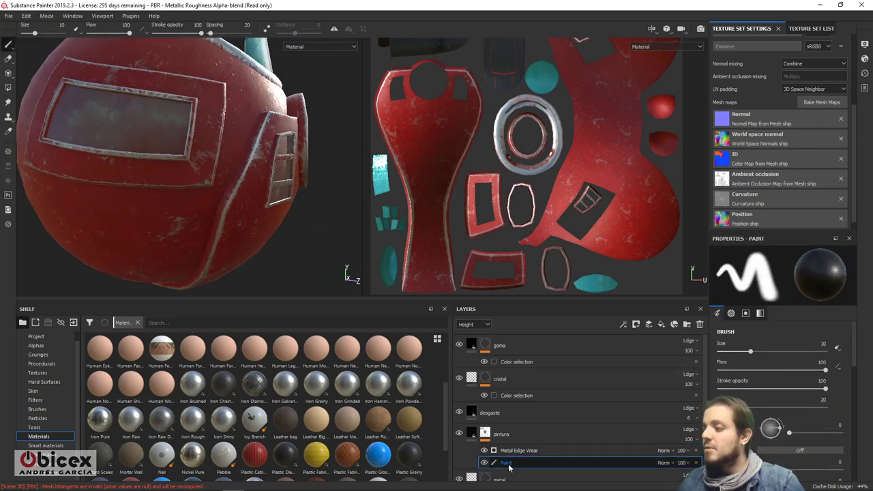
drag(507, 465, 507, 450)
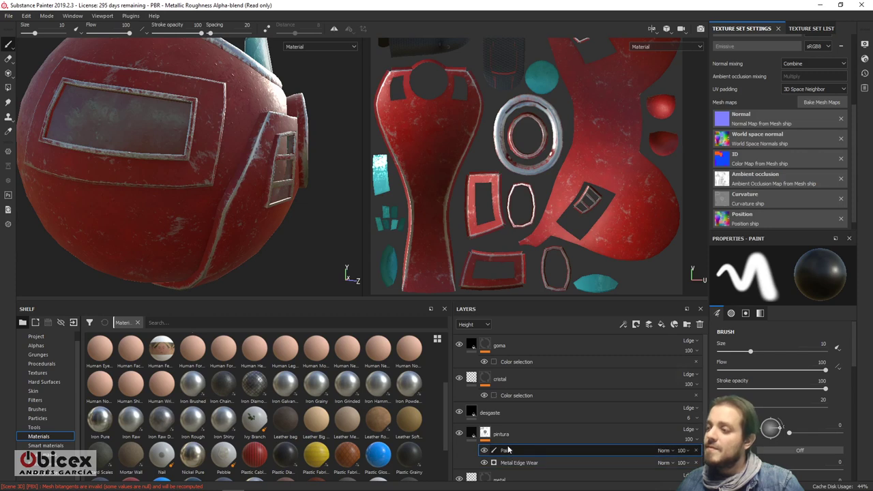
double_click(506, 450)
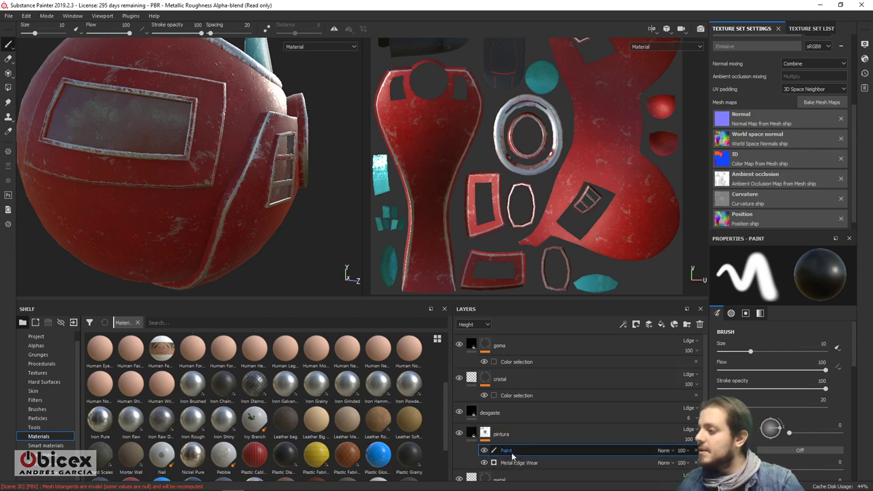
key(Return)
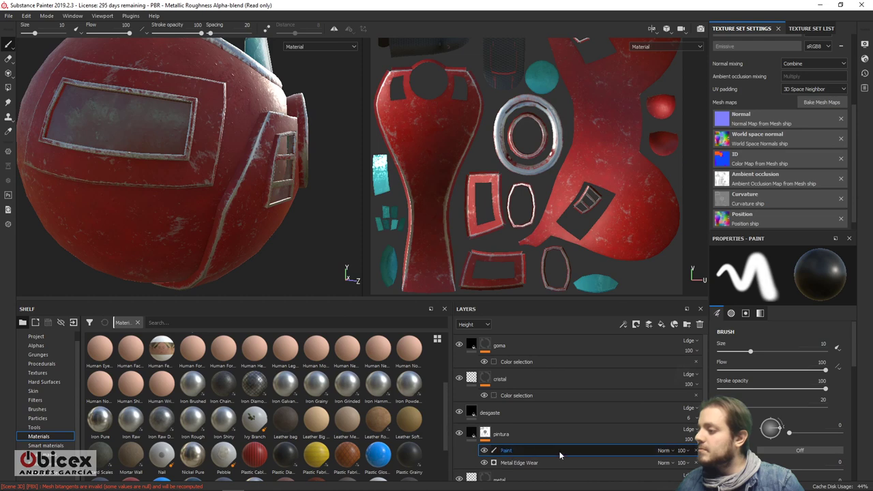
click(521, 464)
click(519, 453)
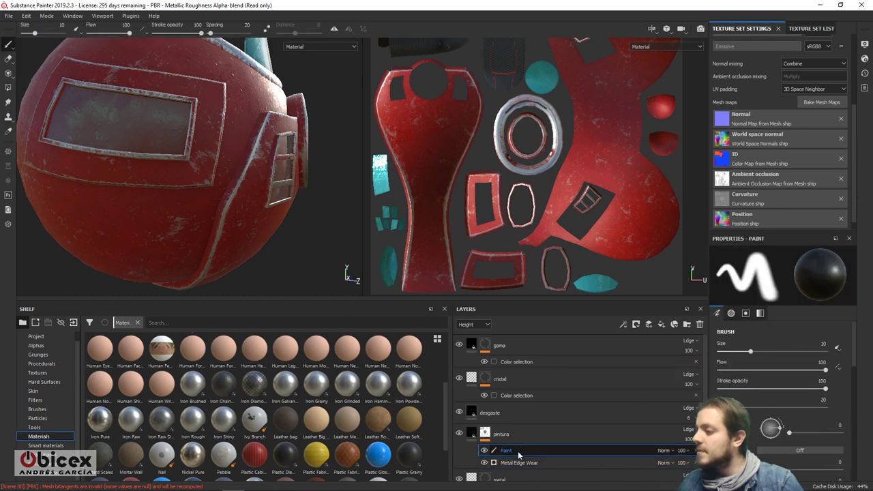
Step: Hide and show the Metal Edge Wear generator to compare its effect on the pintura mask
click(484, 463)
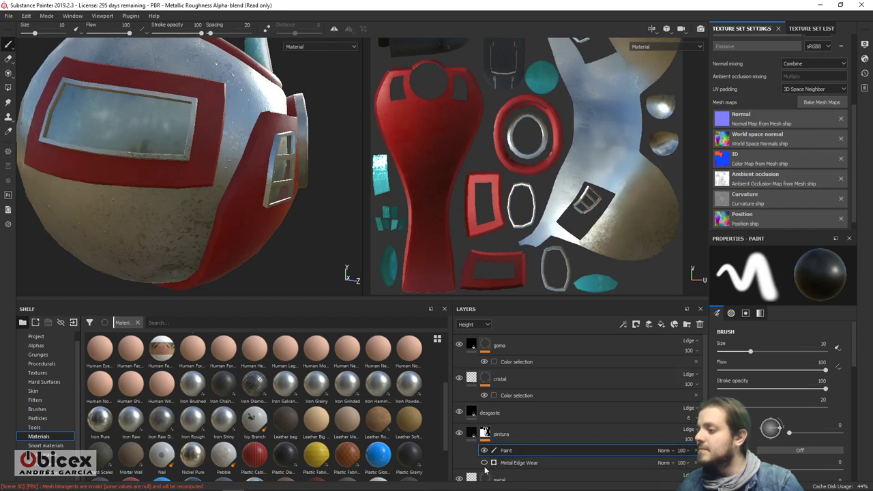
click(485, 463)
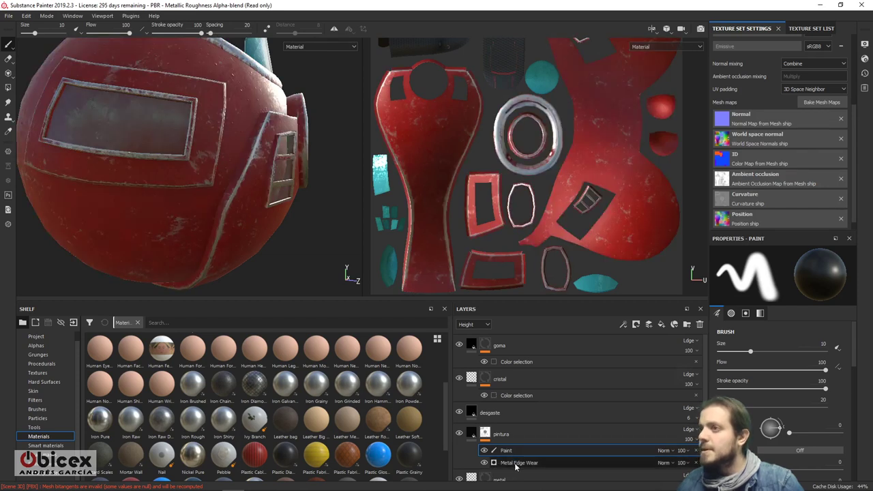
double_click(505, 450)
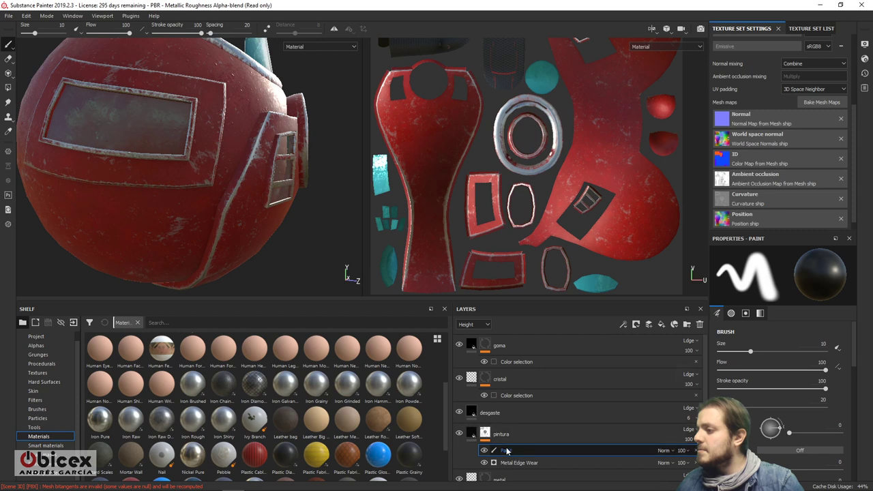
key(Return)
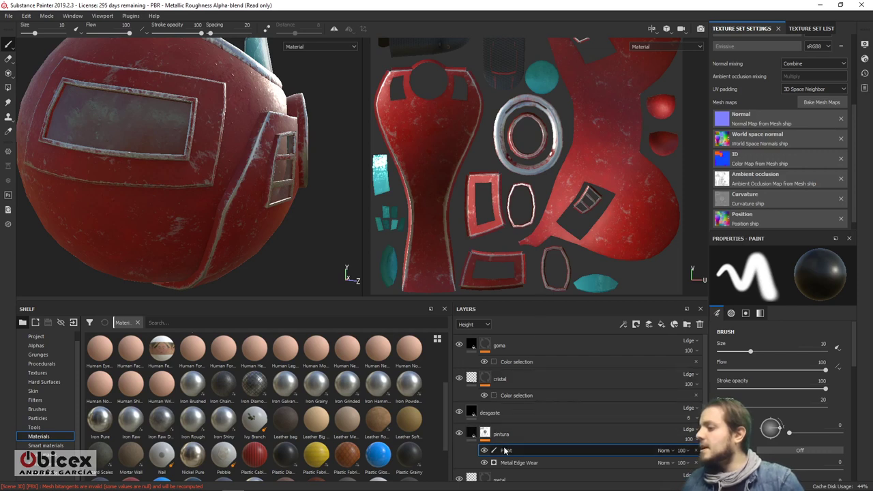
drag(505, 450, 460, 370)
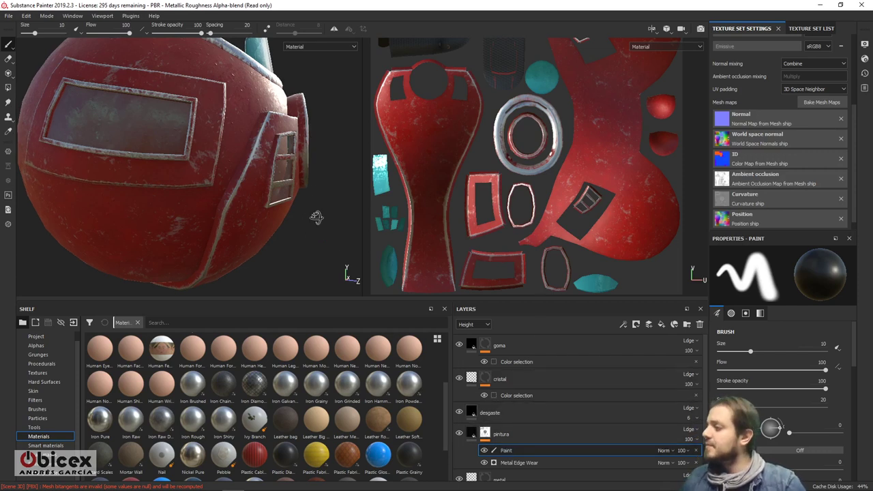
Step: Activate Polygon Fill on the pintura mask's Paint effect and switch the layer stack to the Base Color channel
alt+drag(320, 198, 304, 222)
key(4)
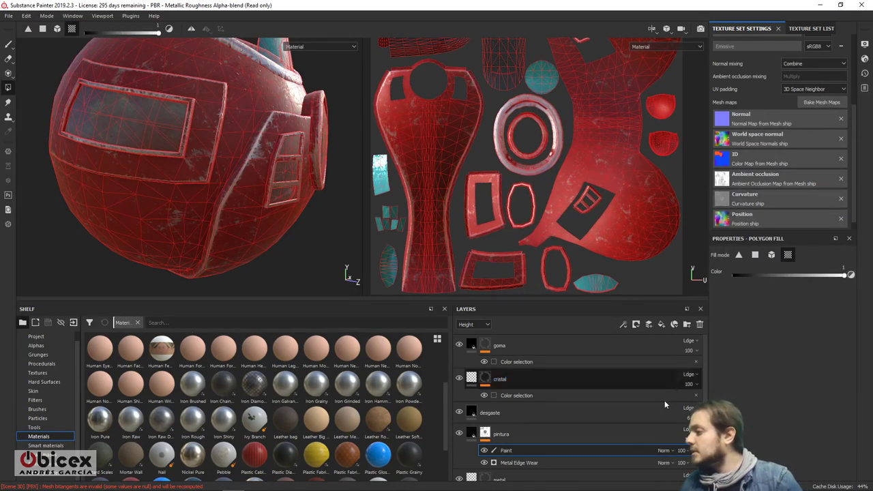
click(671, 451)
click(673, 452)
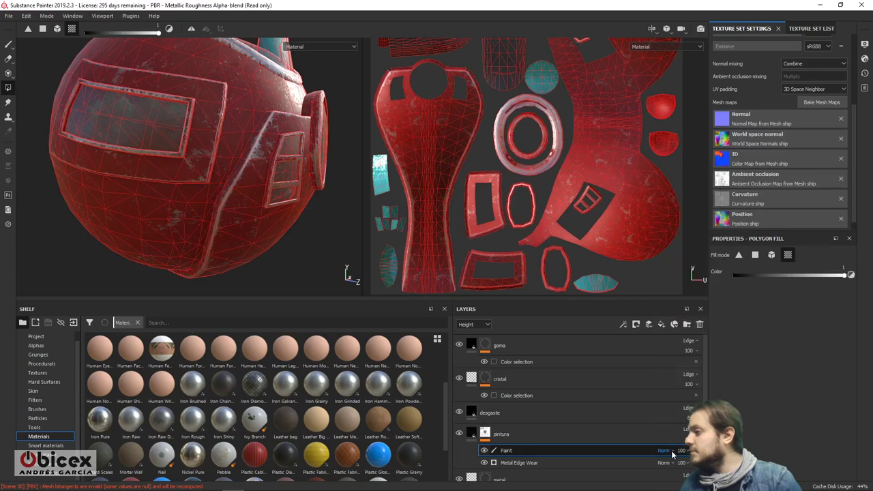
click(473, 324)
click(476, 337)
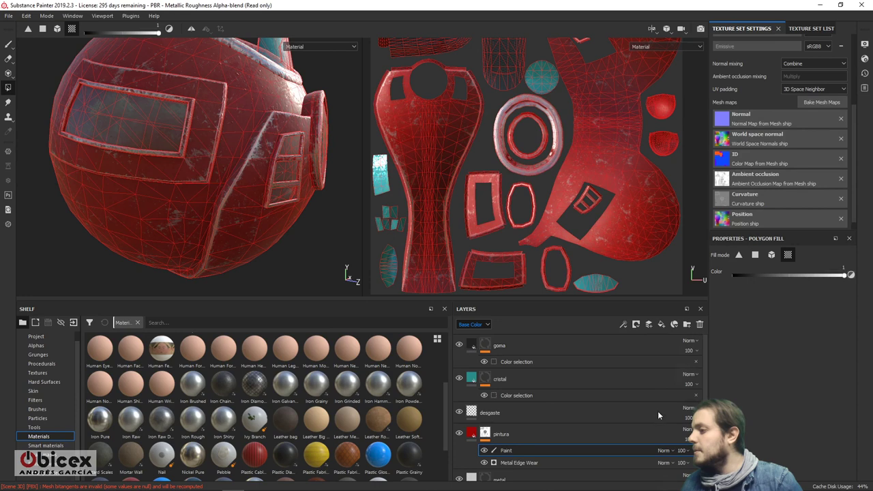
Step: Set the Polygon Fill color to 0 and mask the hull and rectangular window surround out of the pintura layer
alt+drag(320, 266, 268, 242)
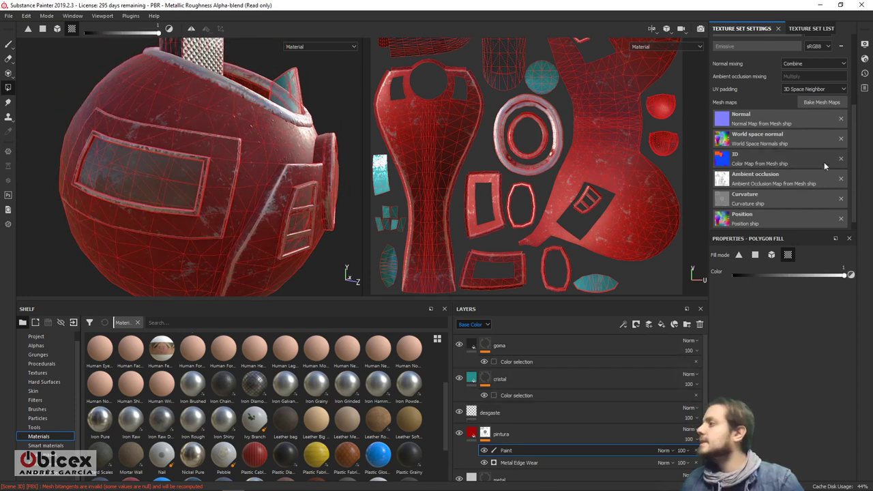
drag(798, 275, 737, 273)
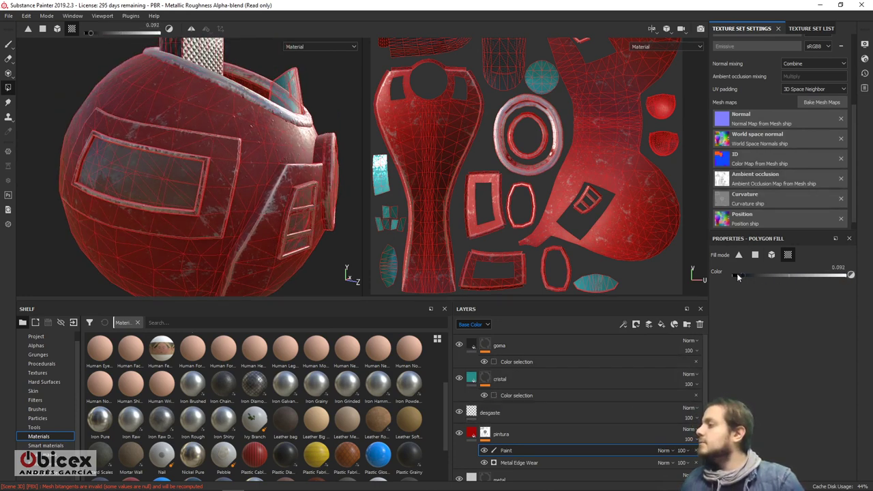
scroll(564, 175, up, 2)
scroll(521, 173, down, 2)
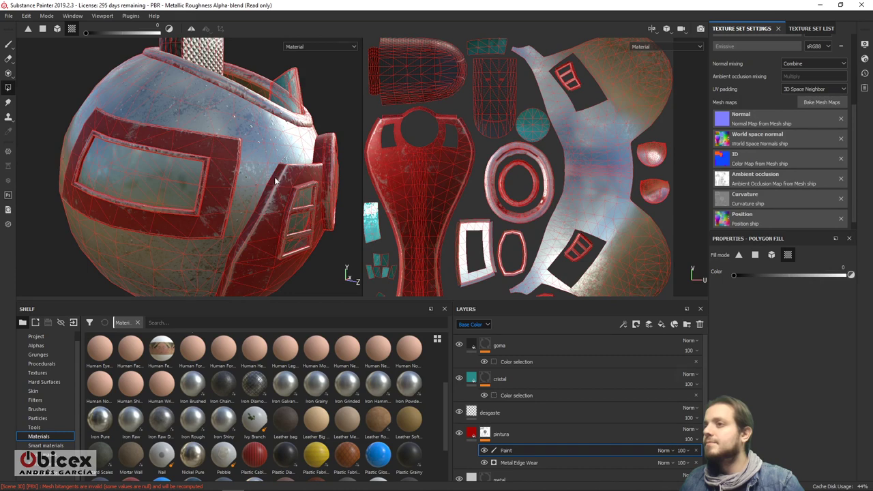
scroll(274, 170, up, 3)
alt+drag(273, 159, 293, 205)
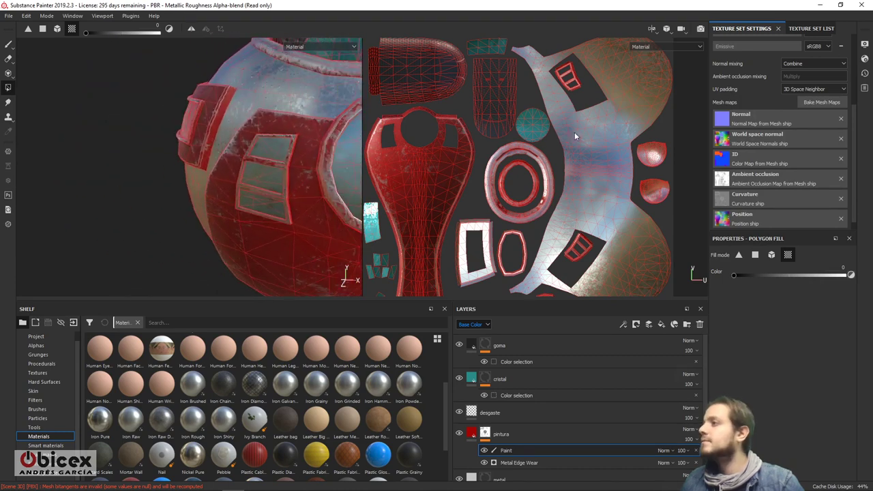
middle_drag(545, 245, 544, 198)
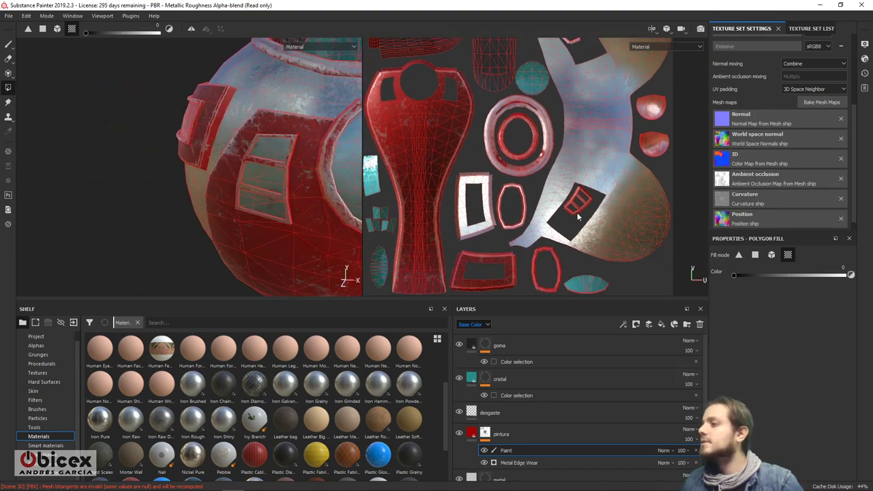
alt+drag(306, 205, 252, 194)
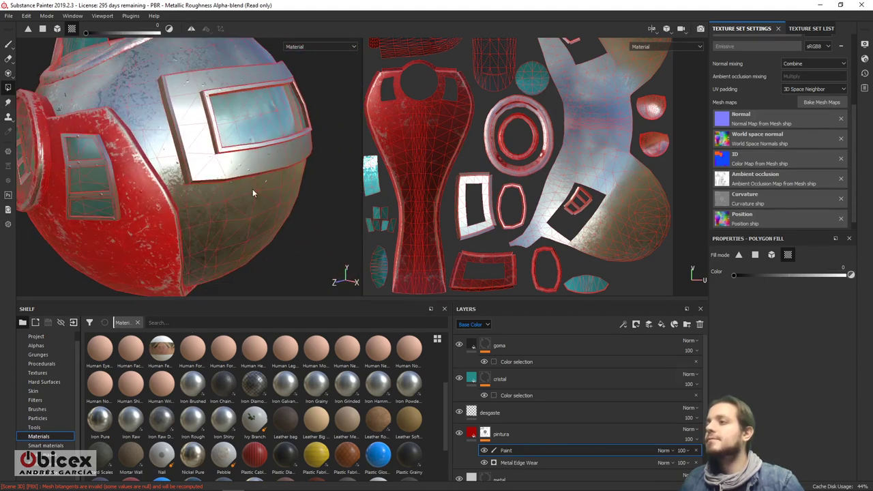
middle_drag(481, 188, 462, 217)
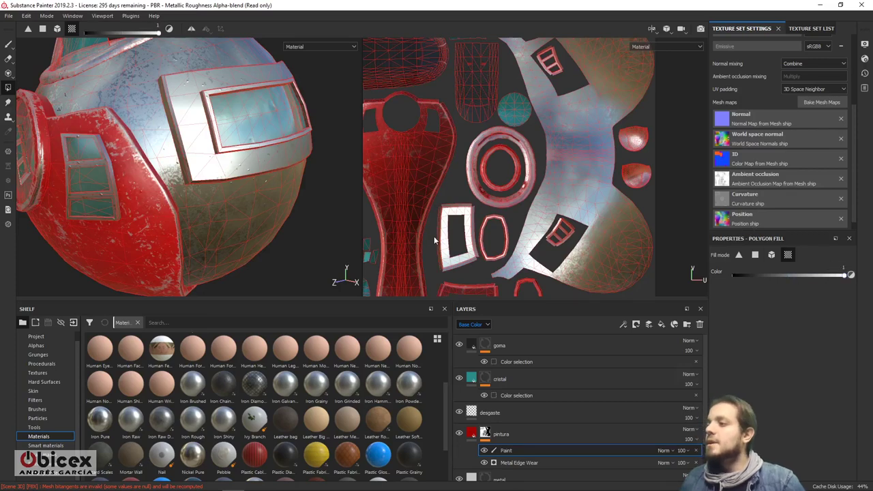
Step: Restore the red paint on the hull and the rectangular window surround, with the Polygon Fill color at 1
middle_drag(447, 234, 504, 253)
alt+drag(273, 246, 229, 229)
alt+drag(224, 176, 297, 186)
key(ctrl)
ctrl+click(300, 191)
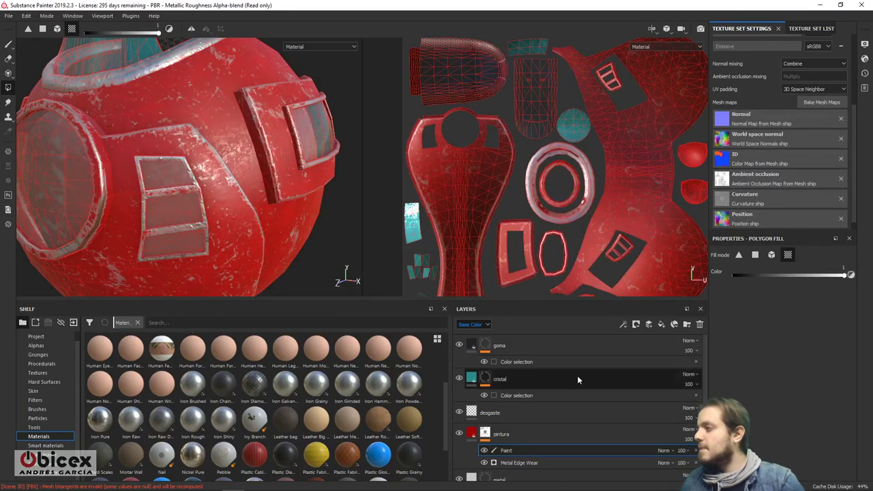
Step: Mask the hull, the small barred window frames and the oval frames out of the pintura layer using Polygon Fill color 0
click(607, 155)
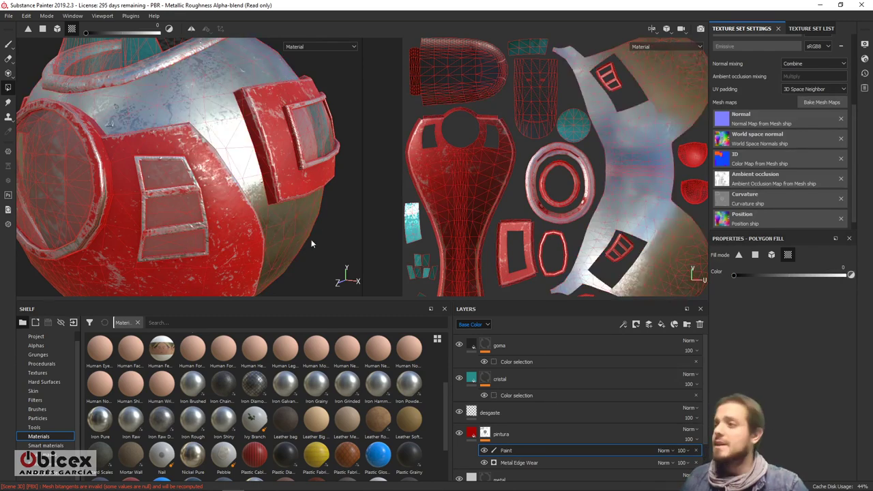
alt+drag(310, 243, 313, 170)
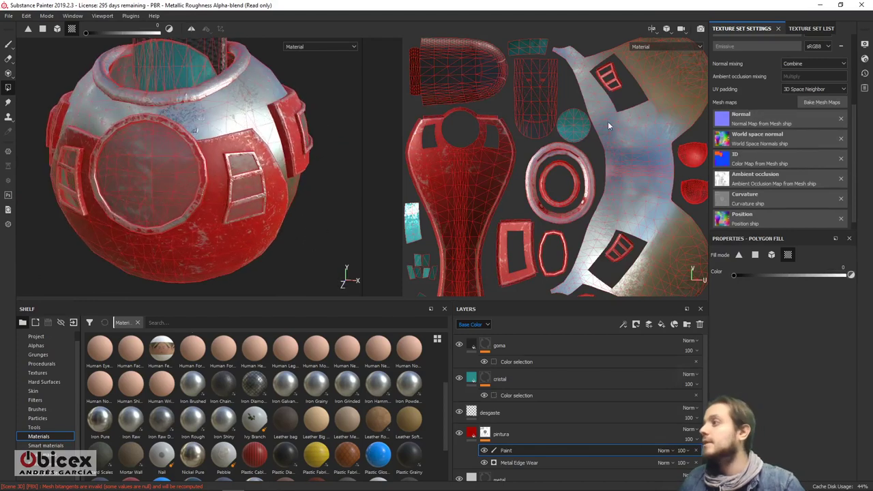
click(617, 87)
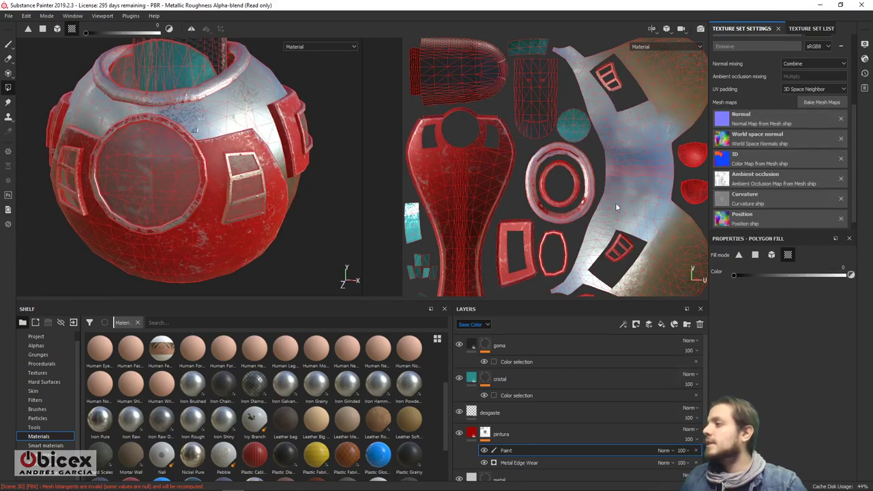
click(628, 252)
alt+drag(204, 211, 195, 201)
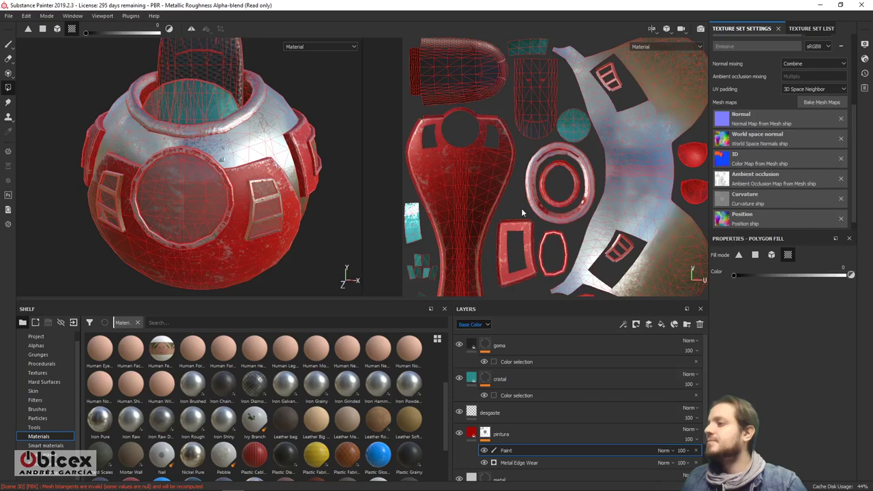
middle_drag(521, 208, 534, 184)
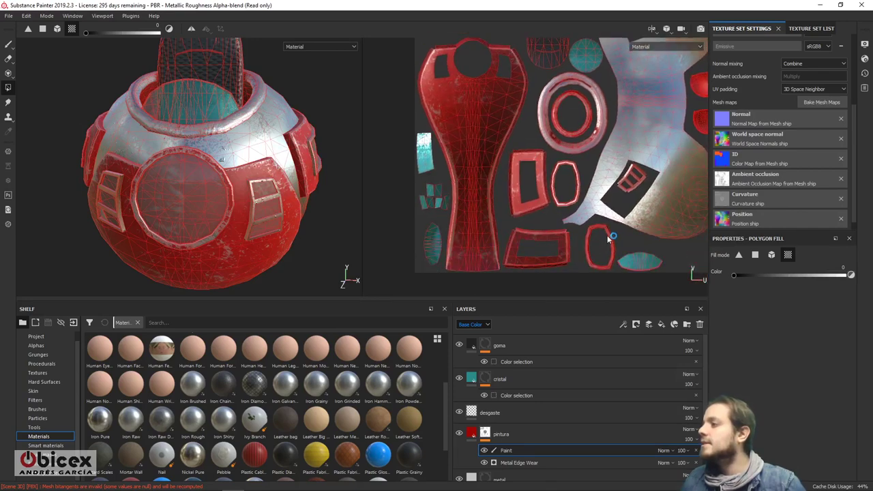
alt+drag(246, 181, 227, 209)
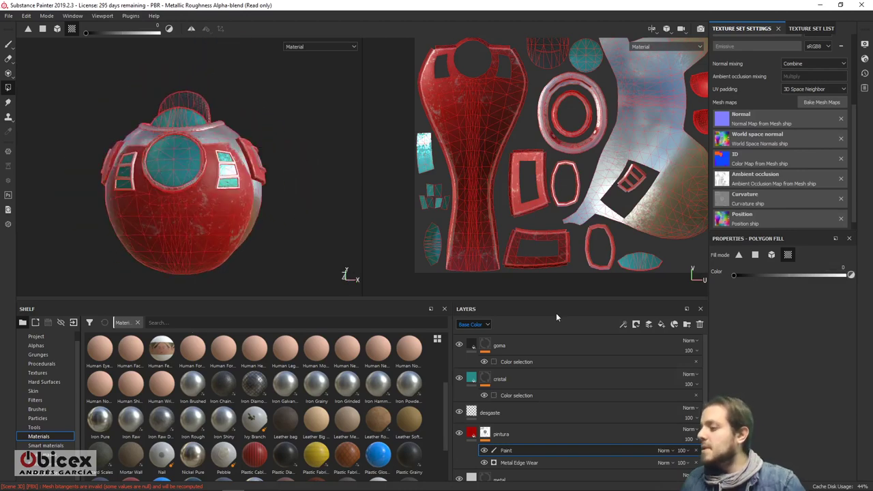
Step: Lower the Wear Level of the pintura mask's Metal Edge Wear generator to 0.54 and inspect the ship from several sides
click(504, 462)
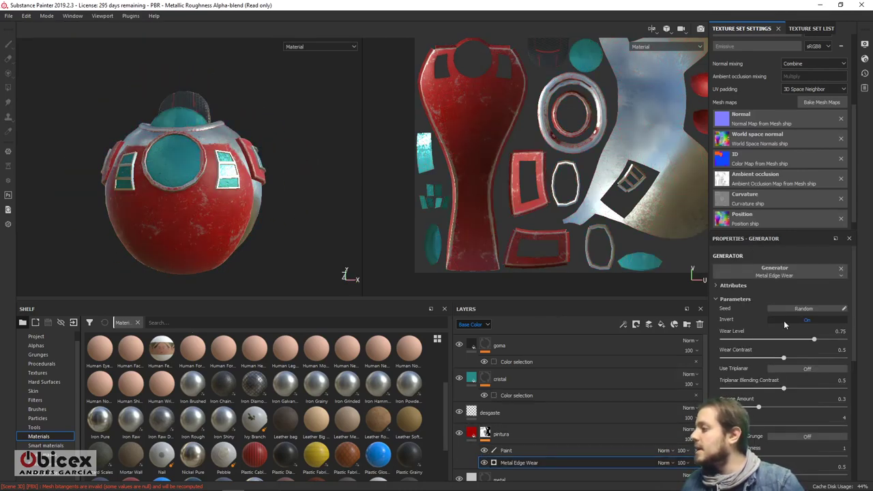
drag(814, 345, 804, 344)
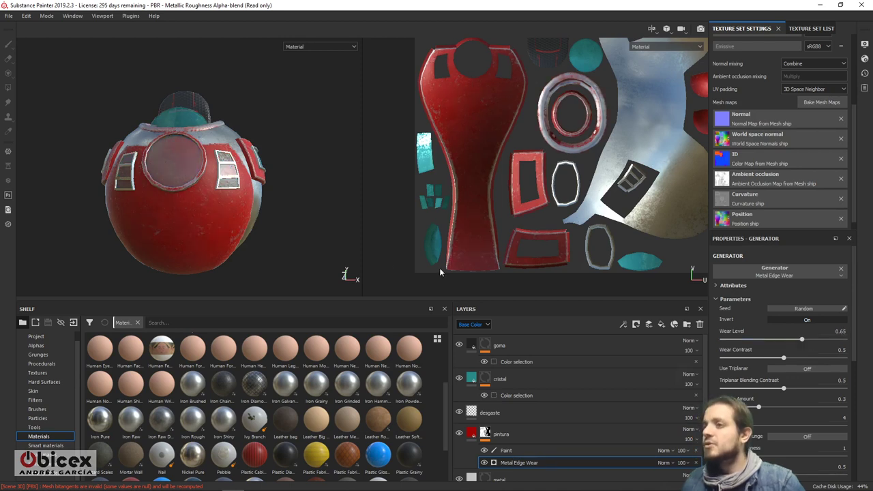
alt+drag(341, 252, 241, 261)
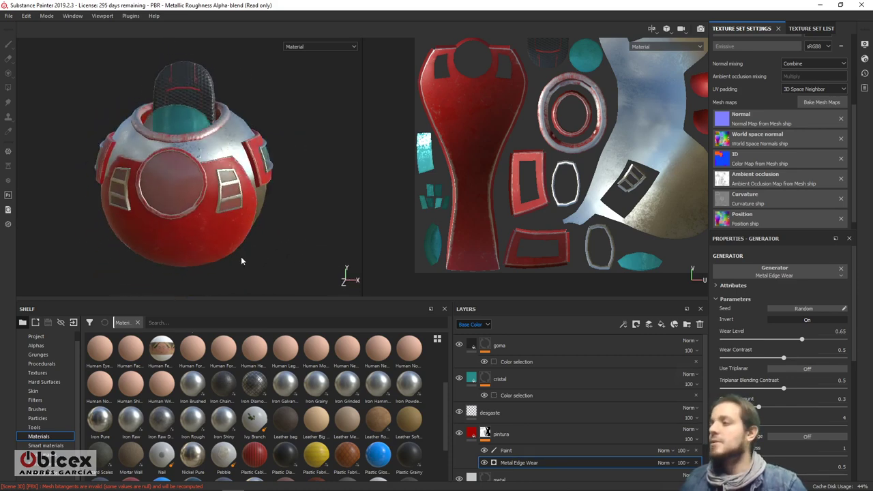
drag(801, 337, 790, 343)
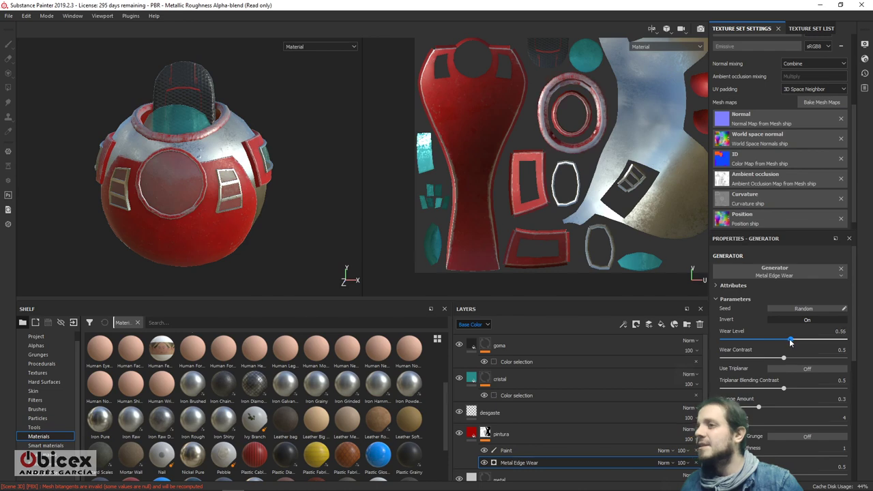
alt+drag(293, 232, 259, 214)
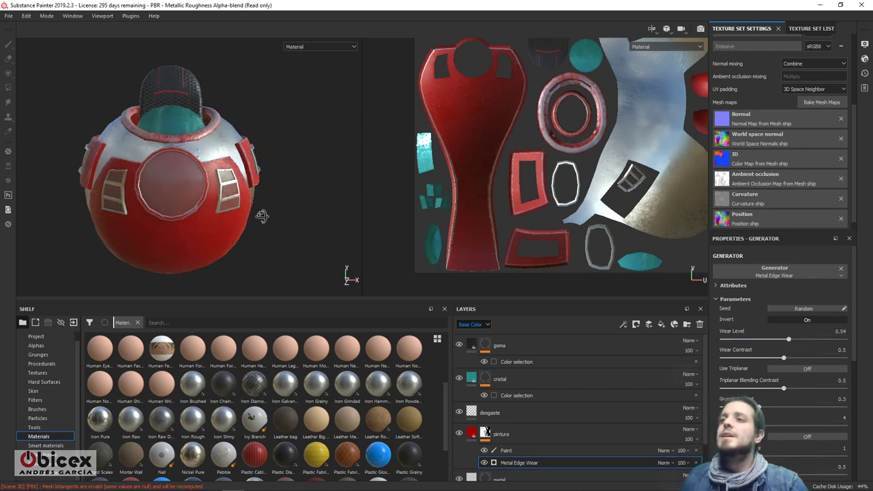
alt+right_drag(259, 214, 295, 224)
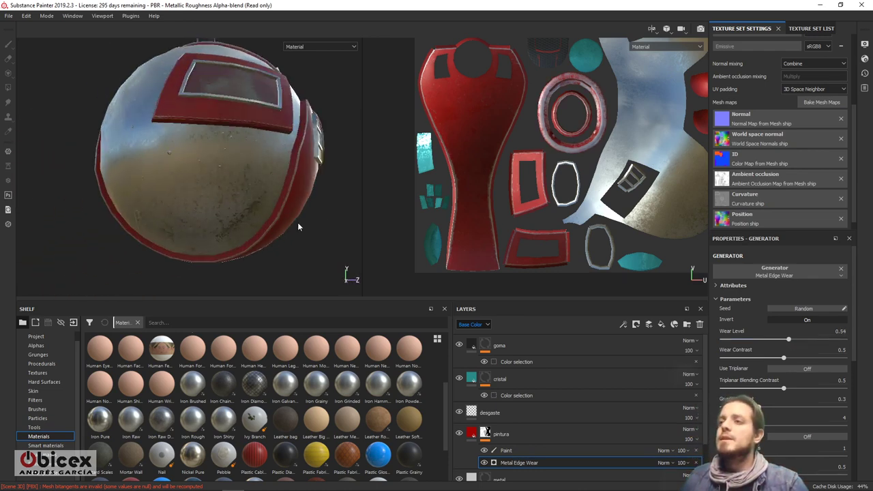
alt+drag(295, 224, 213, 249)
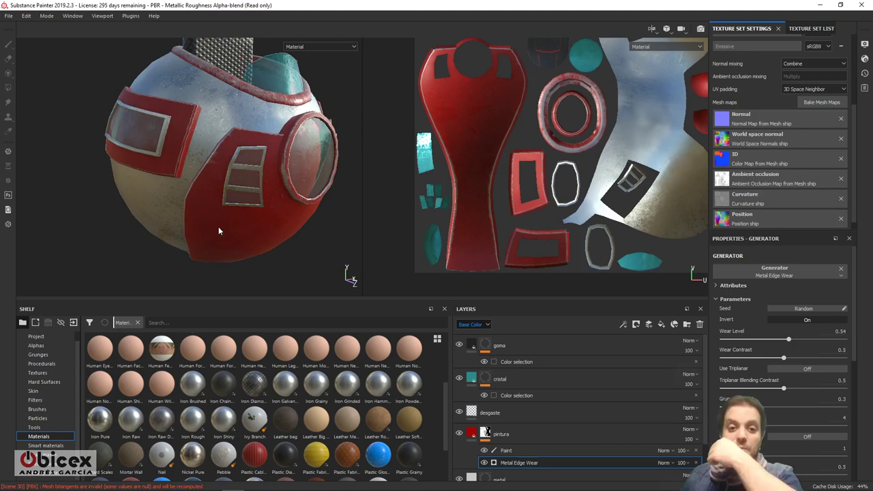
alt+drag(347, 217, 304, 213)
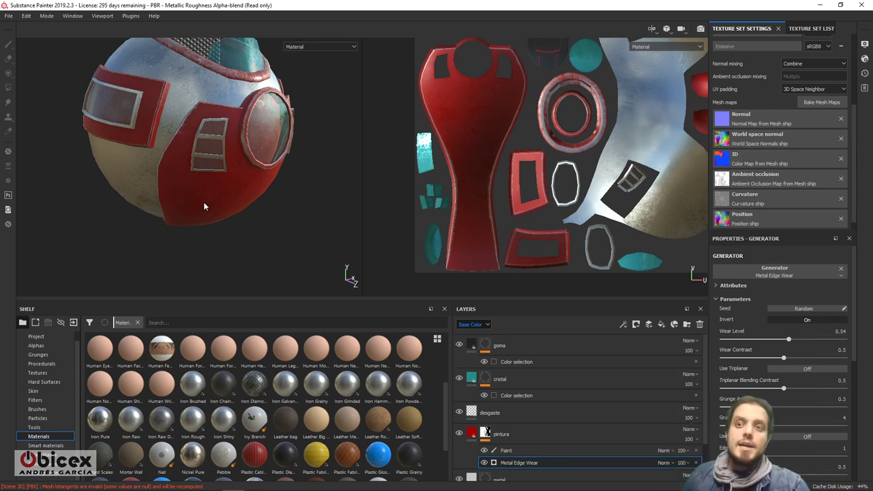
Step: Add a fill layer directly above the desgaste layer and name it rust
alt+drag(304, 231, 232, 161)
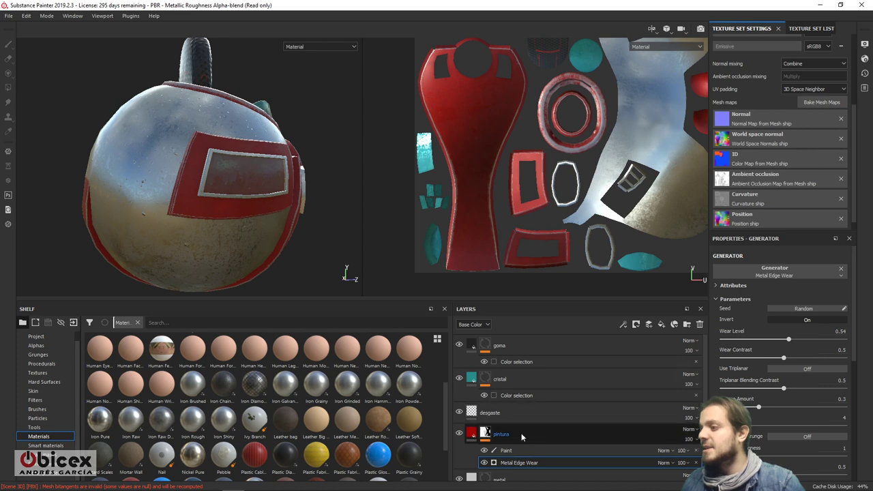
click(504, 418)
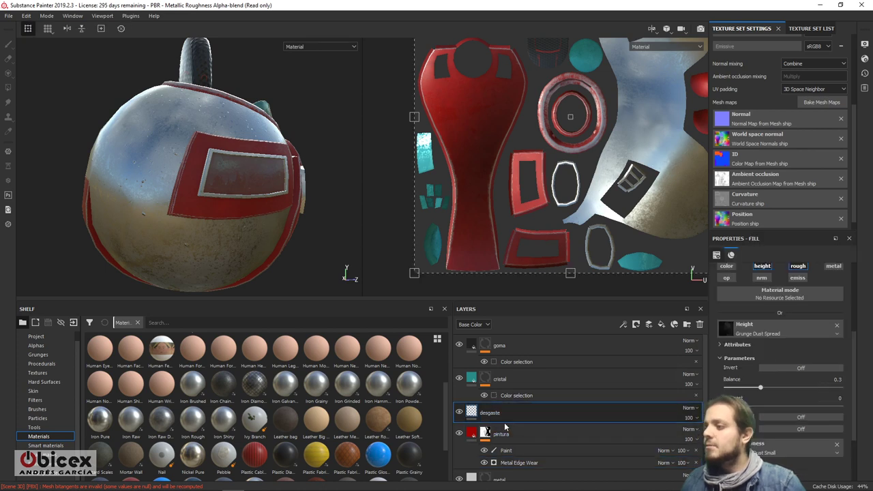
click(662, 326)
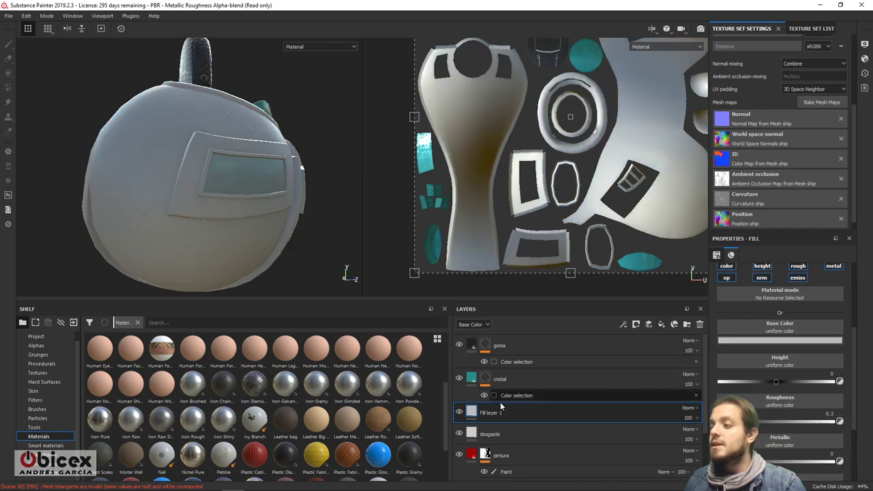
double_click(479, 412)
text(rust)
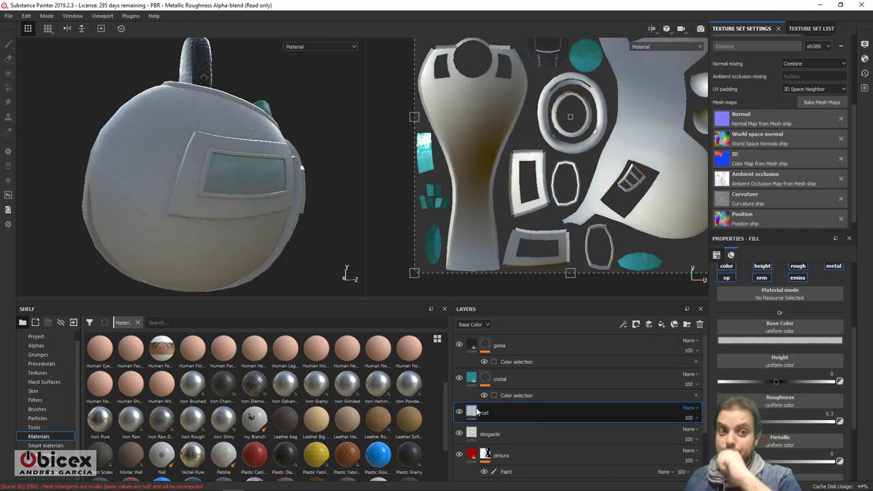
key(Return)
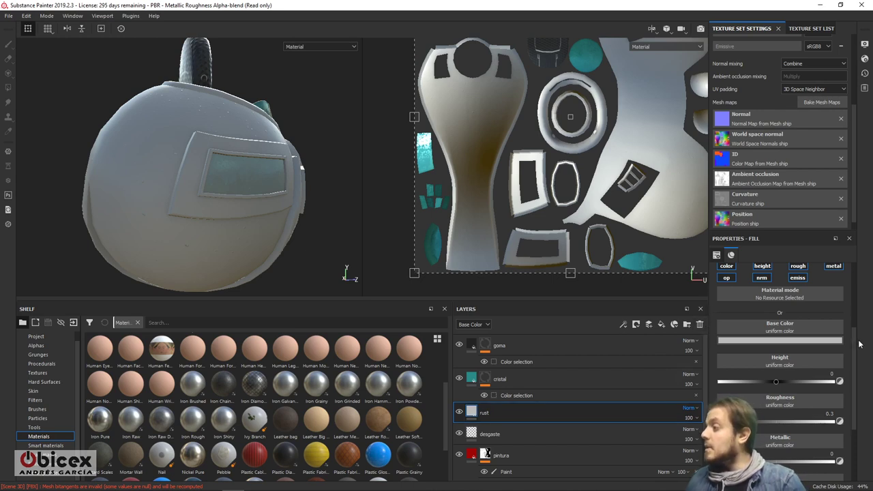
Step: Assign the Rust Fine material to the rust layer
scroll(855, 334, up, 3)
scroll(839, 327, down, 3)
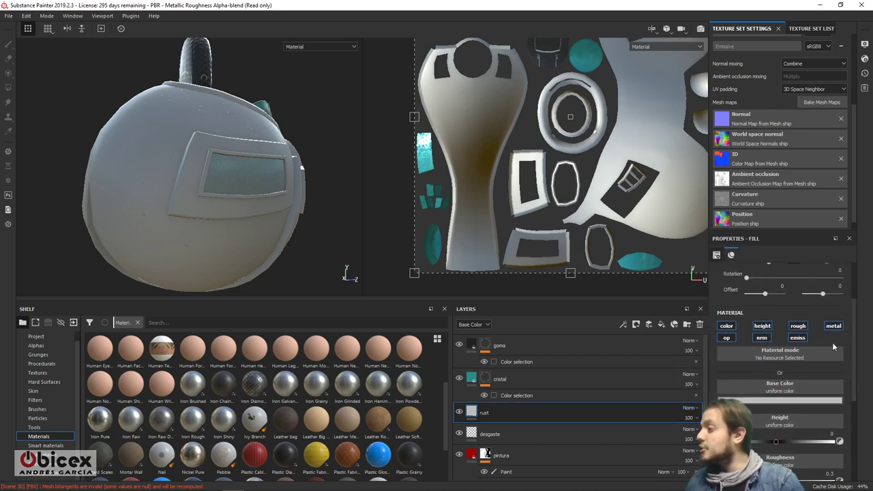
click(827, 359)
scroll(866, 310, down, 4)
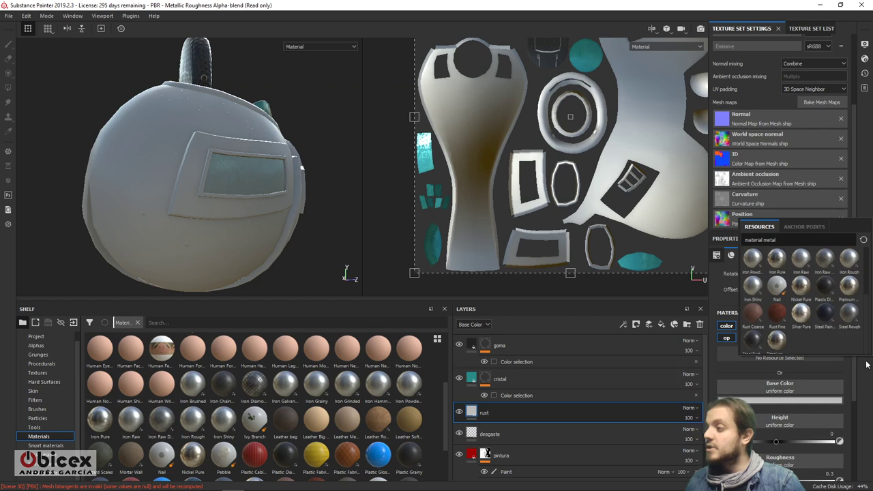
click(782, 315)
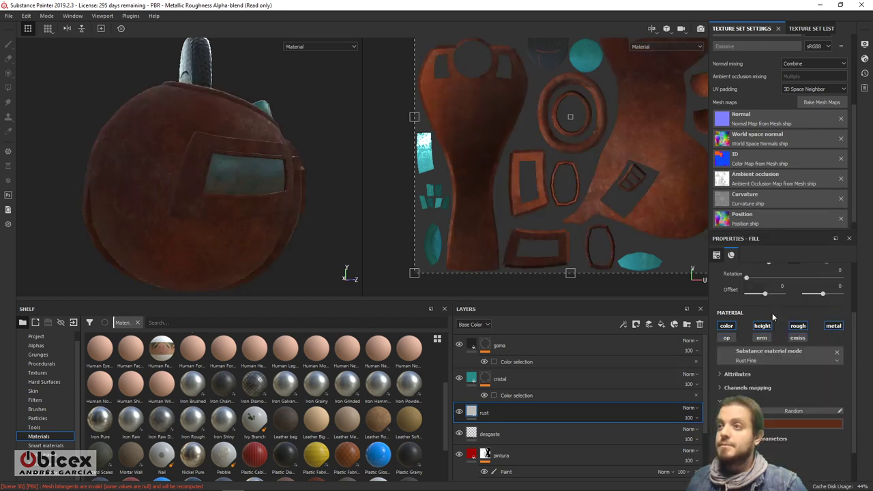
Step: Set the Height Range in the Rust Fine material's technical parameters to 0.13
mouse_move(340, 238)
alt+mouse_down()
mouse_move(252, 228)
mouse_move(350, 273)
mouse_move(285, 243)
mouse_move(353, 247)
alt+mouse_up()
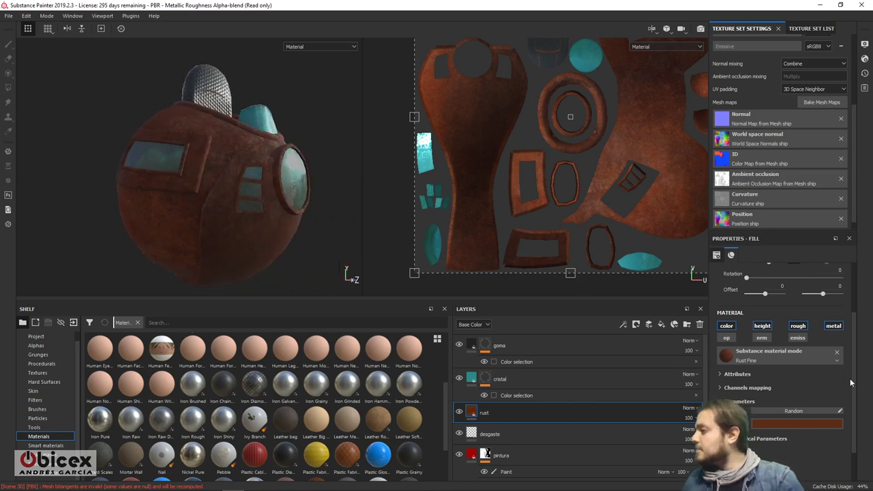
drag(854, 379, 852, 387)
scroll(827, 410, down, 2)
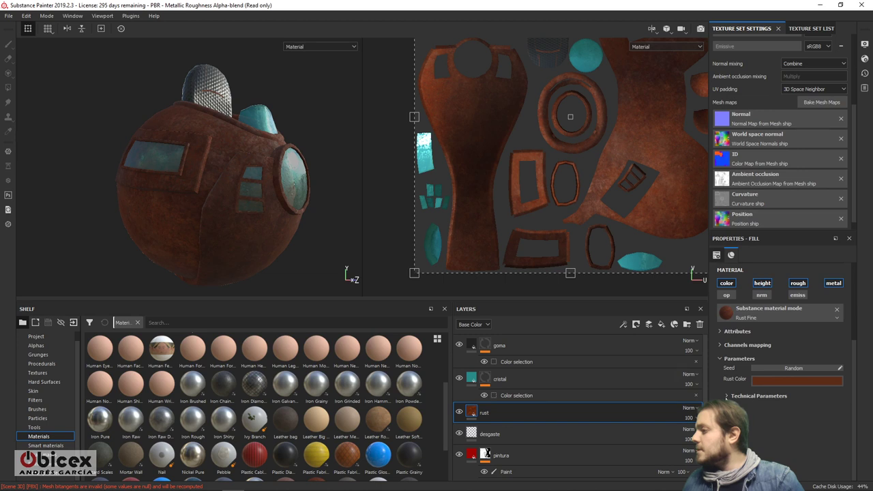
click(727, 396)
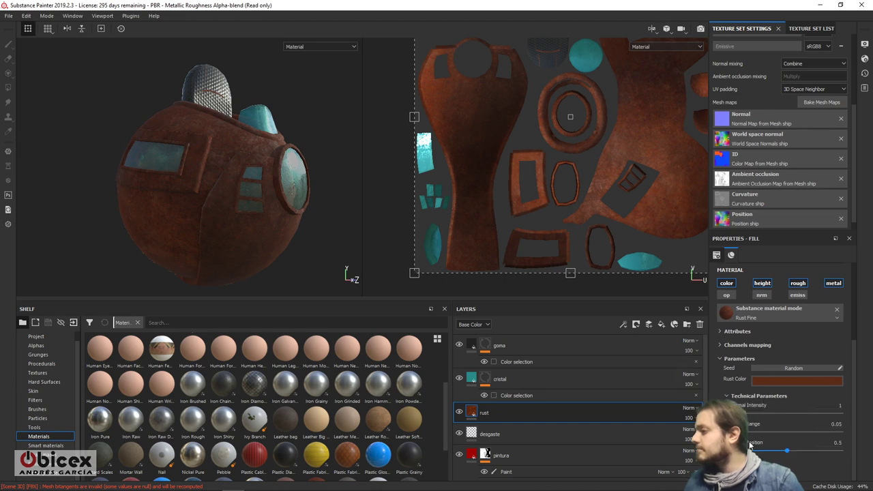
drag(741, 432, 747, 432)
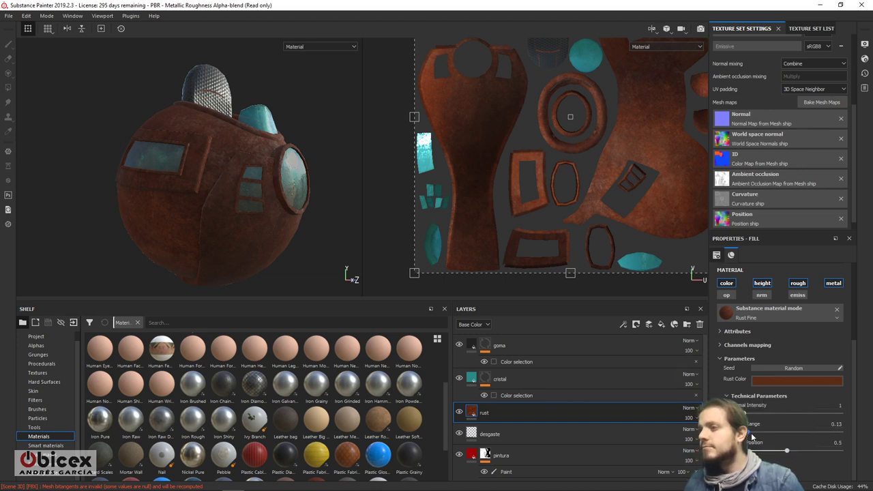
Step: Give the rust layer a black mask driven by a Dripping Rust generator
right_click(471, 413)
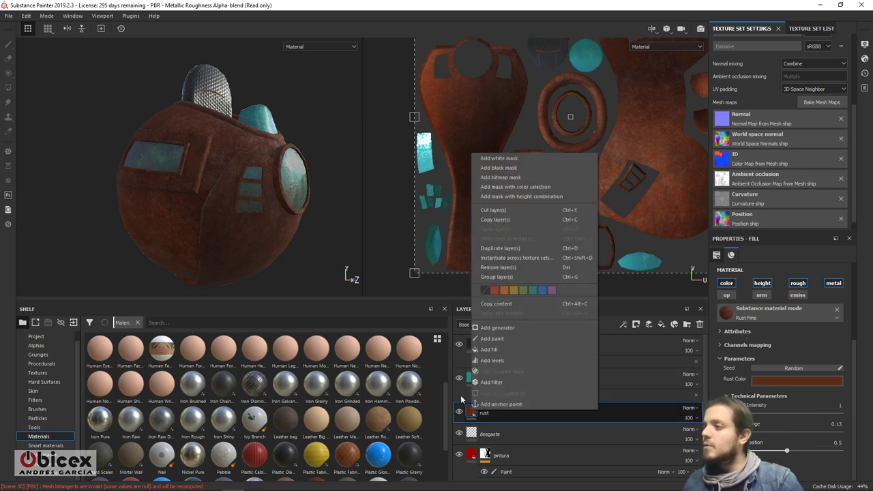
click(522, 168)
click(485, 413)
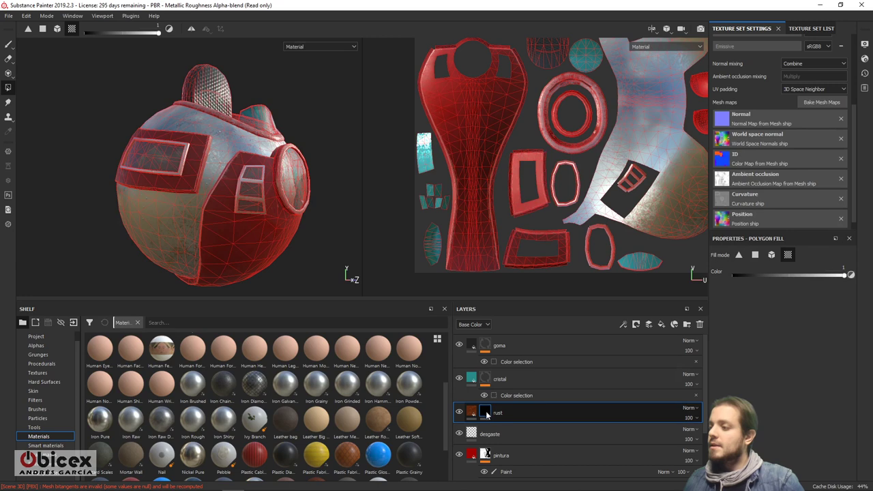
right_click(482, 417)
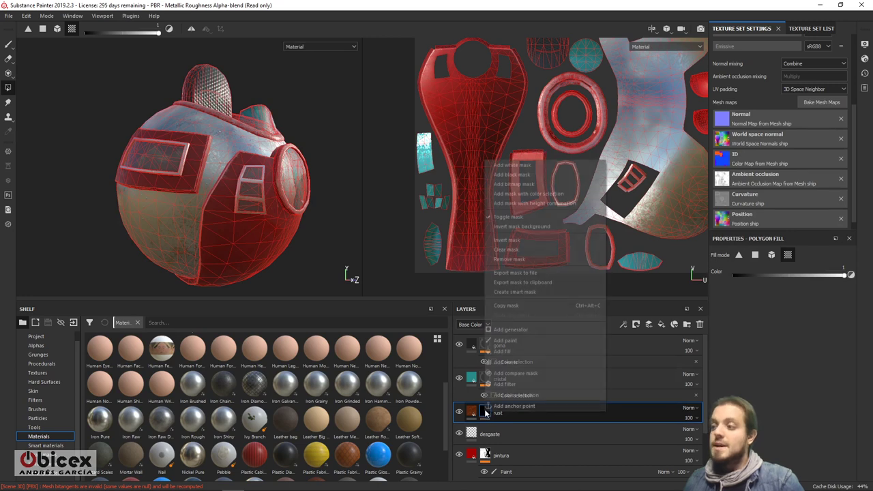
click(518, 330)
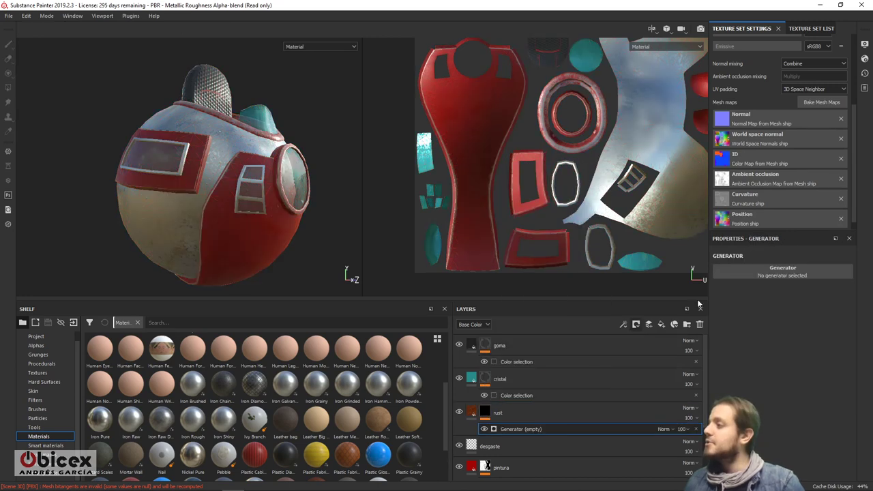
click(782, 270)
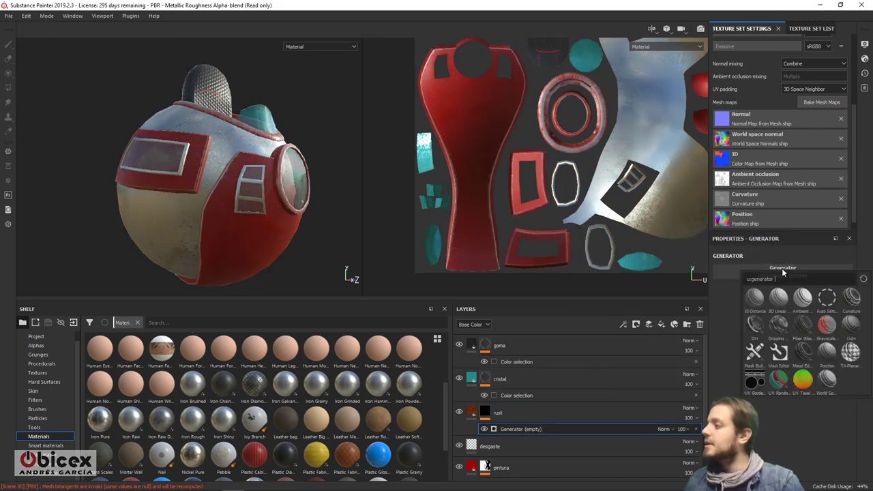
click(779, 326)
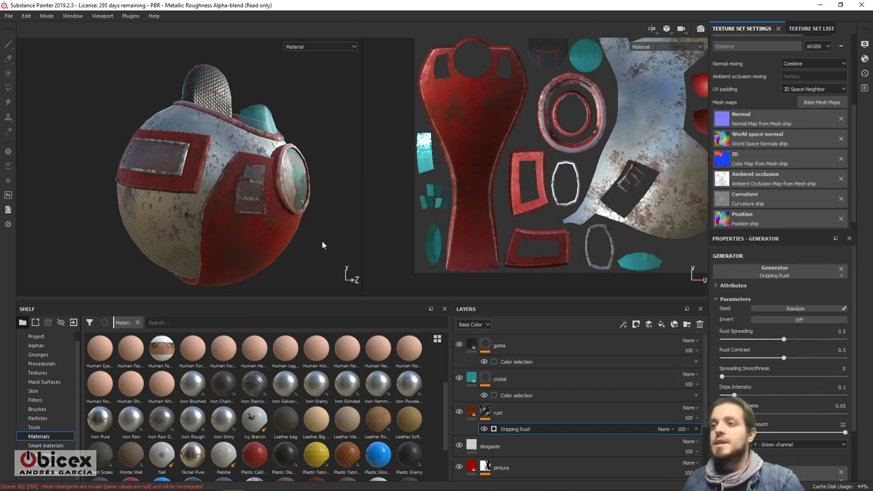
Step: Set the Dripping Rust generator's Rust Spreading to 0.1 and Rust Contrast to 0.74, and randomize its seed
alt+drag(322, 240, 302, 238)
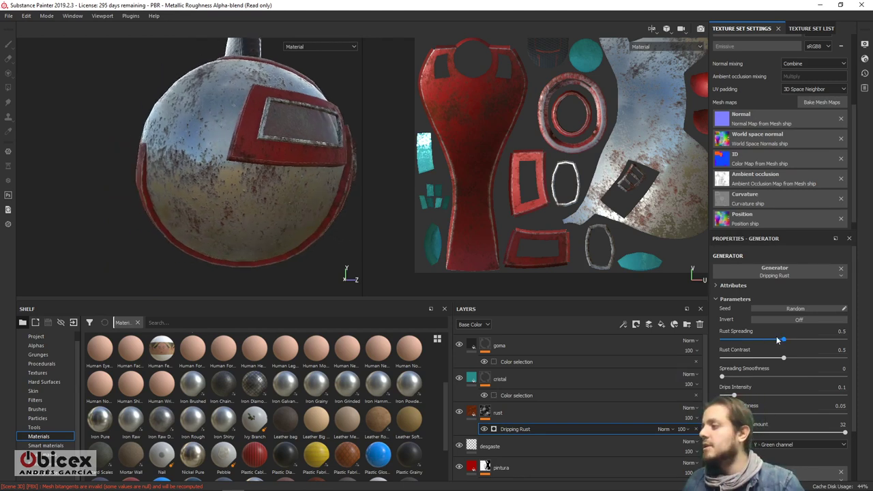
drag(782, 339, 741, 339)
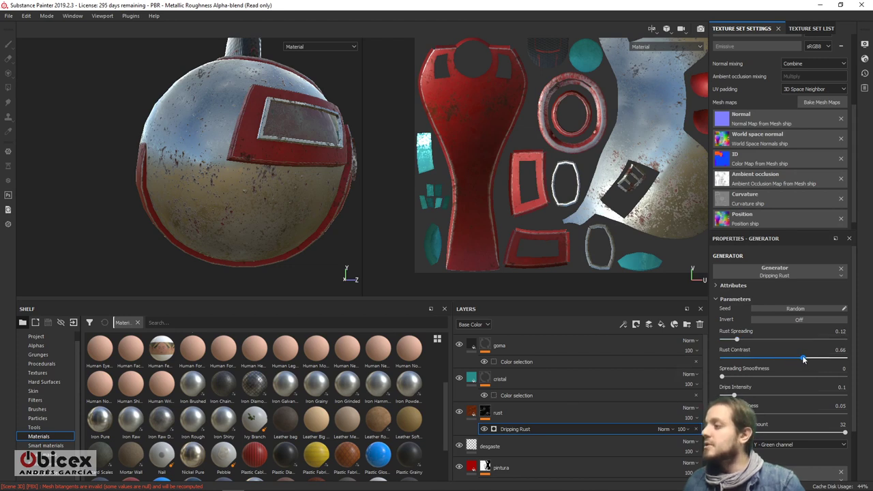
drag(810, 358, 814, 358)
drag(736, 339, 724, 342)
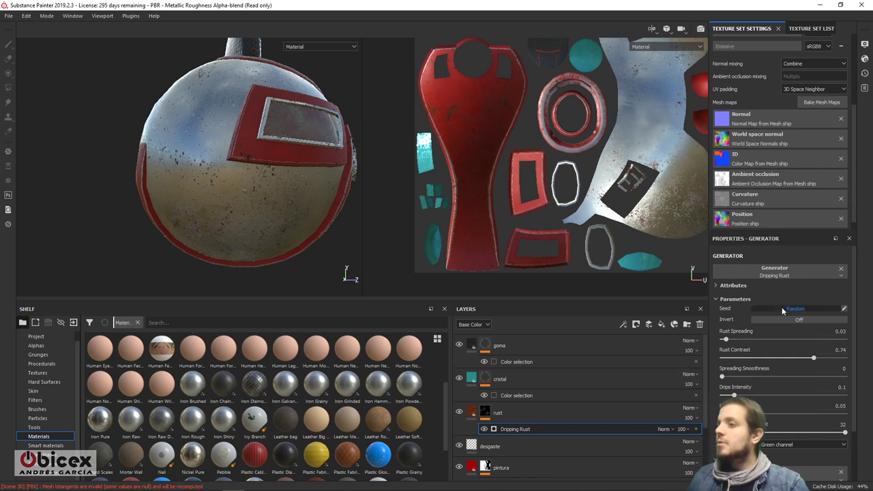
click(782, 307)
click(784, 308)
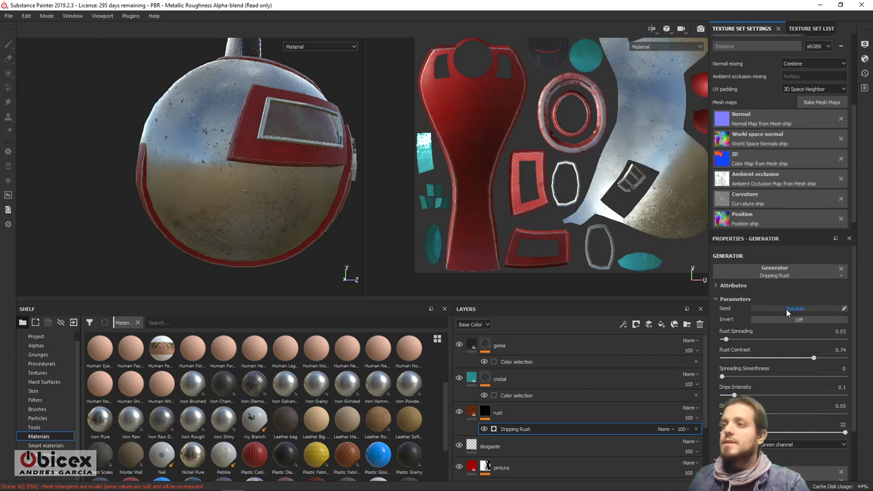
drag(732, 342, 734, 343)
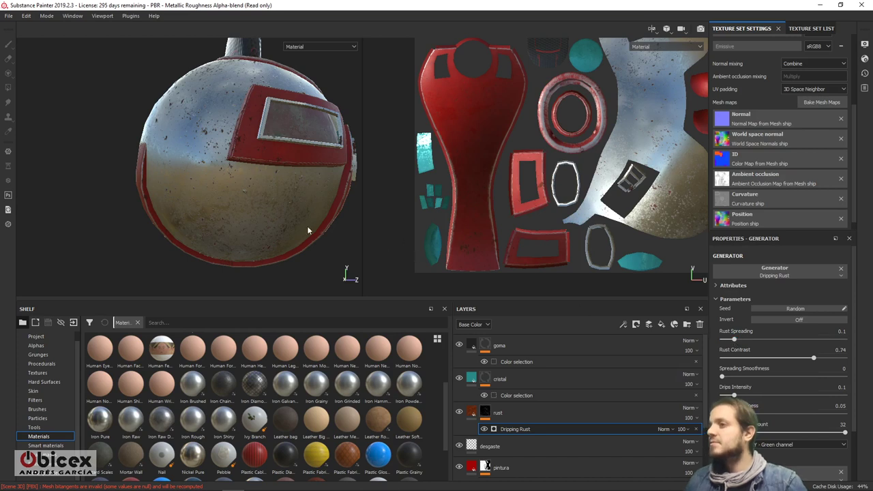
Step: Randomize the Dripping Rust seed again and set Rust Contrast to 0.58, Drips Intensity to 0.14 and drip smoothness to 0.1
alt+drag(307, 226, 171, 208)
key(f)
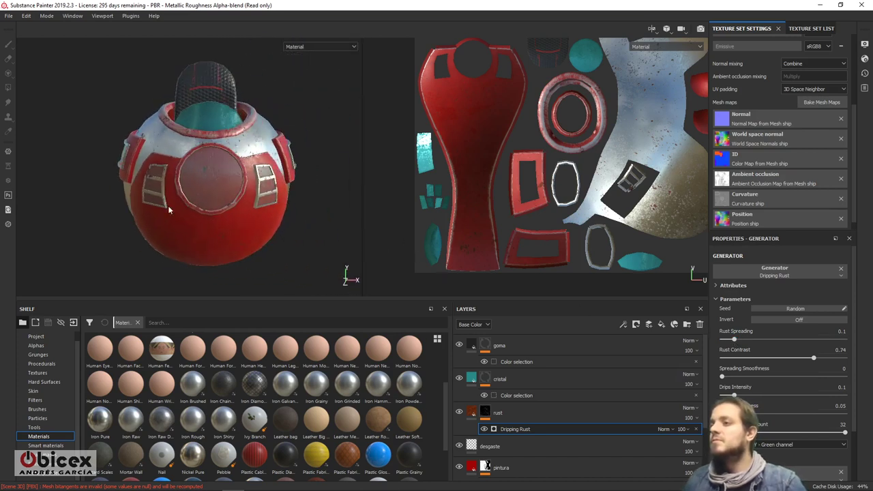
click(773, 309)
alt+drag(303, 250, 330, 235)
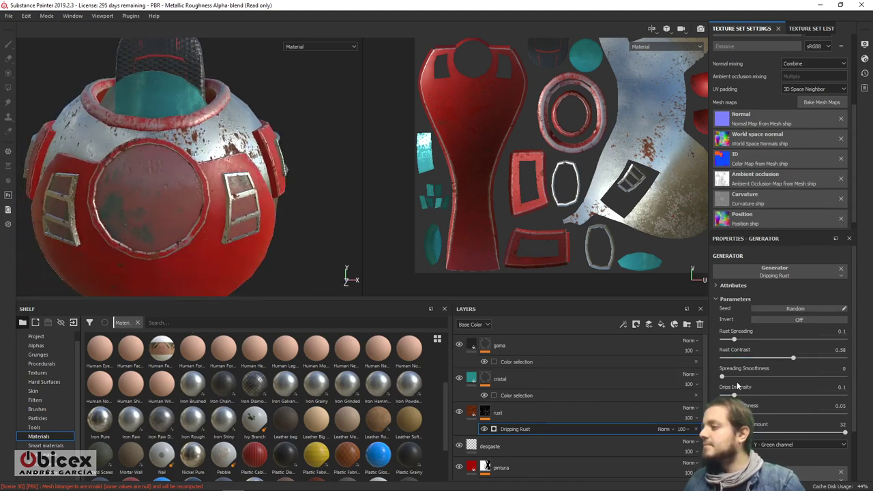
drag(732, 414, 734, 413)
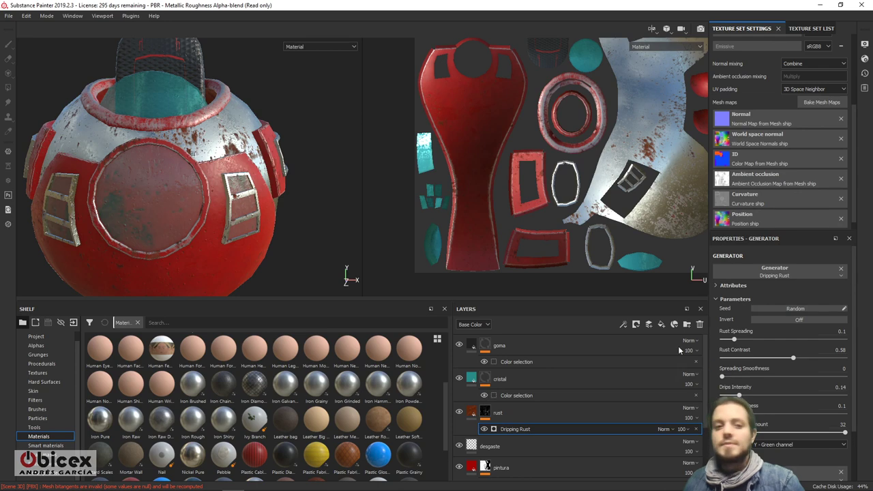
Step: Examine the rust on the ship's hull, windows and red paint from several sides in an enlarged 3D-only view
scroll(263, 172, down, 2)
alt+drag(263, 173, 266, 218)
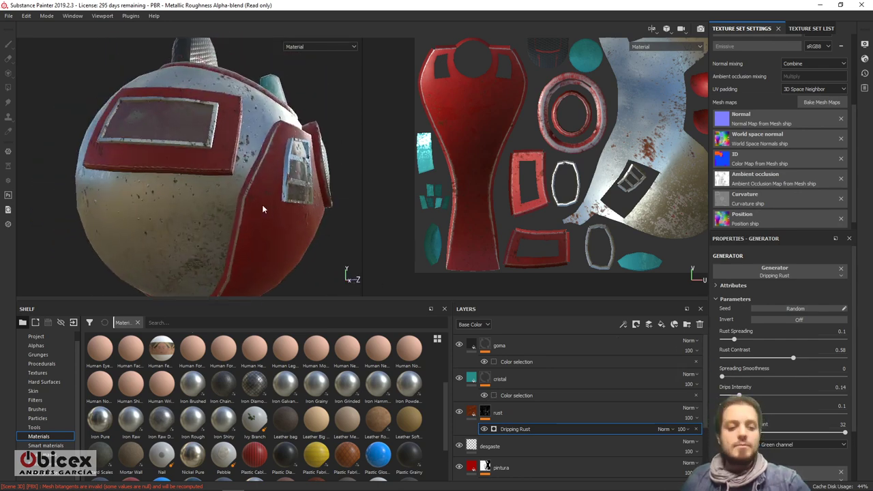
key(F2)
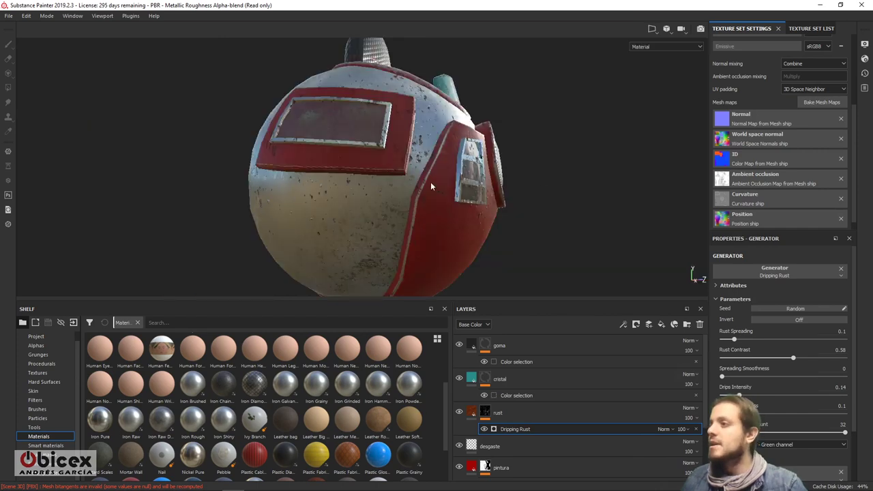
alt+drag(528, 209, 381, 222)
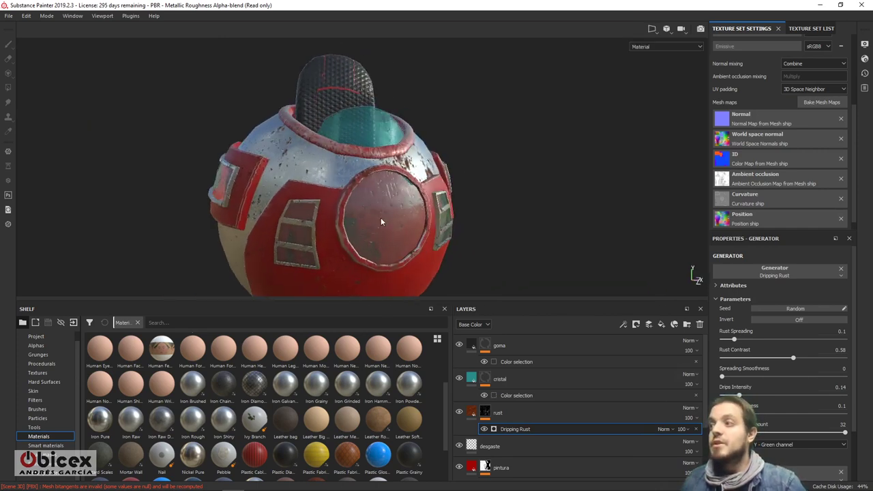
scroll(381, 222, up, 3)
scroll(403, 236, down, 2)
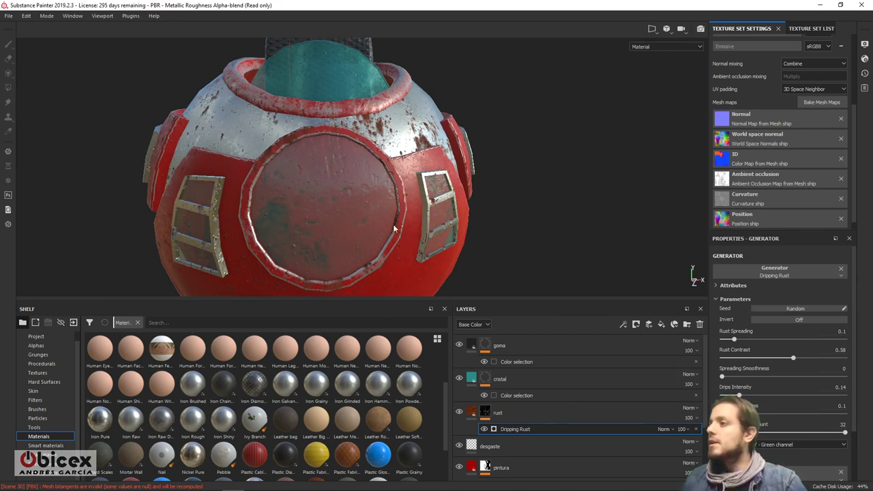
alt+drag(393, 228, 466, 184)
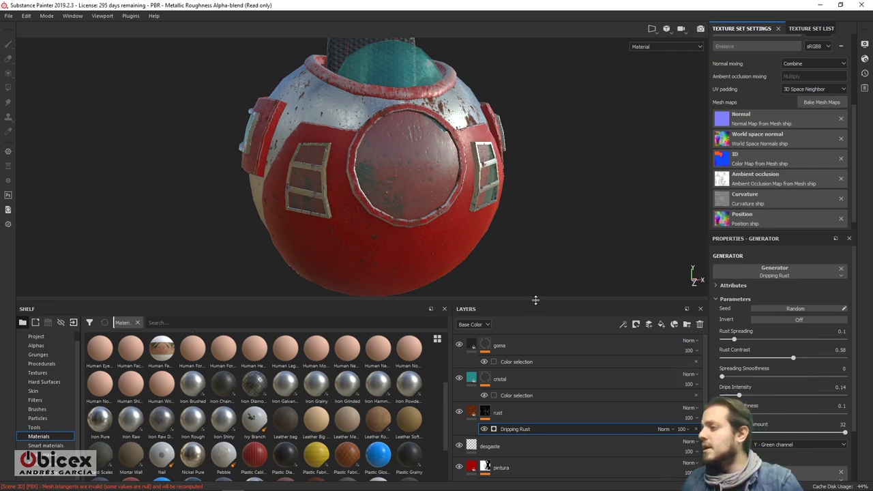
drag(534, 302, 523, 401)
alt+drag(498, 289, 451, 271)
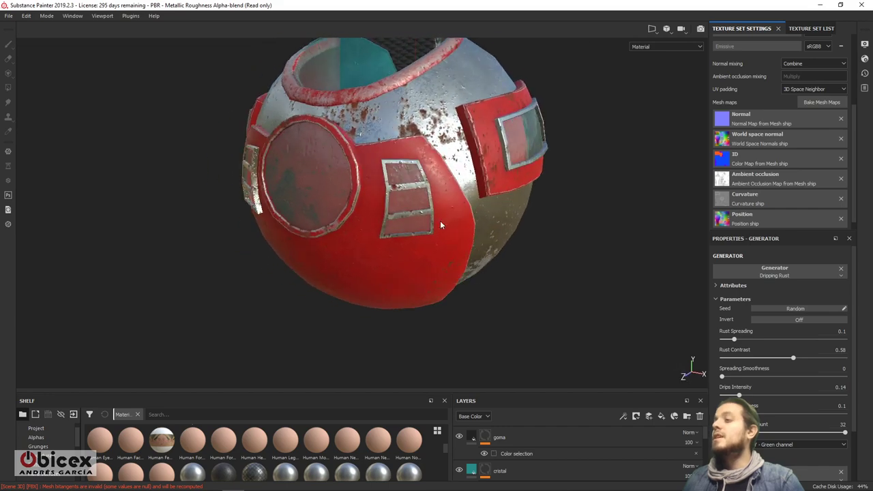
alt+drag(491, 191, 436, 176)
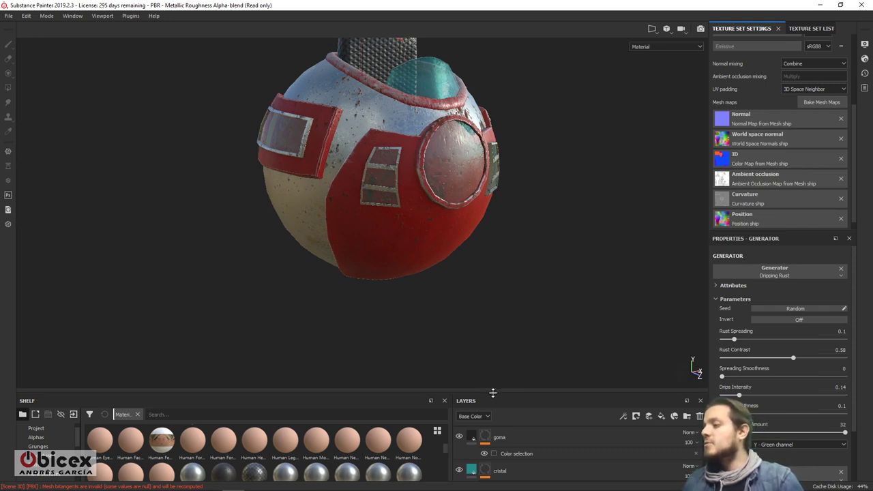
Step: Add a fill layer at the top of the layer stack and name it light
drag(497, 392, 477, 341)
drag(451, 382, 426, 387)
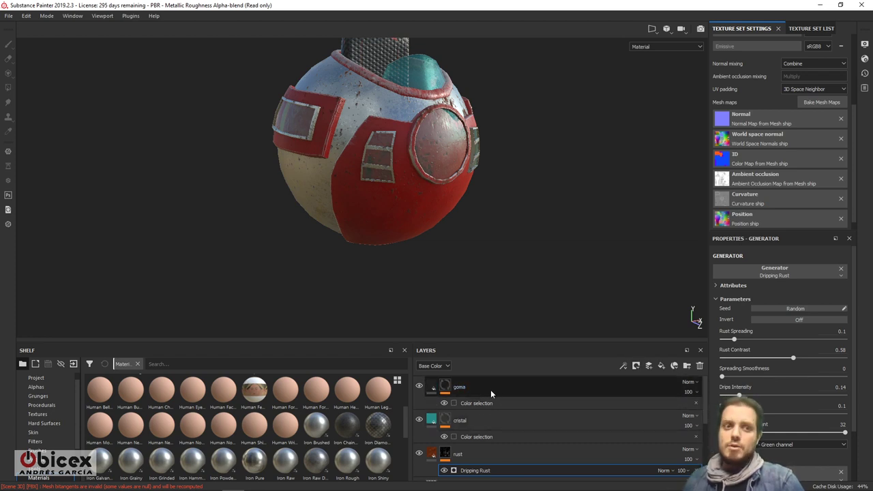
click(653, 369)
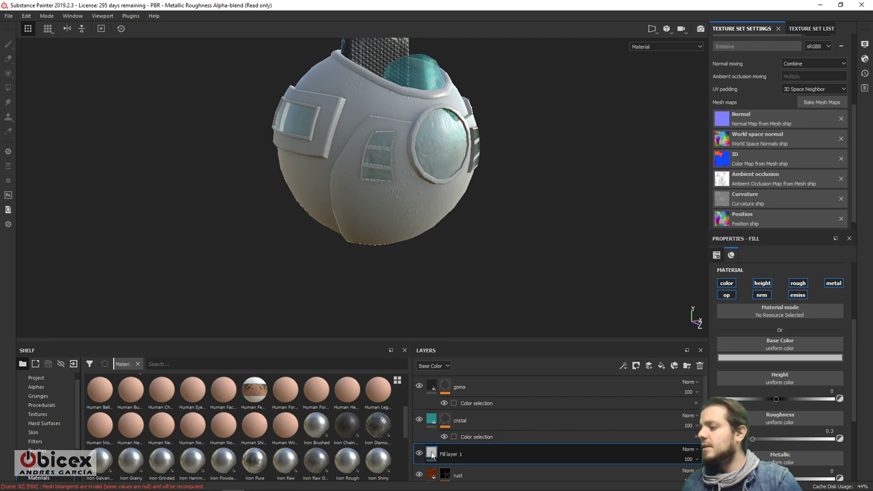
drag(431, 455, 432, 386)
double_click(454, 386)
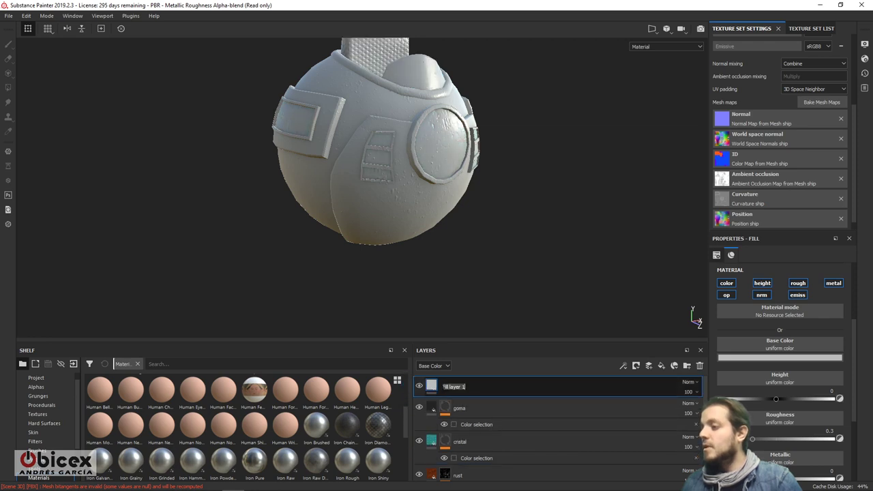
mouse_move(431, 386)
text(light)
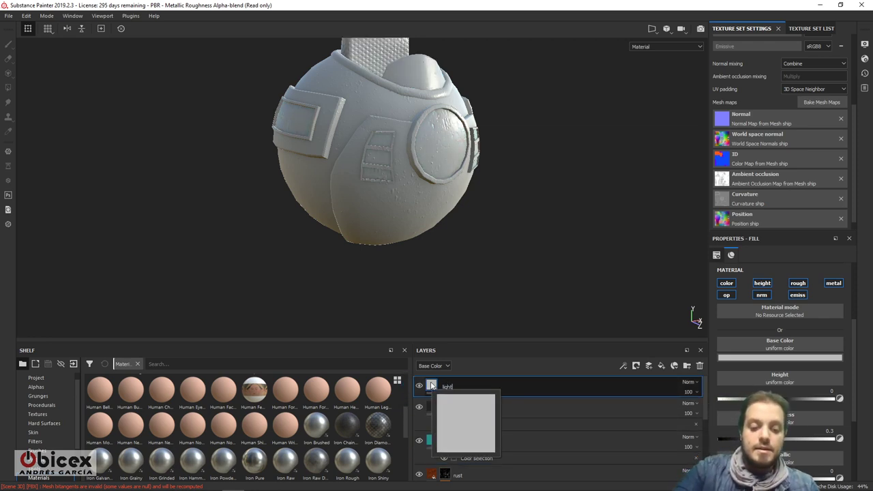
key(Return)
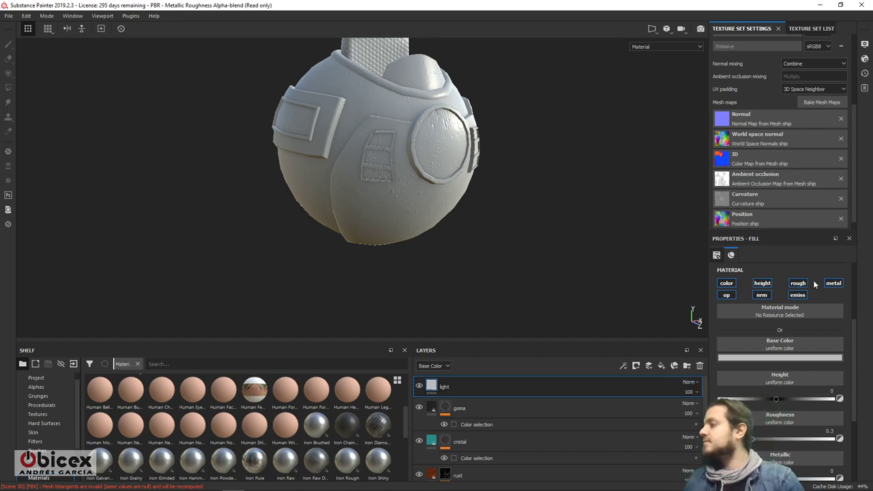
Step: Restrict the light layer's material to the emissive channel, disabling color, height, rough, metal, op and nrm
click(762, 283)
click(726, 283)
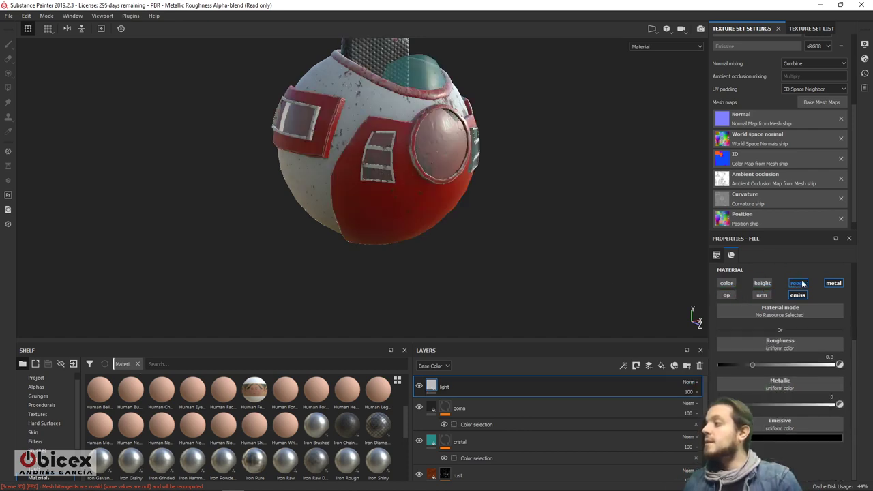
click(797, 283)
click(833, 283)
Step: Set the light layer's emissive colour to a bright blue with hue 0.629, saturation 0.889 and value 1
click(761, 357)
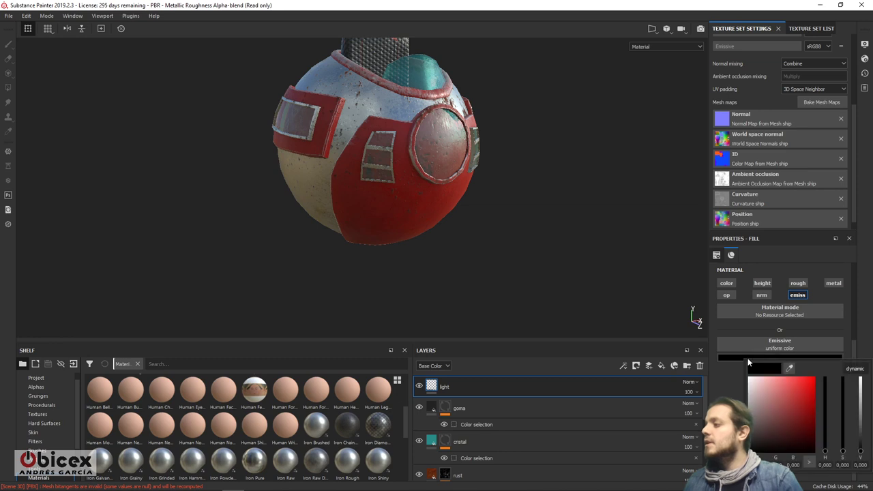
drag(765, 390, 765, 374)
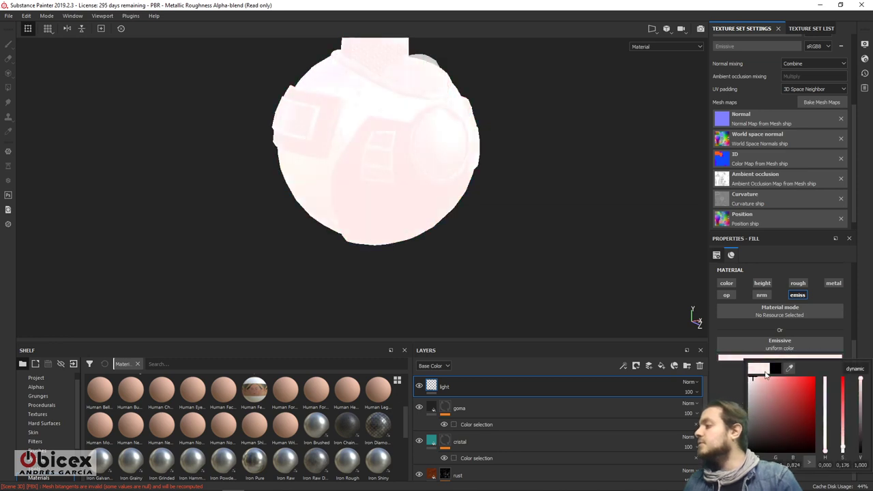
click(826, 444)
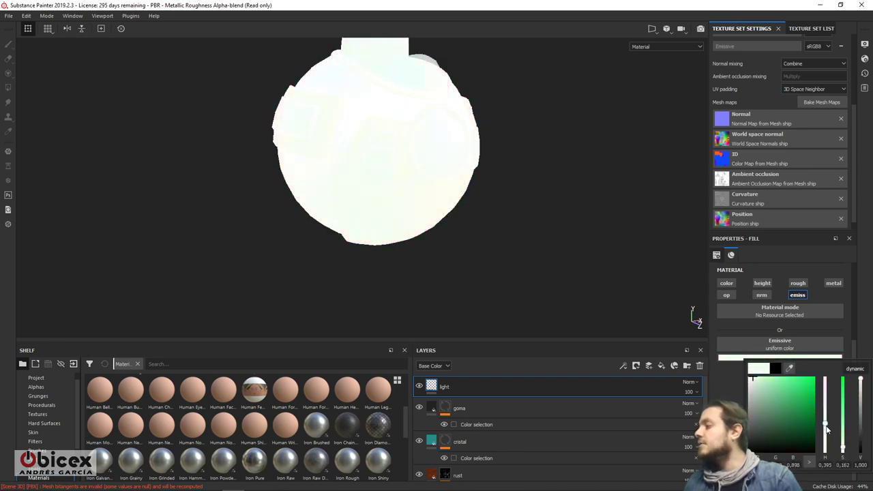
drag(827, 429, 826, 406)
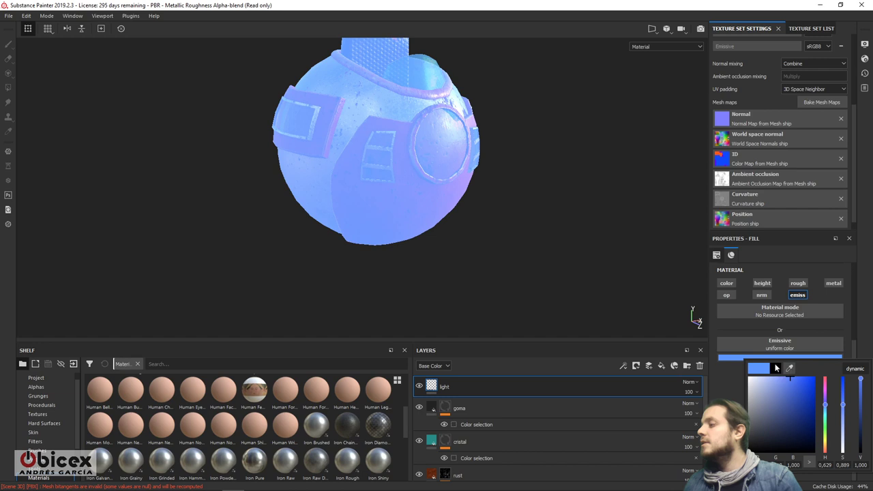
click(534, 258)
Step: Add a white mask to the light layer
alt+drag(534, 258, 428, 267)
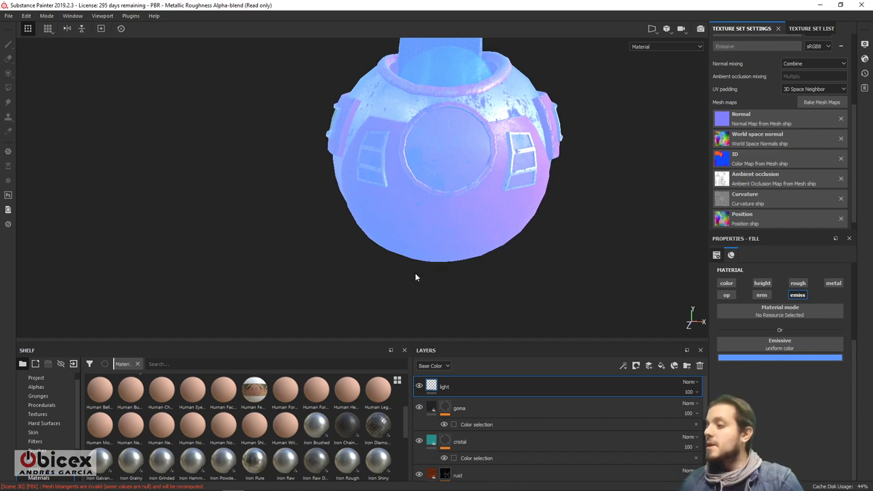
right_click(432, 386)
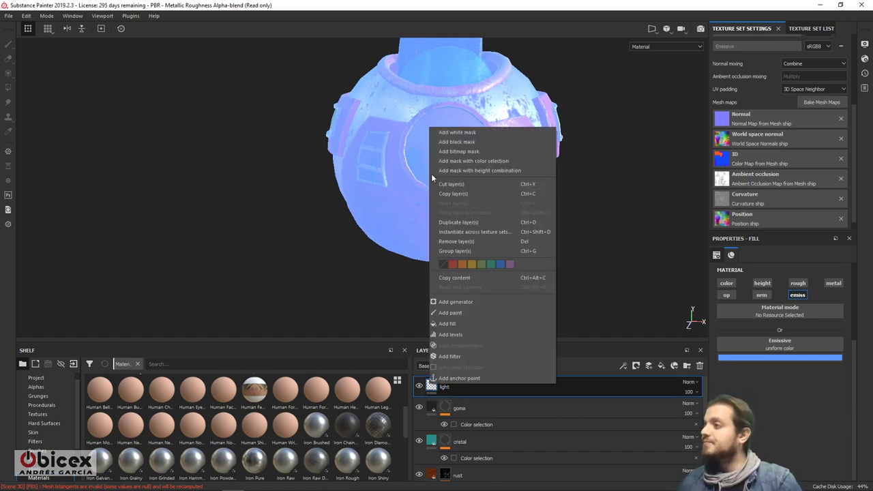
click(482, 134)
Step: Mask the light off the hull, frames, rims and vents with UV chunk polygon fill at color 0, keeping the round front window lit
key(4)
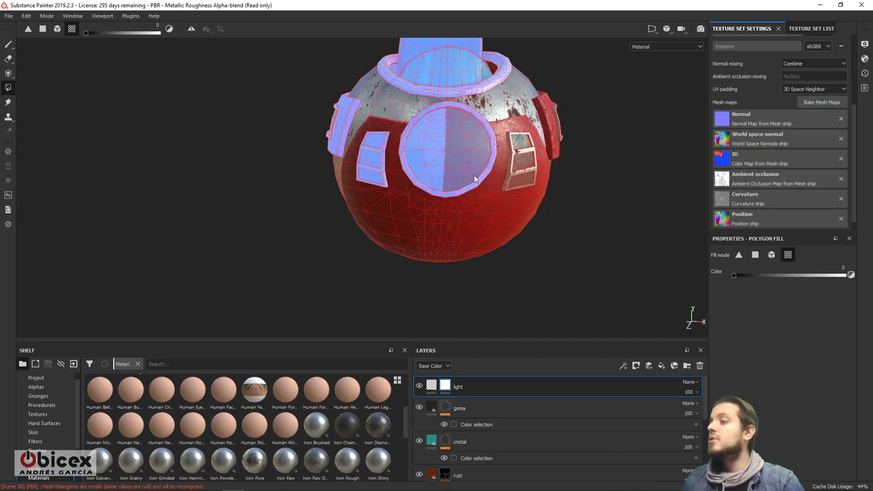
alt+drag(546, 216, 503, 192)
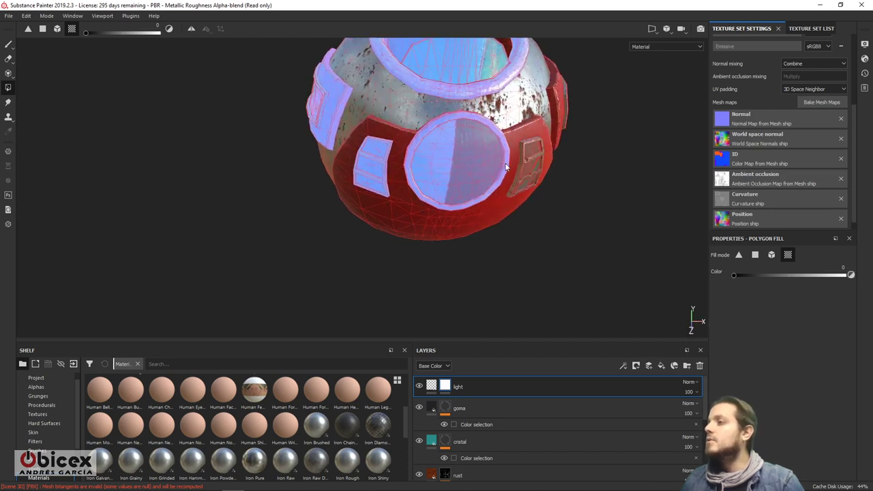
click(506, 167)
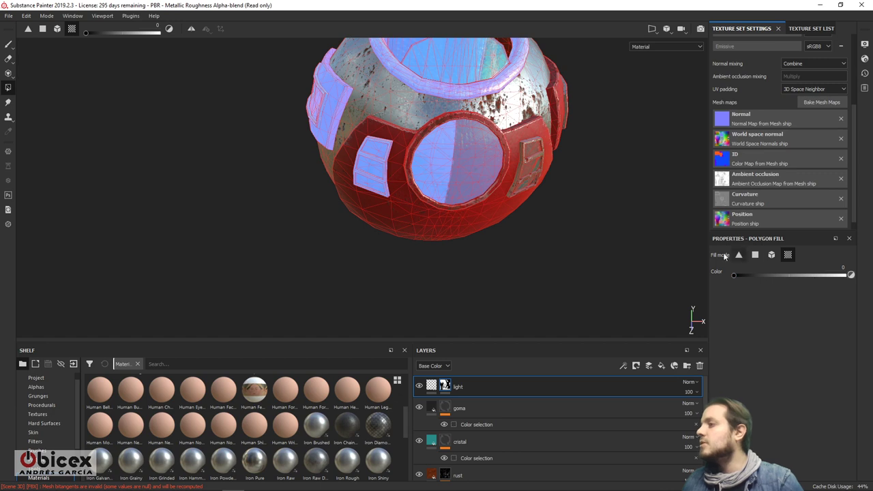
click(355, 157)
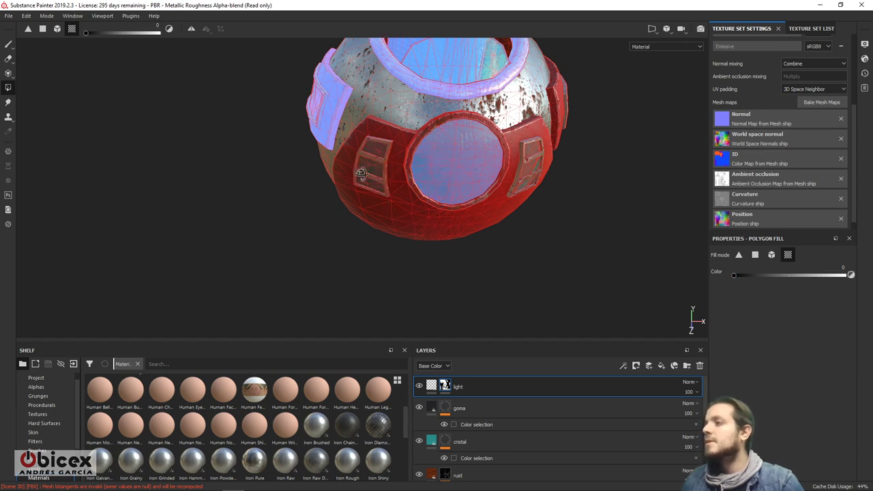
alt+drag(360, 174, 400, 176)
click(400, 176)
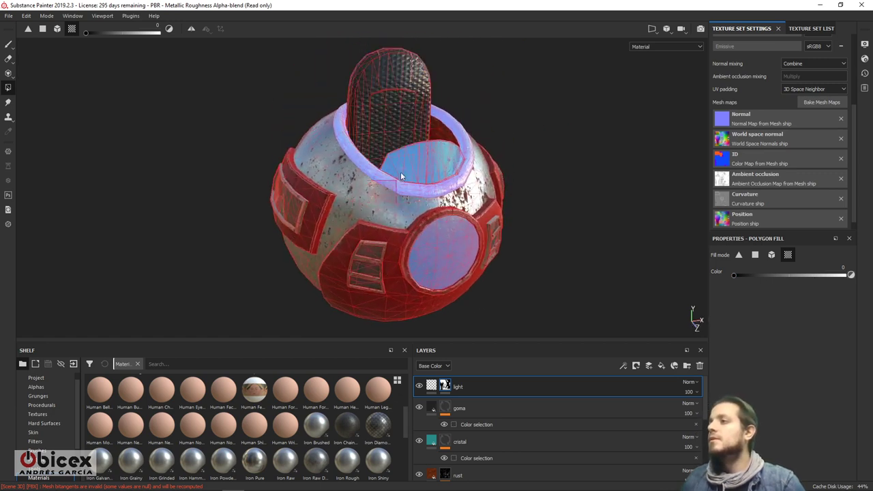
alt+drag(399, 146, 687, 213)
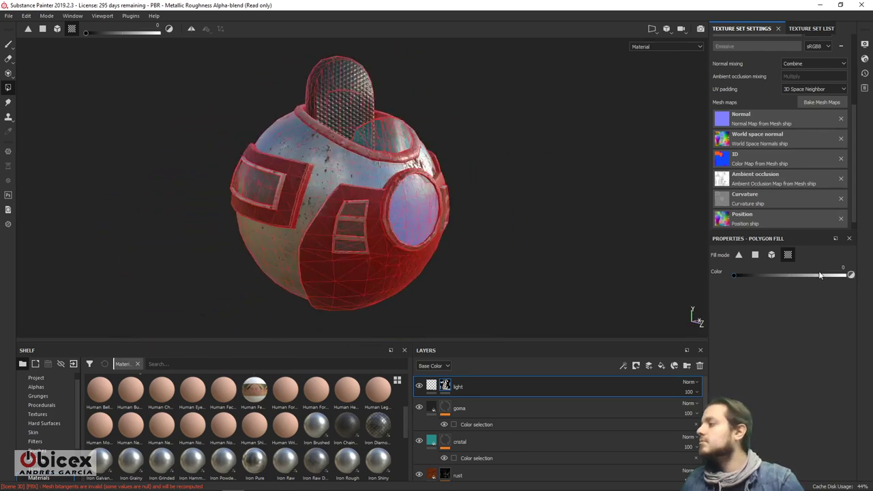
Step: Restore the light on the rectangular side windows with polygon fill at color 1, and return to the paint brush
alt+drag(512, 231, 434, 197)
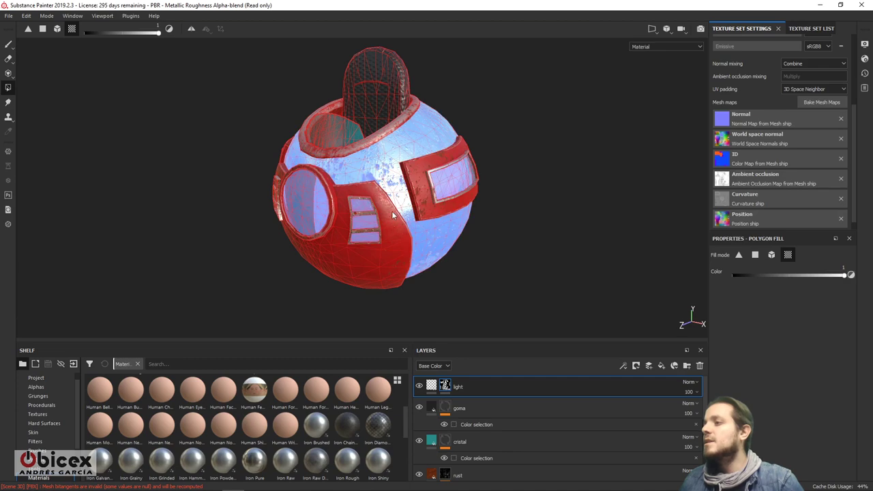
alt+drag(490, 198, 410, 190)
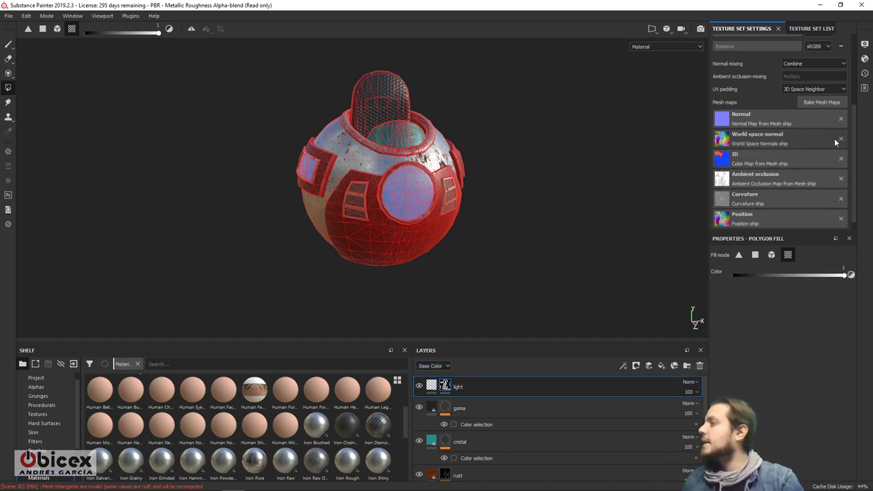
click(8, 44)
mouse_move(406, 230)
alt+mouse_down()
mouse_move(386, 286)
mouse_move(468, 257)
mouse_move(398, 239)
mouse_move(468, 249)
mouse_move(551, 211)
alt+mouse_up()
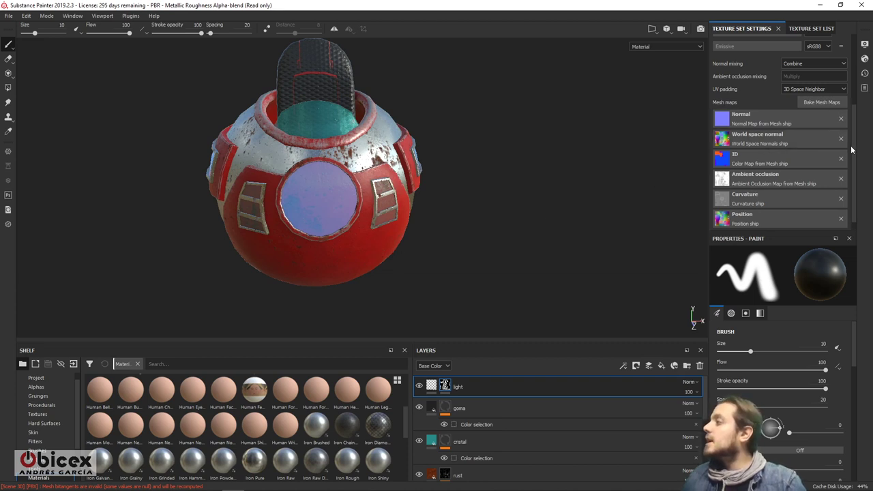
Step: Enable viewport shadows in the display settings and set the shadows opacity to 58
click(864, 45)
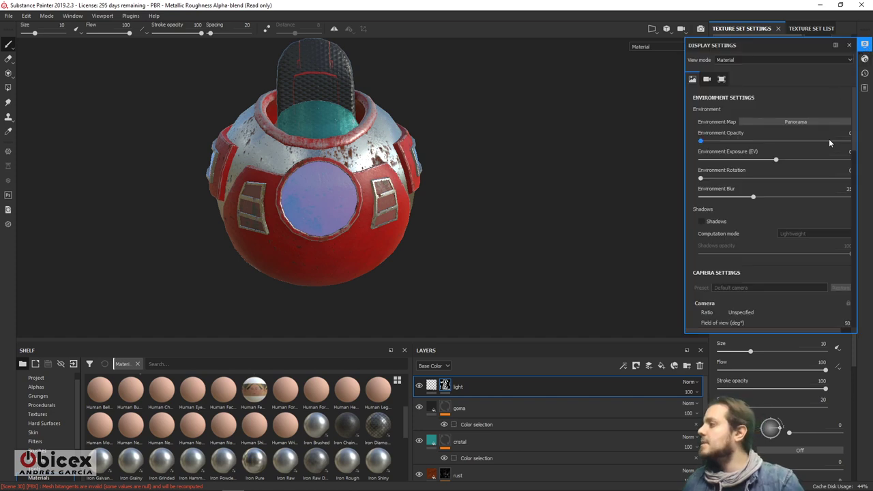
click(701, 222)
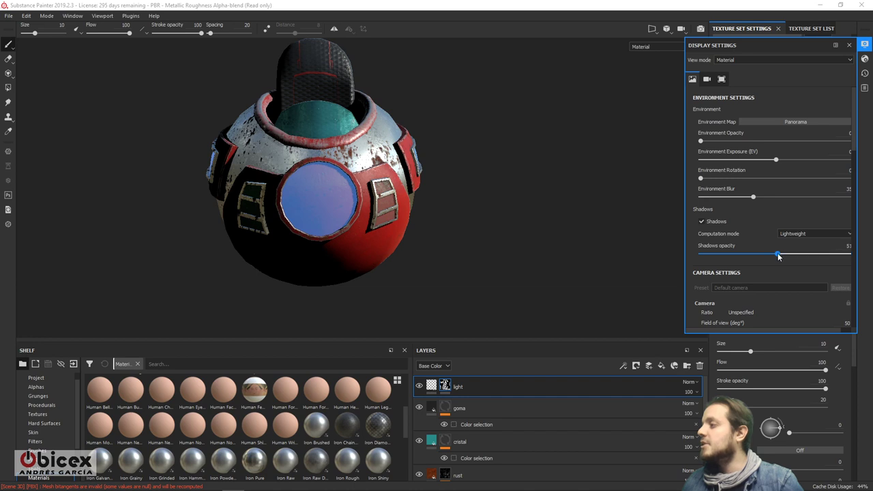
alt+drag(502, 238, 613, 246)
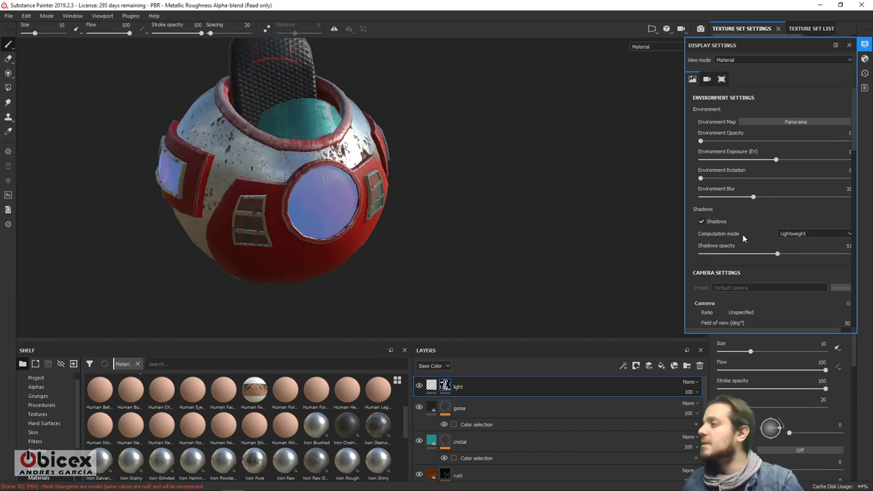
drag(782, 254, 786, 255)
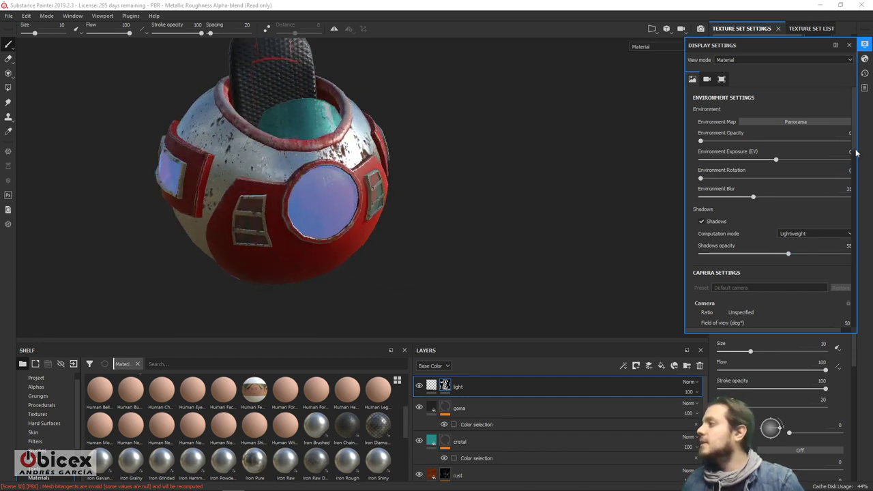
Step: Activate the camera post effects and enable Vignette and Glare
drag(856, 153, 852, 215)
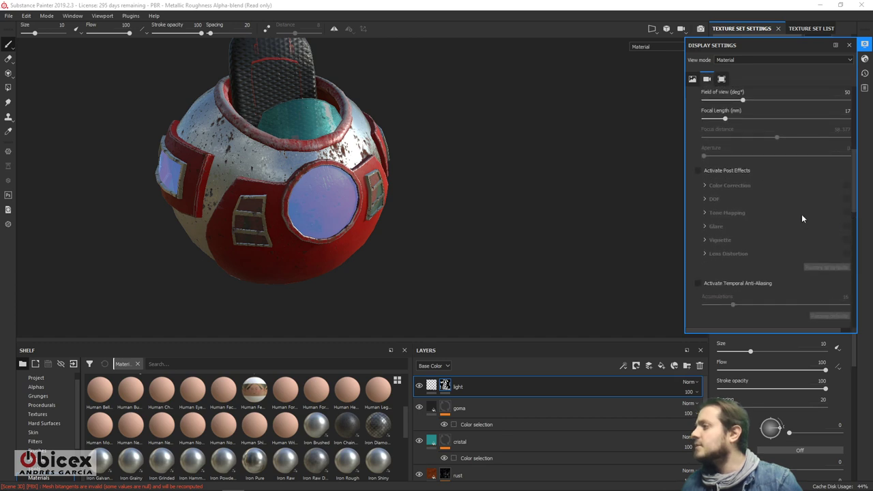
click(697, 170)
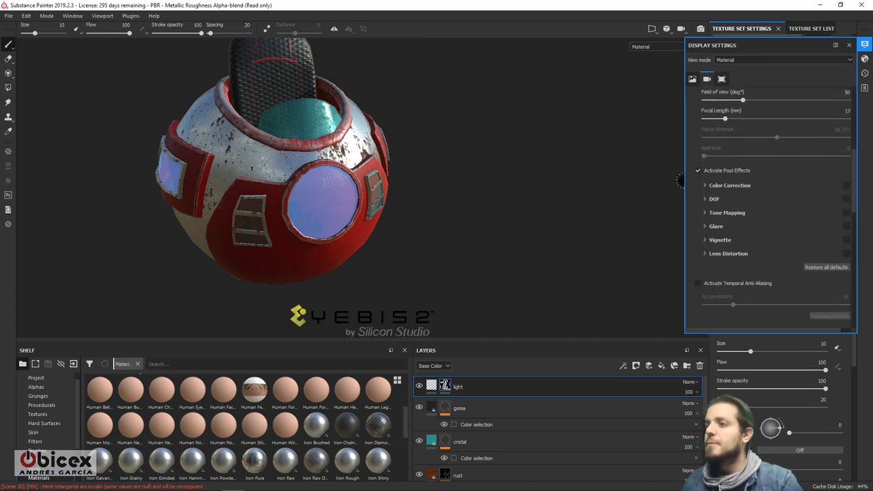
alt+middle_drag(419, 193, 559, 183)
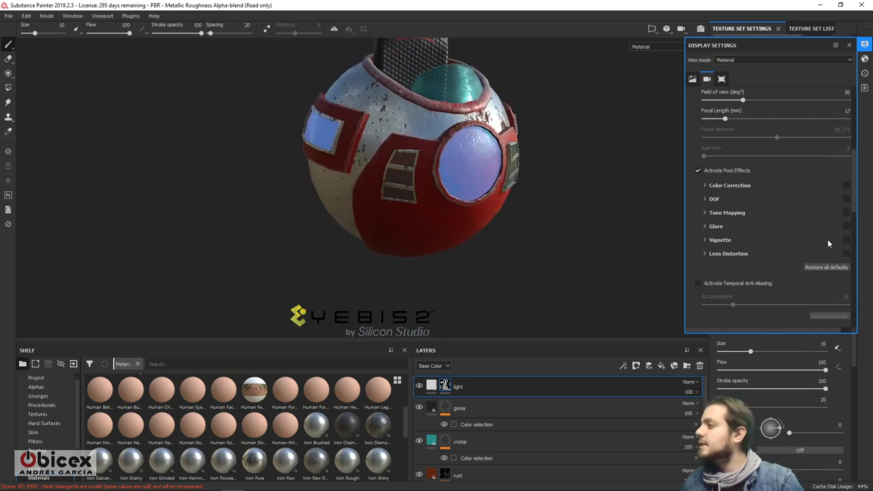
click(846, 240)
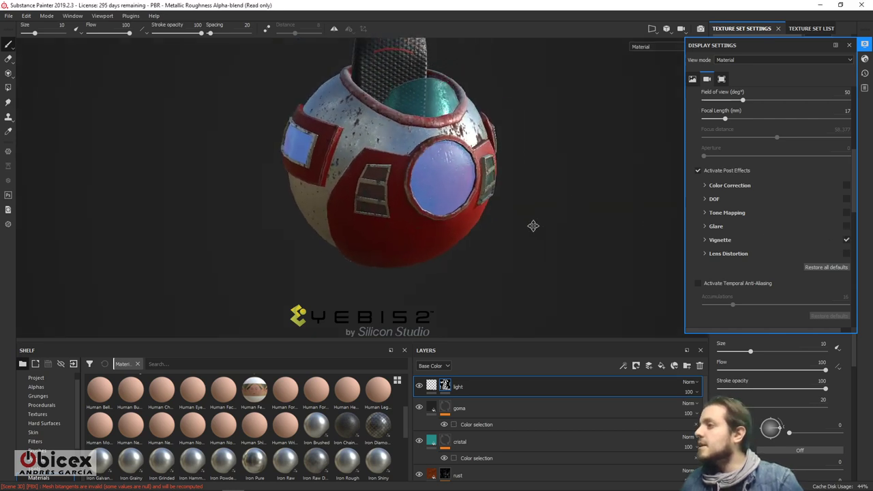
click(846, 227)
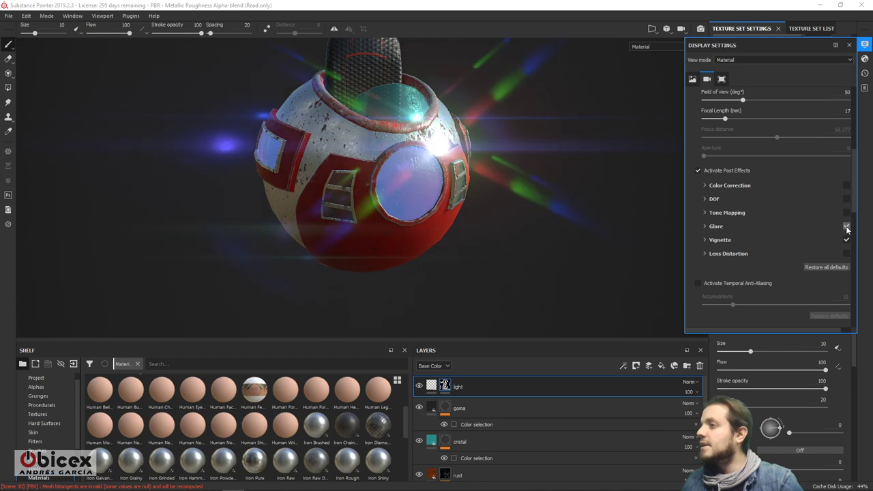
mouse_move(502, 240)
alt+mouse_down()
mouse_move(483, 224)
mouse_move(493, 204)
mouse_move(497, 230)
mouse_move(525, 217)
mouse_move(587, 213)
mouse_move(552, 233)
mouse_move(593, 164)
alt+mouse_up()
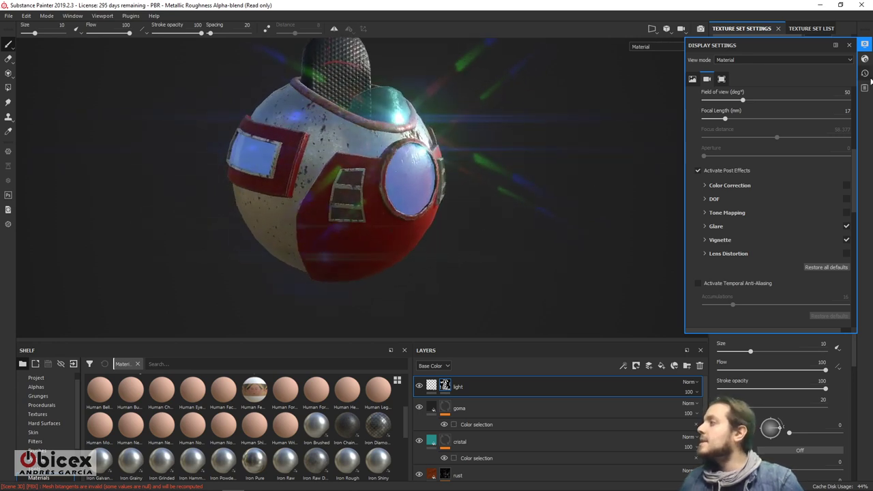
Step: Raise the main shader's Emissive Intensity to 5.19 and check the glow on the ship's windows
click(865, 60)
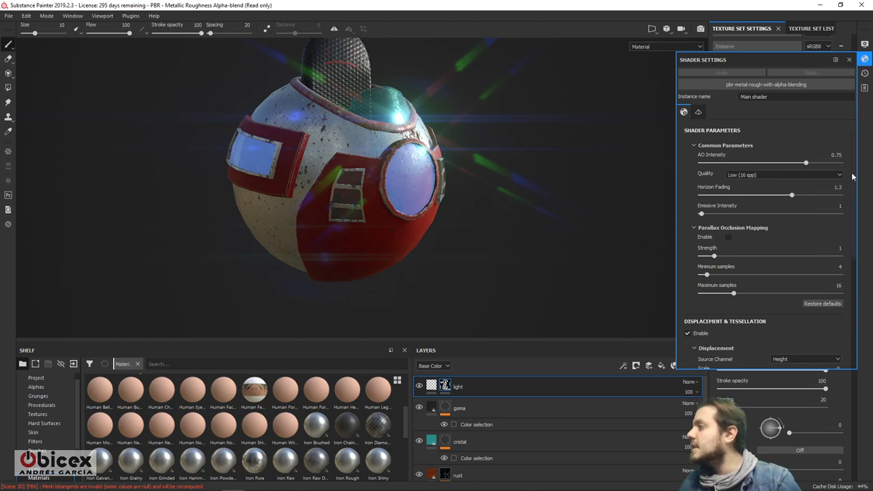
mouse_move(852, 178)
mouse_down()
mouse_move(858, 276)
mouse_move(869, 184)
mouse_up()
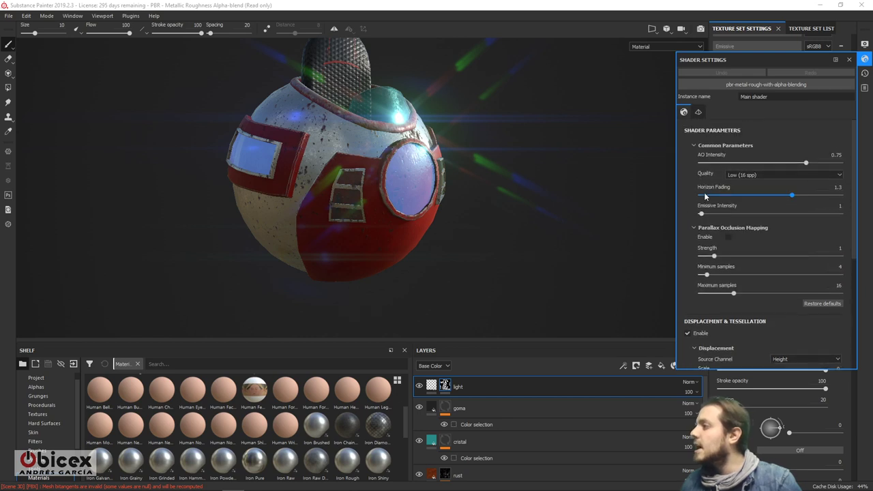
drag(703, 217, 707, 216)
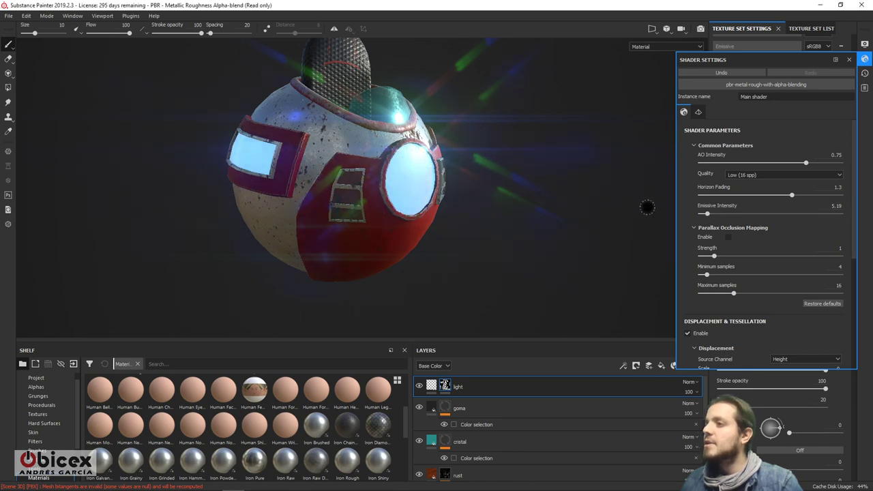
alt+drag(497, 211, 455, 211)
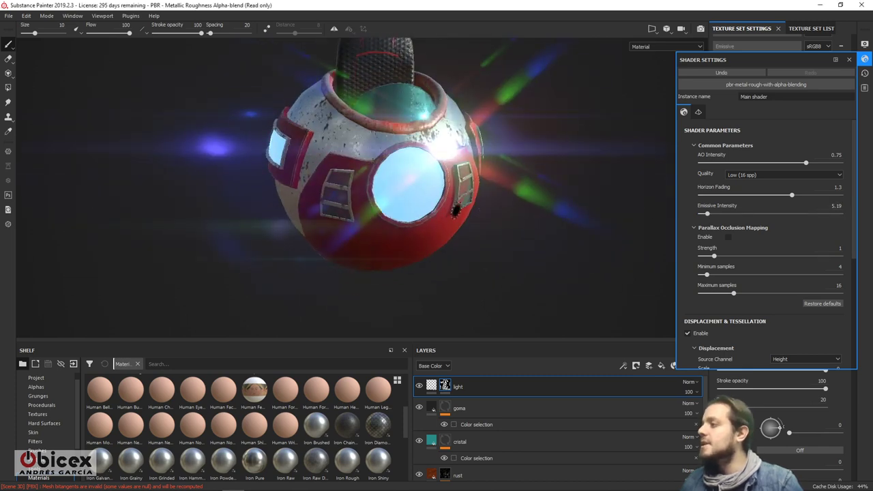
Step: Set the main shader's Emissive Intensity to 4.22, check the window glow on the ship, and close the shader settings
drag(712, 216, 726, 214)
alt+drag(600, 211, 579, 198)
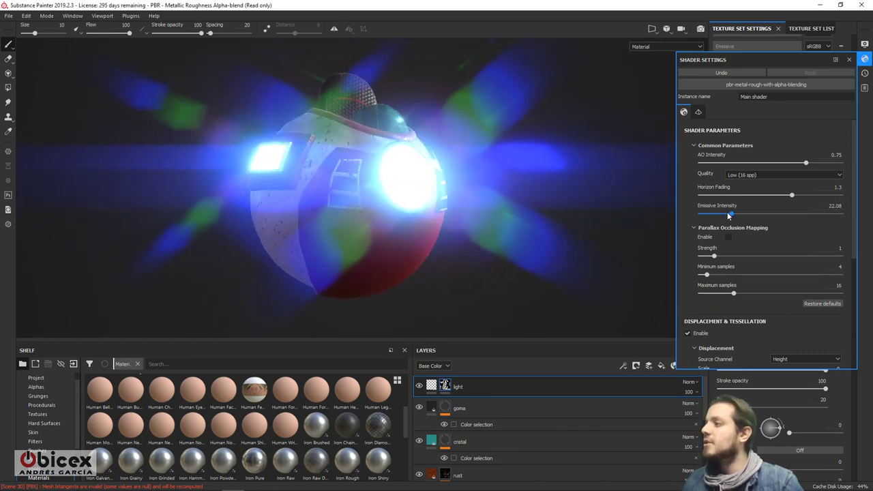
drag(728, 215, 706, 218)
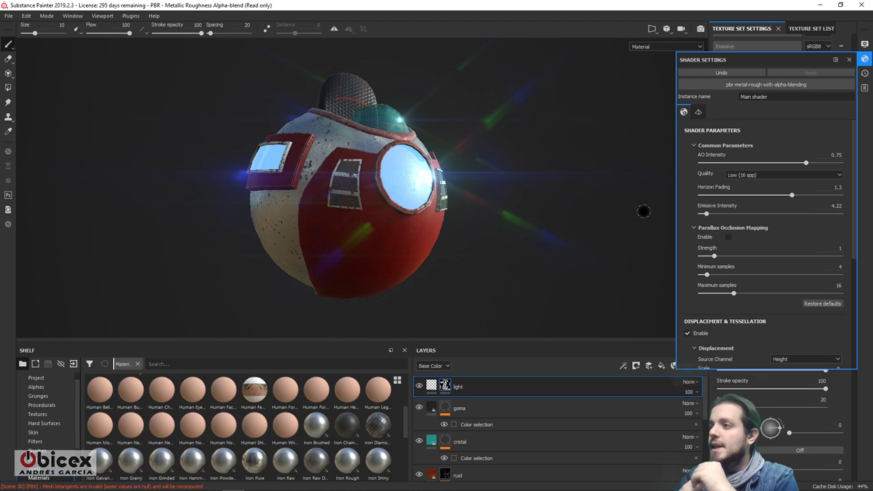
alt+drag(315, 258, 382, 257)
click(849, 60)
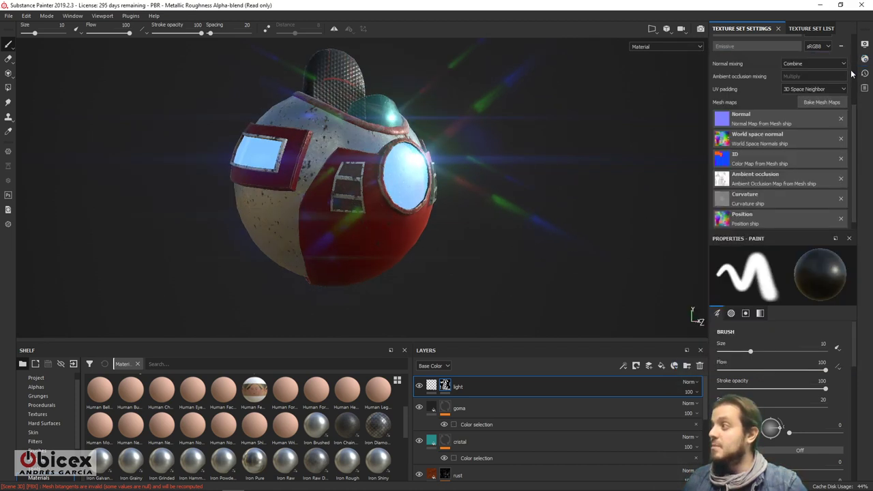
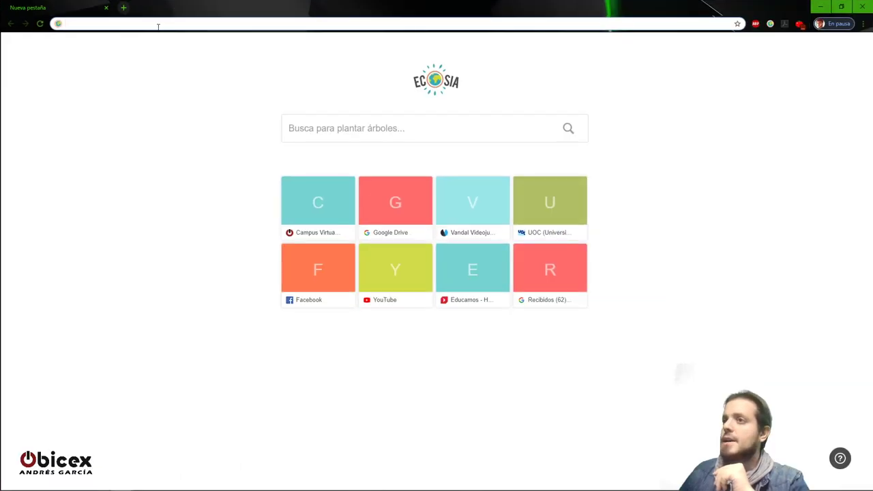
Step: Switch to the web browser, search for "substance" and open the official substance3d.com site
text(substance)
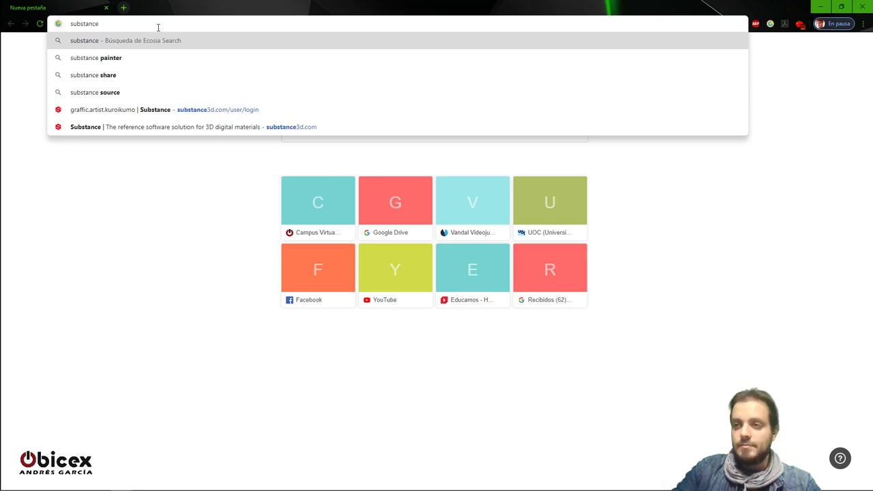
key(Return)
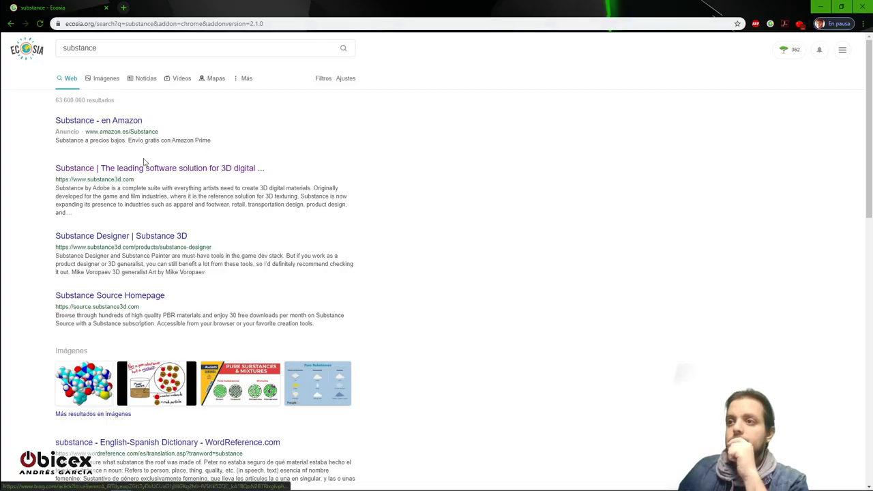
click(134, 171)
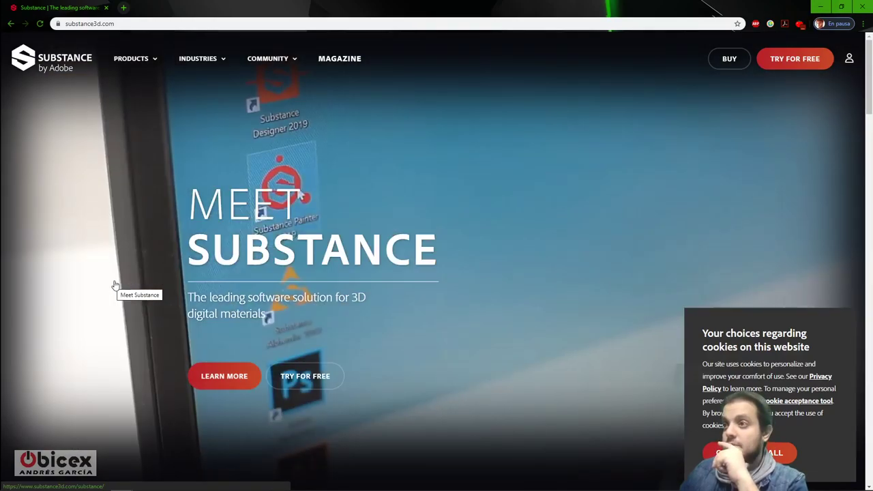
Step: Sign in to the Substance account with the saved e-mail address and account password
mouse_move(210, 83)
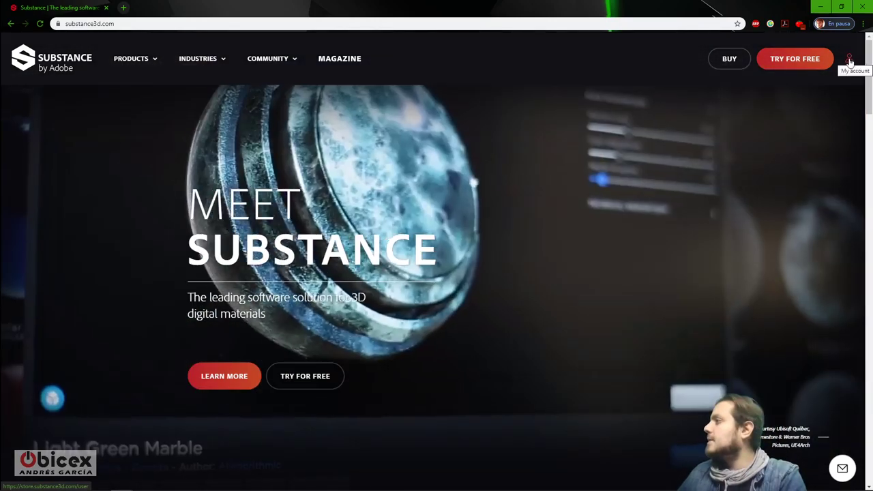
click(800, 119)
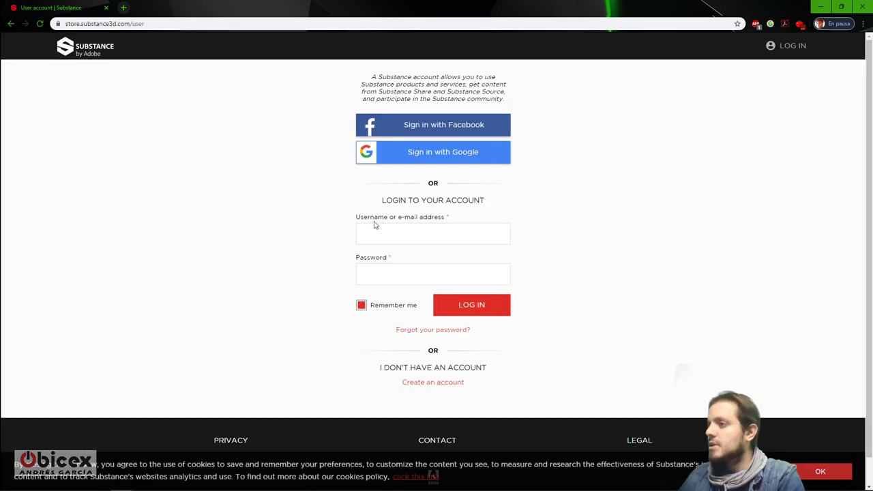
click(392, 236)
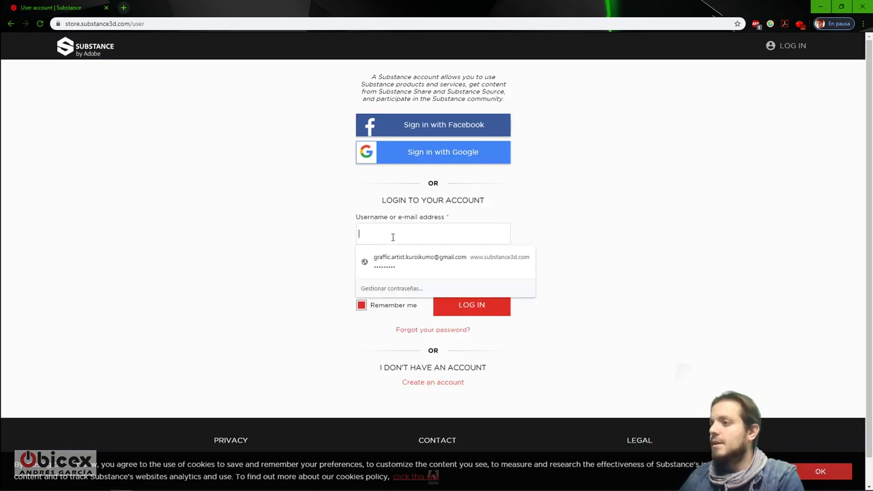
click(440, 262)
click(458, 311)
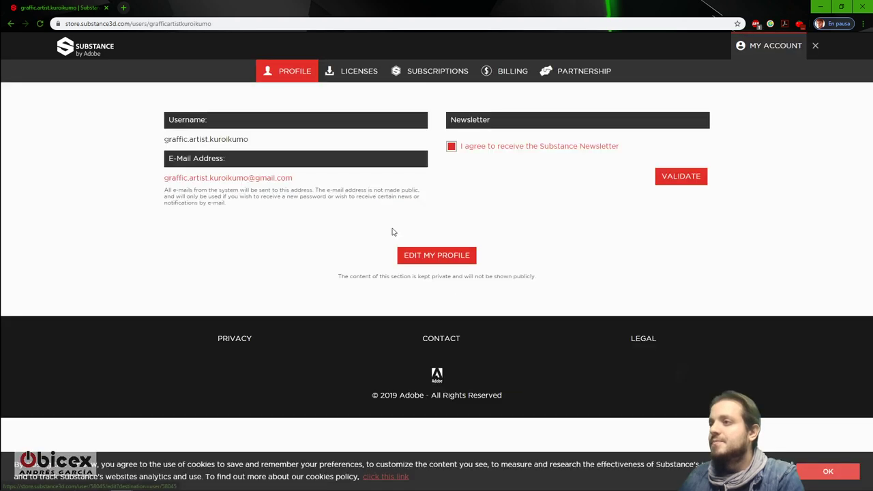
Step: Open the account's licenses and point out the Substance Painter, Designer and Alchemist student license entries
click(364, 75)
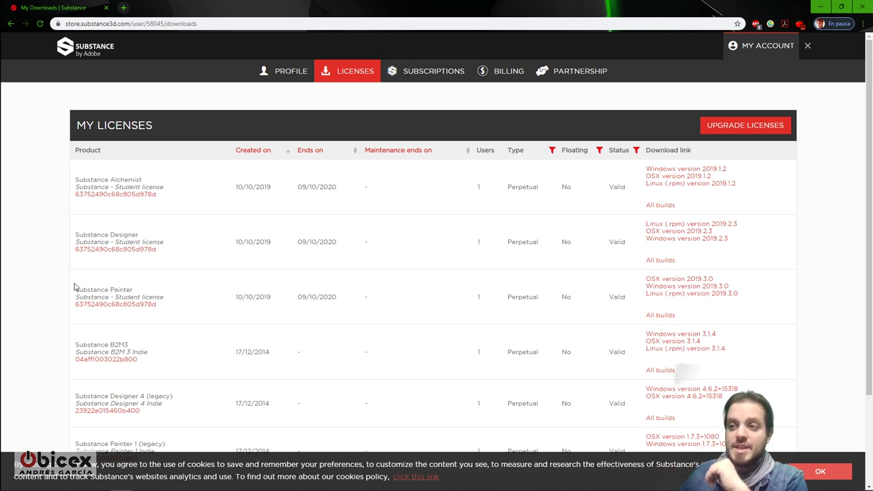
drag(74, 288, 168, 298)
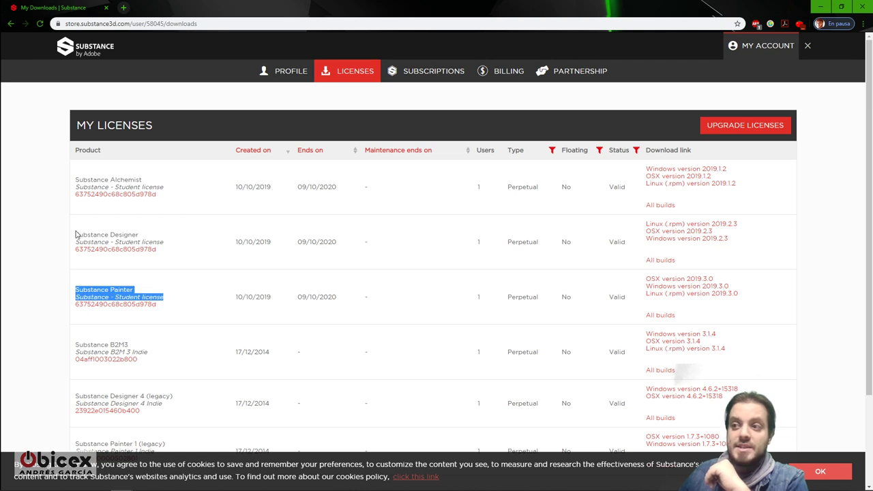
drag(75, 233, 170, 243)
drag(76, 178, 167, 187)
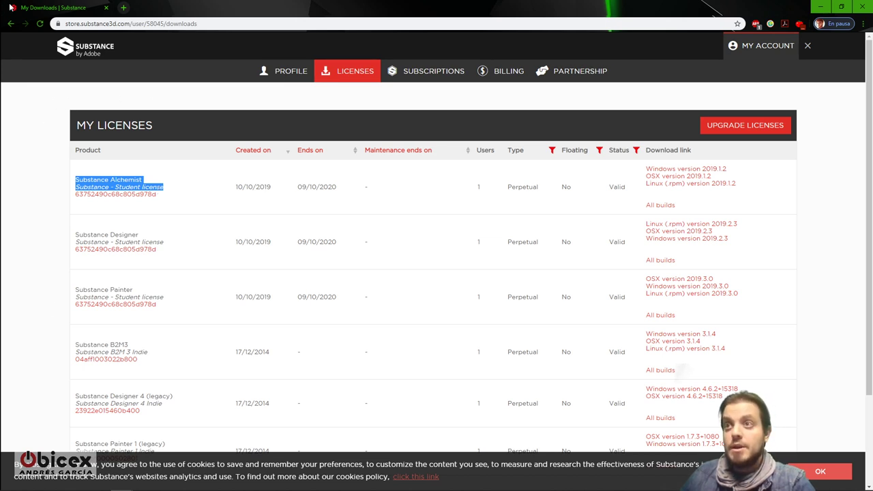
Step: Launch Substance Alchemist, deal with the new version prompt, and open the recent project Test
click(17, 486)
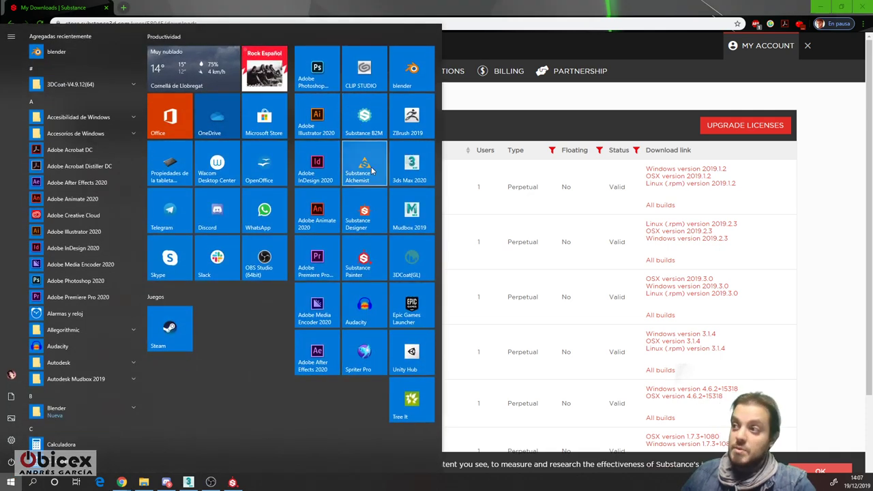
click(372, 170)
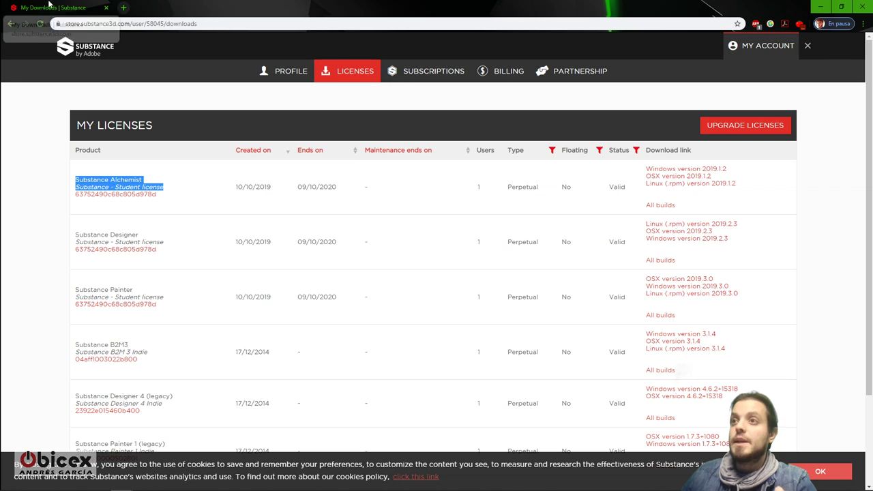
click(19, 486)
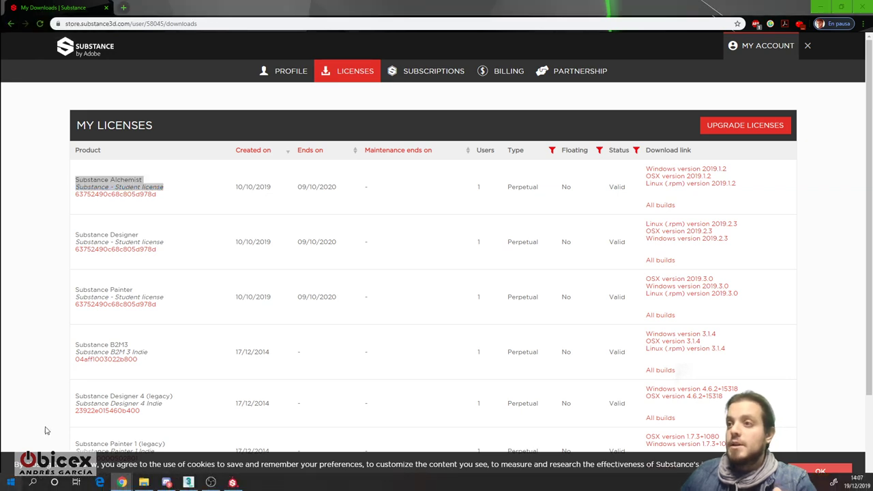
key(super)
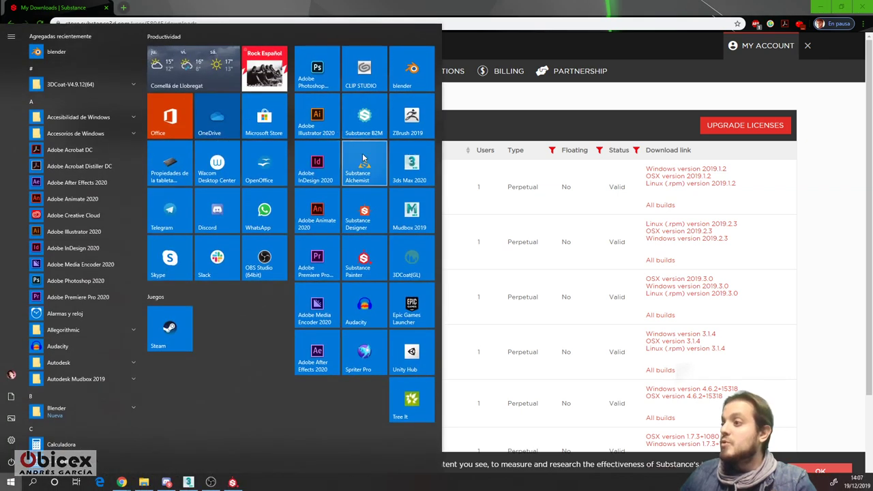
click(363, 167)
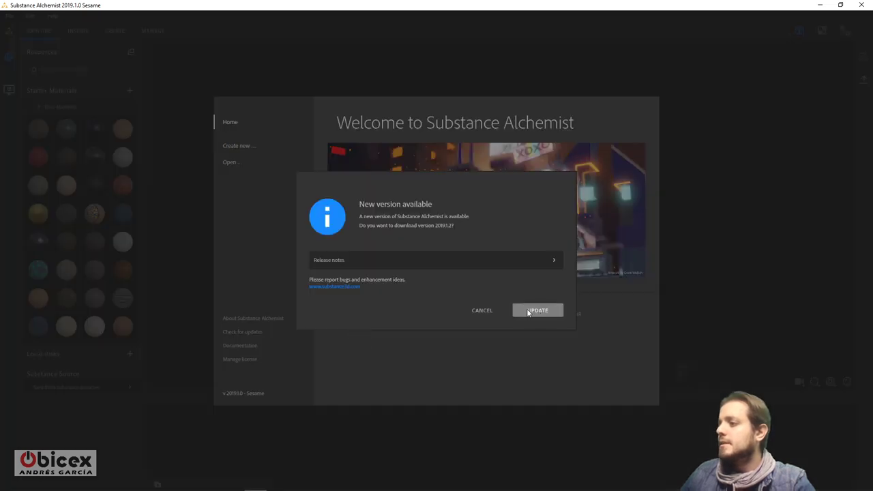
click(523, 312)
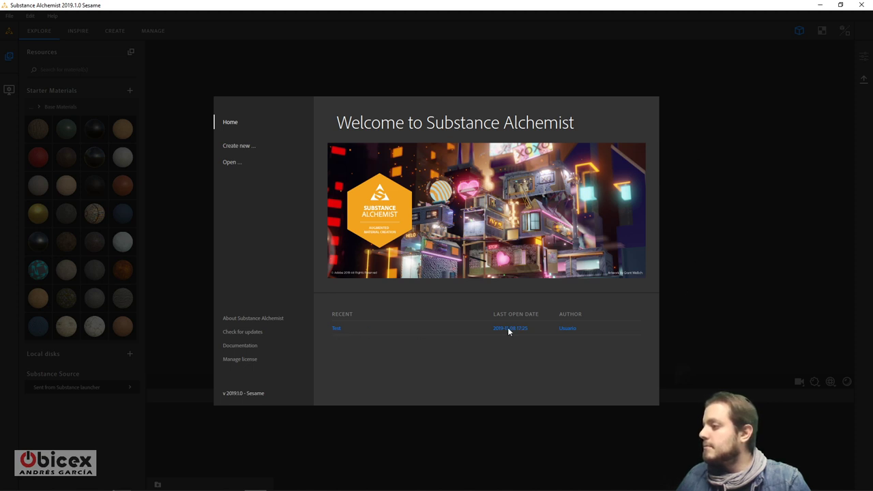
click(379, 330)
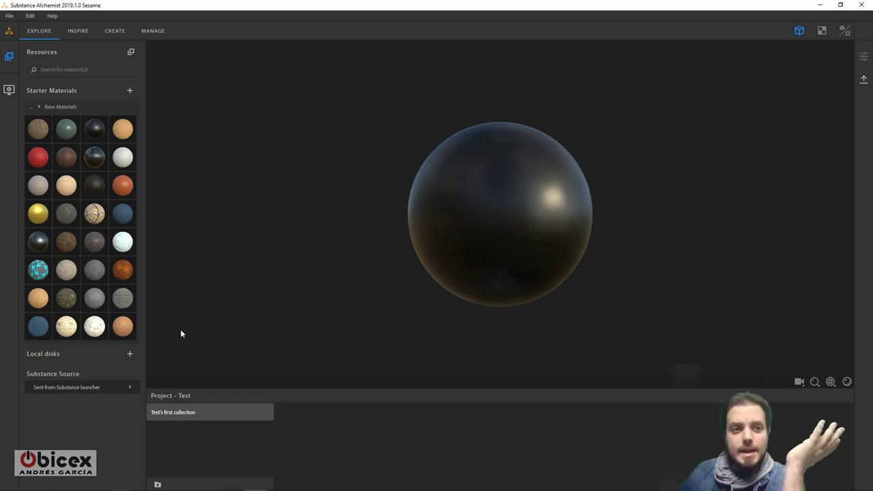
Step: Preview the Black Cast Iron, Concrete Raw Brushed Fine, Glossy Terracotta, Jeans Fabric and Oil Asphalt starter materials
click(104, 137)
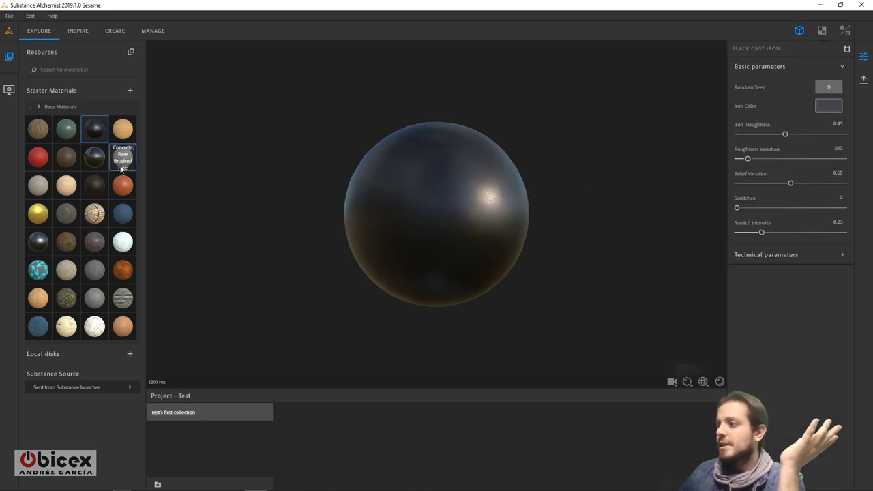
click(121, 168)
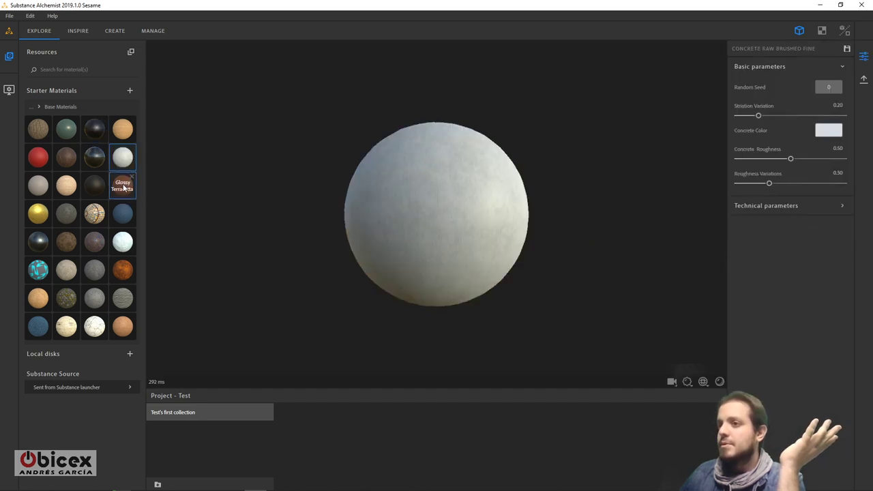
click(123, 185)
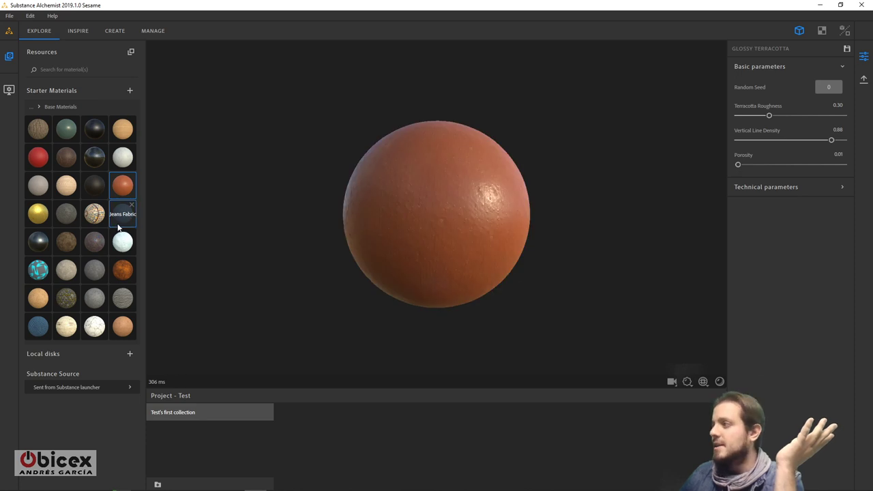
click(118, 225)
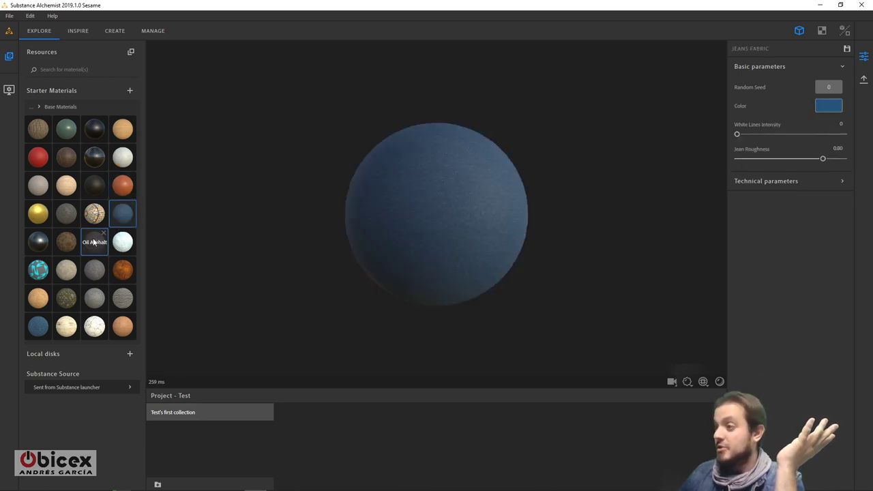
click(93, 242)
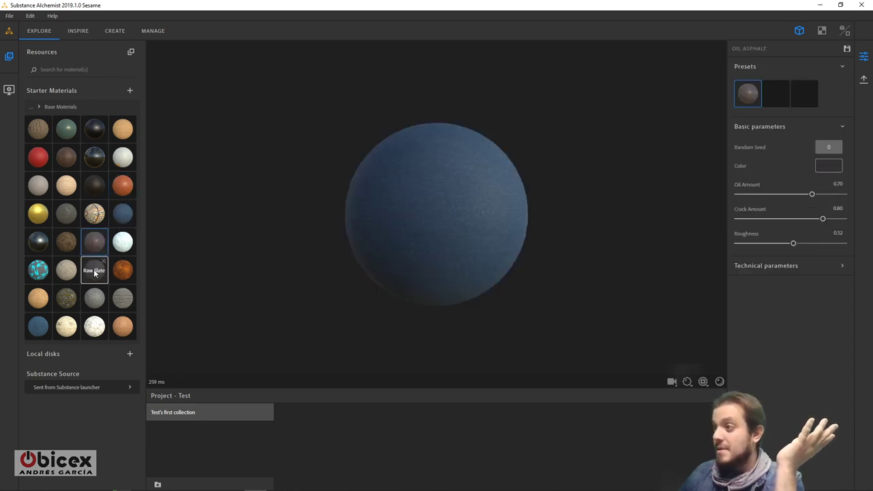
Step: Load the Slate Tiles With Moss material and set its Moss Amount to 0.30 and Lichen Amount to 0.60
click(71, 298)
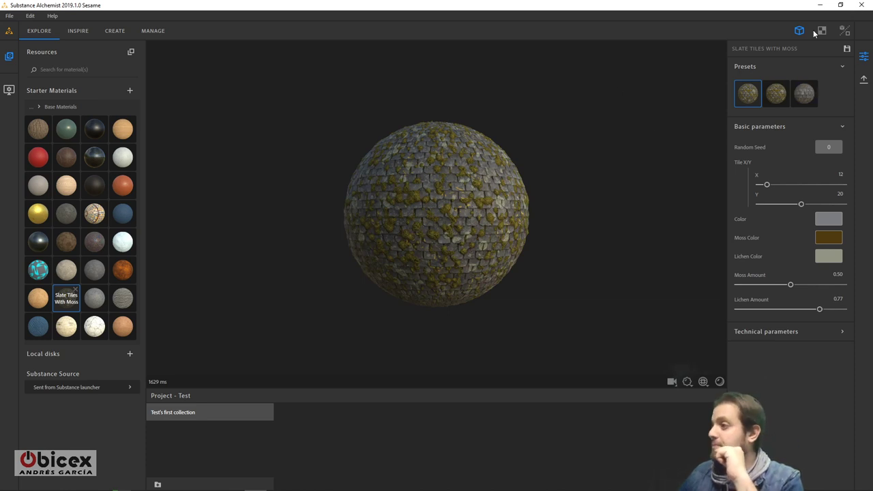
scroll(497, 217, up, 3)
scroll(497, 215, up, 3)
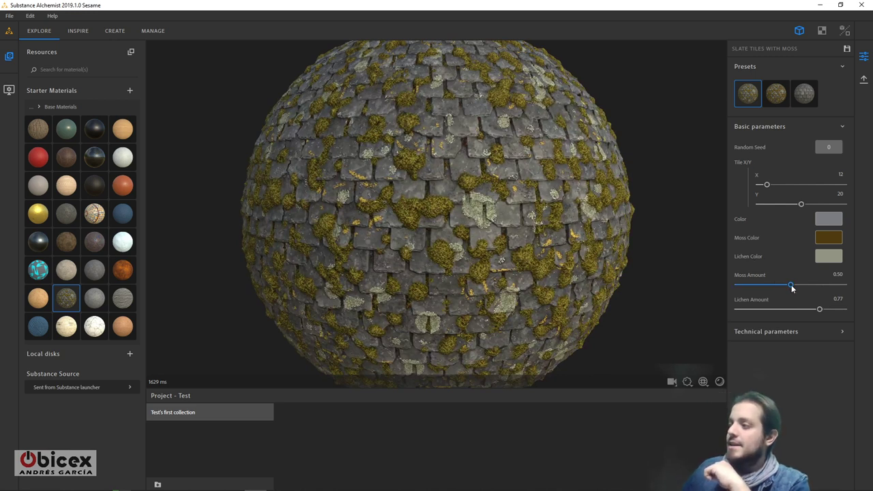
drag(791, 286, 768, 288)
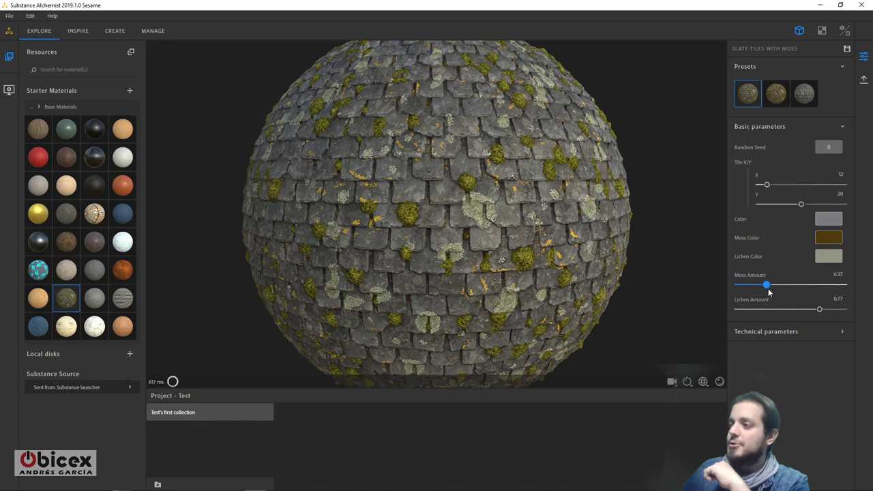
mouse_move(819, 309)
mouse_down()
mouse_move(773, 319)
mouse_move(802, 310)
mouse_up()
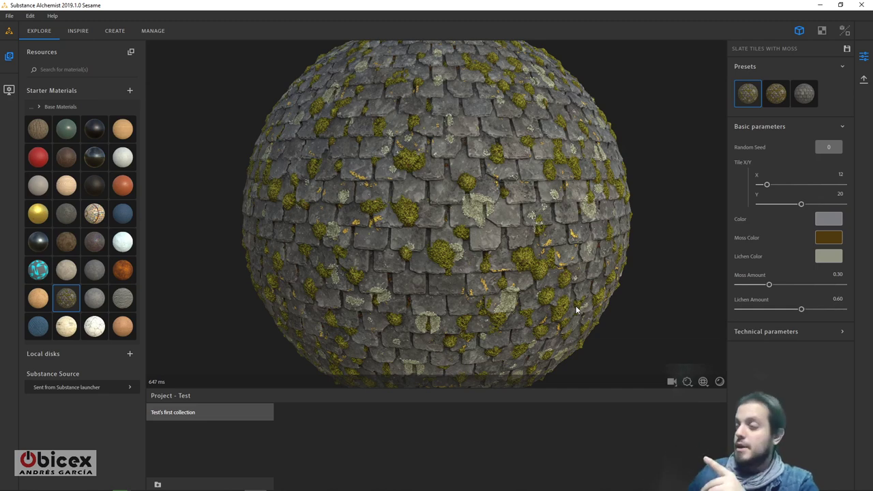
drag(389, 295, 249, 242)
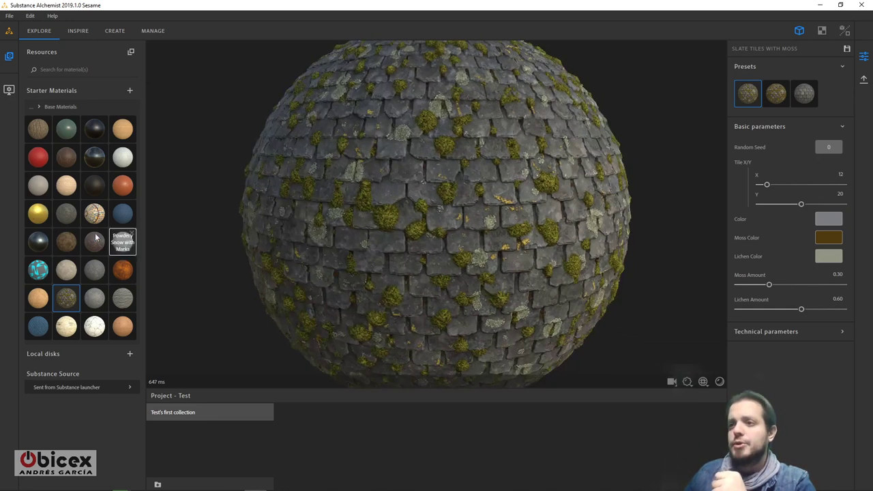
Step: Examine the White Marble and Bull Large Grain Stitched Seam materials on the preview sphere, and switch to 3ds Max
click(94, 328)
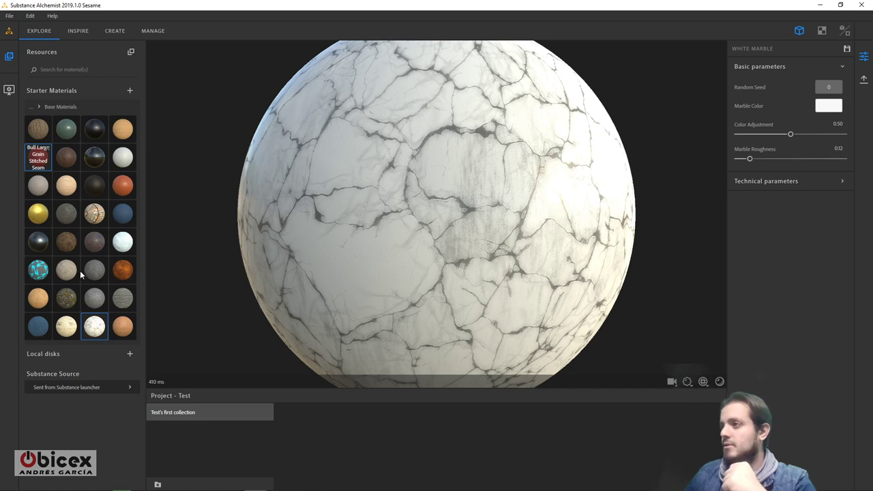
drag(429, 150, 362, 213)
scroll(363, 215, down, 3)
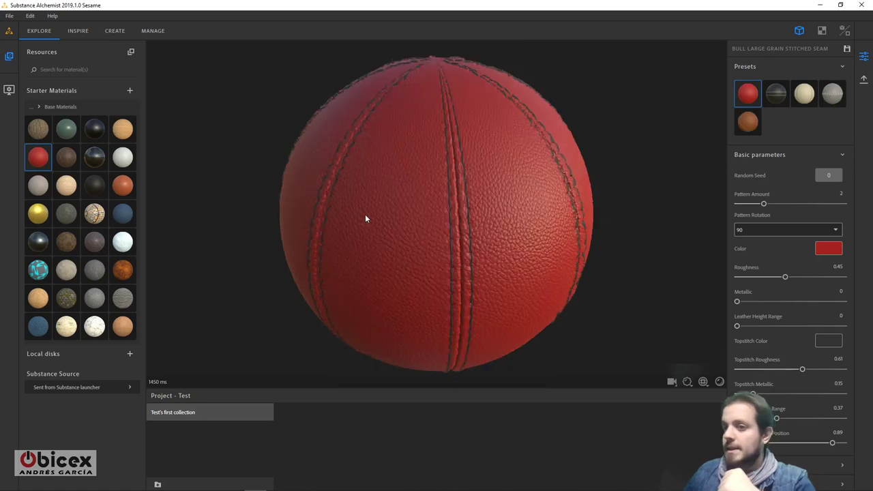
drag(374, 215, 436, 209)
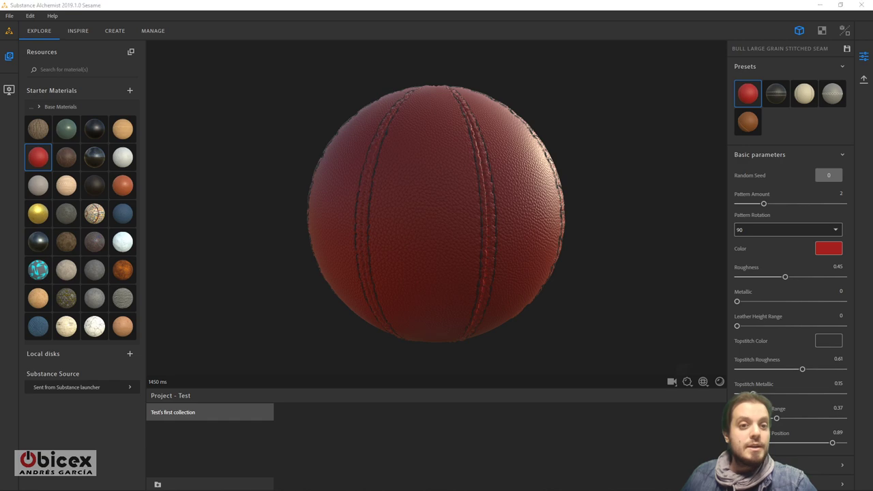
key(alt+Tab)
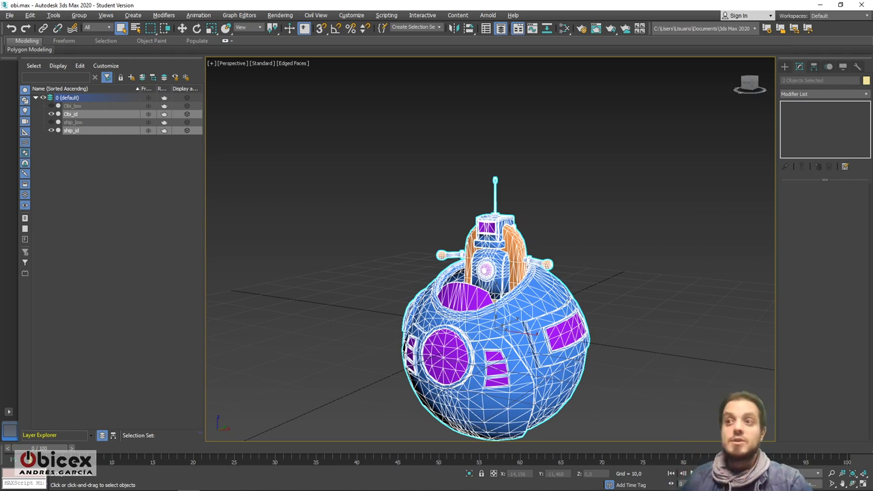
Step: Hide the ship_id and Obi_id meshes in the scene and show the ship_low and Obi_low meshes instead
click(50, 130)
click(50, 122)
click(51, 106)
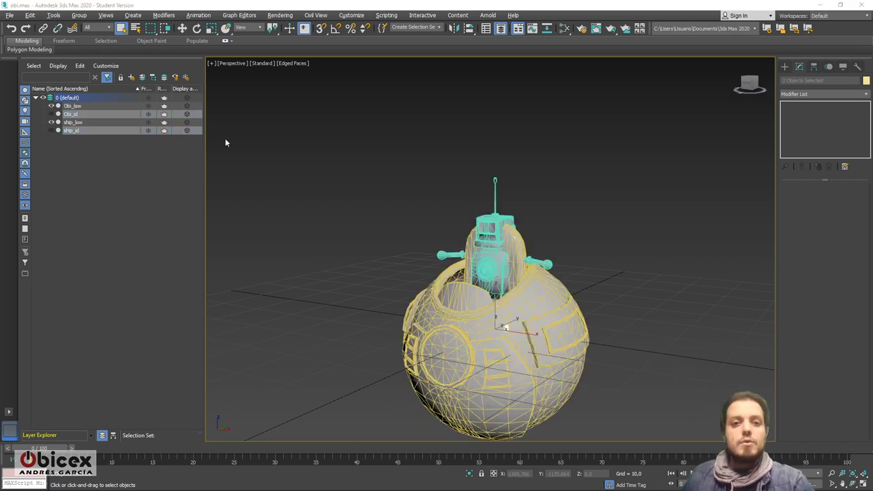
Step: In Substance Painter, review the high definition mesh in the baking settings without baking, look over the textured ship, and switch to Substance Alchemist
key(alt+Tab)
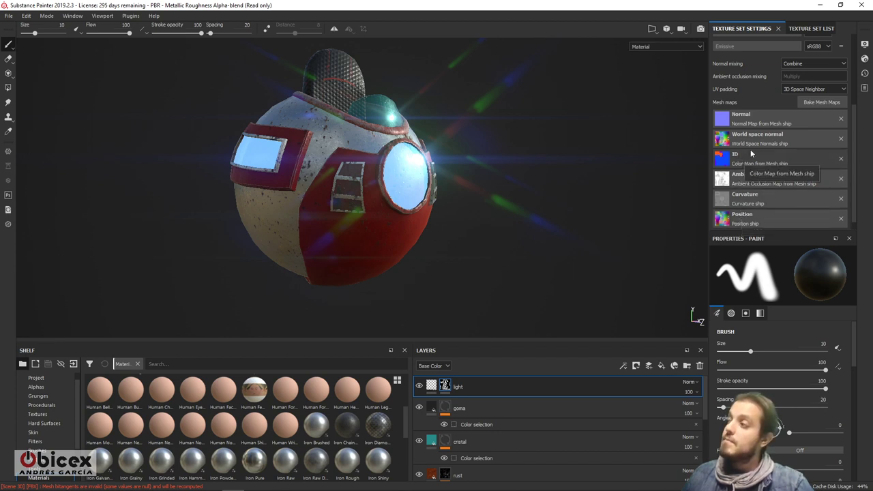
click(825, 102)
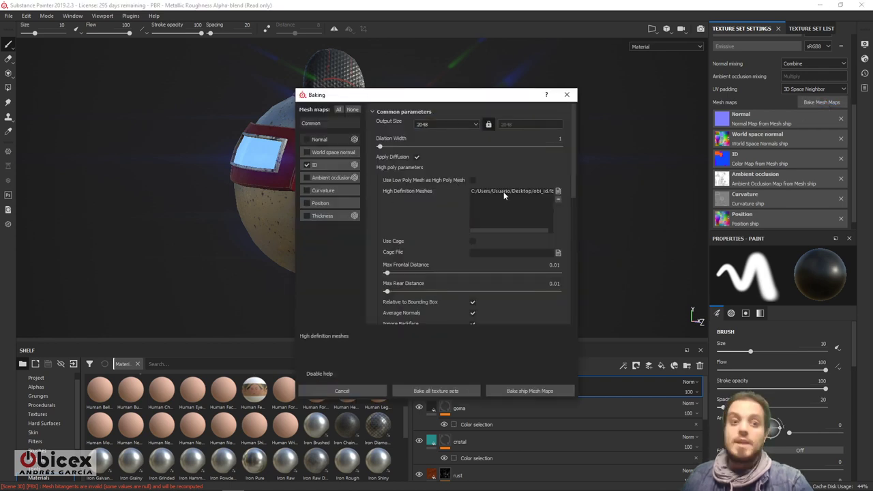
click(567, 95)
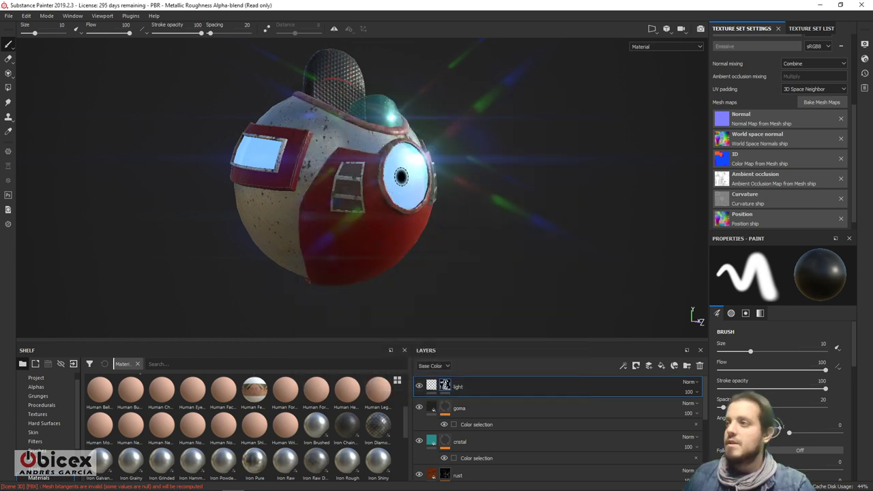
alt+drag(520, 230, 482, 239)
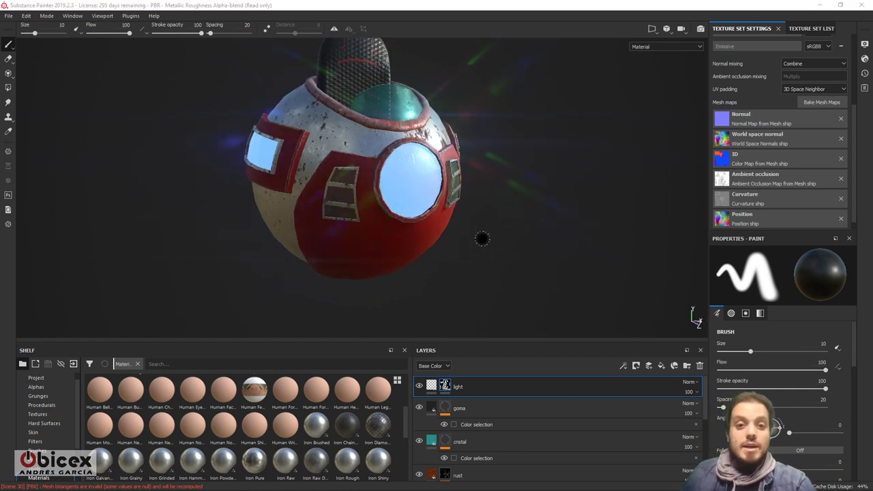
key(alt+Tab)
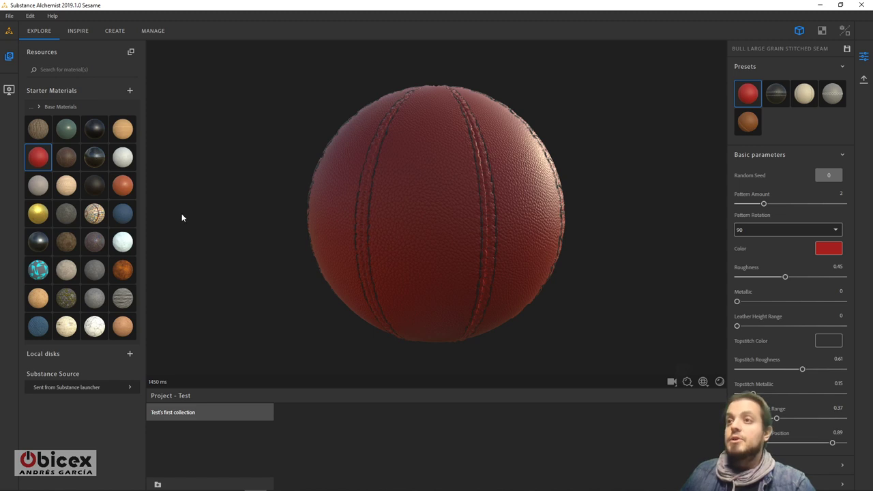